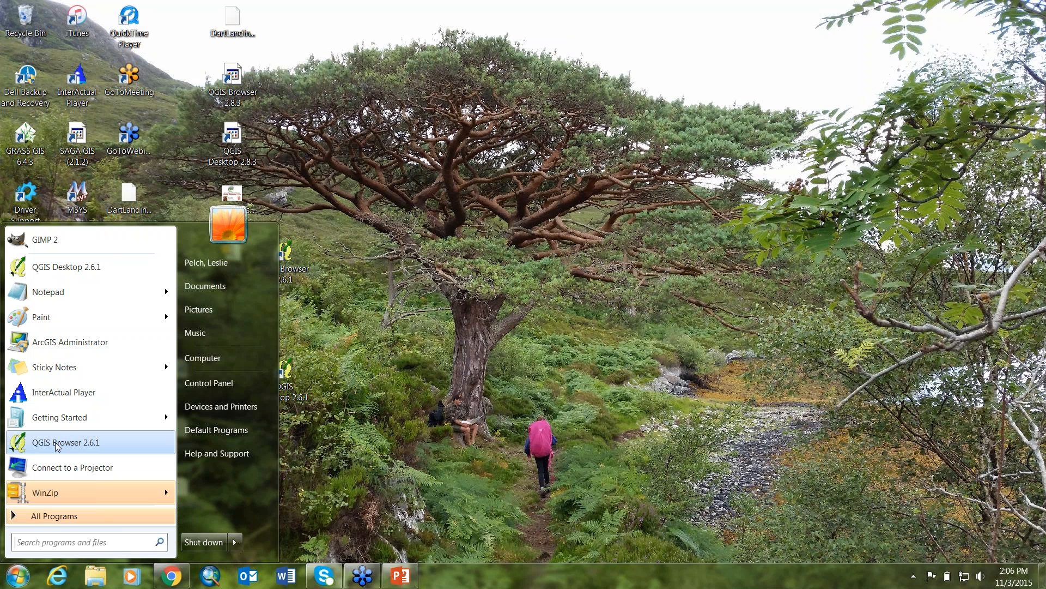
# Step: Launch QGIS Desktop 2.6.1 from the QGIS Brighton program group
pyautogui.click(48, 516)
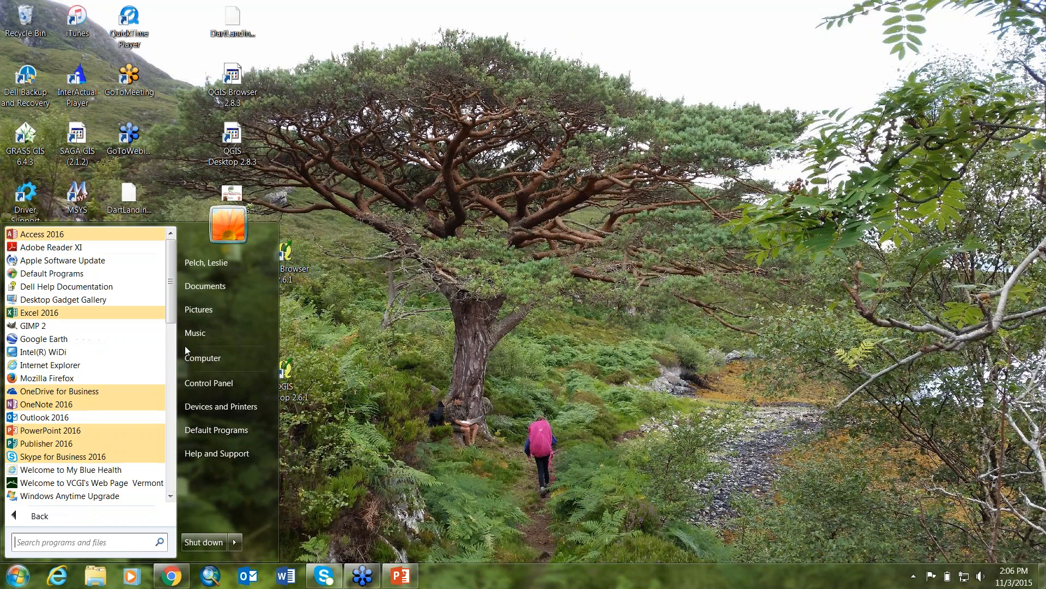
pyautogui.scroll(-1, 175, 316)
pyautogui.moveTo(174, 316); pyautogui.dragTo(151, 472)
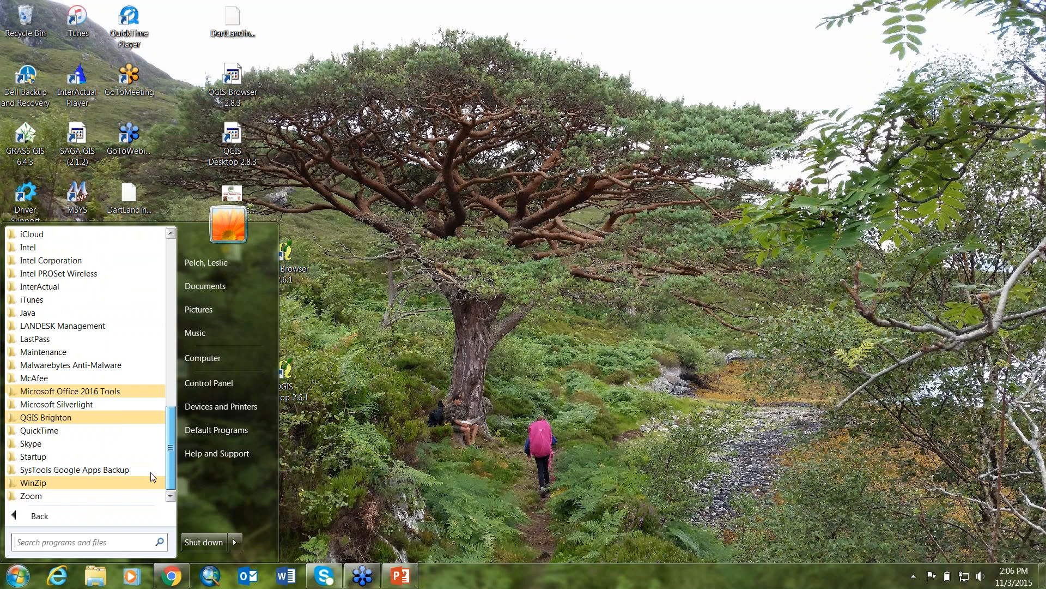
pyautogui.click(54, 417)
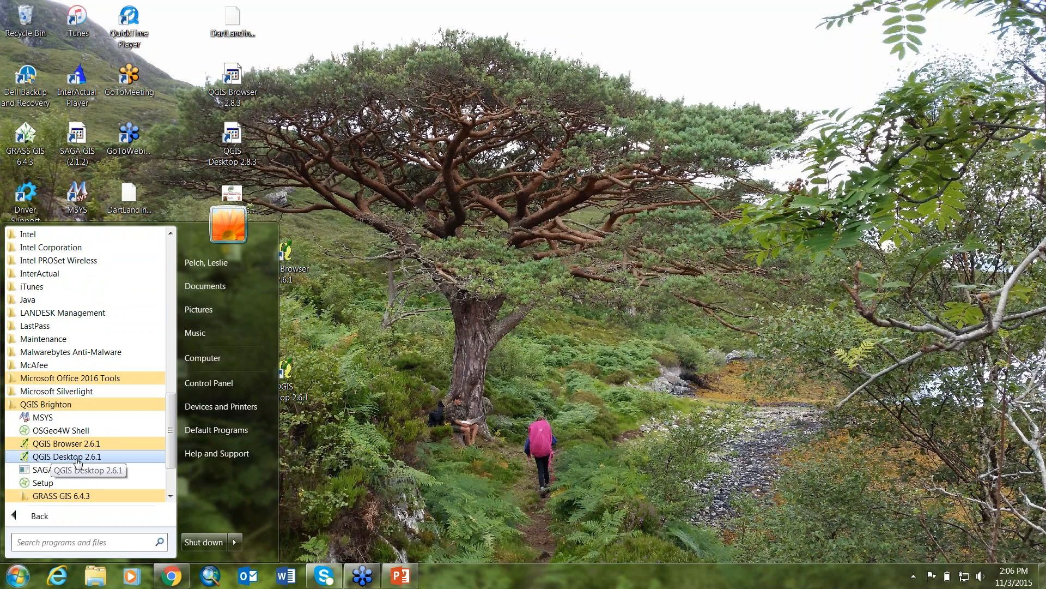
pyautogui.click(85, 457)
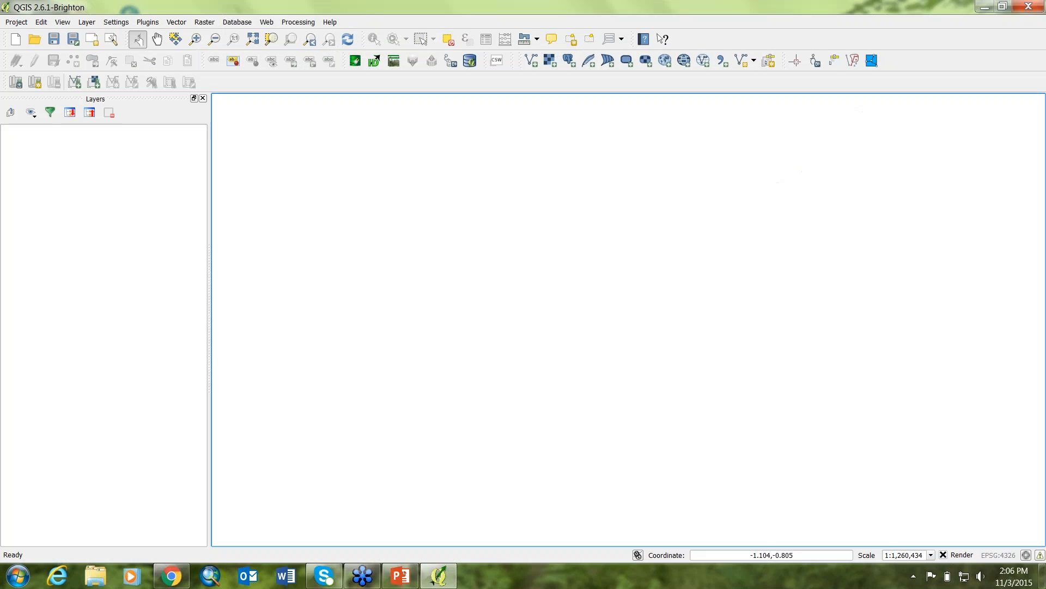
# Step: Open the ch8exercise project from the QGIS_analysis folder
pyautogui.click(34, 40)
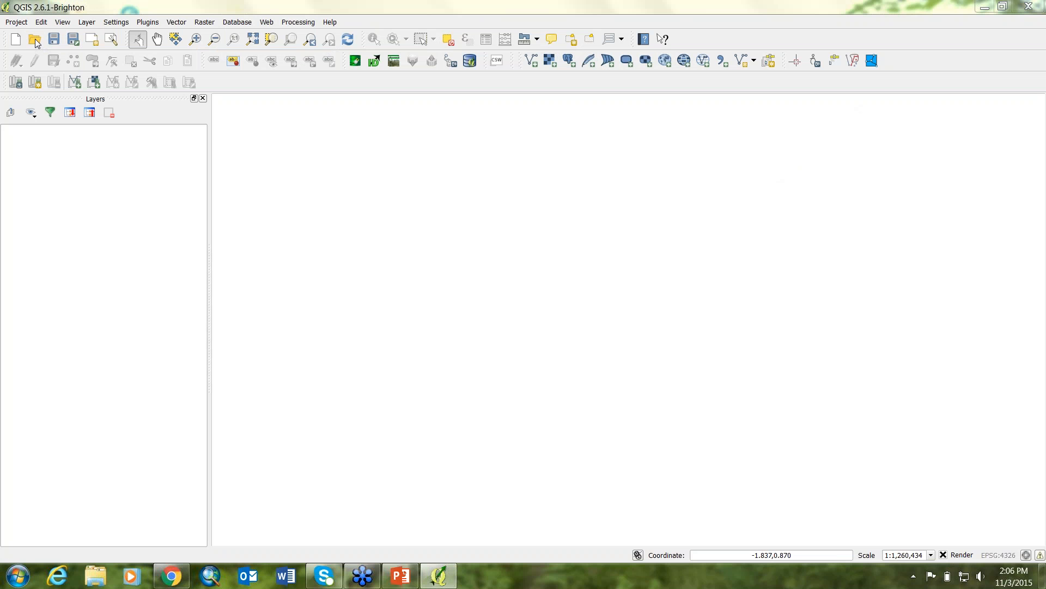
pyautogui.click(248, 112)
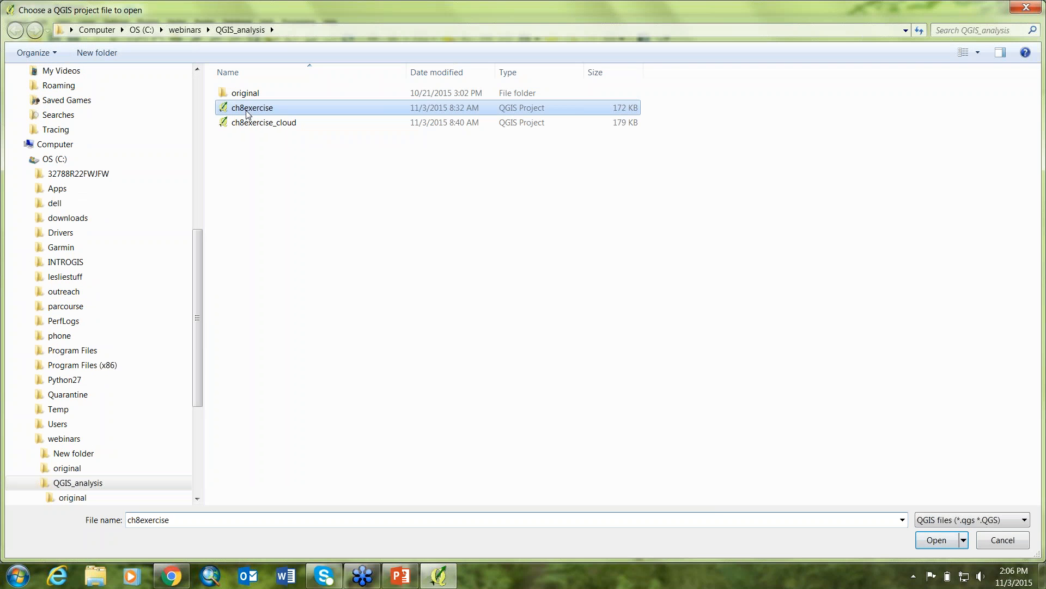
pyautogui.click(936, 542)
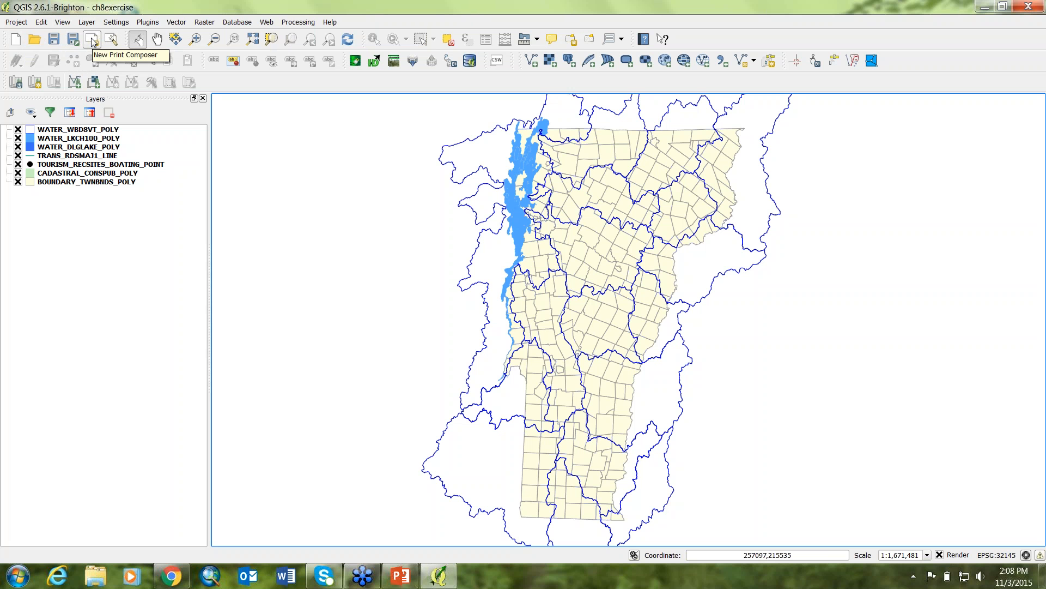
# Step: Create a new print composer titled "webinar" and maximize its window
pyautogui.click(91, 42)
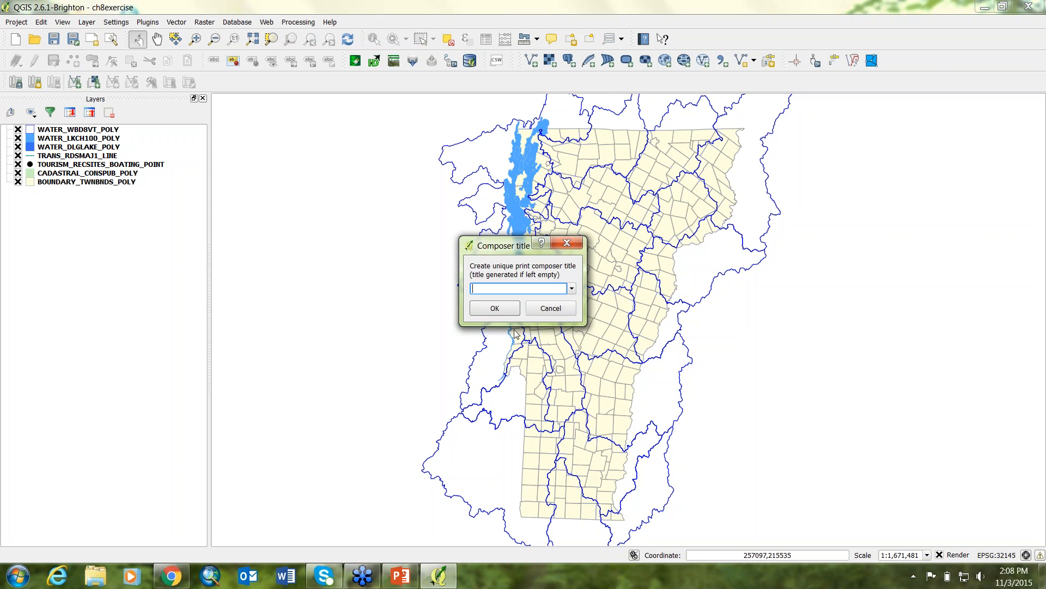
pyautogui.write('webinar')
pyautogui.click(496, 308)
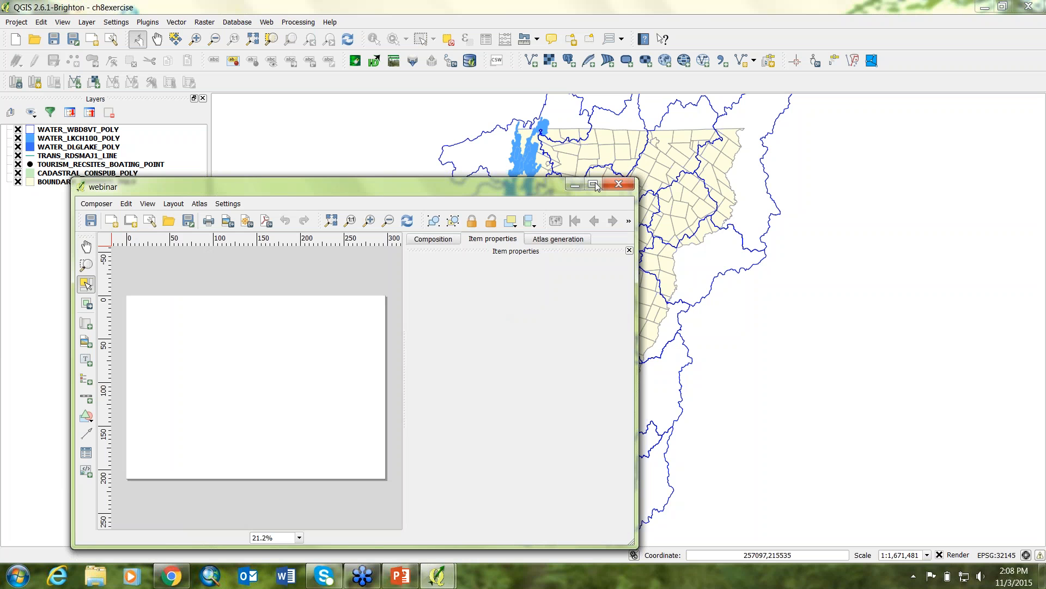
pyautogui.click(594, 185)
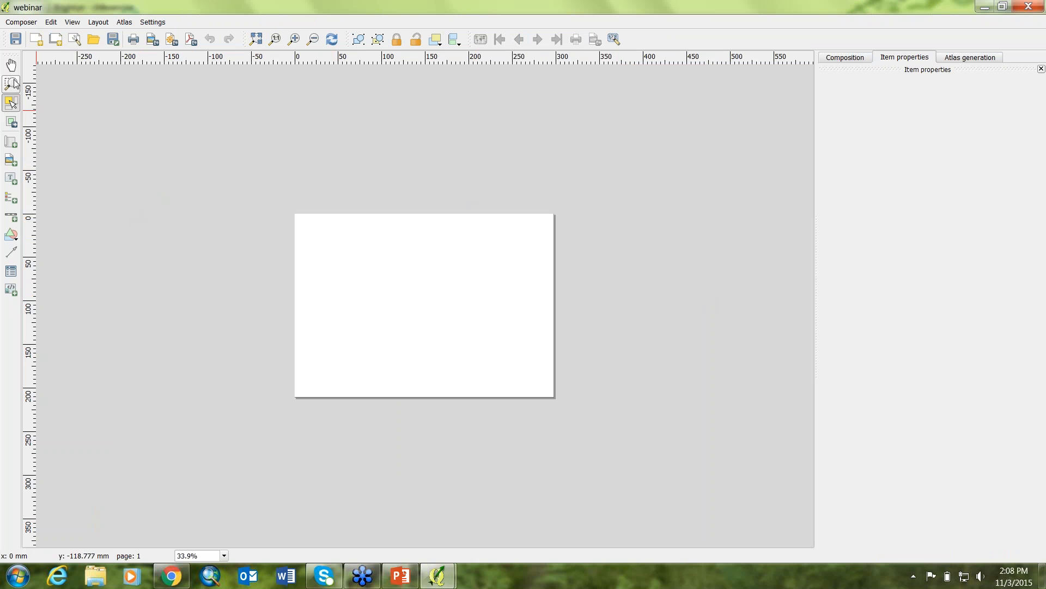
pyautogui.click(293, 39)
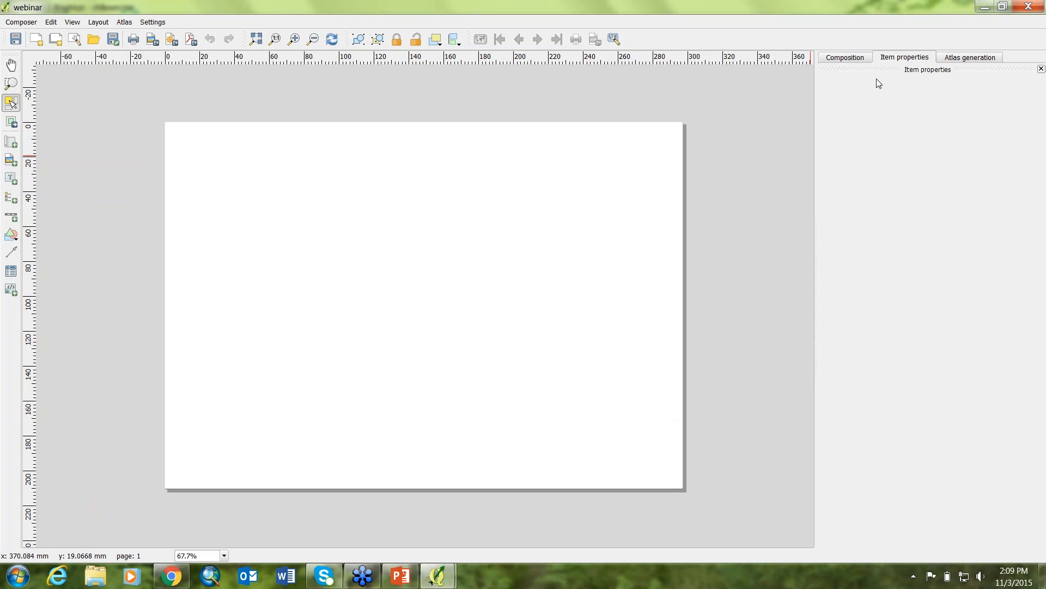
pyautogui.click(844, 59)
pyautogui.click(910, 60)
pyautogui.click(973, 60)
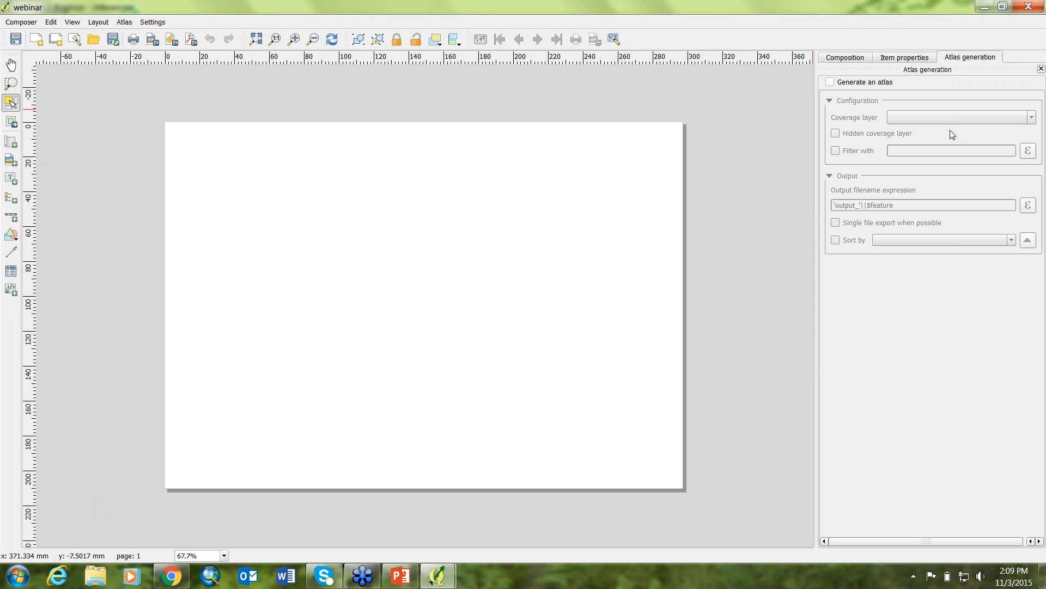
pyautogui.click(905, 59)
# Step: Set the composition's paper preset to ANSI A (Letter; 8.5x11 in) with Portrait orientation
pyautogui.click(845, 58)
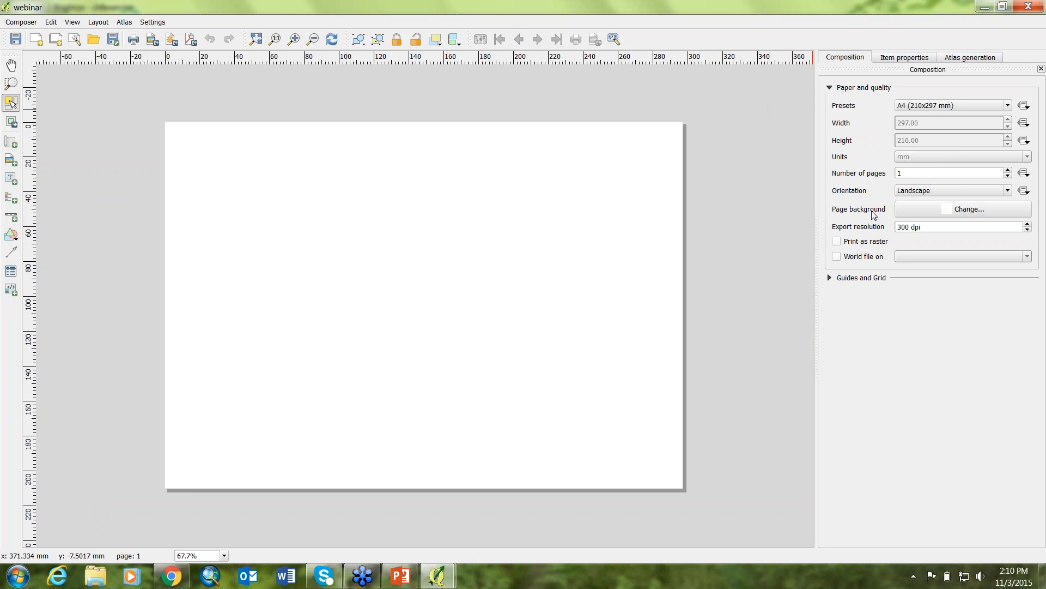
pyautogui.click(1007, 107)
pyautogui.moveTo(1009, 134); pyautogui.dragTo(1012, 175)
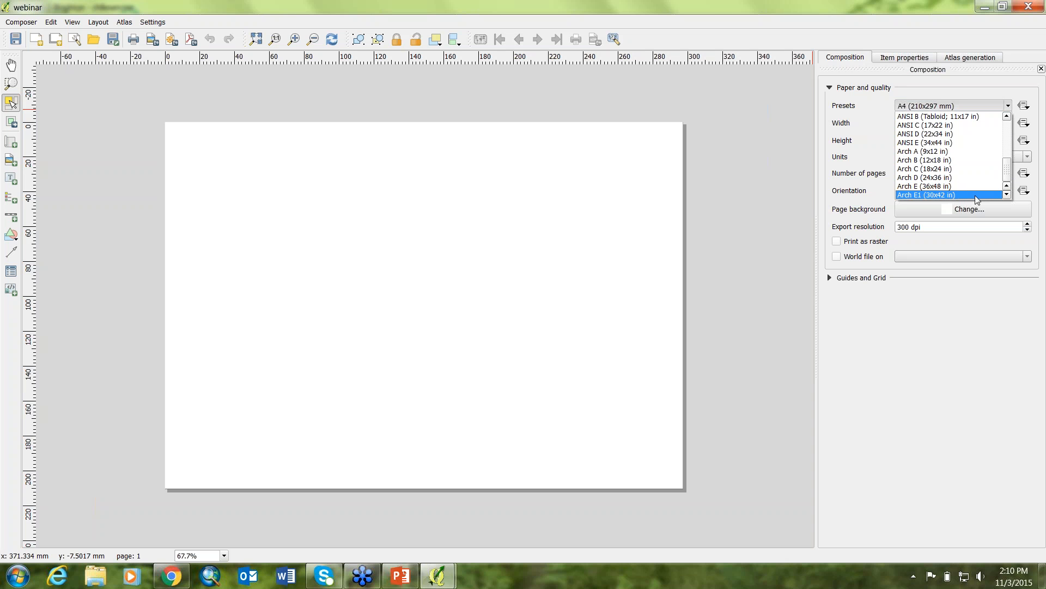
pyautogui.scroll(1, 1000, 120)
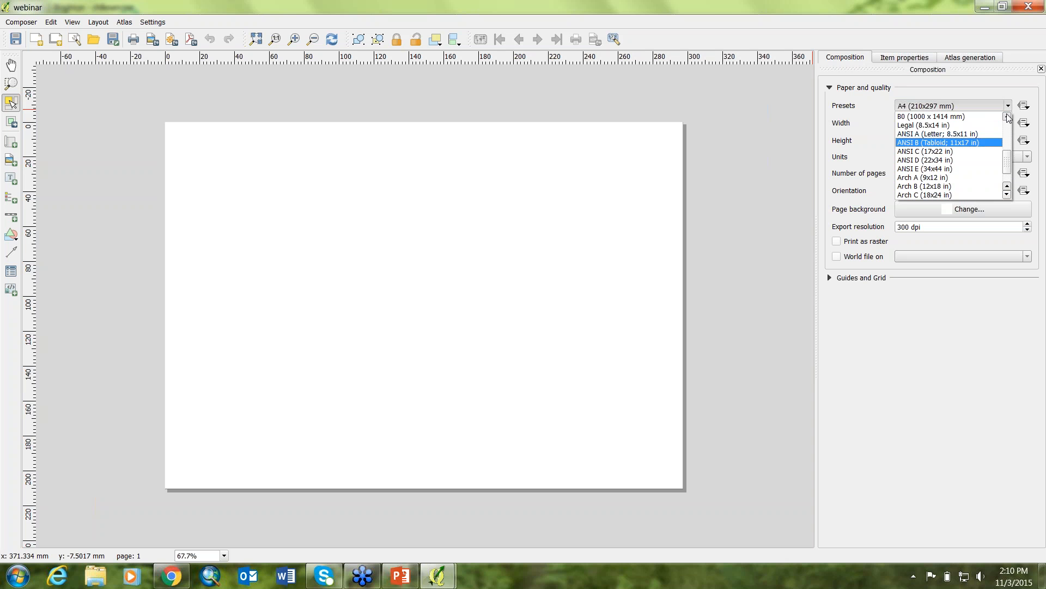
pyautogui.click(971, 135)
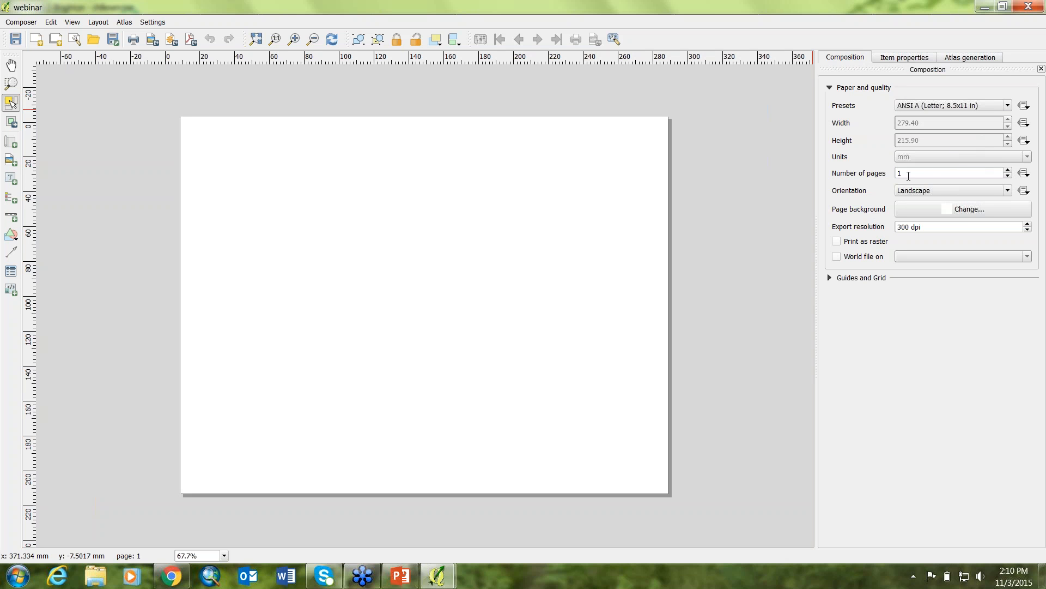
pyautogui.click(942, 193)
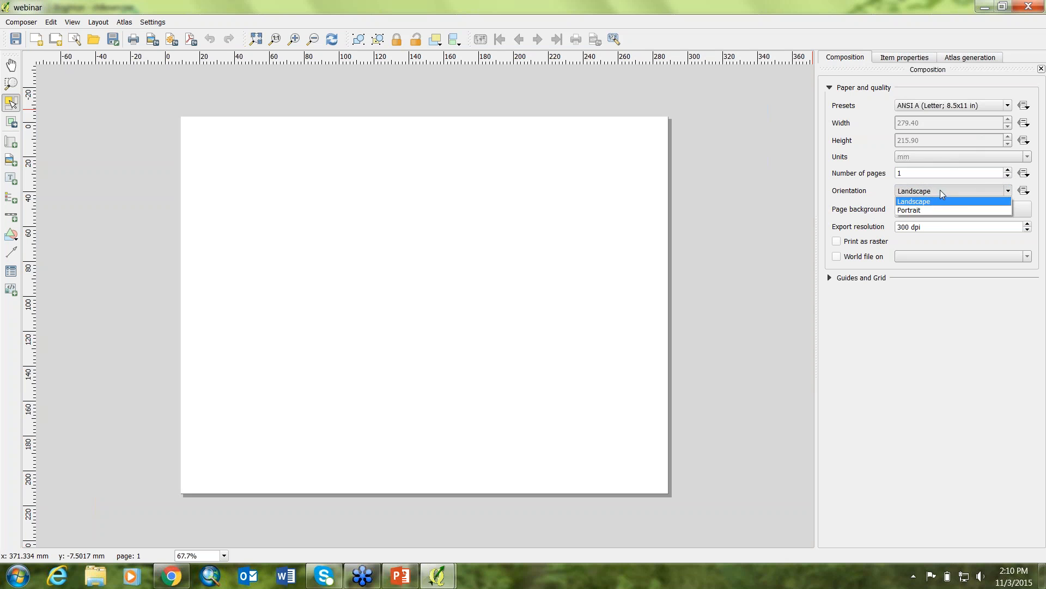
pyautogui.click(926, 210)
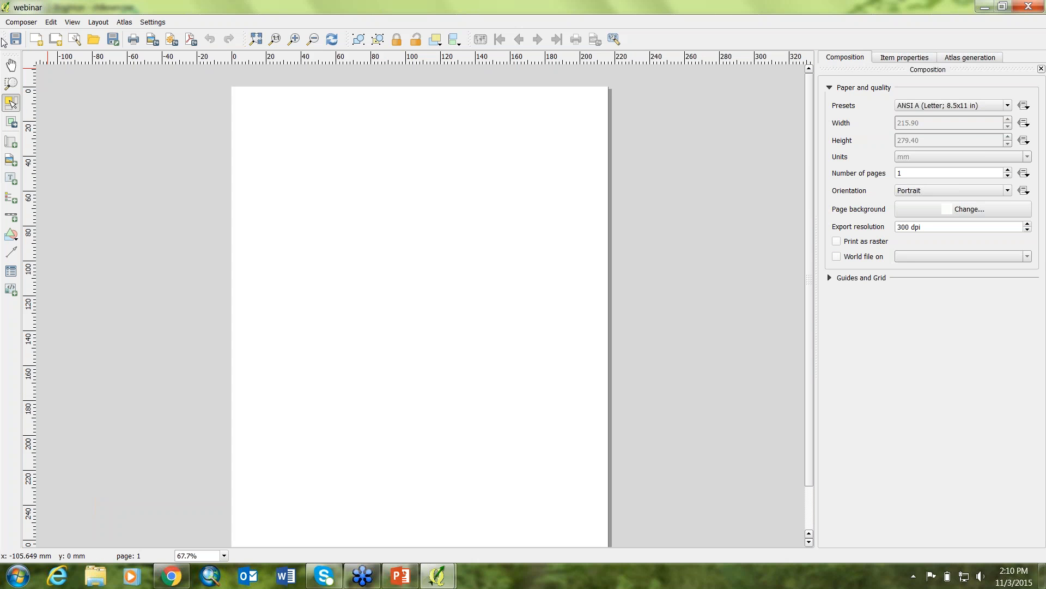
# Step: Add a map about 195 mm wide and 245 mm high, filling most of the page inside a narrow margin
pyautogui.click(906, 58)
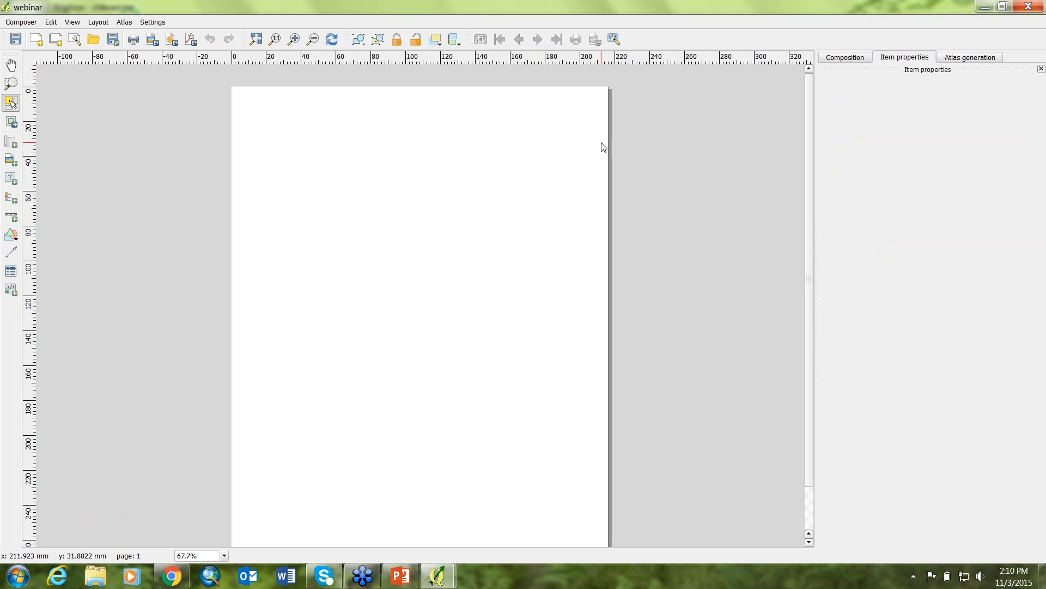
pyautogui.click(312, 39)
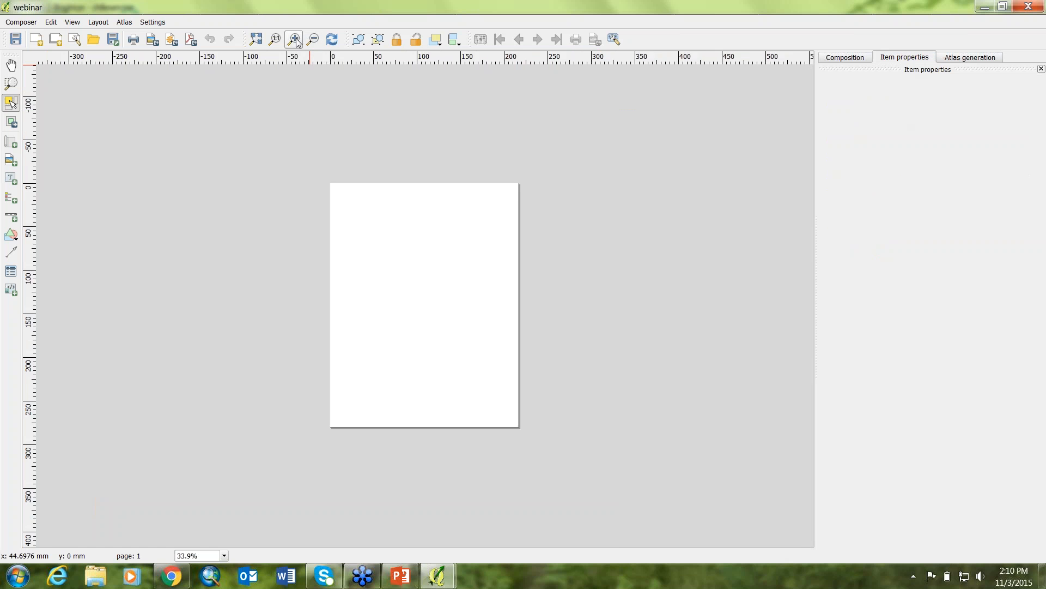
pyautogui.click(294, 39)
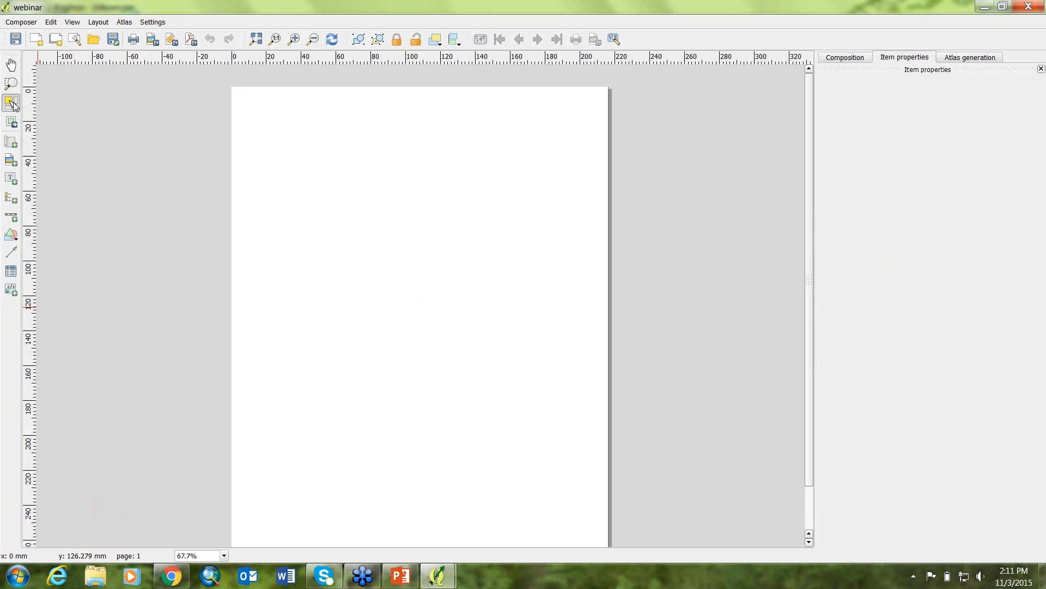
pyautogui.click(11, 143)
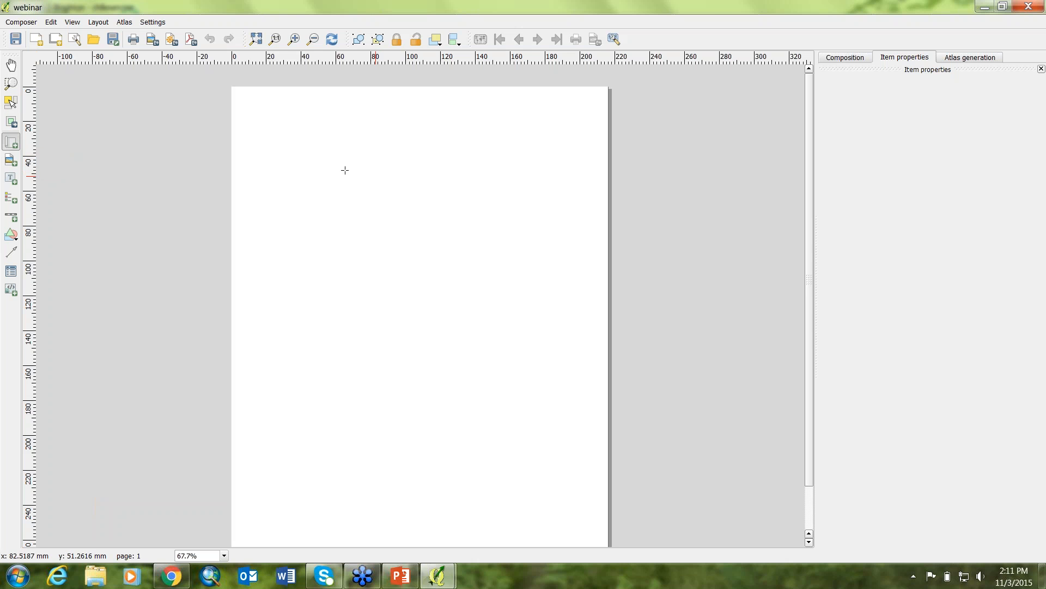
pyautogui.moveTo(247, 108); pyautogui.dragTo(590, 536)
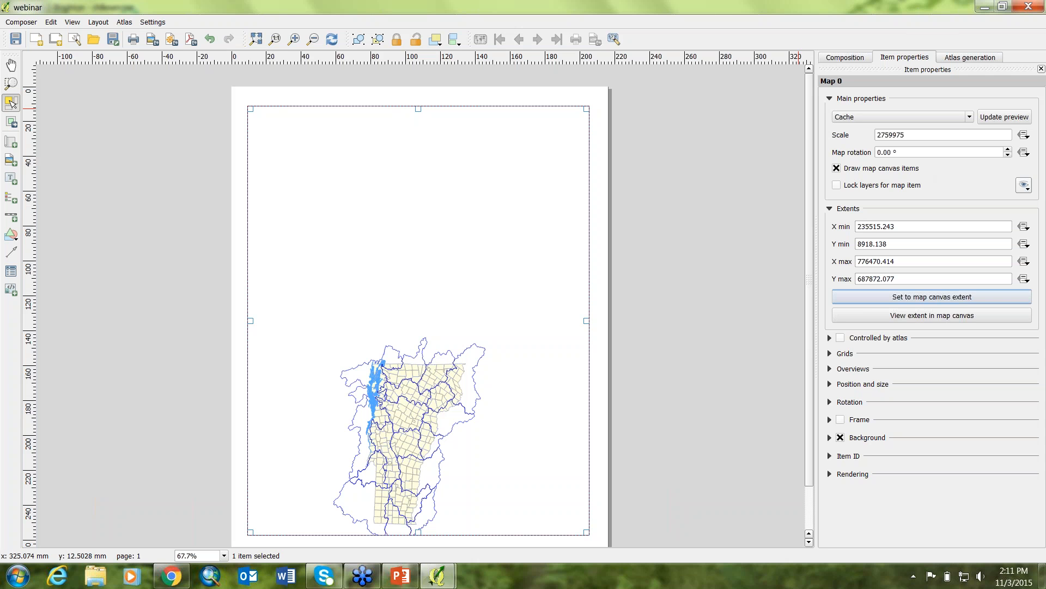
# Step: Try the Render and Rectangle preview modes for the map and leave it on Render
pyautogui.click(969, 117)
pyautogui.click(845, 137)
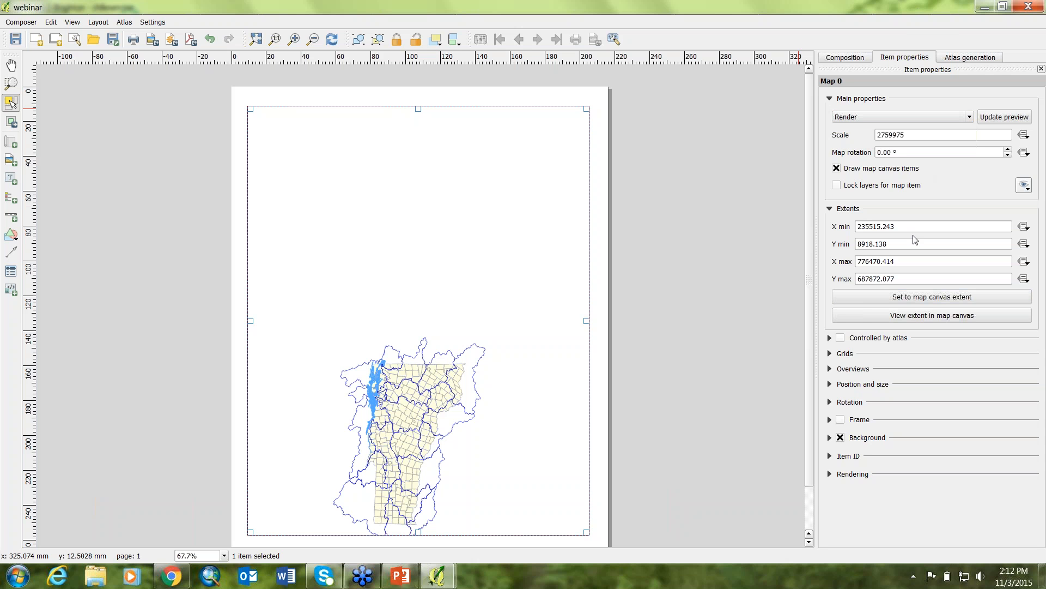
pyautogui.click(915, 117)
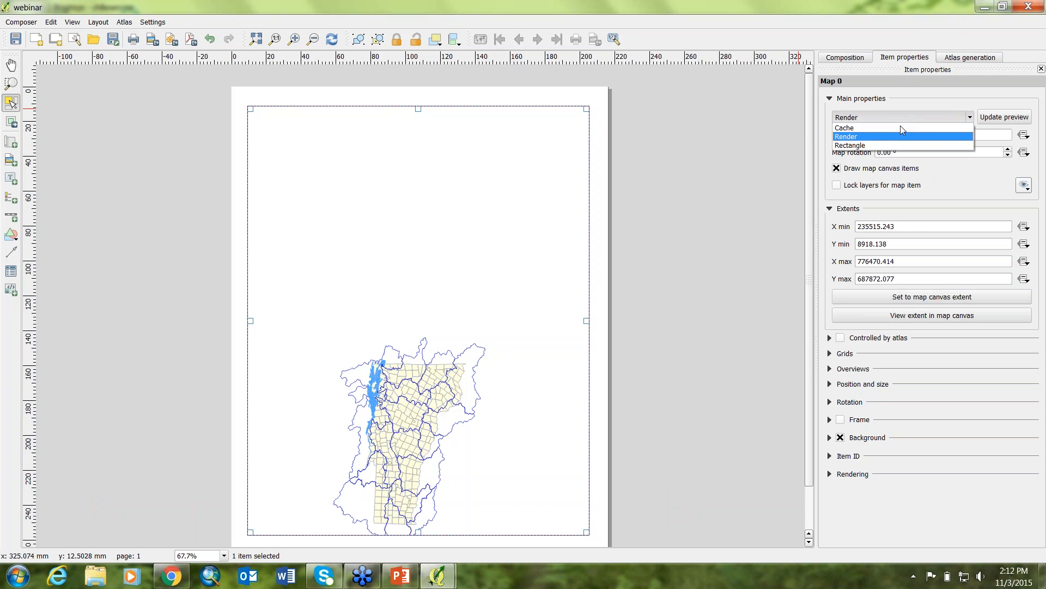
pyautogui.click(877, 145)
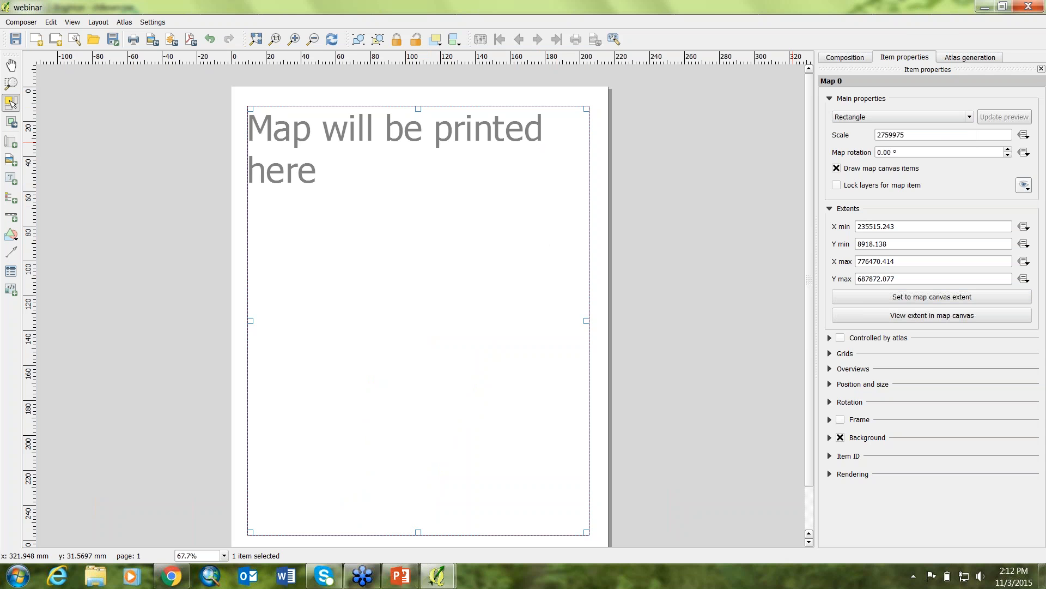
pyautogui.click(927, 117)
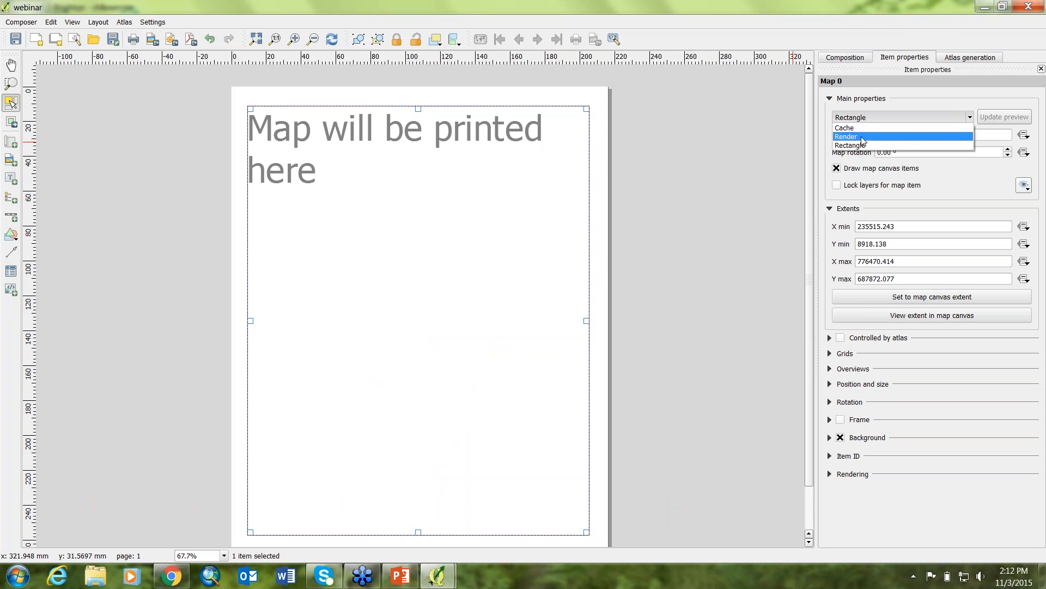
pyautogui.click(872, 136)
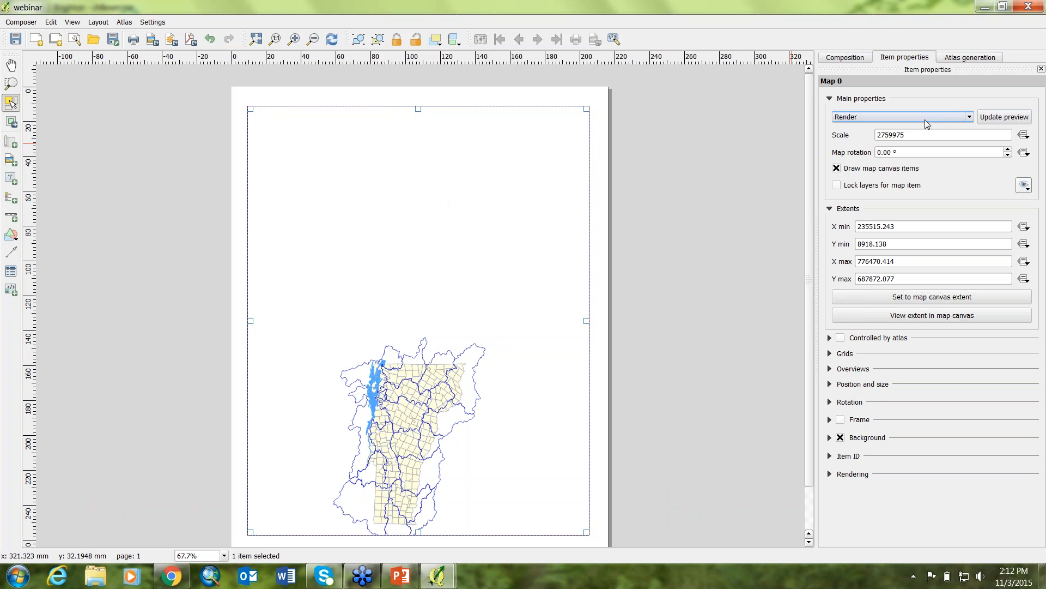
# Step: Try map scales of 2000000 and 1750000 to enlarge the map content
pyautogui.moveTo(907, 135); pyautogui.dragTo(868, 134)
pyautogui.click(859, 144)
pyautogui.moveTo(921, 135); pyautogui.dragTo(866, 137)
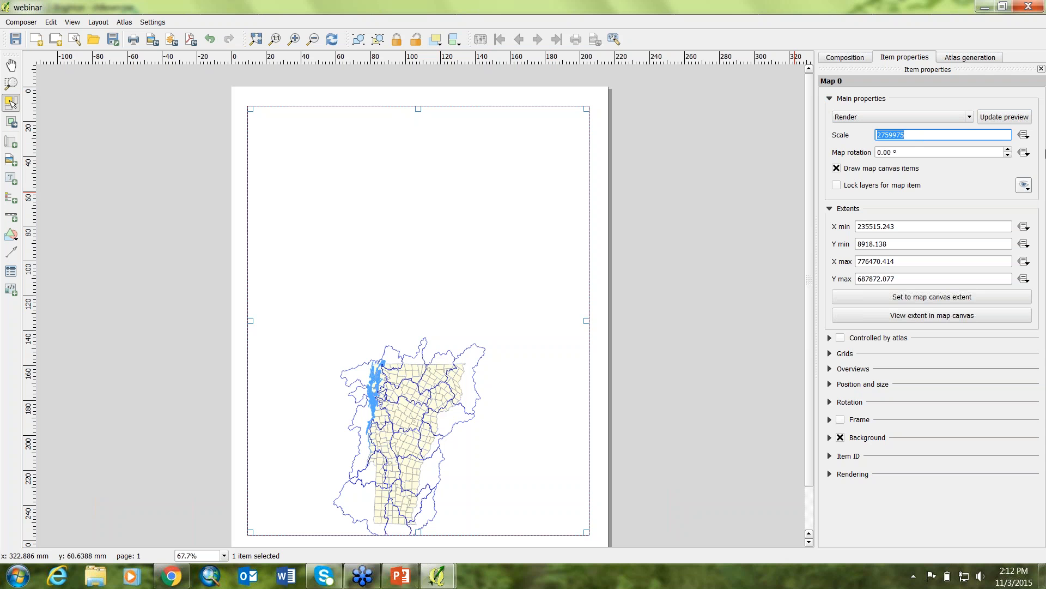
pyautogui.write('2000000')
pyautogui.press('Return')
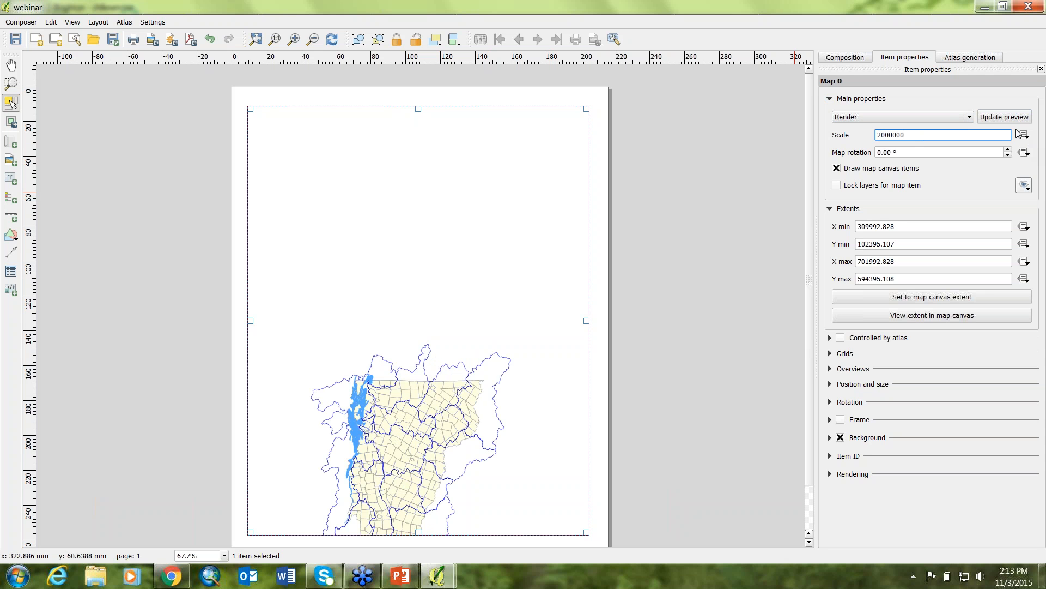
pyautogui.moveTo(930, 136); pyautogui.dragTo(871, 138)
pyautogui.write('1750000')
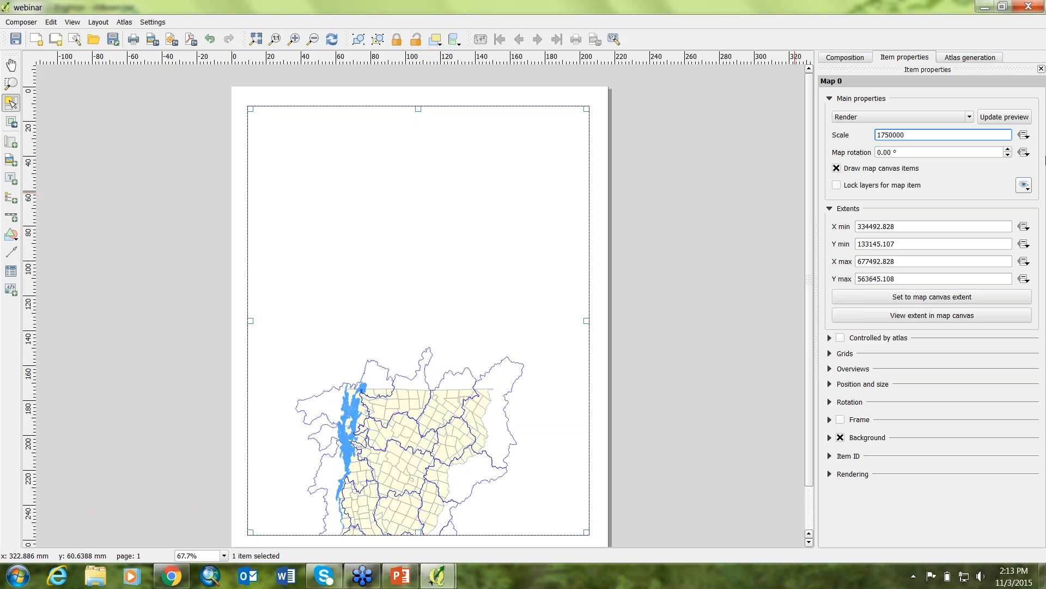
# Step: Set the map's scale to 1500000
pyautogui.moveTo(921, 139); pyautogui.dragTo(882, 135)
pyautogui.write('50')
pyautogui.press('Return')
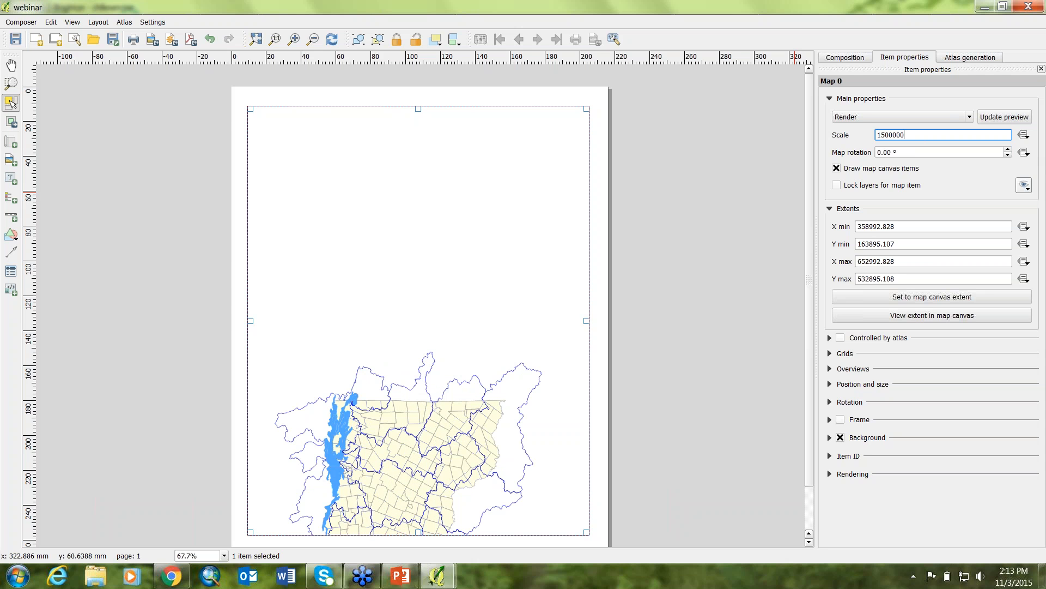
# Step: Move the map content up inside the map item until all of Vermont and its watersheds fit within the frame
pyautogui.click(810, 234)
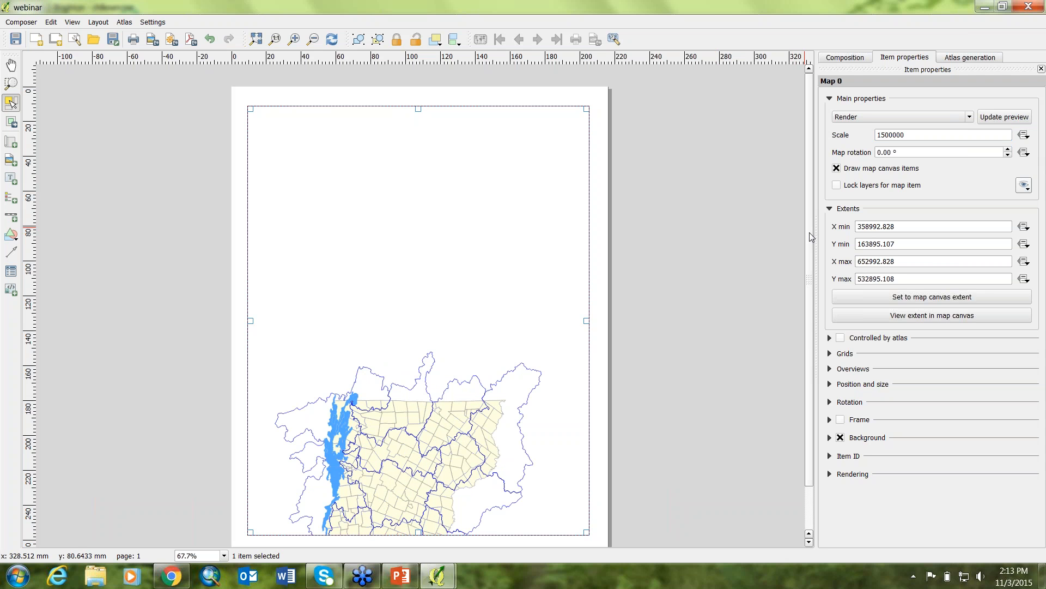
pyautogui.moveTo(810, 233); pyautogui.dragTo(811, 277)
pyautogui.moveTo(812, 343); pyautogui.dragTo(809, 301)
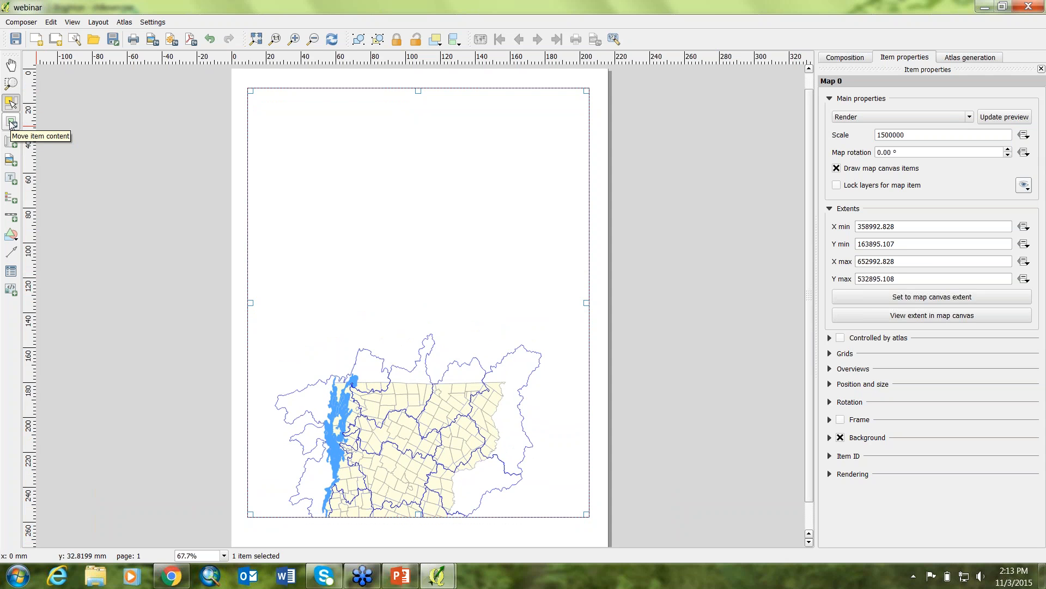
pyautogui.click(12, 123)
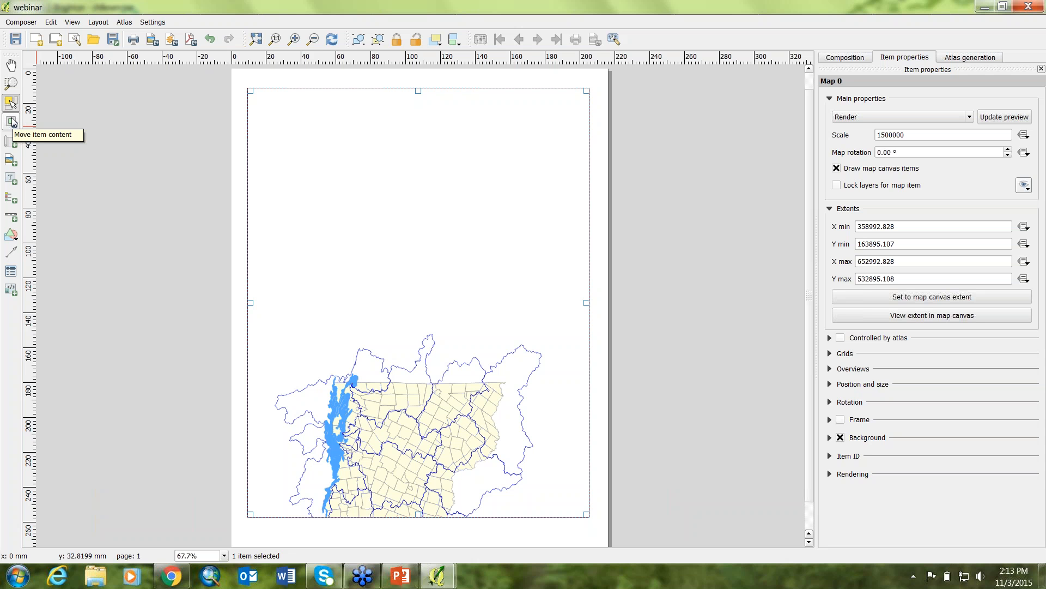
pyautogui.click(12, 124)
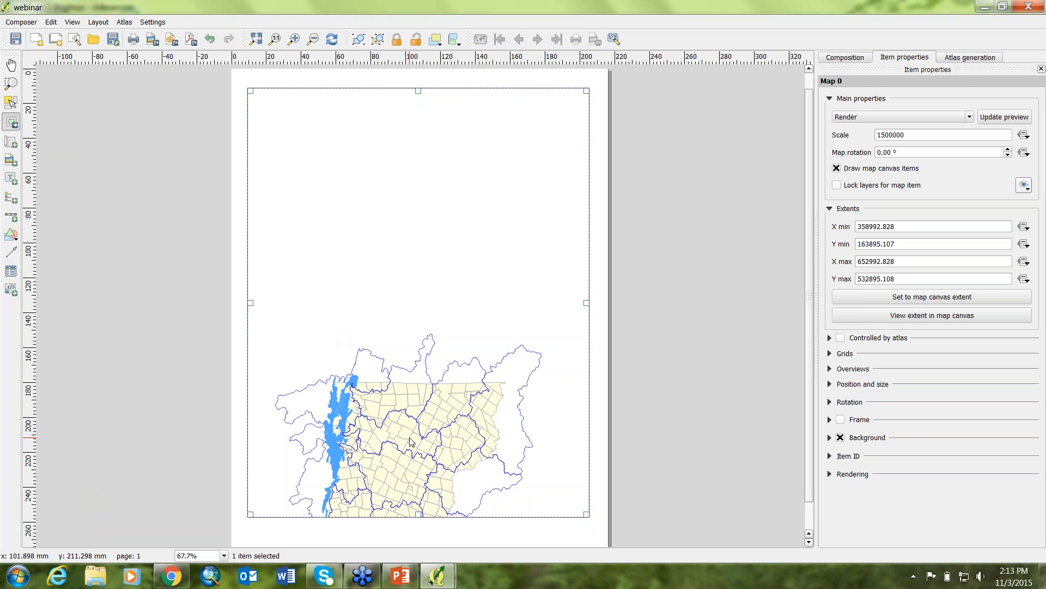
pyautogui.moveTo(413, 427); pyautogui.dragTo(406, 210)
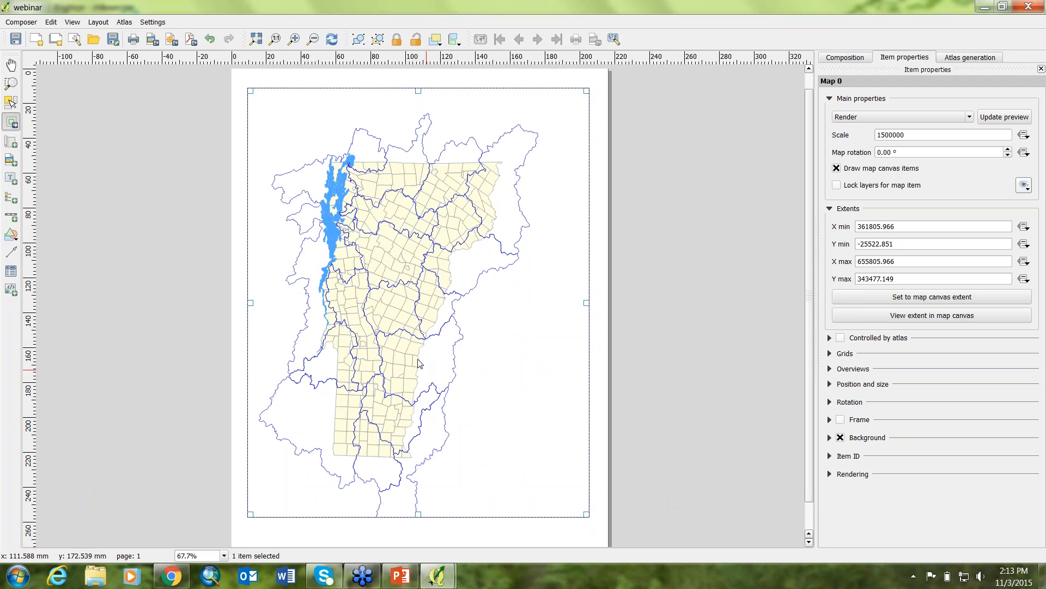
pyautogui.moveTo(417, 361); pyautogui.dragTo(420, 338)
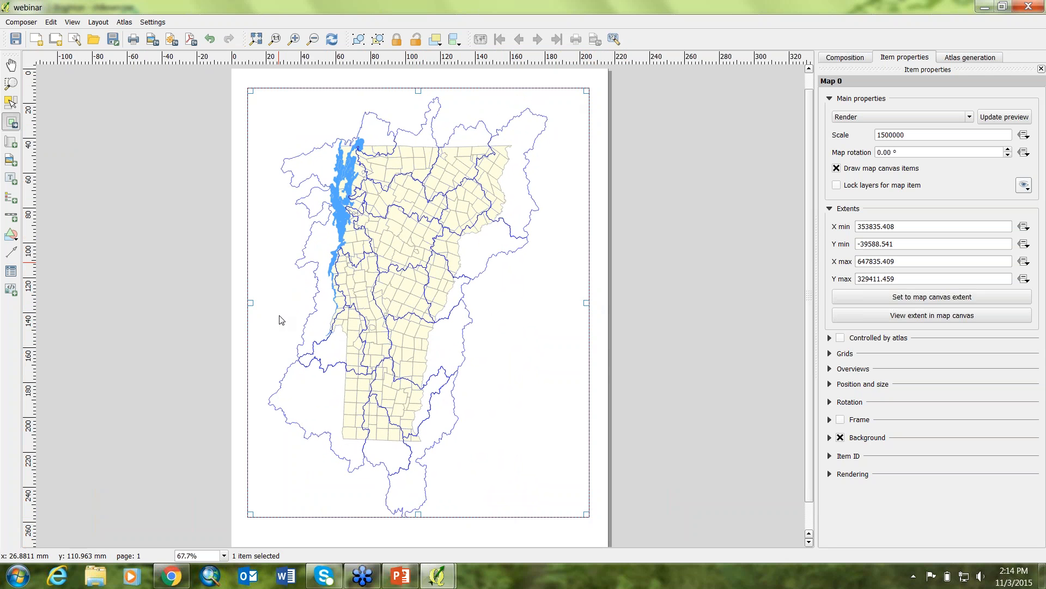
# Step: Extend the map item's lower edge by about 11 mm and shift its content up toward the left edge
pyautogui.click(11, 103)
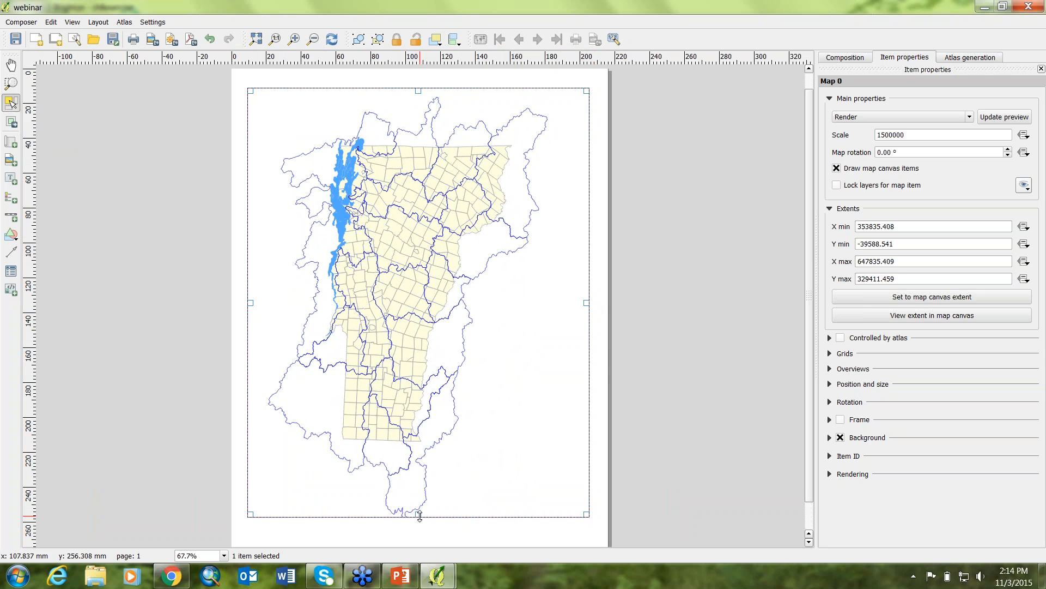
pyautogui.moveTo(418, 514); pyautogui.dragTo(419, 536)
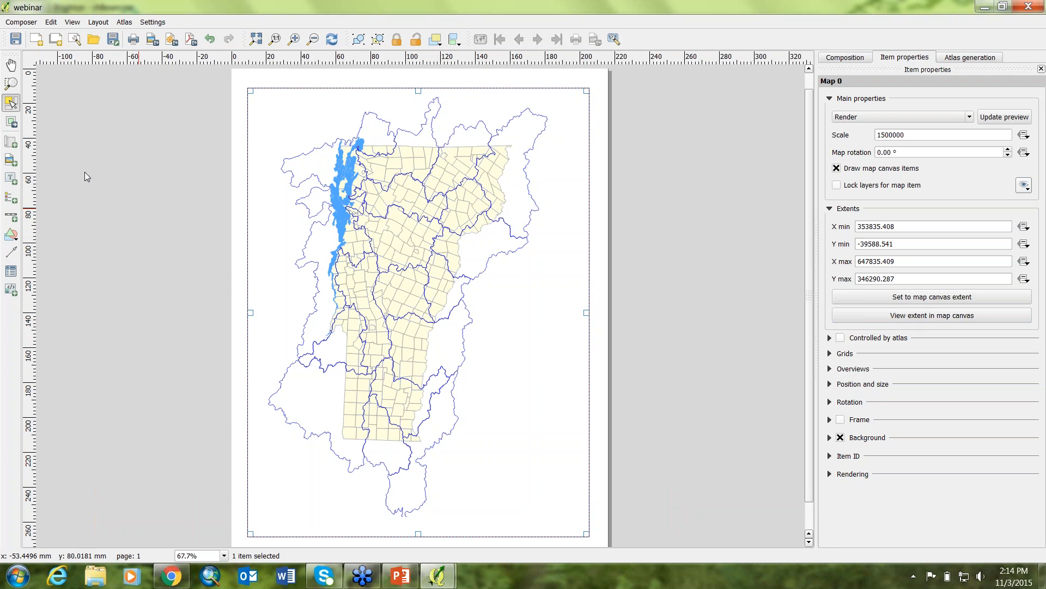
pyautogui.click(11, 121)
pyautogui.moveTo(421, 250); pyautogui.dragTo(399, 244)
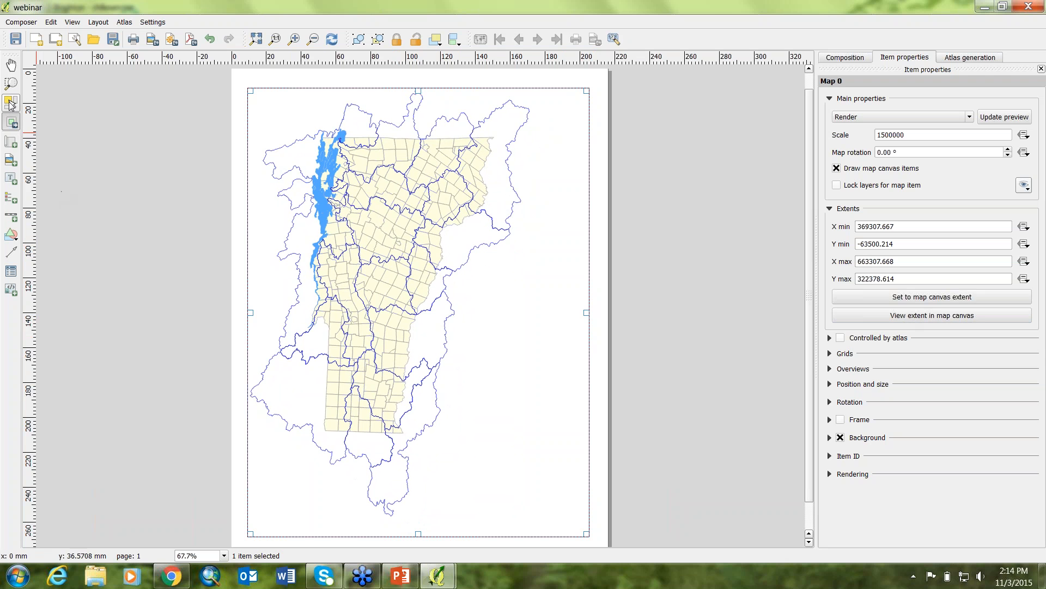
pyautogui.click(11, 103)
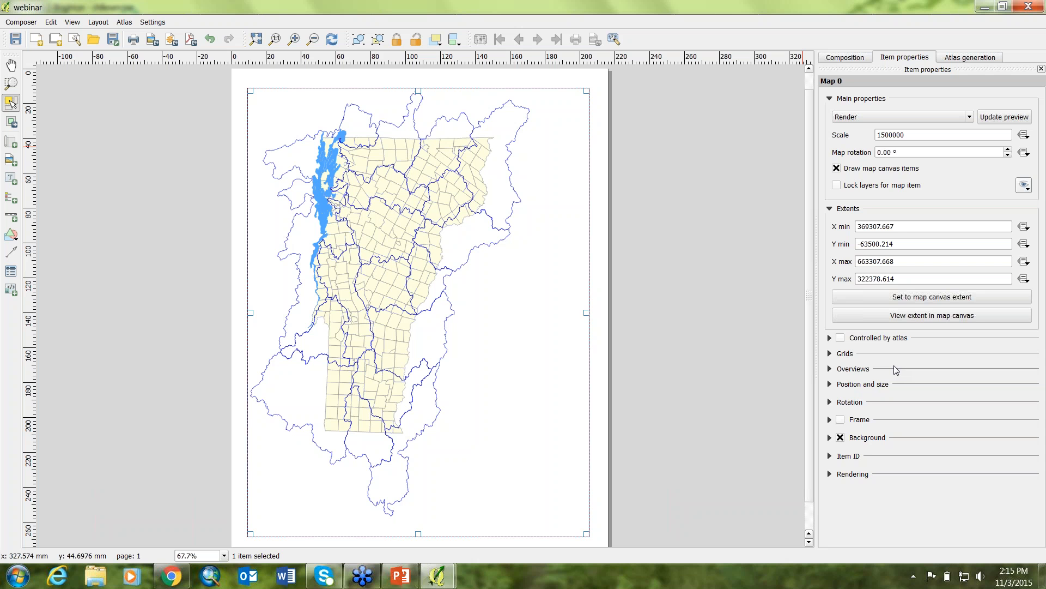
# Step: Review the map's grid options
pyautogui.click(830, 354)
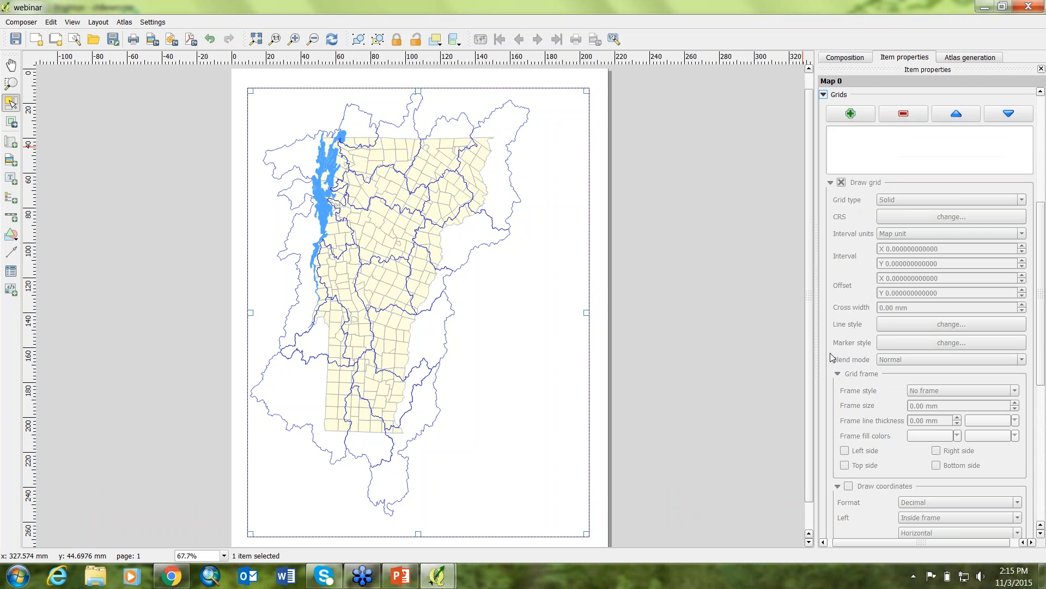
pyautogui.click(824, 95)
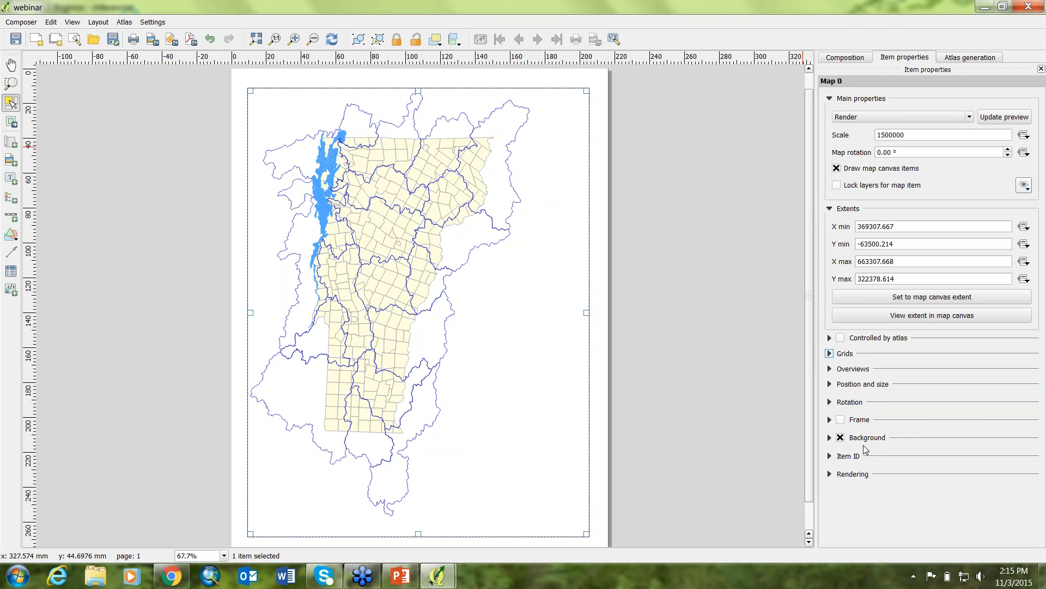
# Step: Move the map item partly off the page and back, placing it about 4 mm from the page's left edge
pyautogui.click(602, 397)
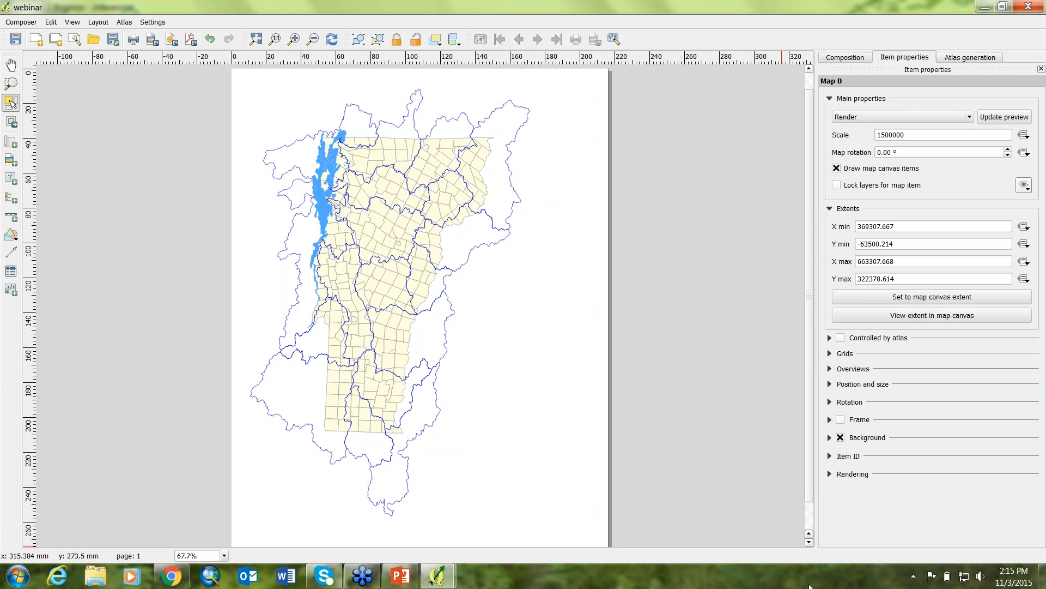
pyautogui.moveTo(404, 238); pyautogui.dragTo(298, 275)
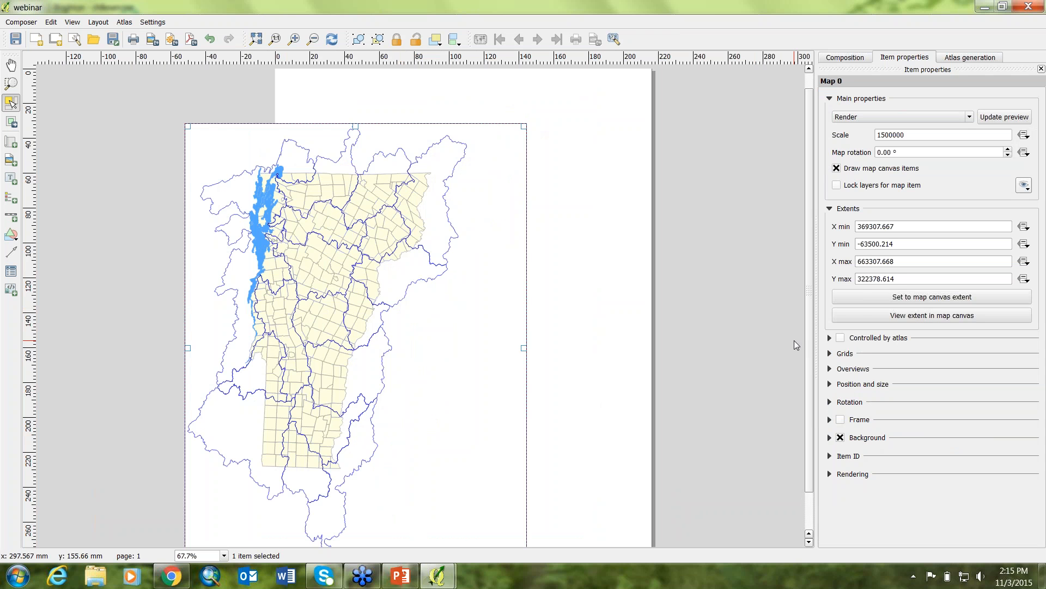
pyautogui.moveTo(353, 363); pyautogui.dragTo(452, 318)
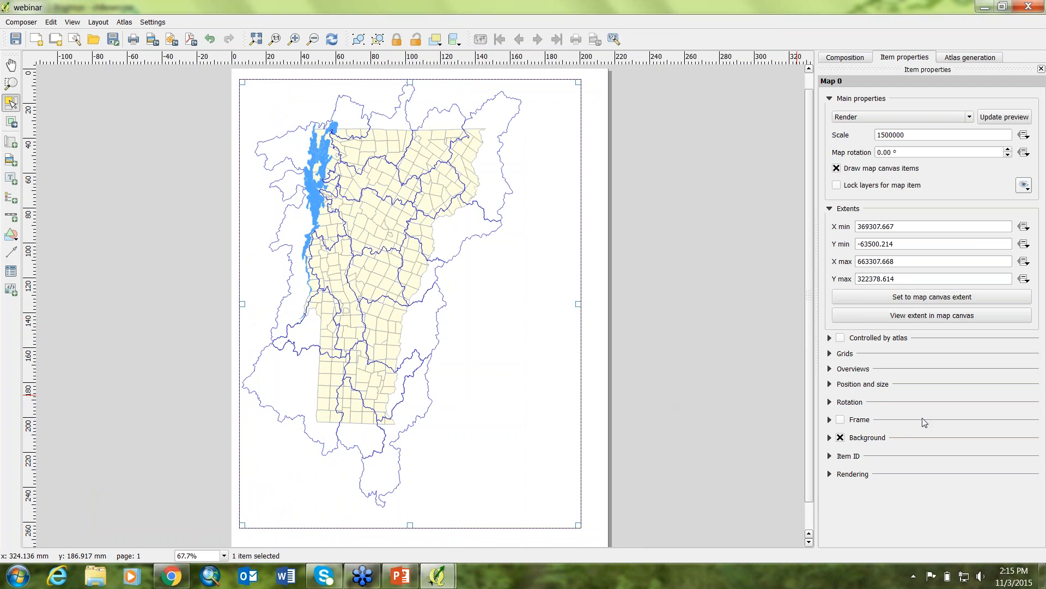
# Step: Try the map's frame on and off, leaving it on with a 0.30 mm black line and Miter joins
pyautogui.click(840, 419)
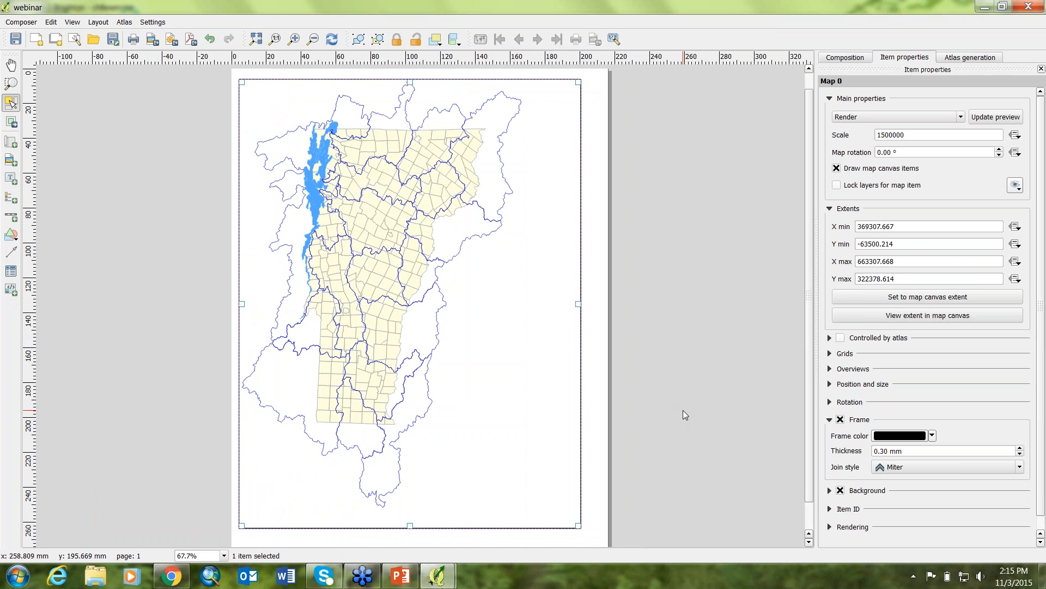
pyautogui.click(685, 415)
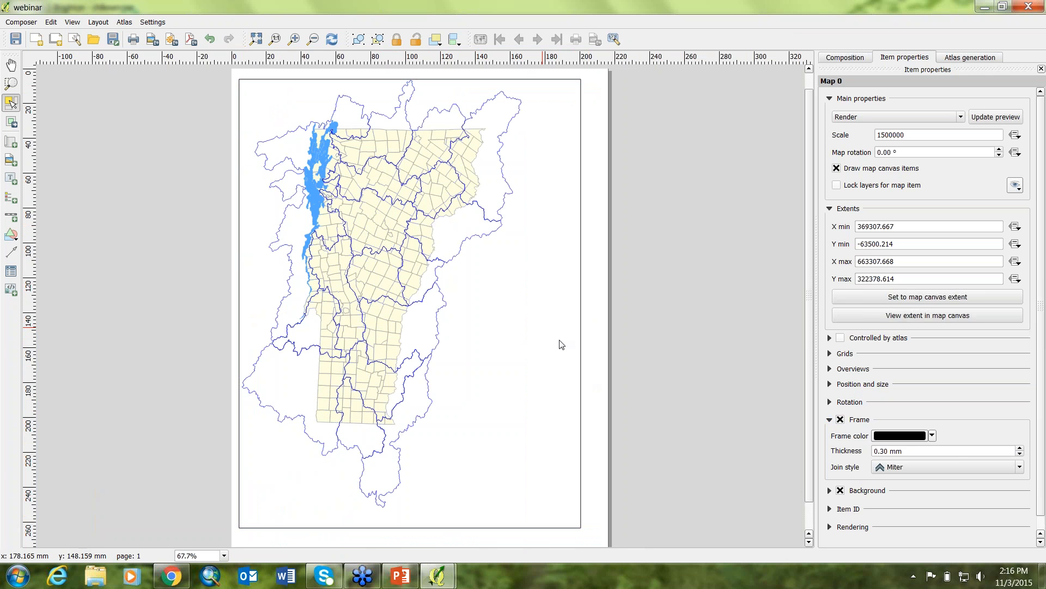
pyautogui.click(840, 420)
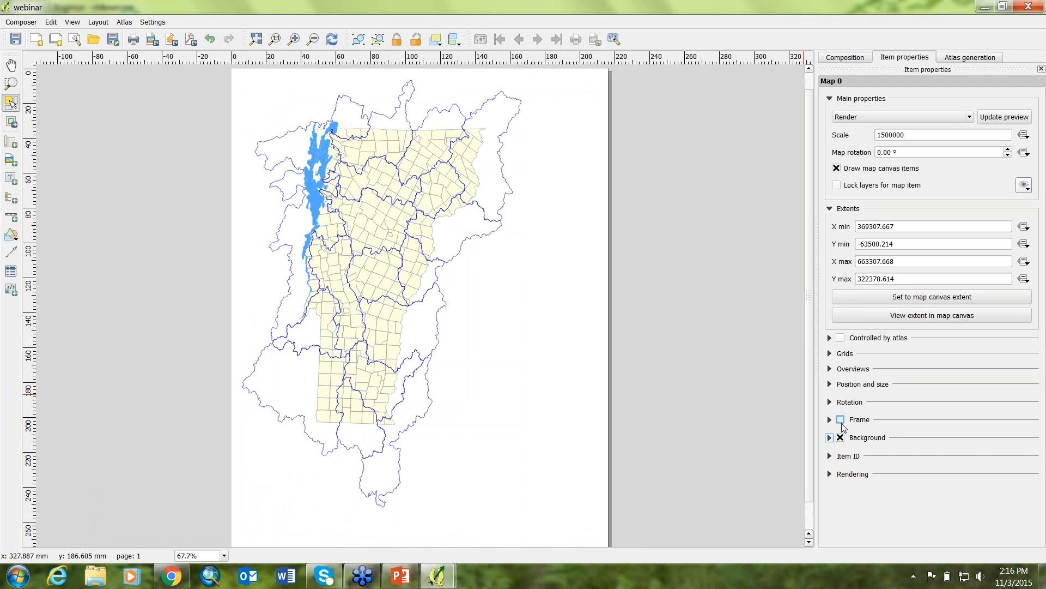
pyautogui.click(840, 419)
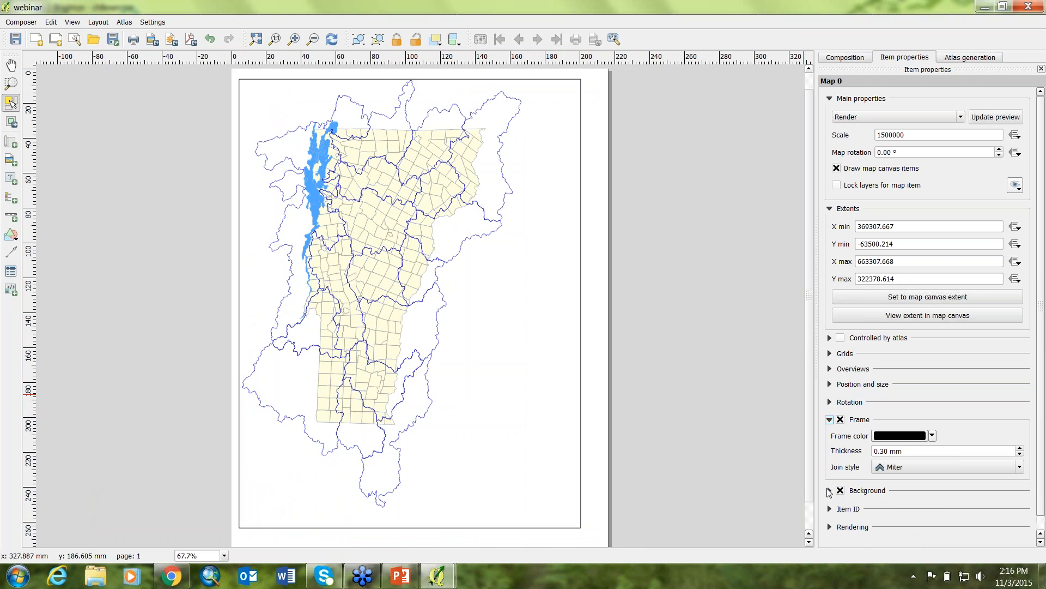
# Step: Turn off the map's background and frame
pyautogui.click(829, 491)
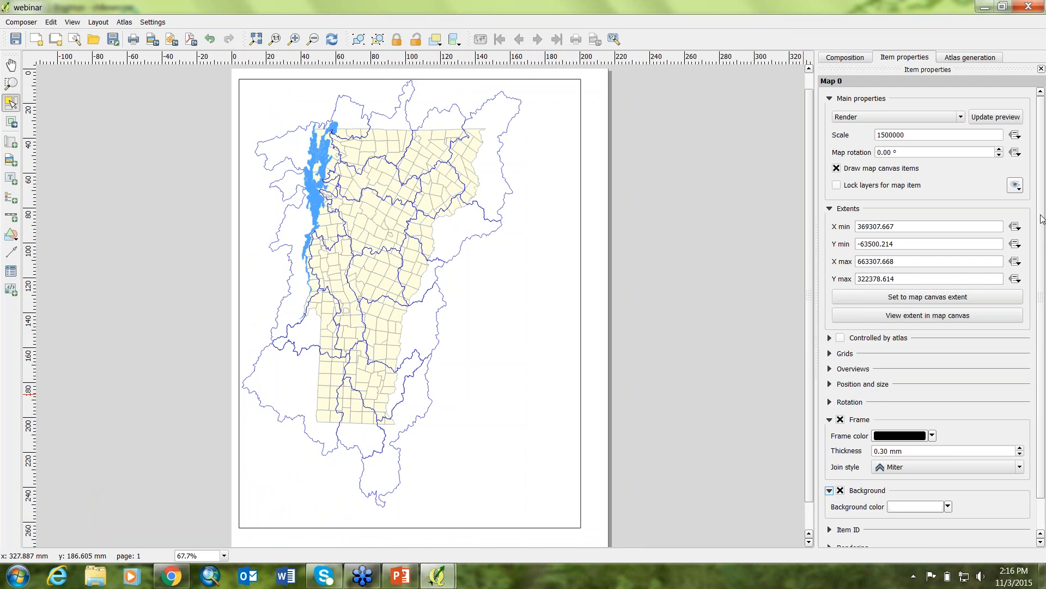
pyautogui.scroll(-2, 1035, 229)
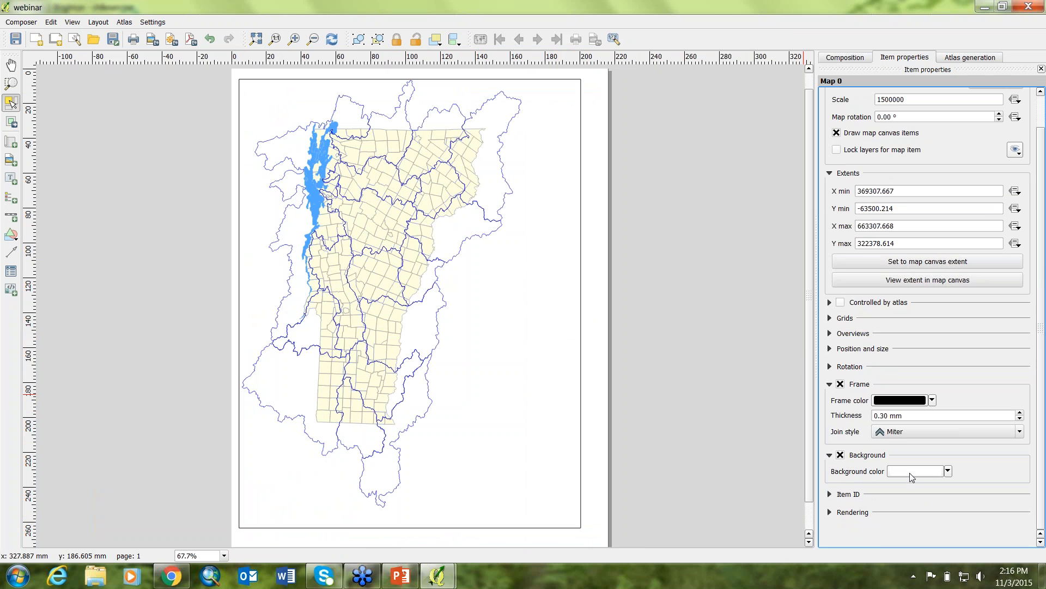
pyautogui.click(840, 454)
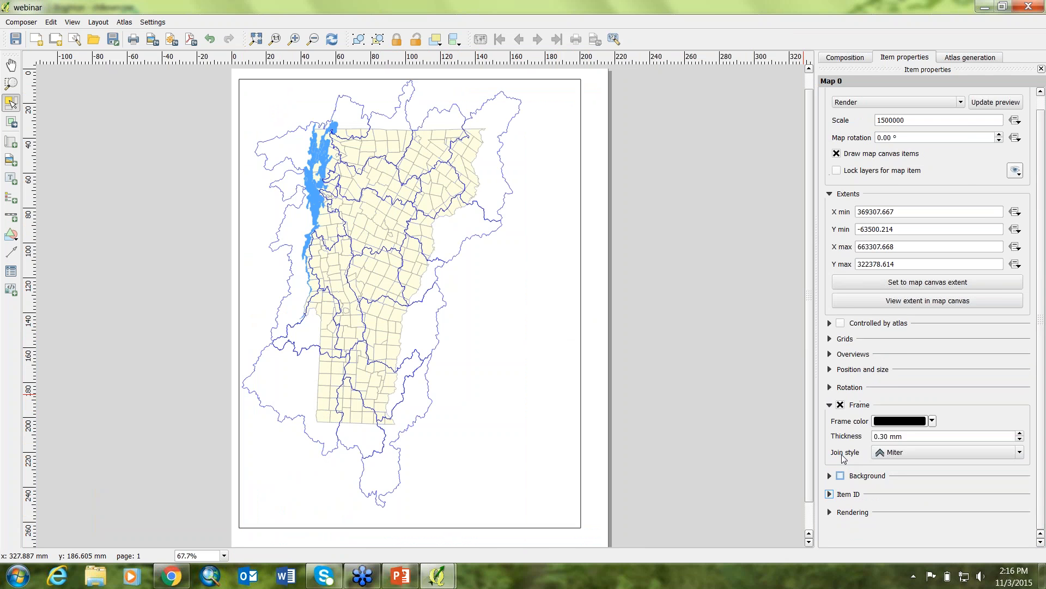
pyautogui.click(840, 404)
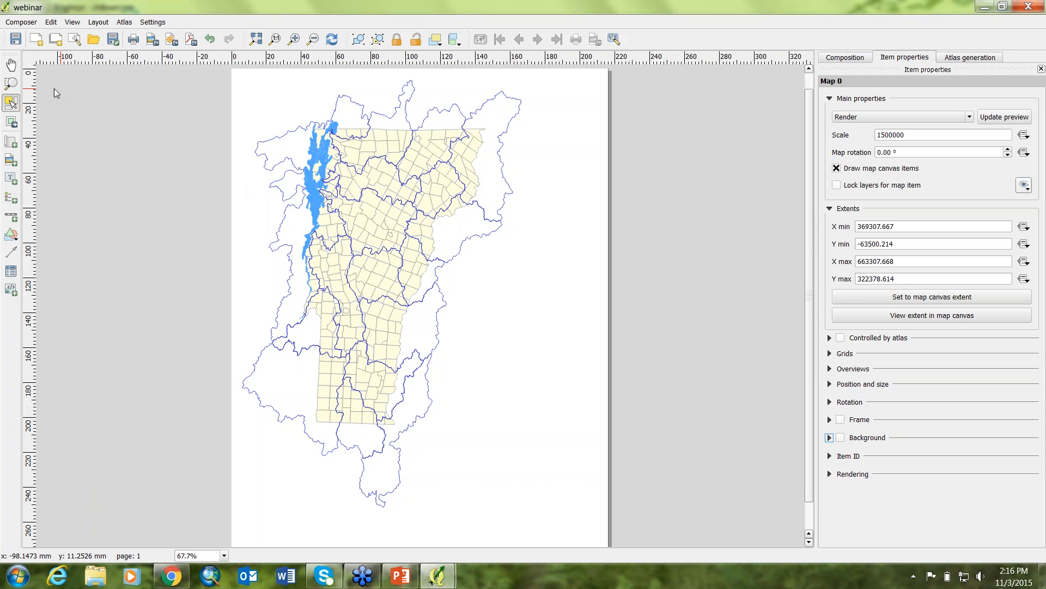
# Step: Move the map item down about 10 mm to leave room for a title above it
pyautogui.click(366, 231)
pyautogui.moveTo(367, 232)
pyautogui.mouseDown()
pyautogui.moveTo(371, 219)
pyautogui.moveTo(362, 227)
pyautogui.mouseUp()
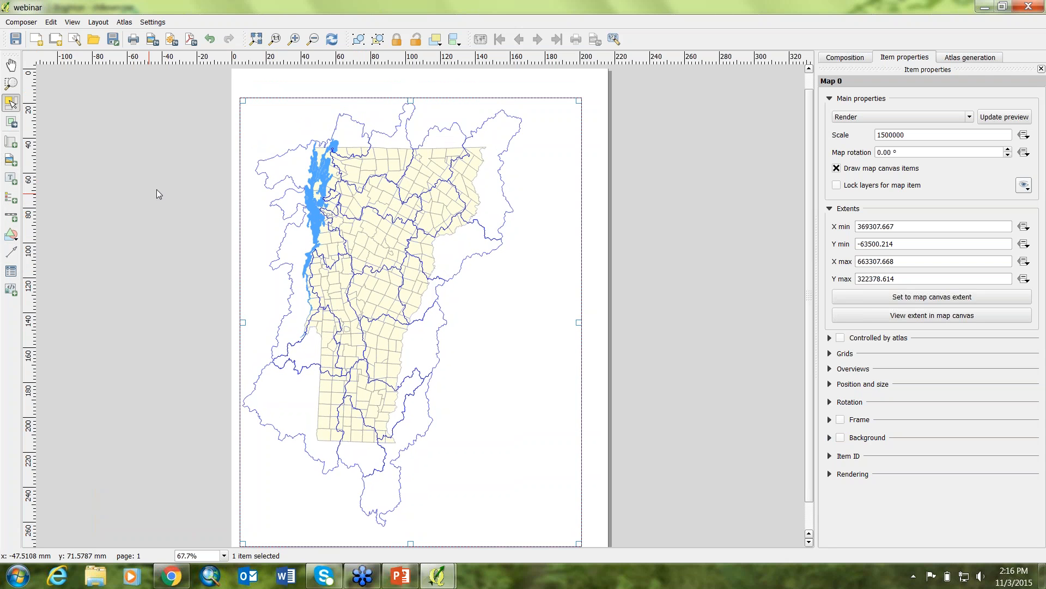
pyautogui.click(99, 23)
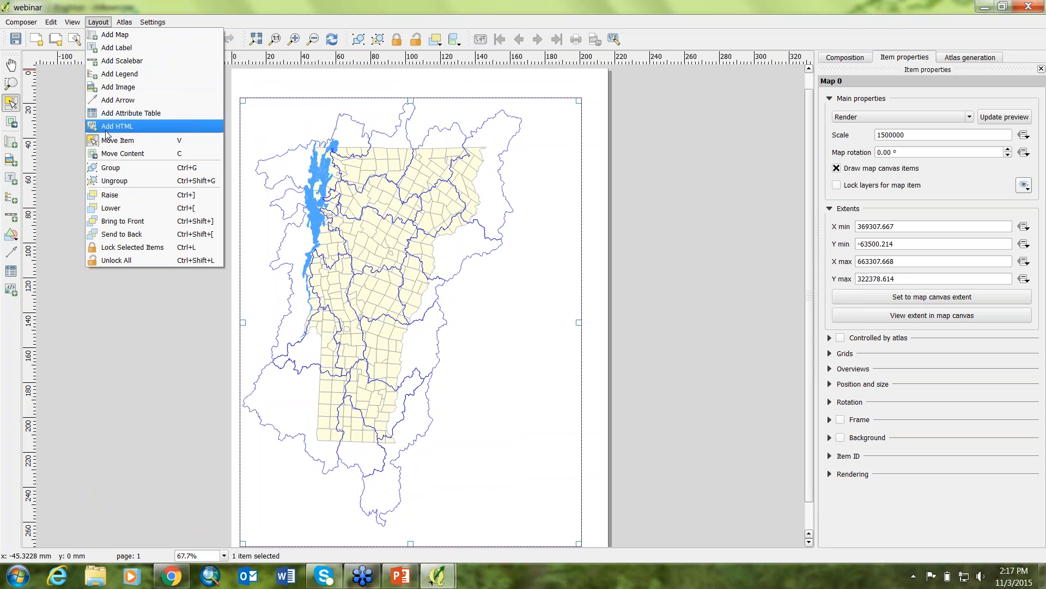
pyautogui.click(122, 52)
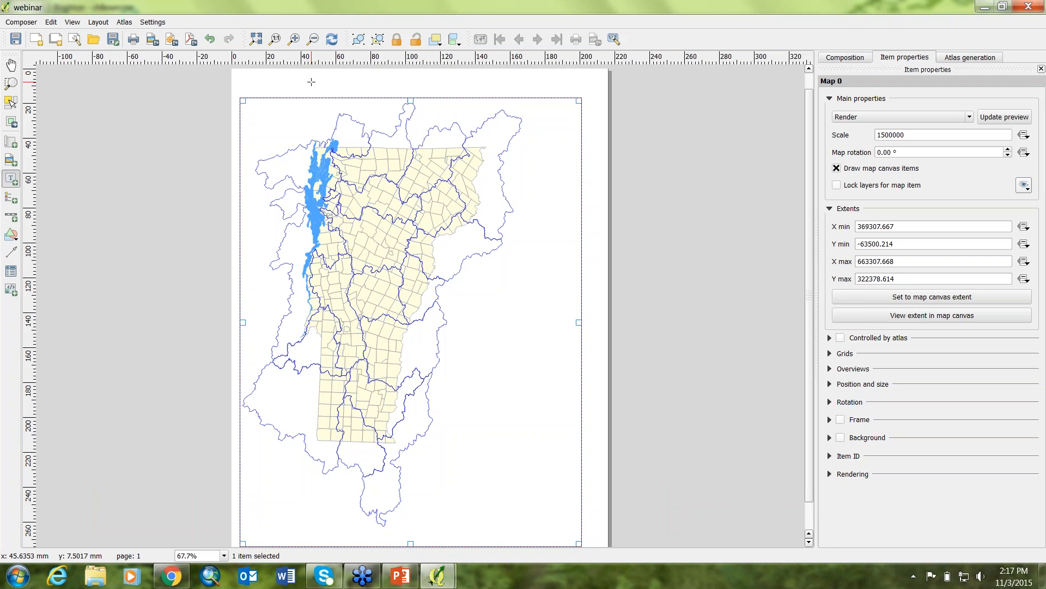
pyautogui.moveTo(295, 82); pyautogui.dragTo(528, 102)
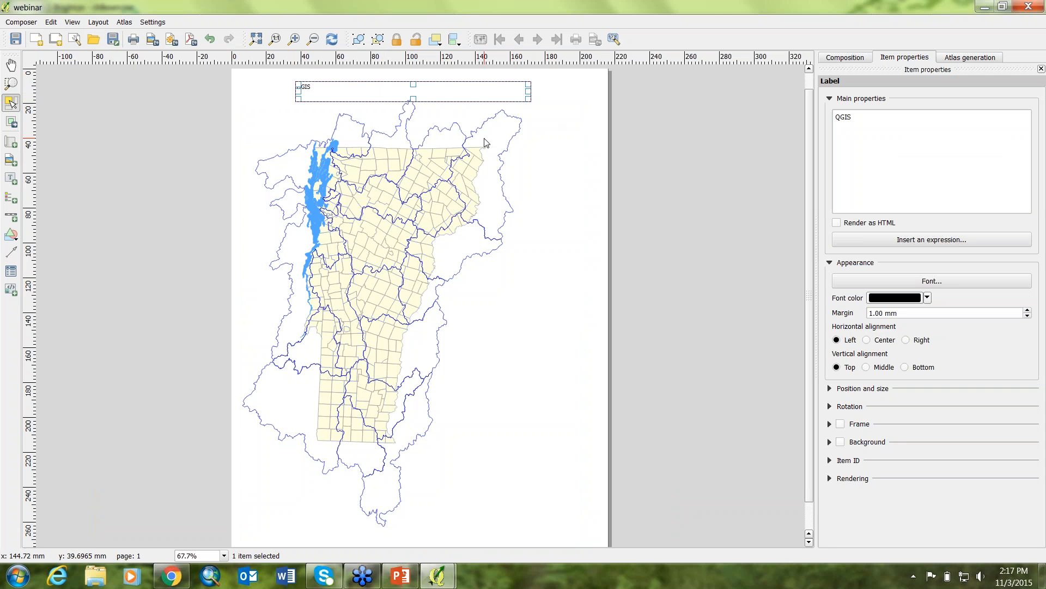
pyautogui.press('Delete')
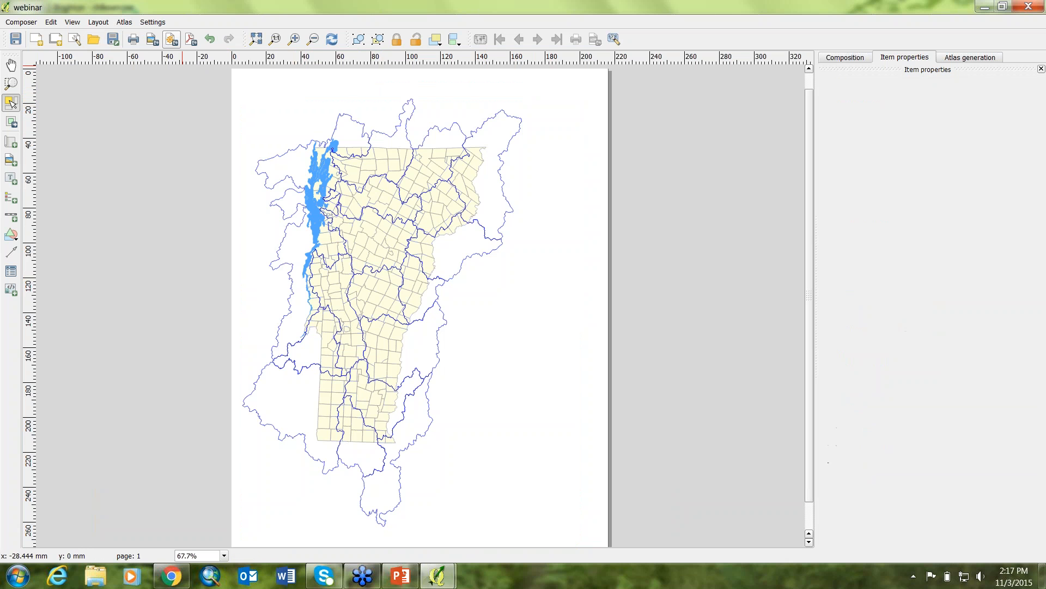
# Step: Add a label above the map's upper left part with the text "Map of Vermont Watersheds"
pyautogui.click(10, 183)
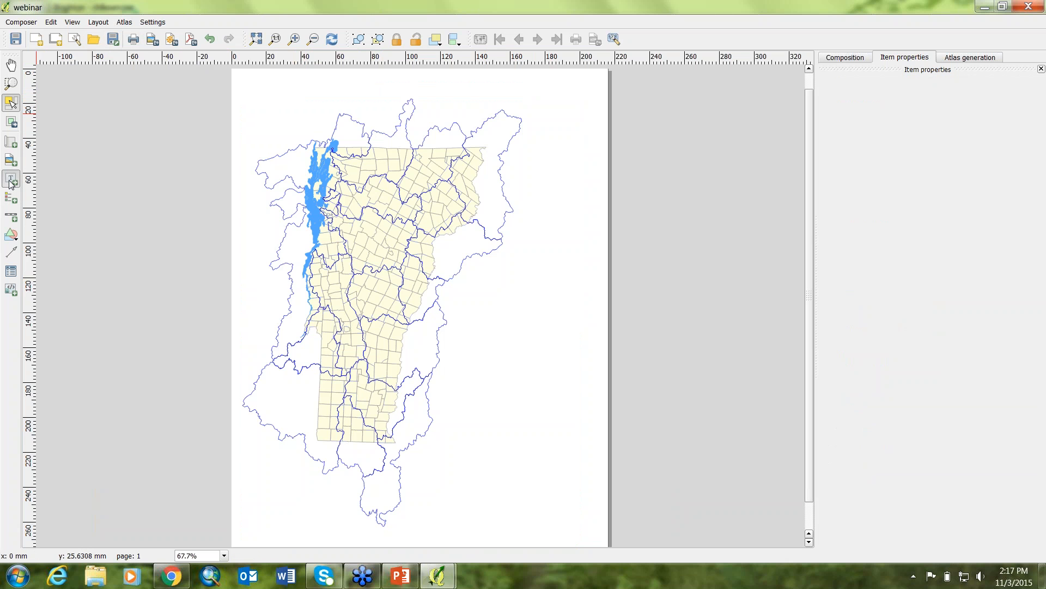
pyautogui.click(308, 89)
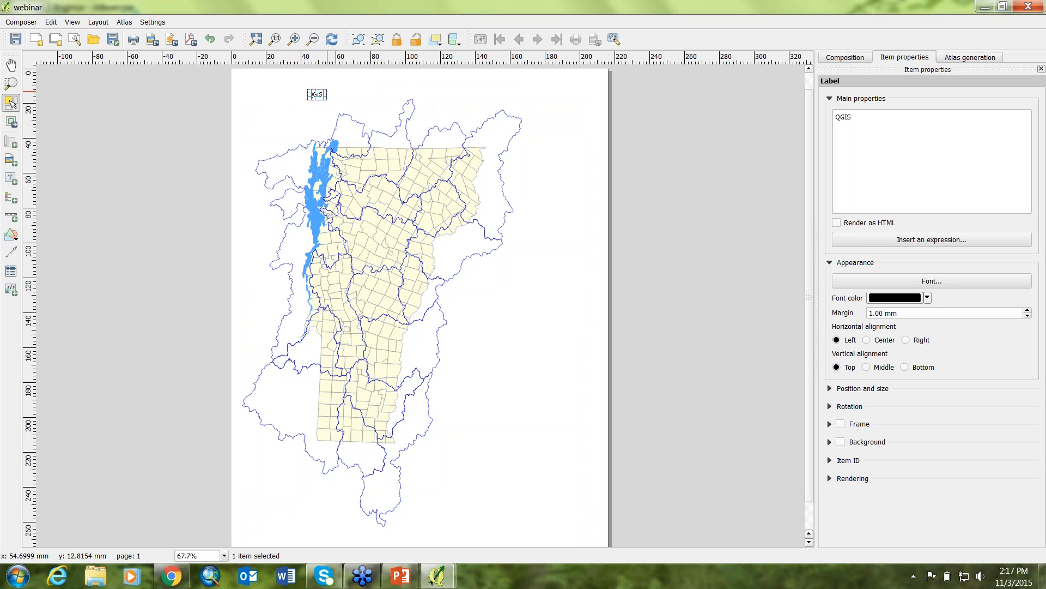
pyautogui.moveTo(857, 118); pyautogui.dragTo(787, 117)
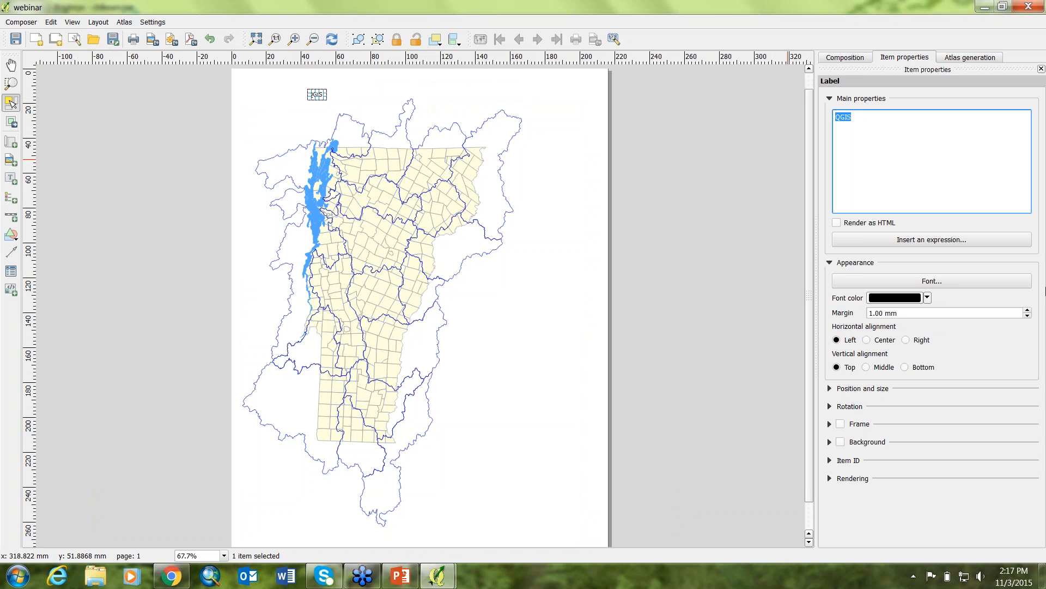
pyautogui.write('Map of Vermont Watersheds')
# Step: Choose Palatino Linotype as the title label's font after previewing Niagara Solid and Onyx
pyautogui.click(925, 282)
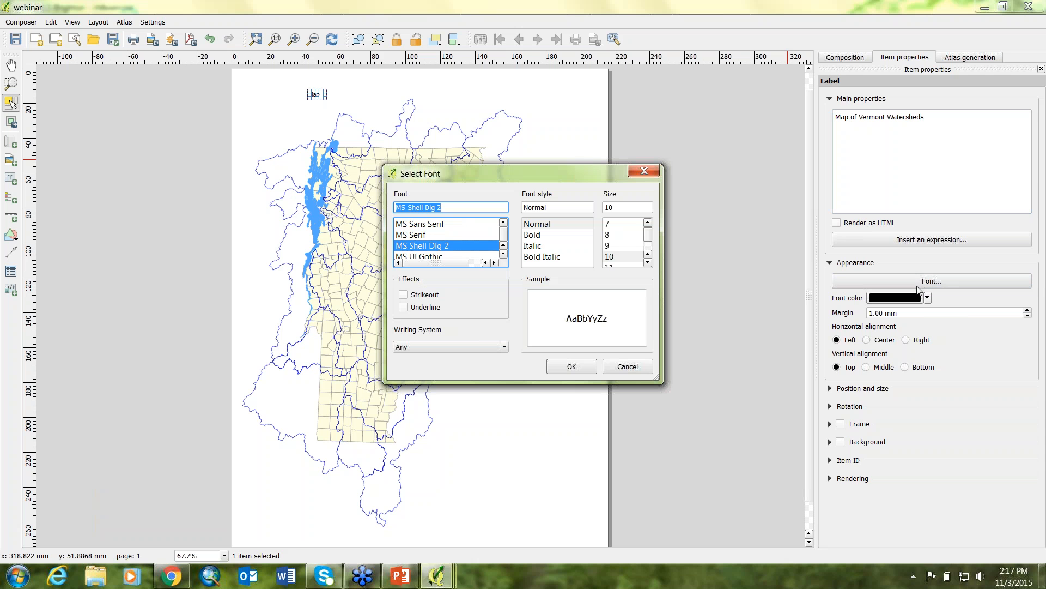
pyautogui.click(503, 254)
pyautogui.click(504, 254)
pyautogui.click(503, 254)
pyautogui.click(503, 254)
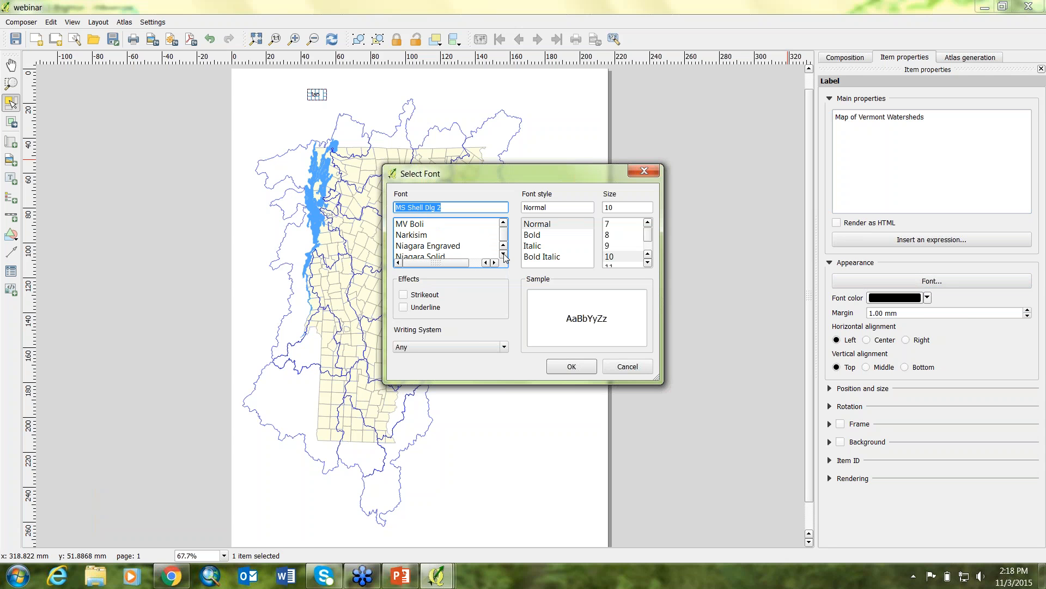
pyautogui.click(445, 246)
pyautogui.click(451, 256)
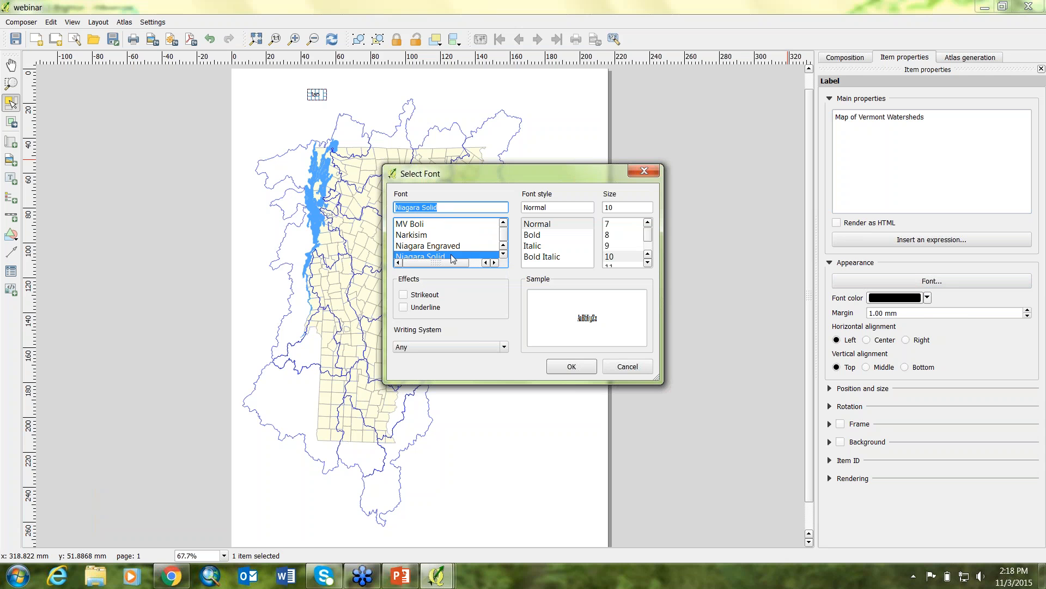
pyautogui.click(503, 254)
pyautogui.click(503, 254)
pyautogui.click(503, 254)
pyautogui.click(503, 254)
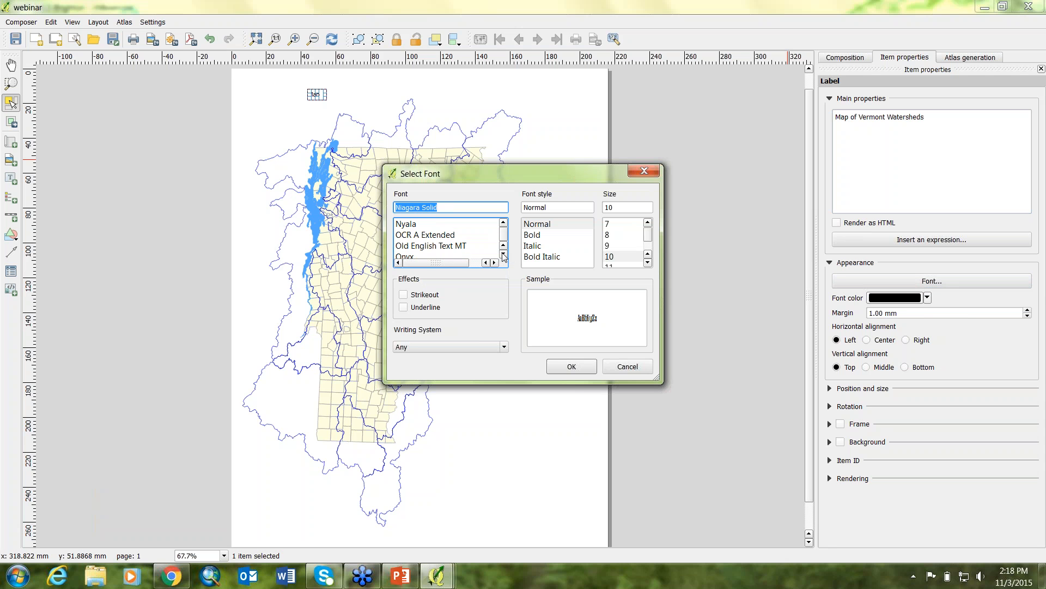
pyautogui.click(503, 254)
pyautogui.click(424, 247)
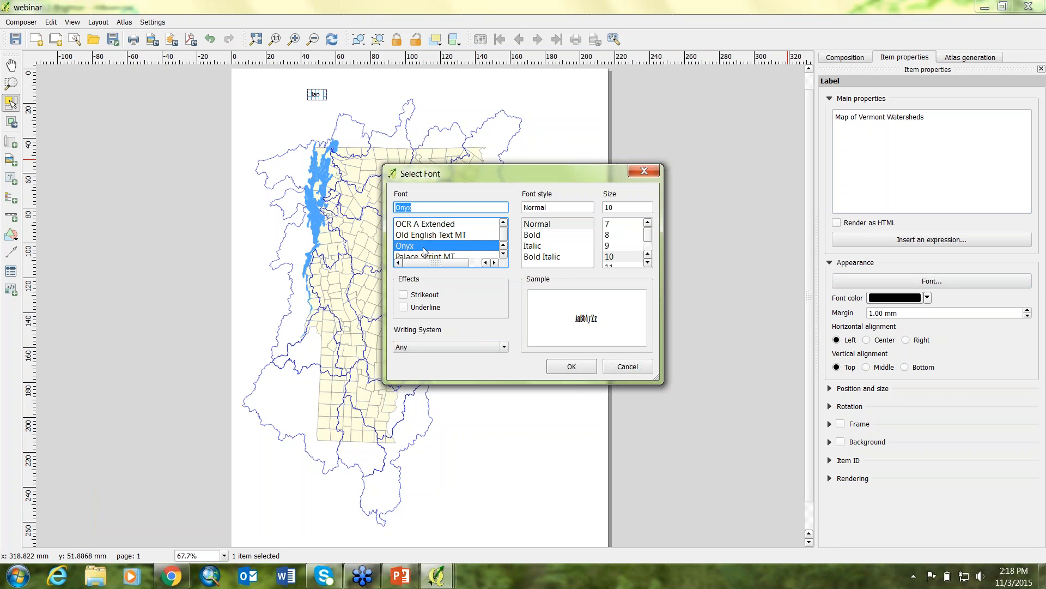
pyautogui.click(503, 254)
pyautogui.click(504, 254)
pyautogui.click(504, 254)
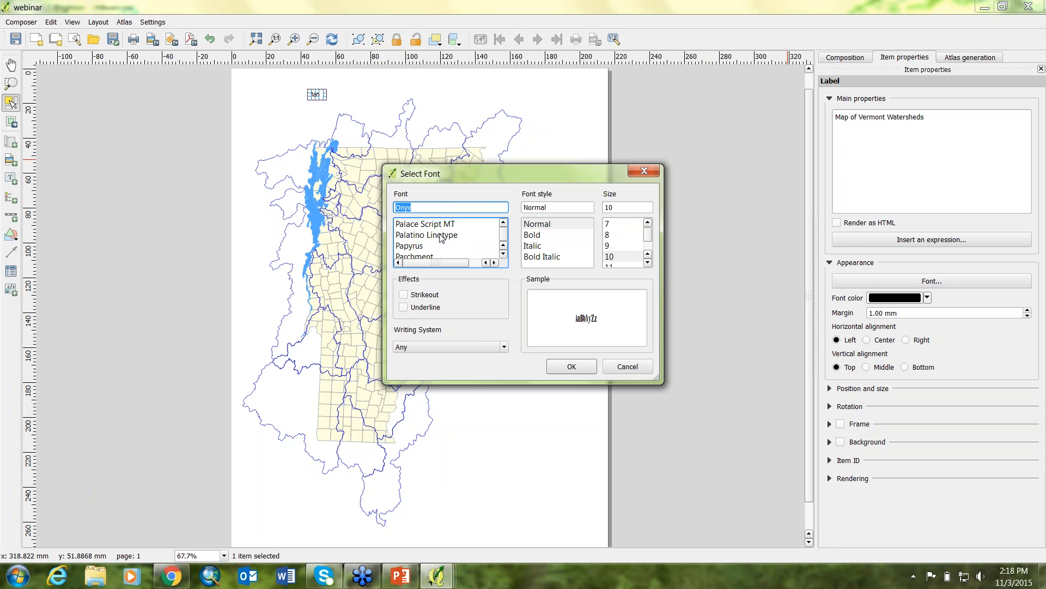
pyautogui.click(441, 237)
# Step: Set the title's font style to Bold and its size to 28, and apply the font settings
pyautogui.click(551, 236)
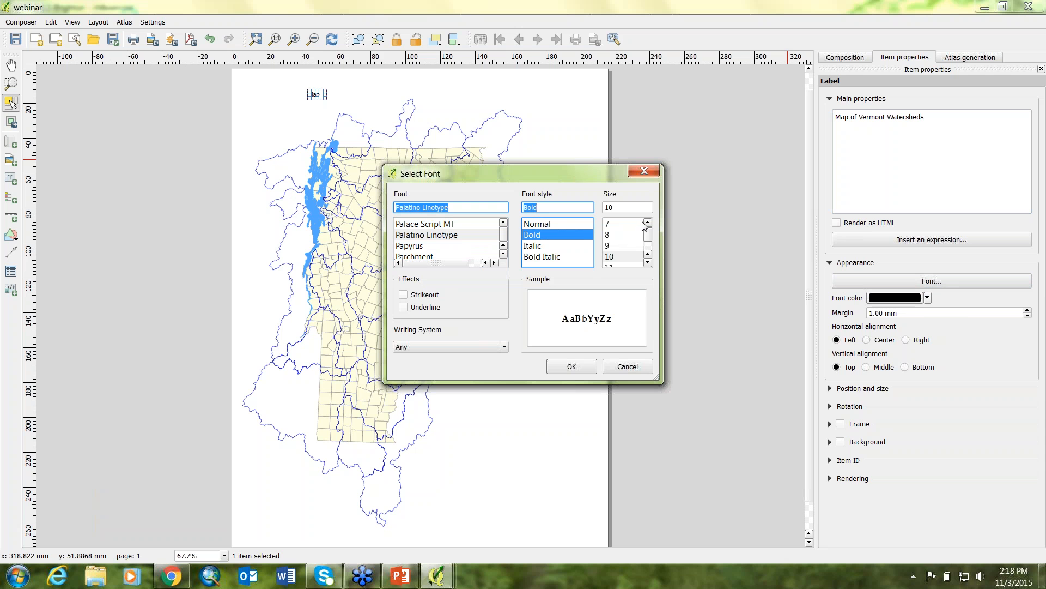
pyautogui.click(648, 262)
pyautogui.scroll(-4, 645, 242)
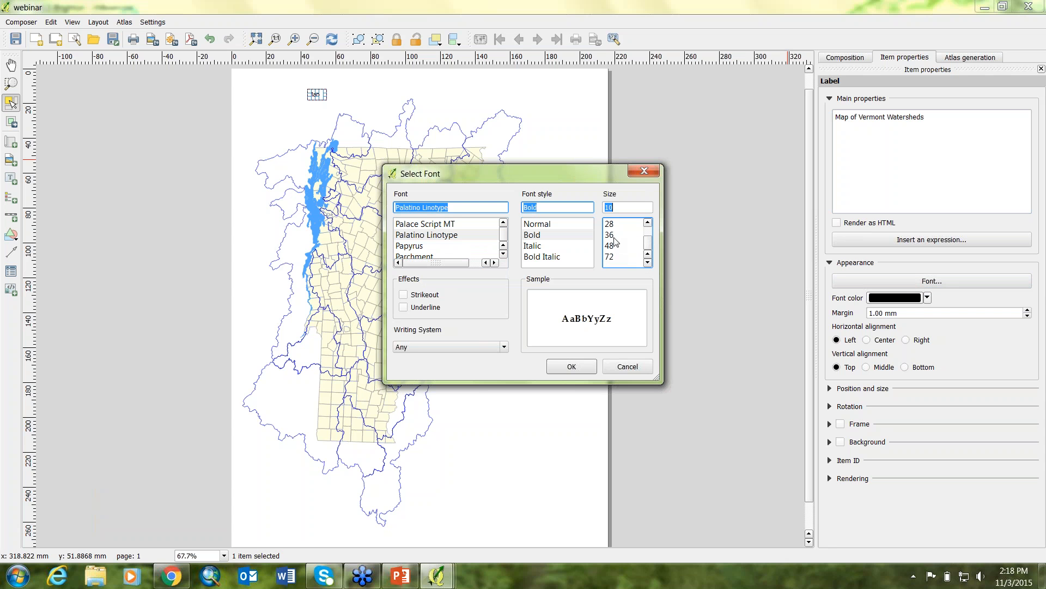
pyautogui.click(616, 238)
pyautogui.click(614, 224)
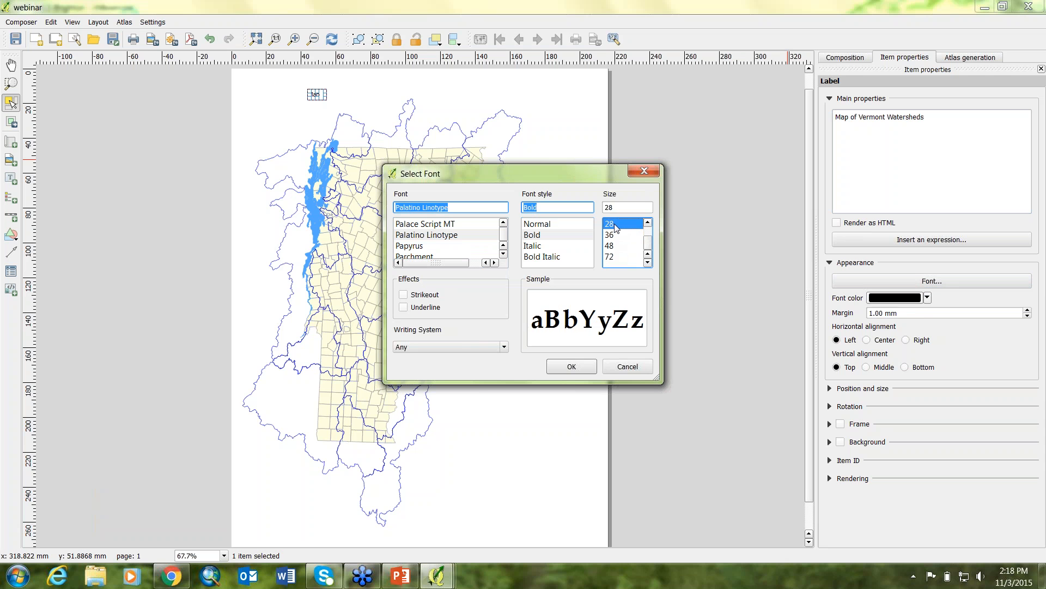
pyautogui.click(572, 367)
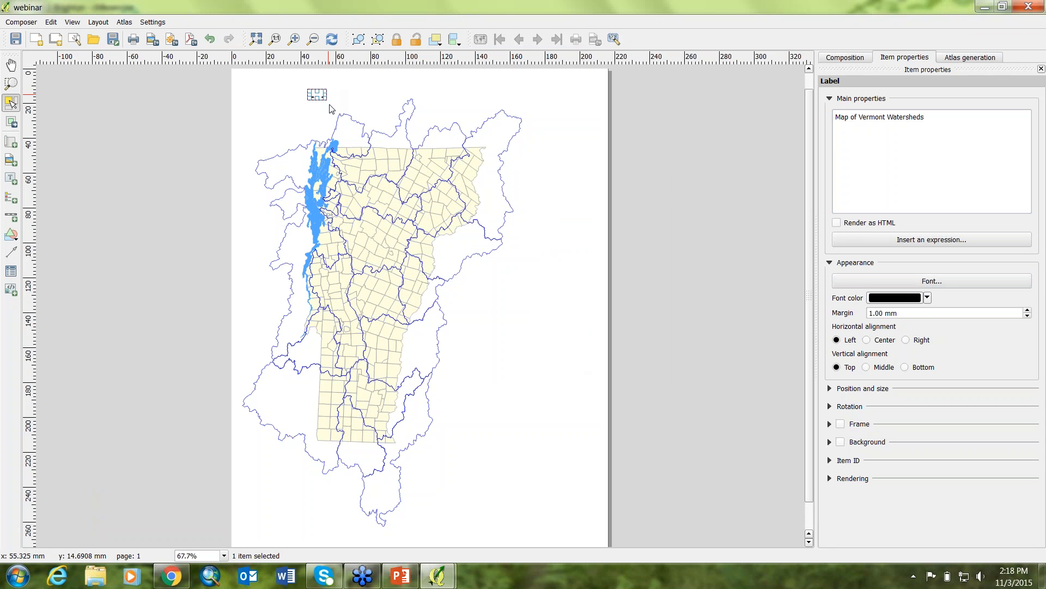
# Step: Enlarge the title label's box to about 190 mm wide and 20 mm high, and center its text horizontally
pyautogui.moveTo(327, 89); pyautogui.dragTo(518, 89)
pyautogui.moveTo(413, 98)
pyautogui.mouseDown()
pyautogui.moveTo(413, 161)
pyautogui.moveTo(412, 115)
pyautogui.mouseUp()
pyautogui.moveTo(515, 88); pyautogui.dragTo(585, 82)
pyautogui.moveTo(310, 99); pyautogui.dragTo(261, 98)
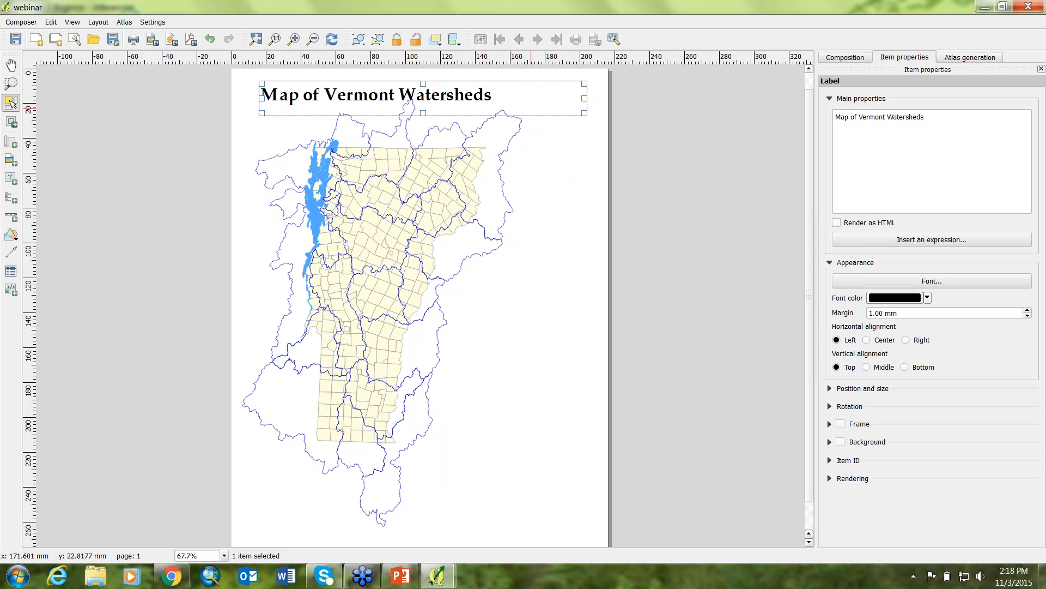
pyautogui.click(867, 340)
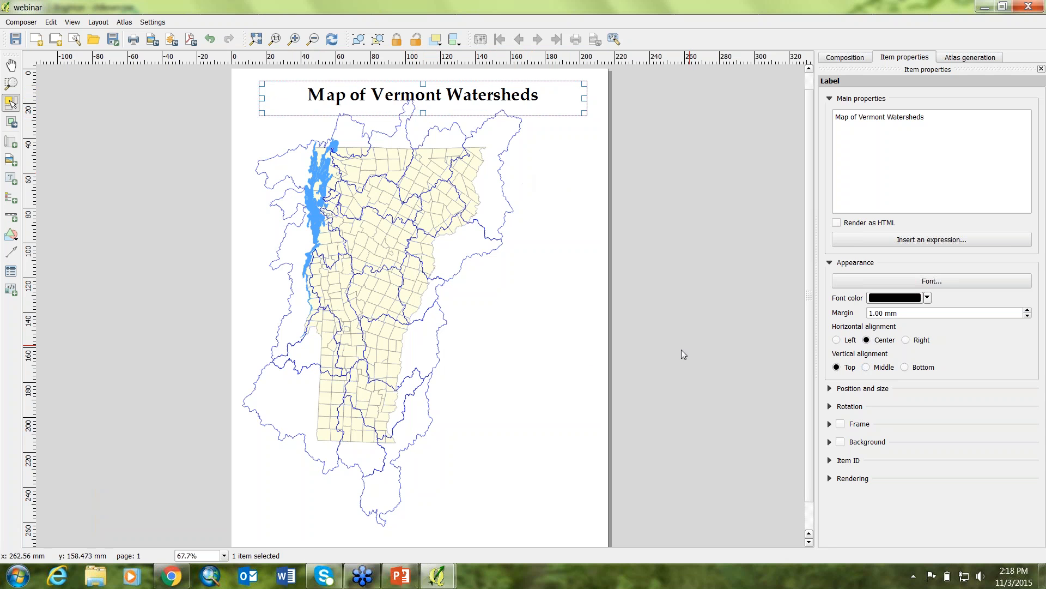
# Step: Try a white background on the title label, then turn it off so the map shows through
pyautogui.click(576, 347)
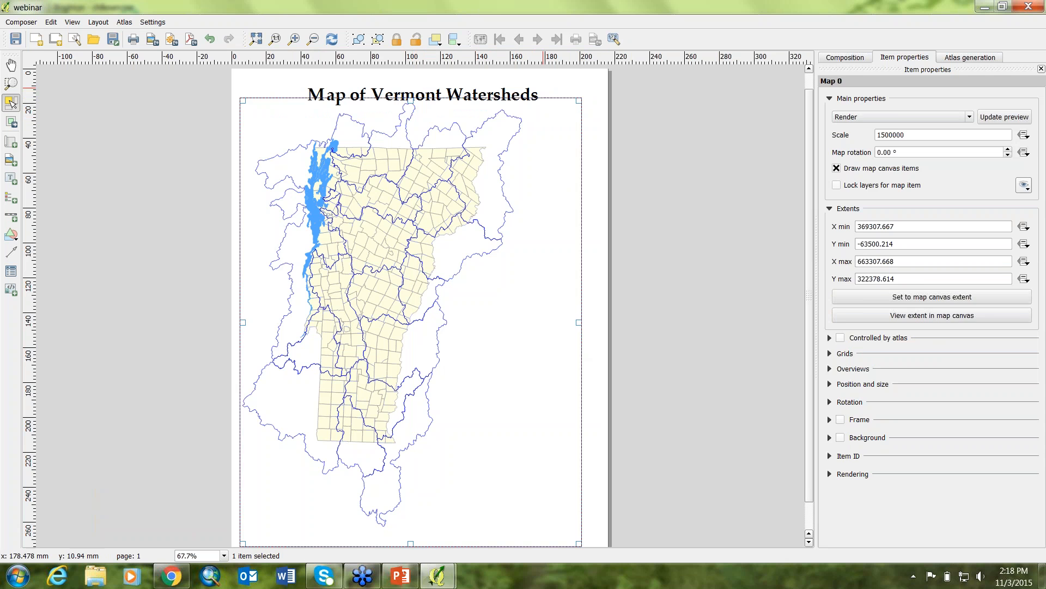
pyautogui.click(544, 93)
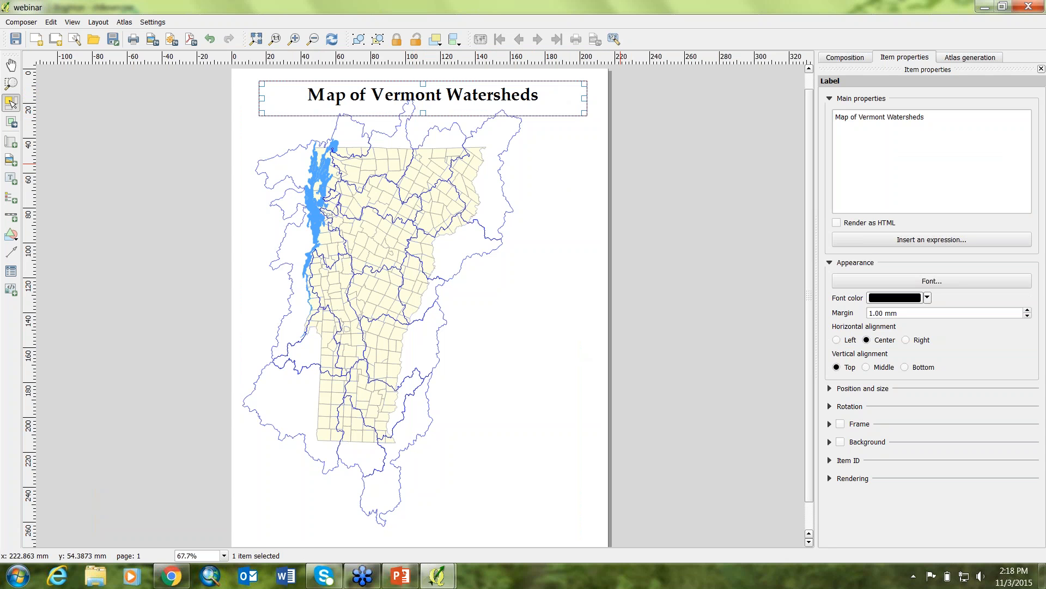
pyautogui.click(841, 441)
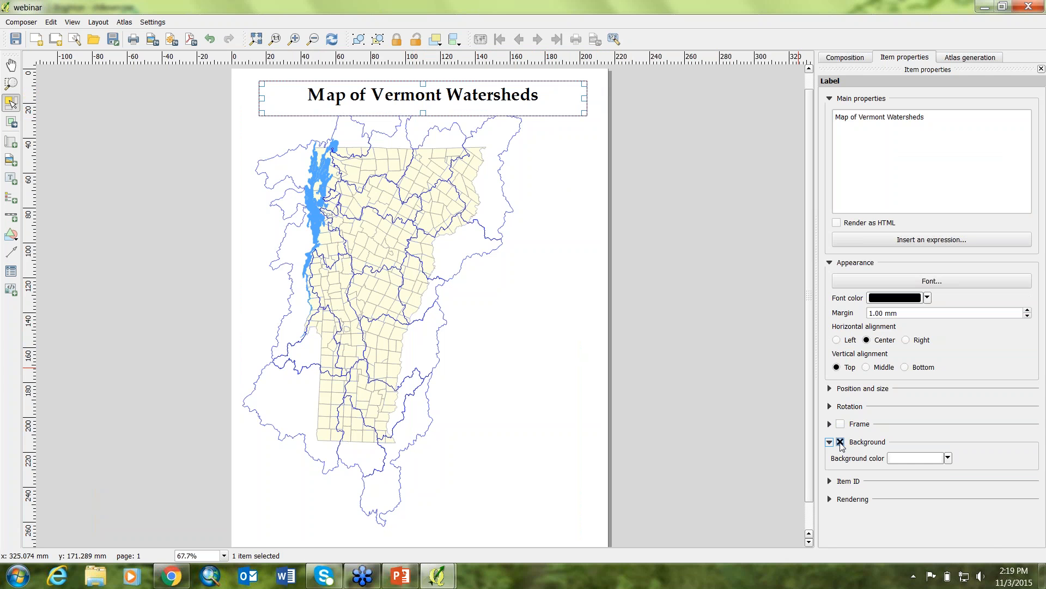
pyautogui.click(949, 457)
pyautogui.click(949, 459)
pyautogui.click(840, 441)
# Step: Try a frame around the title label, check its join styles, then turn the frame off and deselect the label
pyautogui.click(841, 424)
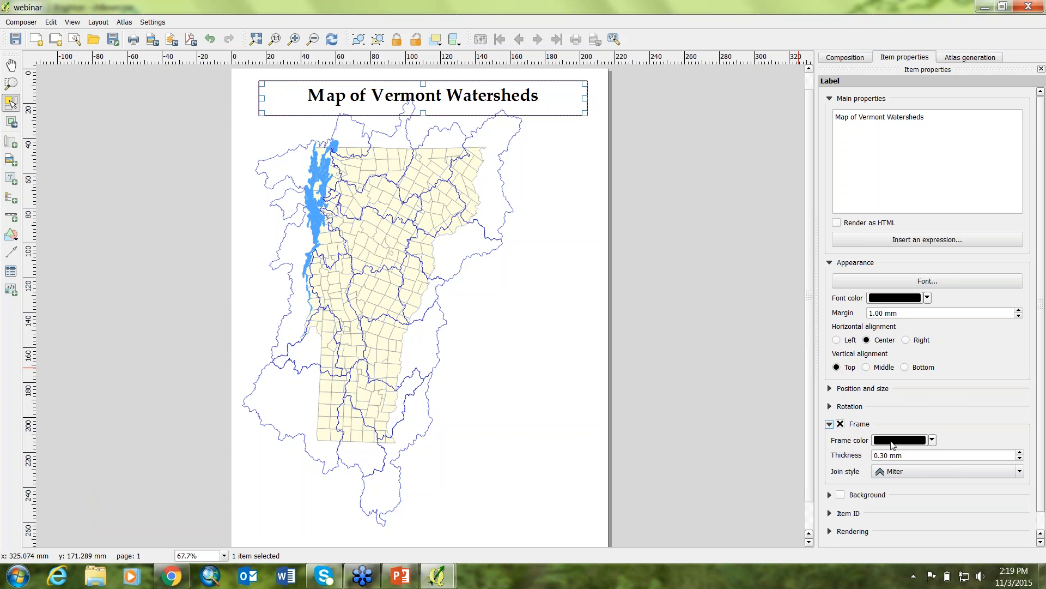
pyautogui.click(1021, 472)
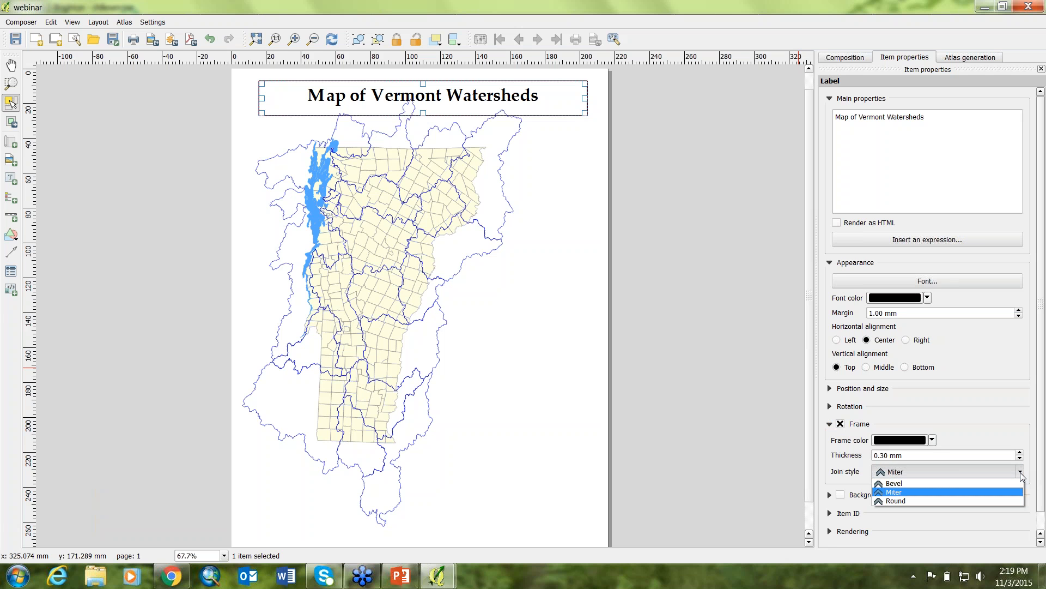
pyautogui.click(1019, 472)
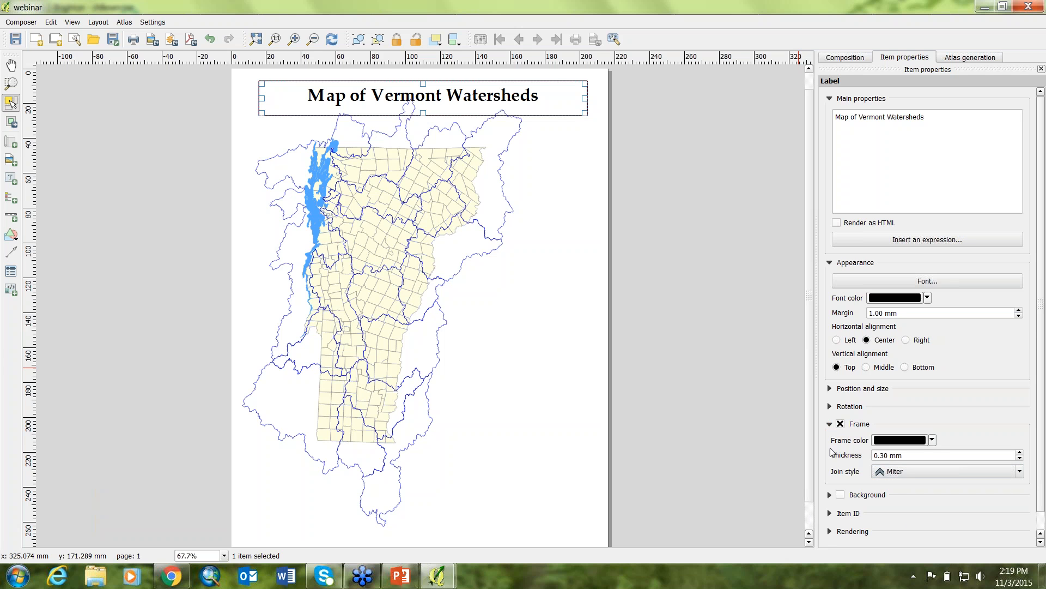
pyautogui.click(841, 424)
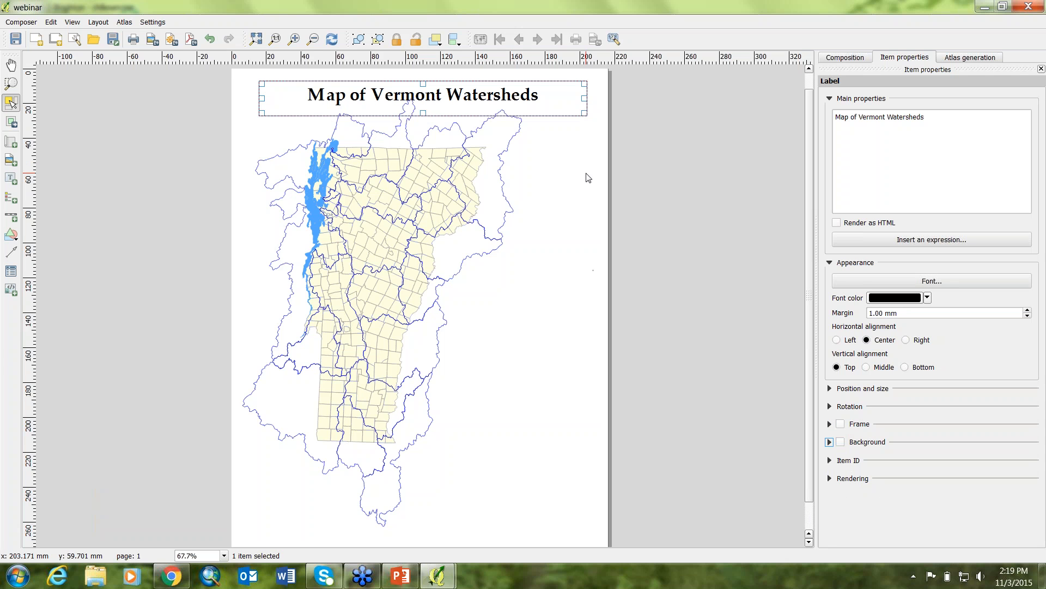
pyautogui.click(596, 354)
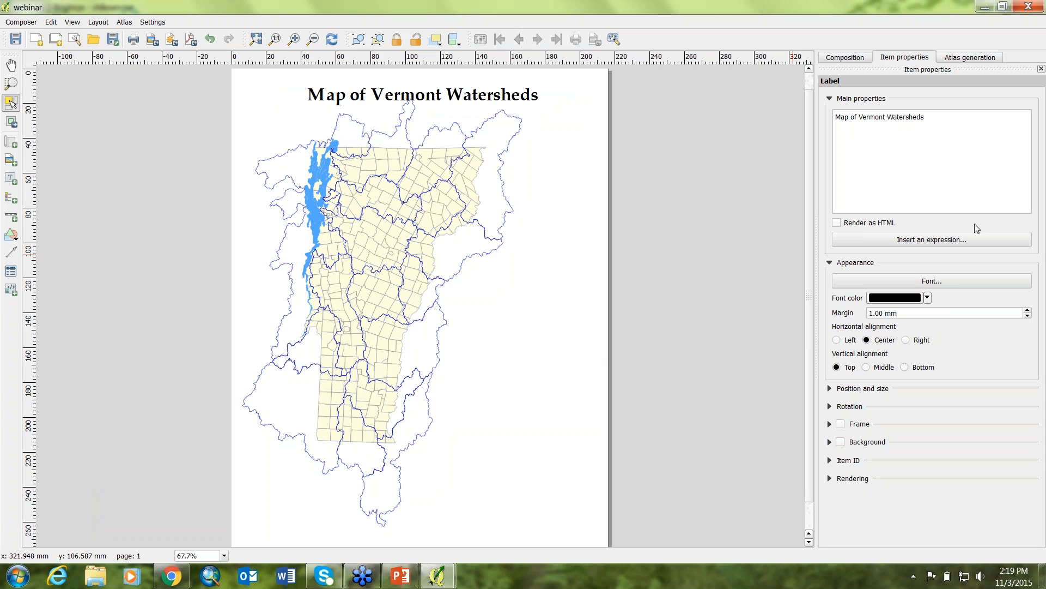
# Step: Open the expression builder for the title label and look through its function groups, especially the String functions
pyautogui.click(920, 243)
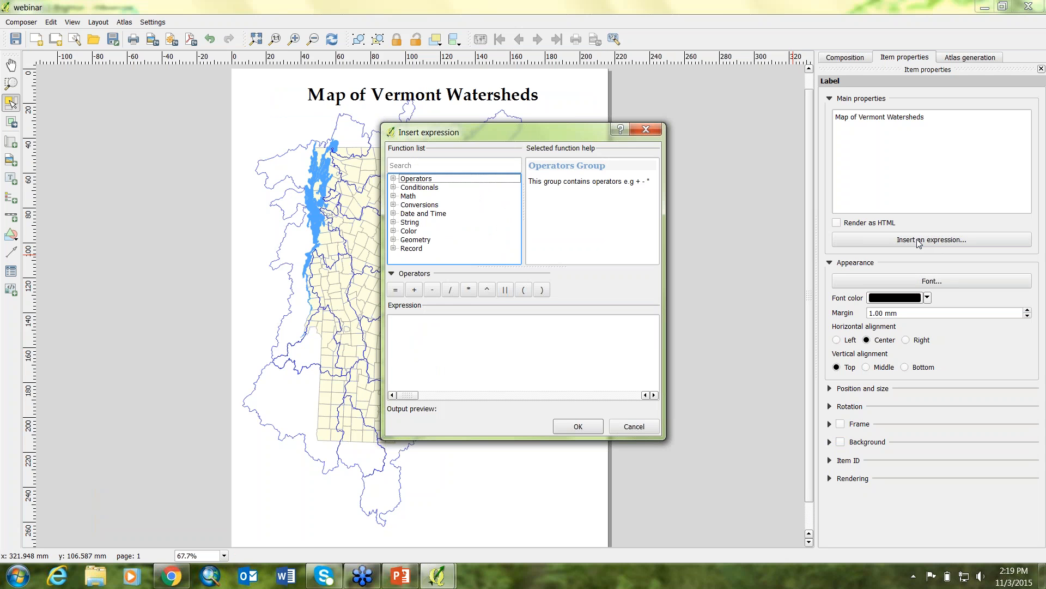
pyautogui.click(392, 188)
pyautogui.click(393, 187)
pyautogui.click(393, 204)
pyautogui.click(393, 205)
pyautogui.click(393, 222)
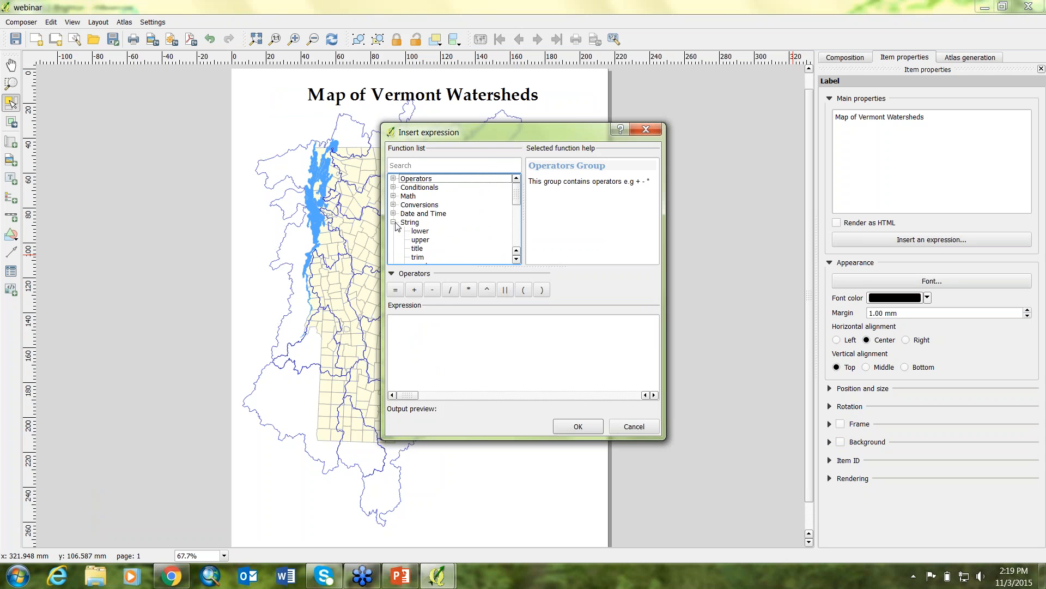
pyautogui.click(517, 259)
pyautogui.click(517, 259)
pyautogui.click(517, 260)
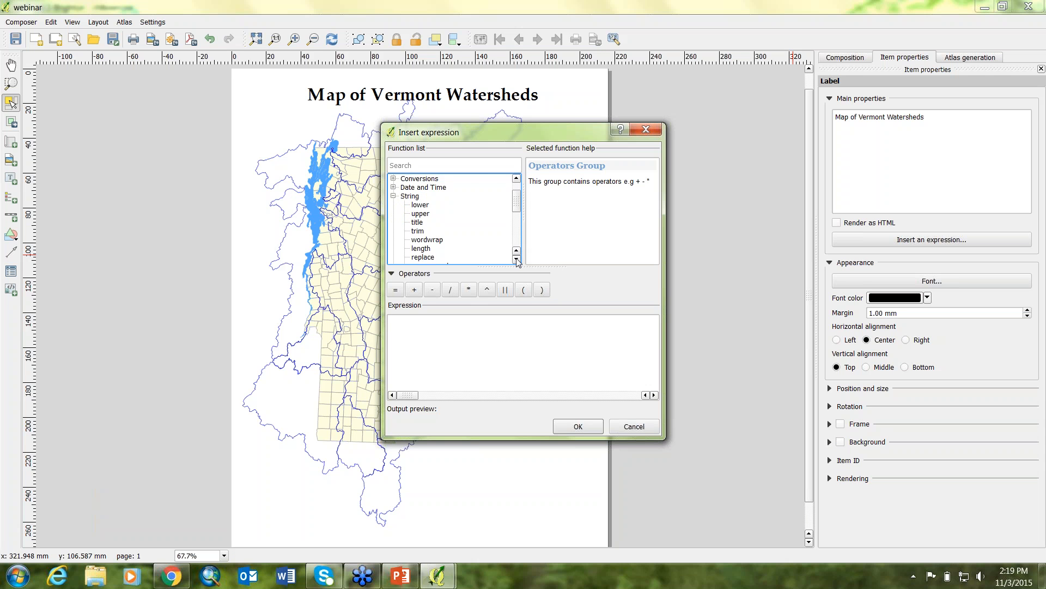
pyautogui.click(517, 260)
pyautogui.click(517, 260)
pyautogui.click(516, 260)
pyautogui.click(516, 259)
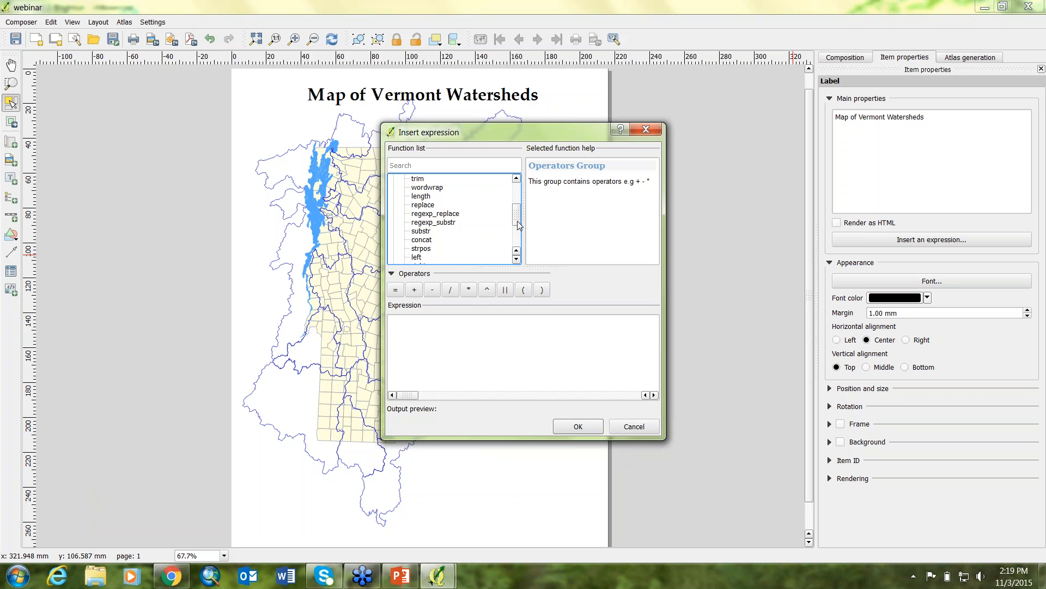
pyautogui.moveTo(516, 217); pyautogui.dragTo(516, 240)
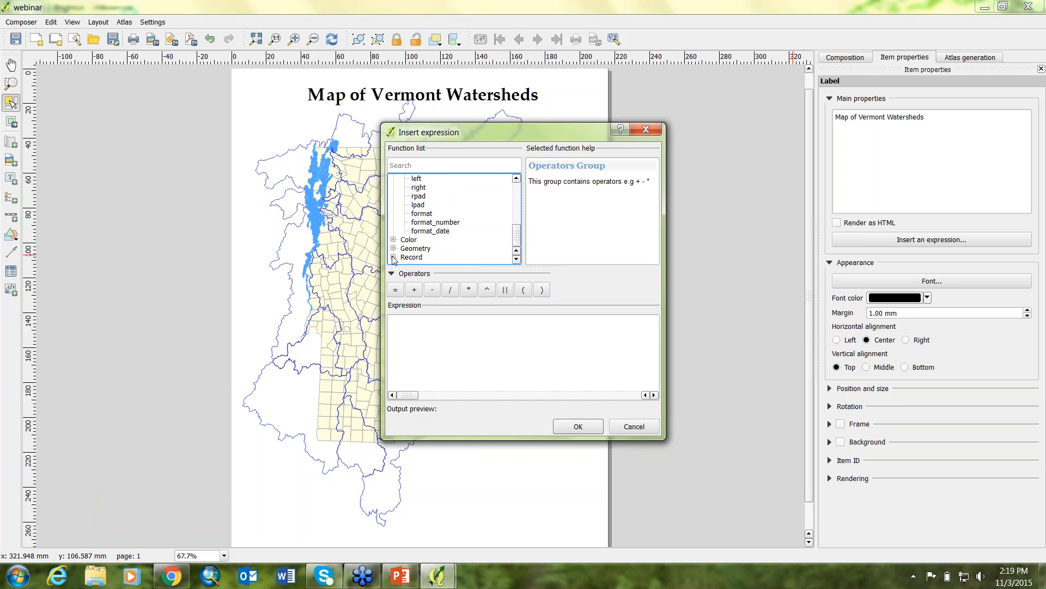
# Step: Examine the Record functions available for label expressions, then close the expression builder without inserting anything
pyautogui.click(393, 257)
pyautogui.click(517, 260)
pyautogui.click(517, 259)
pyautogui.click(517, 259)
pyautogui.click(516, 259)
pyautogui.click(517, 259)
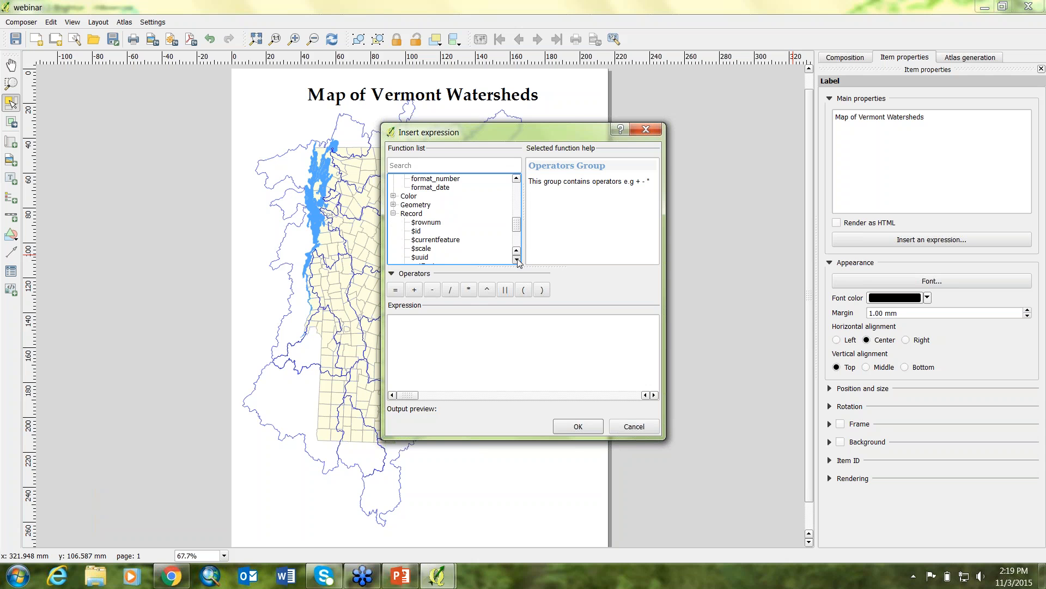
pyautogui.click(517, 259)
pyautogui.click(517, 260)
pyautogui.click(516, 259)
pyautogui.moveTo(517, 233)
pyautogui.mouseDown()
pyautogui.moveTo(519, 190)
pyautogui.moveTo(516, 230)
pyautogui.mouseUp()
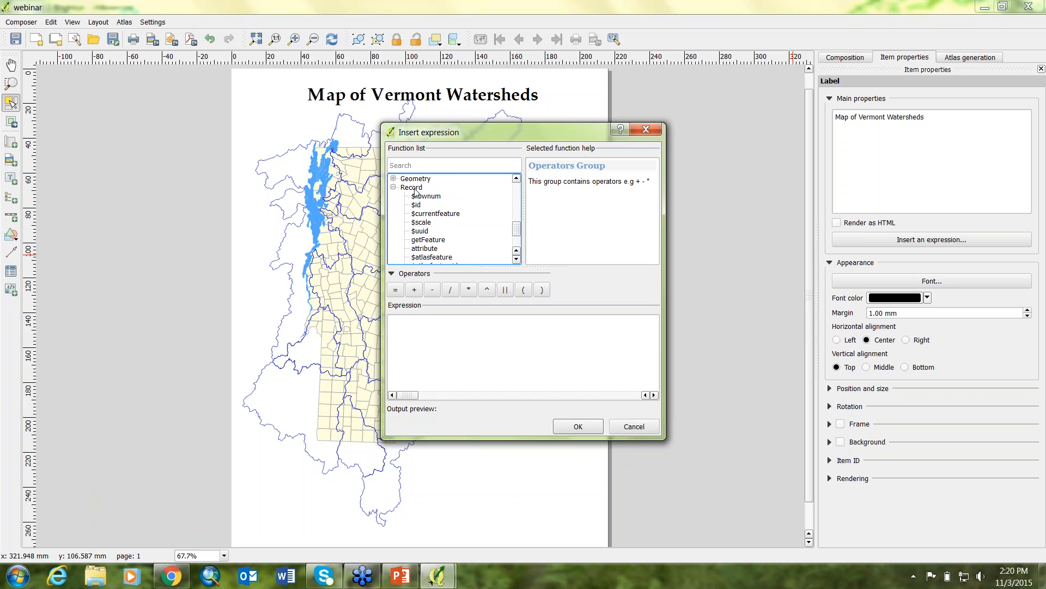
pyautogui.moveTo(518, 232); pyautogui.dragTo(516, 239)
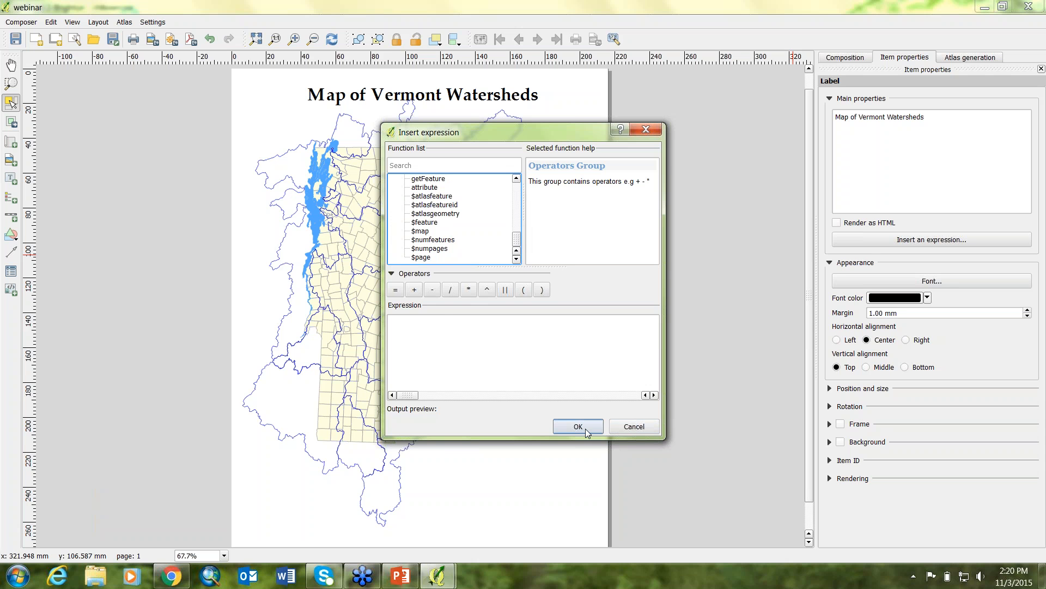
pyautogui.click(633, 427)
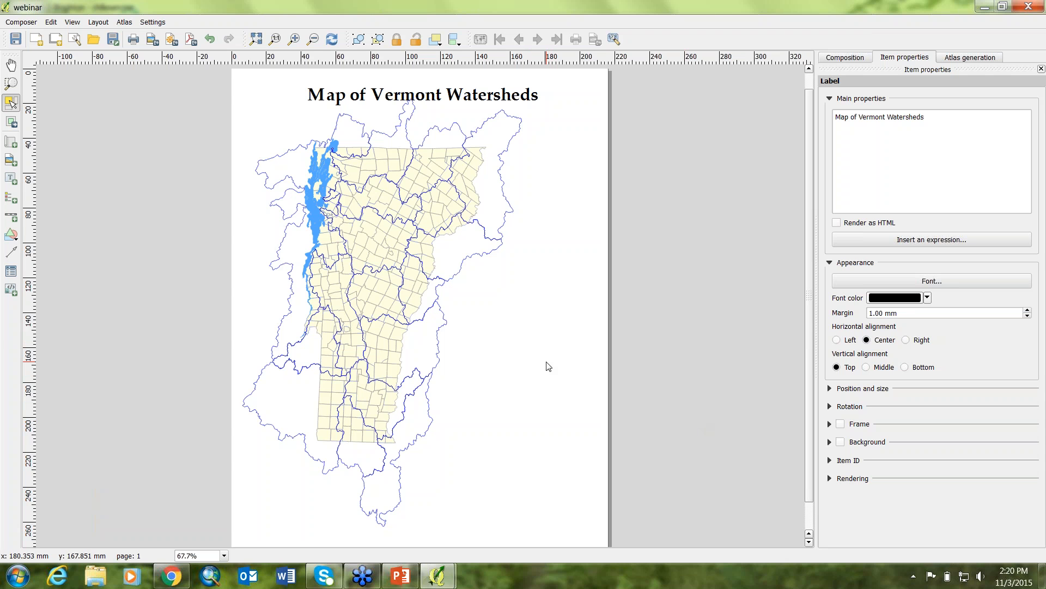
# Step: Add a scale bar for the map in the empty area beside its southern tip
pyautogui.click(13, 217)
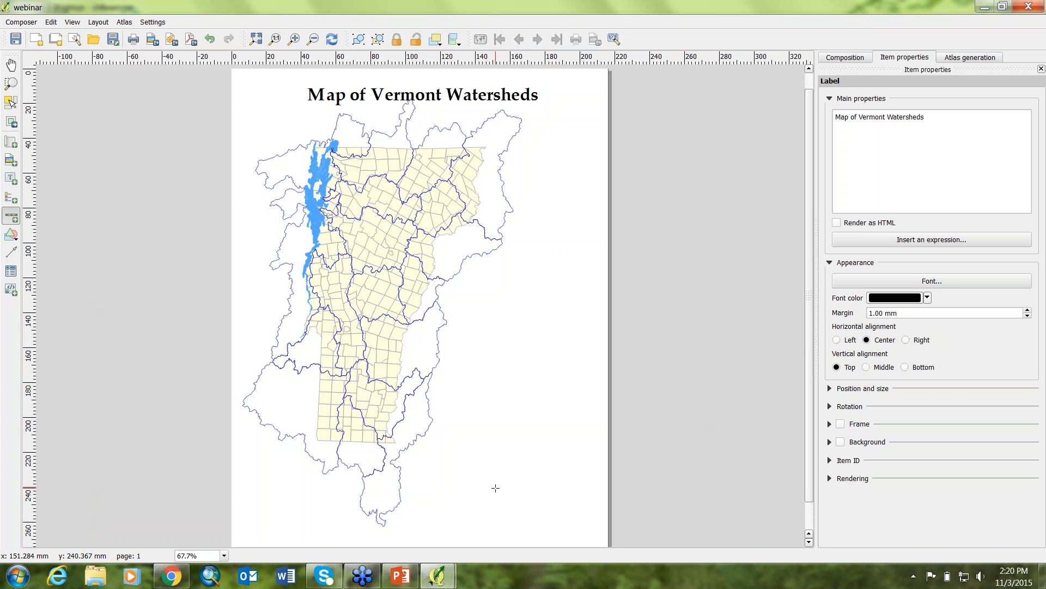
pyautogui.click(449, 469)
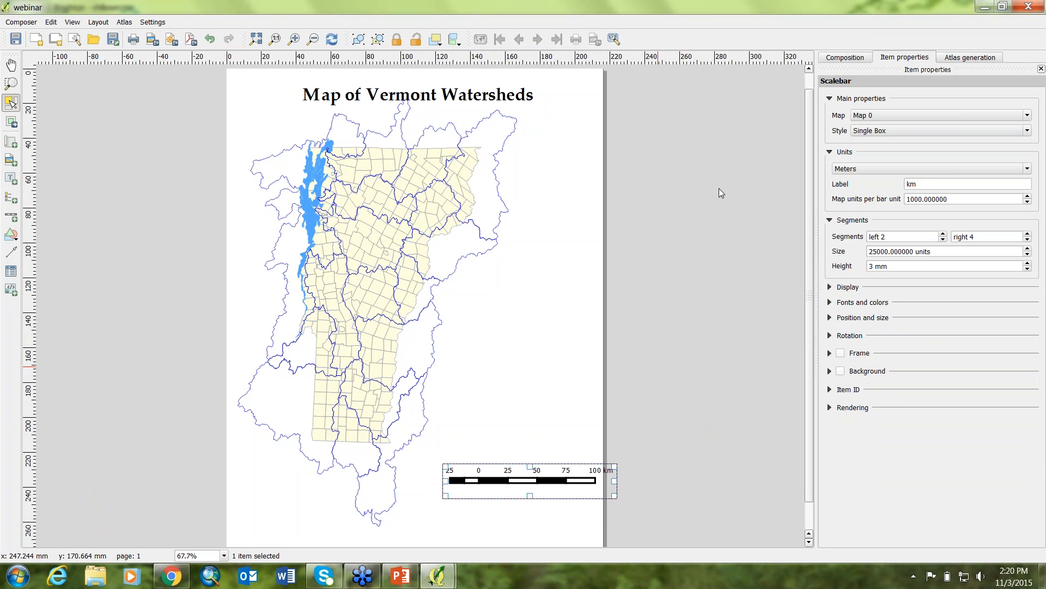
# Step: Try the Double Box and Line Ticks Middle styles on the scale bar, then set its style to Line Ticks Up
pyautogui.click(900, 131)
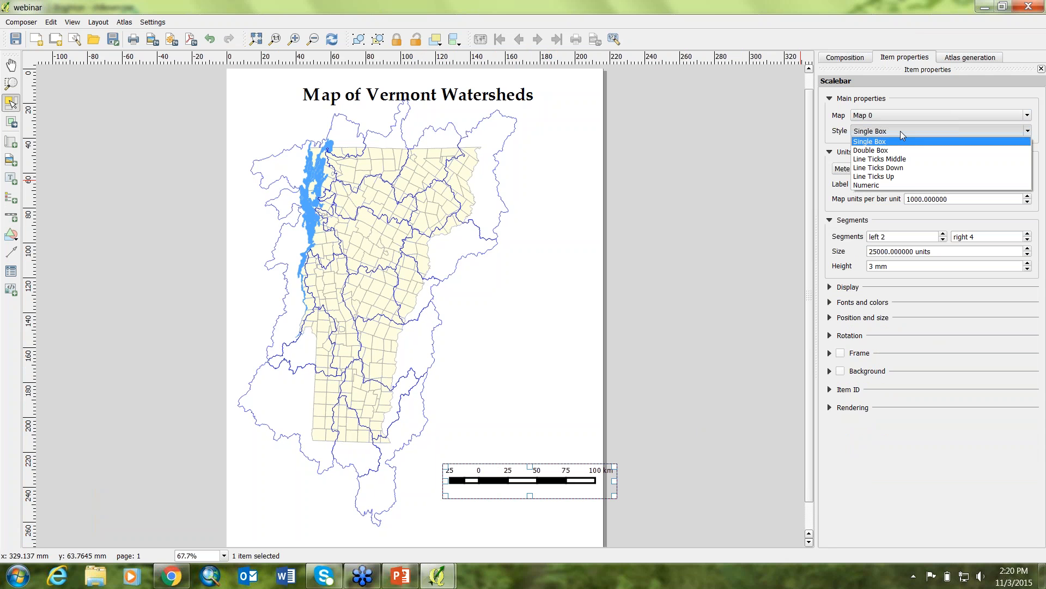
pyautogui.click(901, 131)
pyautogui.click(900, 130)
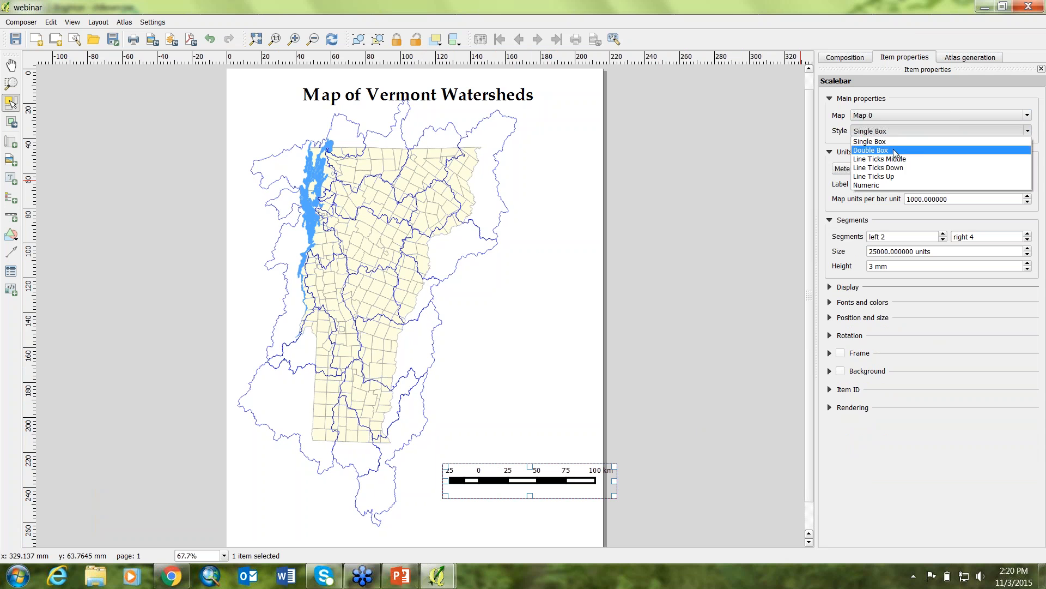
pyautogui.click(894, 150)
pyautogui.click(889, 135)
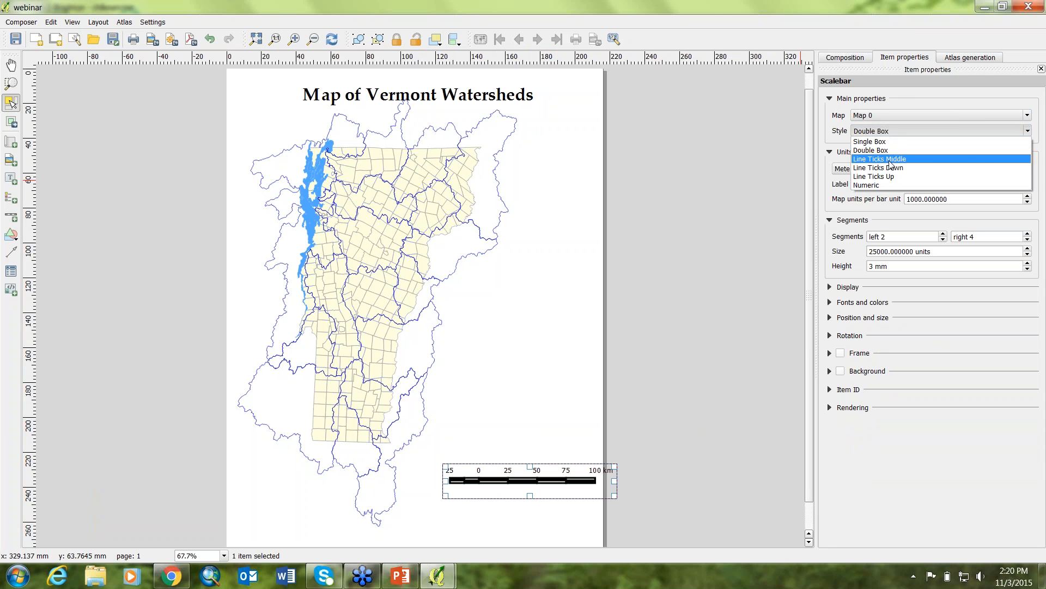
pyautogui.click(889, 160)
pyautogui.click(890, 132)
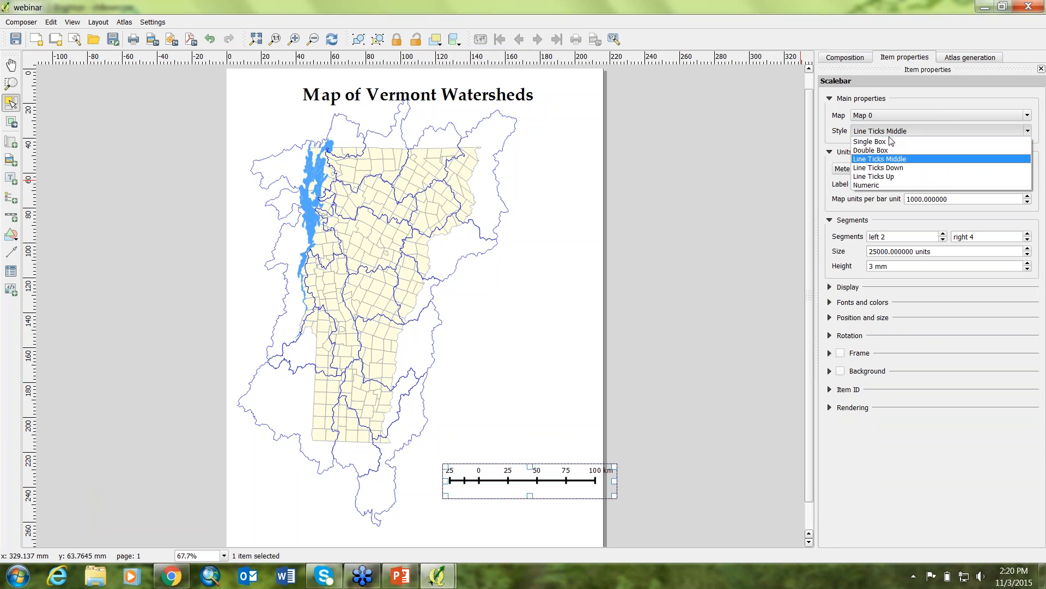
pyautogui.click(885, 178)
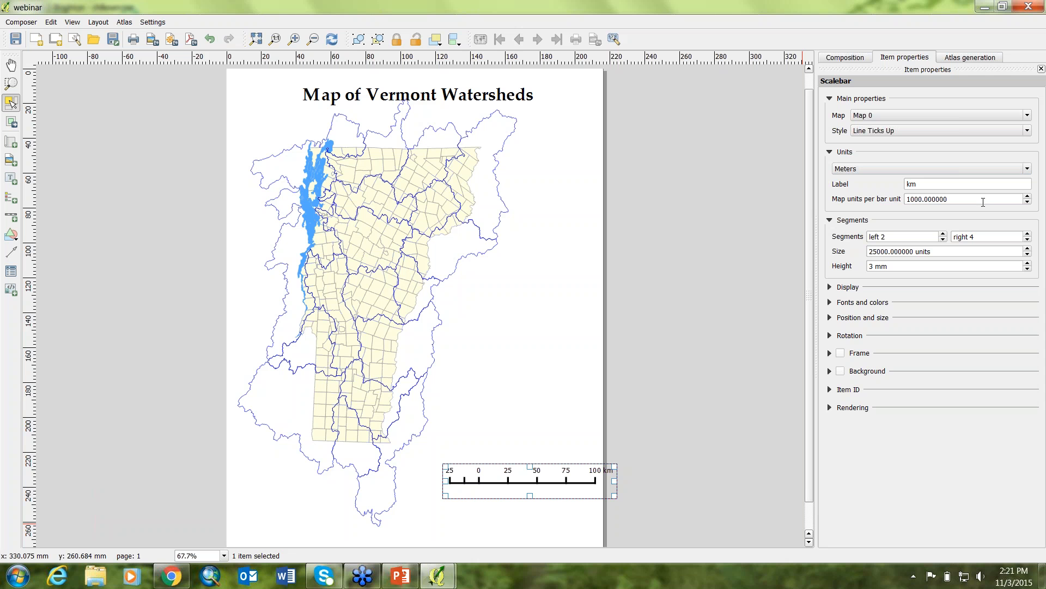
# Step: Set the scale bar units to Feet and deselect the scale bar
pyautogui.click(915, 169)
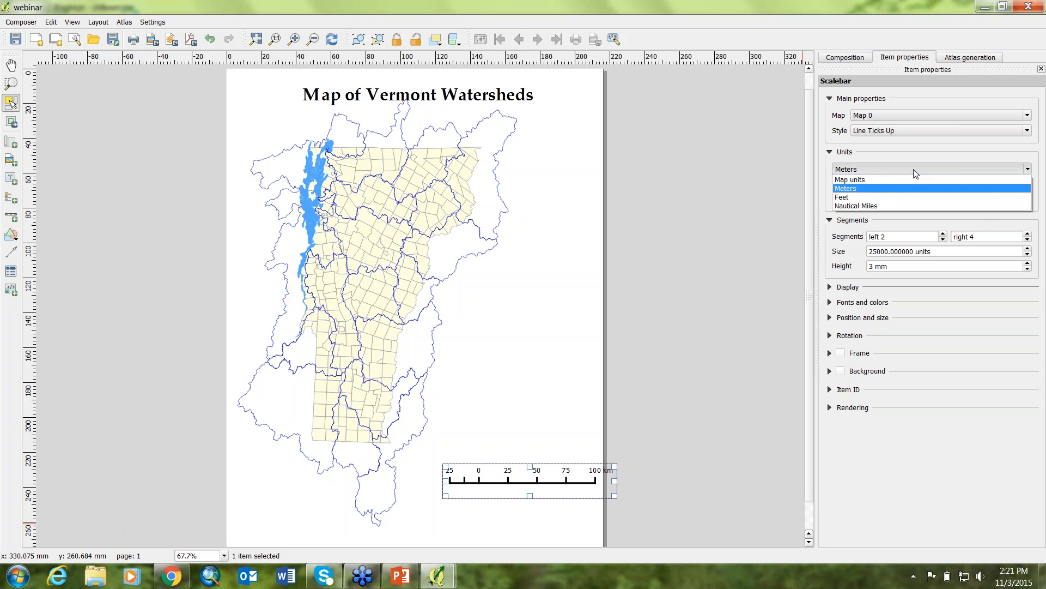
pyautogui.click(851, 197)
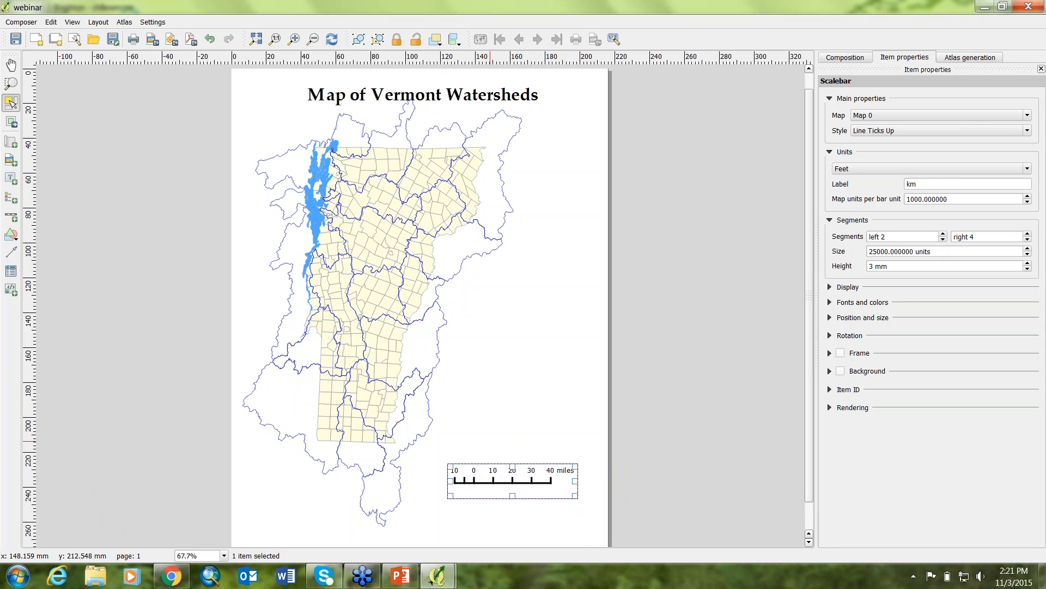
pyautogui.click(533, 511)
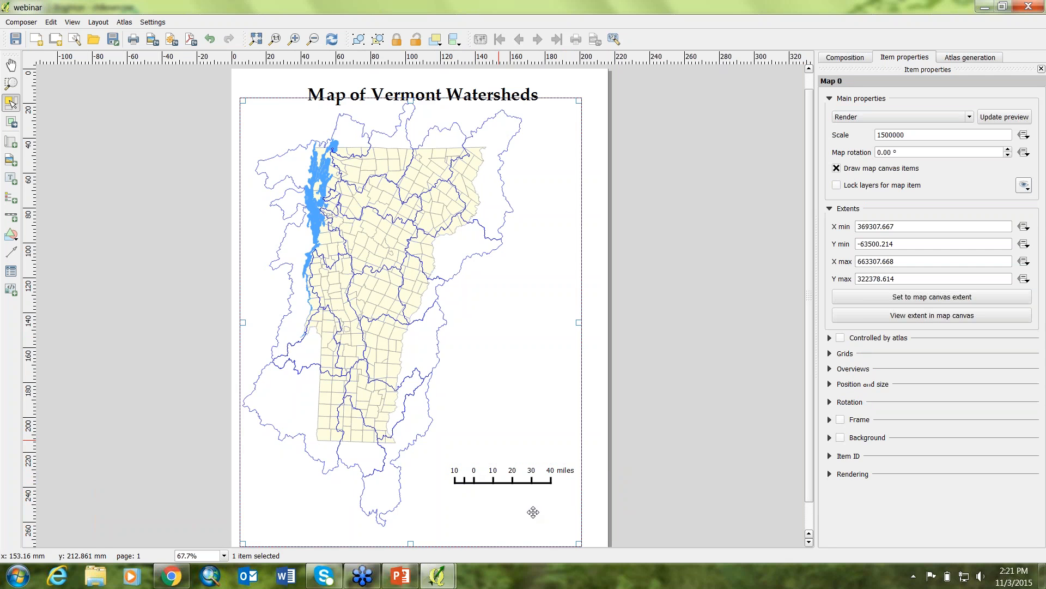
# Step: Set the scale bar to 0 left segments and 5 right segments
pyautogui.click(486, 477)
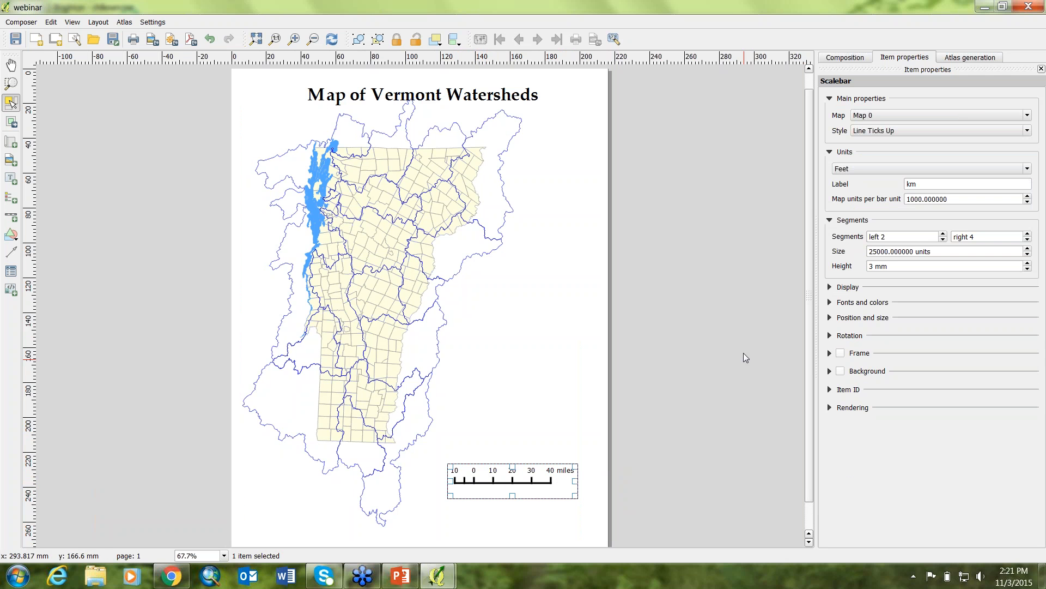
pyautogui.click(943, 239)
pyautogui.click(943, 240)
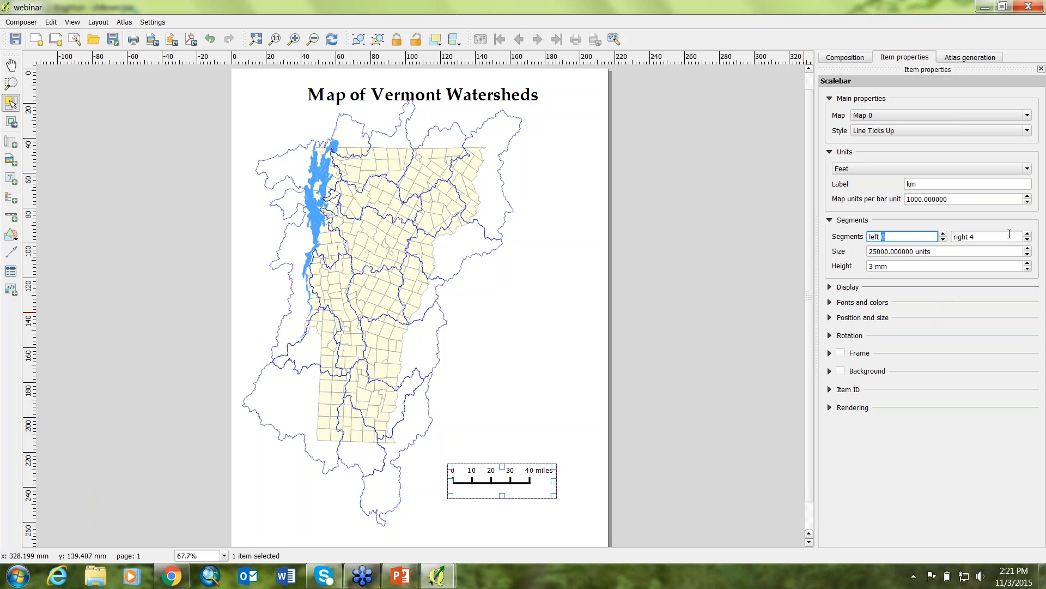
pyautogui.click(1027, 233)
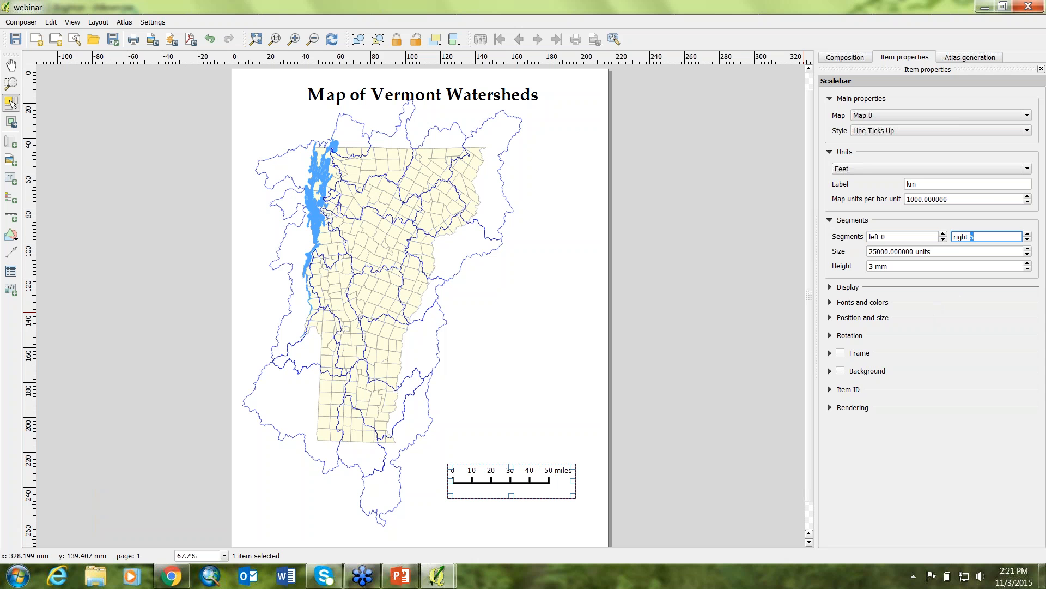
pyautogui.click(1027, 234)
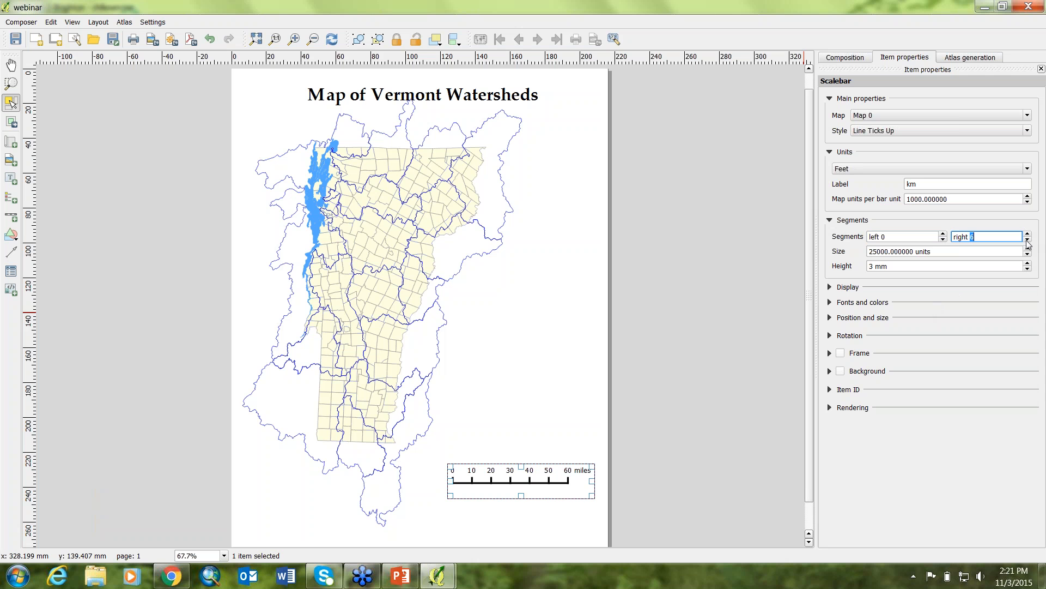
pyautogui.click(1027, 240)
pyautogui.click(1027, 241)
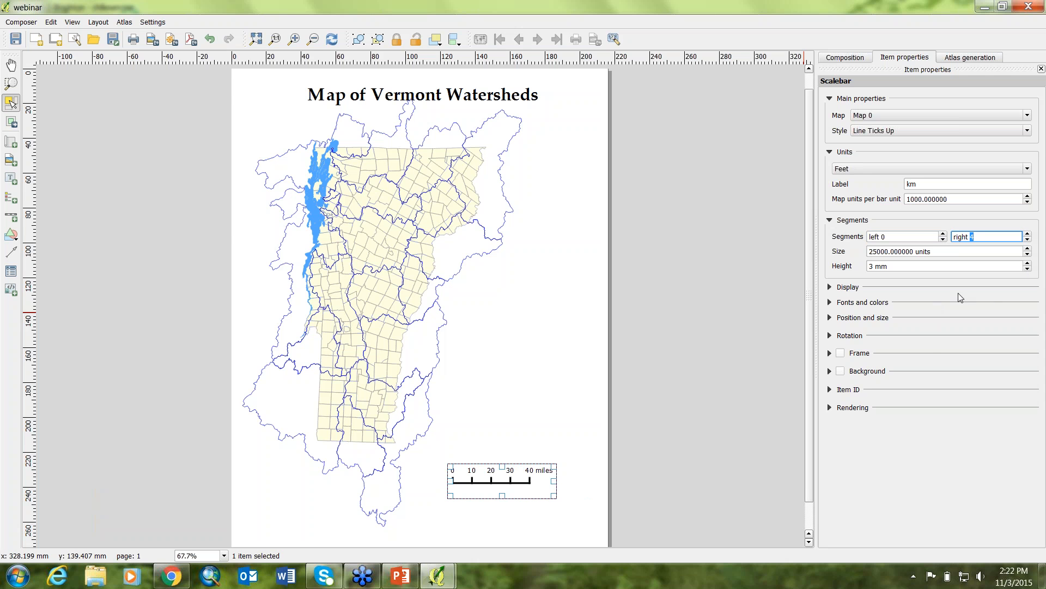
pyautogui.click(1027, 234)
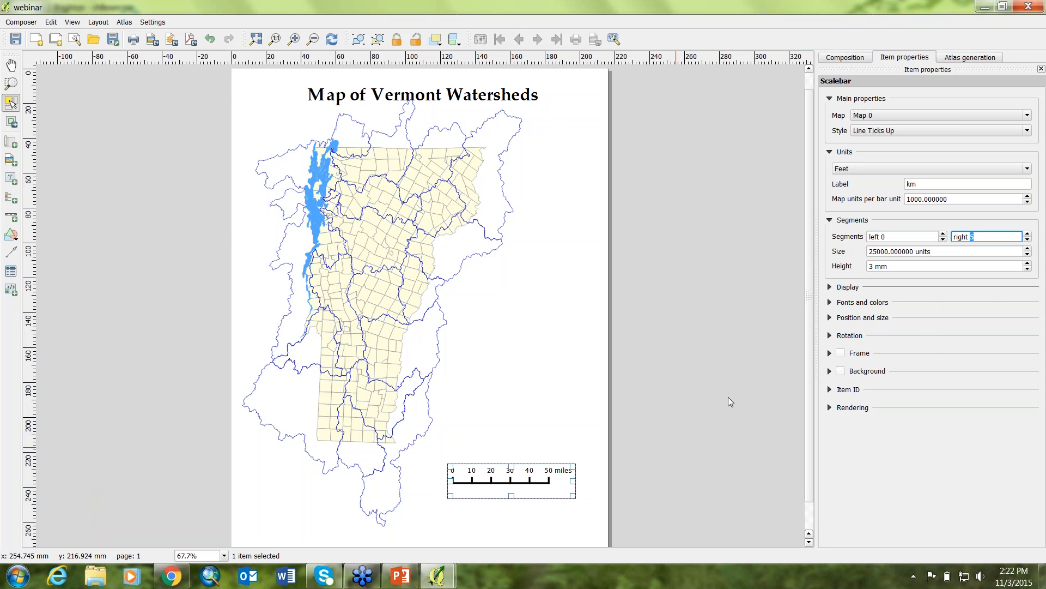
# Step: Try a taller height for the scale bar, then set it back to 3 mm
pyautogui.click(1028, 264)
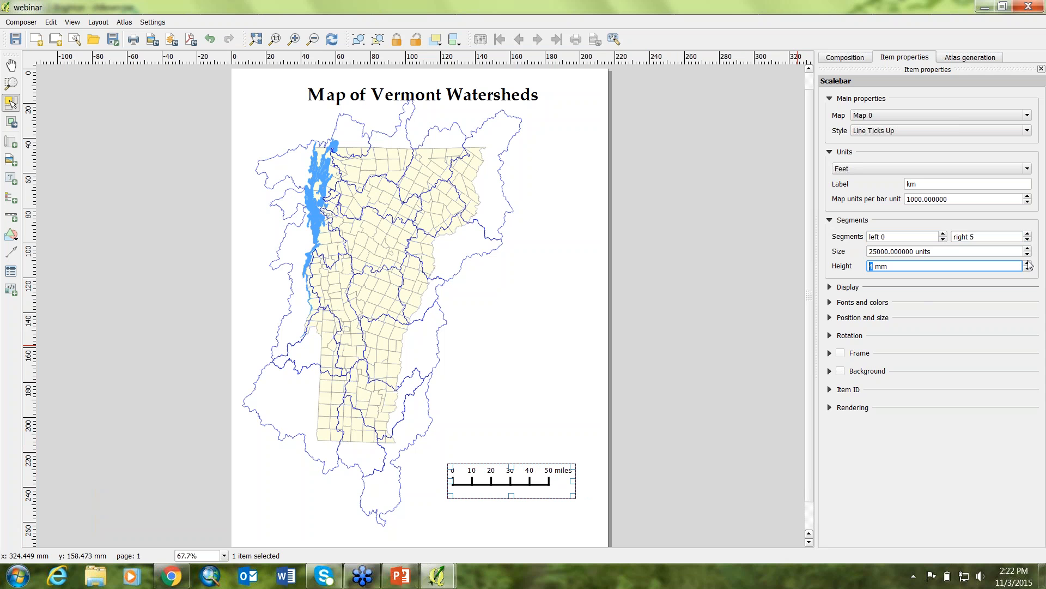
pyautogui.click(1027, 263)
pyautogui.click(1027, 269)
pyautogui.click(1028, 269)
# Step: Move the scale bar closer to the map's southern tip and lower on the page, then deselect it
pyautogui.moveTo(522, 481); pyautogui.dragTo(457, 474)
pyautogui.click(581, 464)
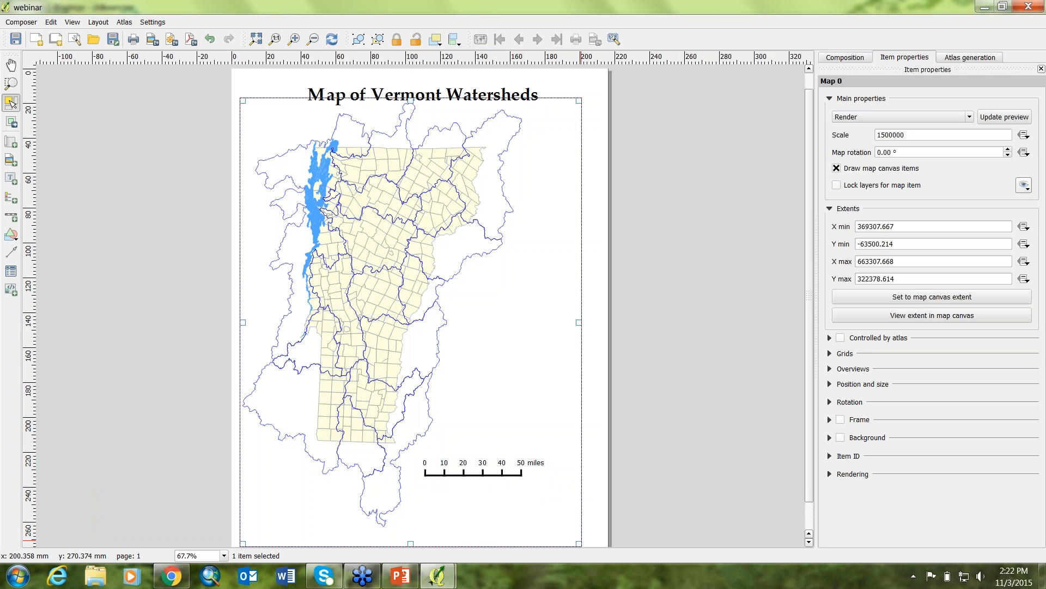
pyautogui.click(618, 544)
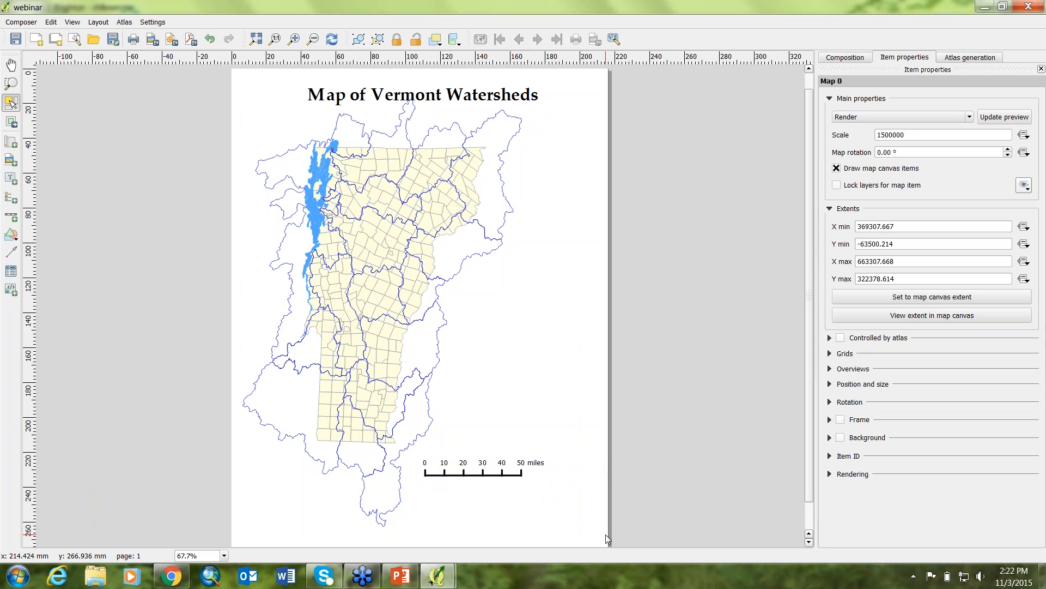
pyautogui.click(477, 471)
pyautogui.moveTo(472, 472); pyautogui.dragTo(468, 494)
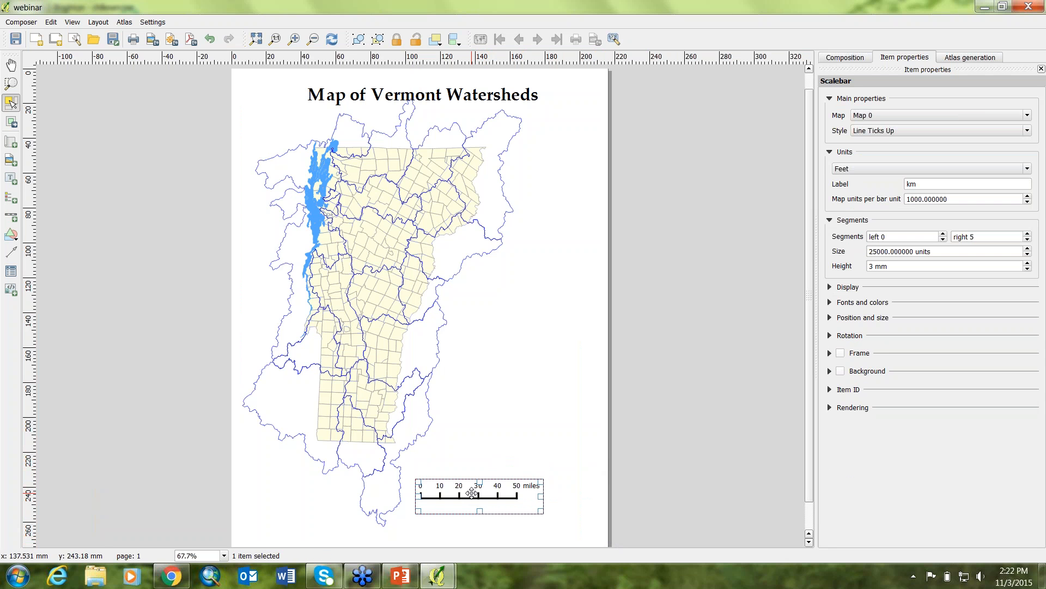
pyautogui.click(649, 444)
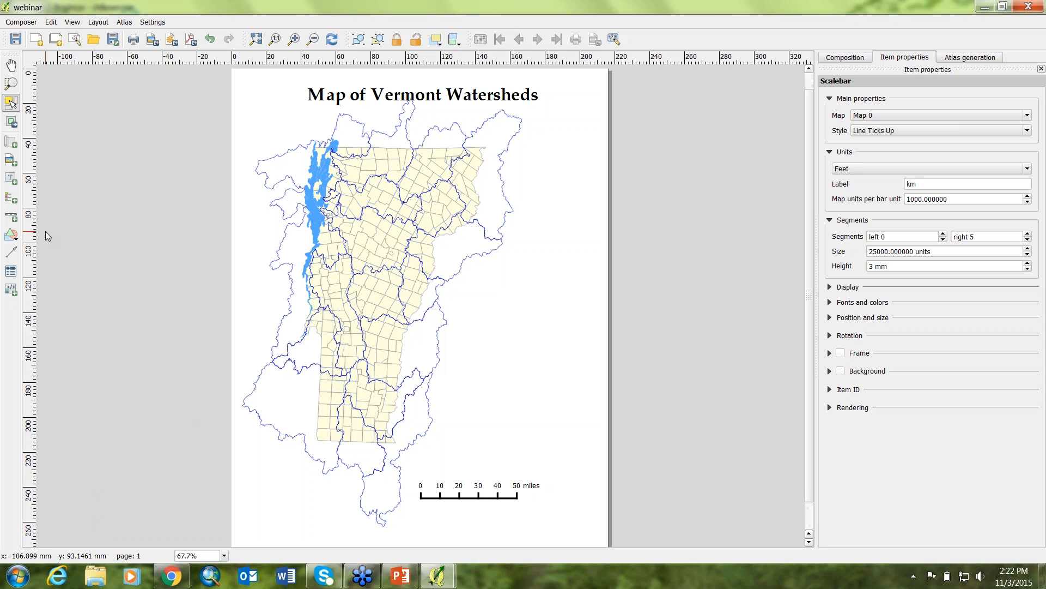
# Step: Add a legend in the empty area southeast of the map, above the scale bar
pyautogui.click(10, 201)
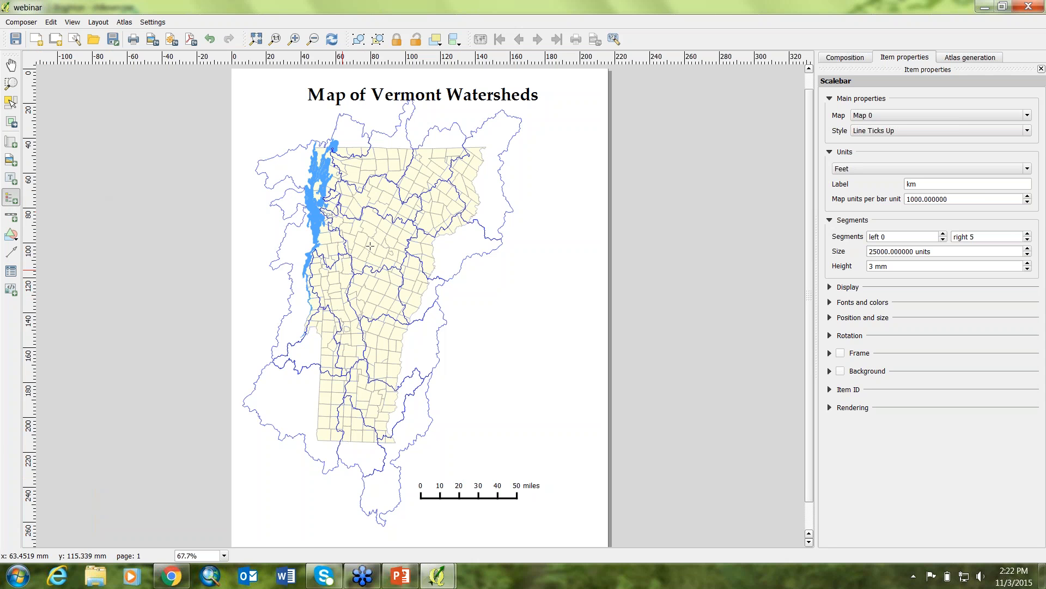
pyautogui.moveTo(467, 292); pyautogui.dragTo(578, 434)
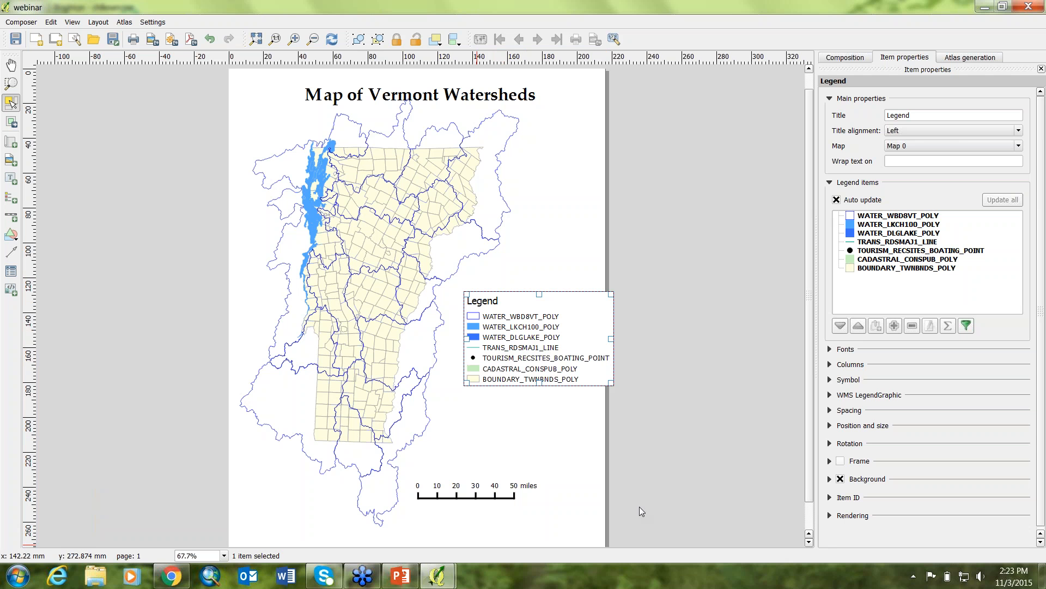
# Step: Switch to the main QGIS project window and rename the WATER_WBD8VT_POLY layer as "watershed boundaries" in its properties
pyautogui.moveTo(445, 577)
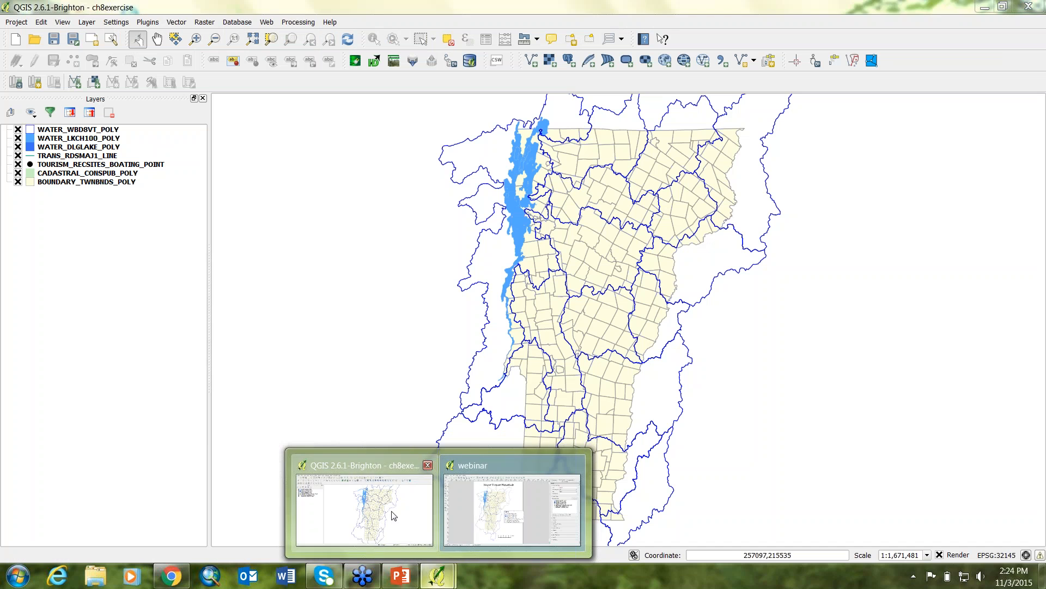
pyautogui.click(365, 510)
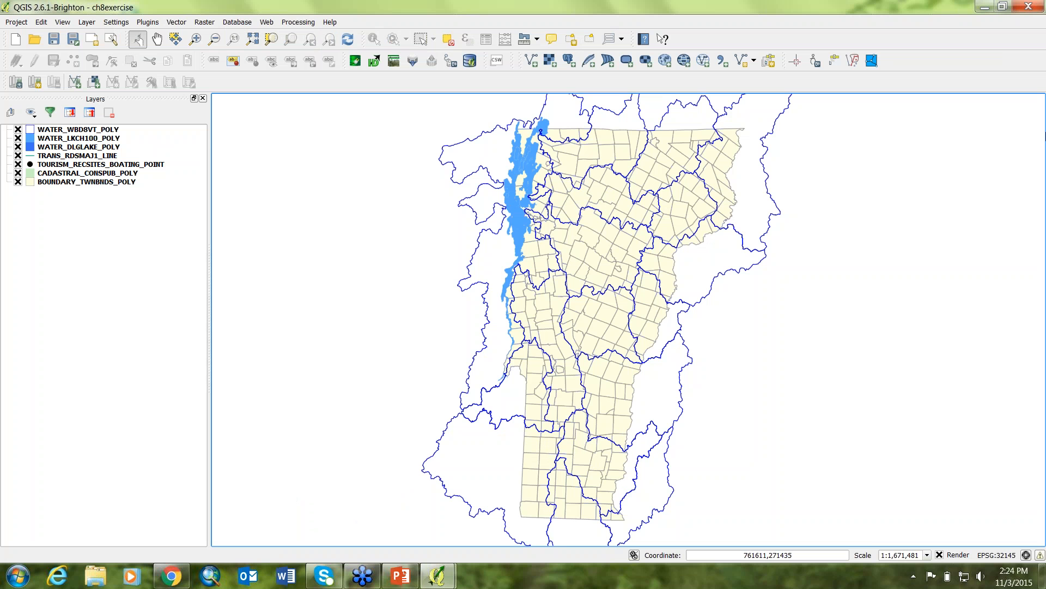
pyautogui.doubleClick(88, 130)
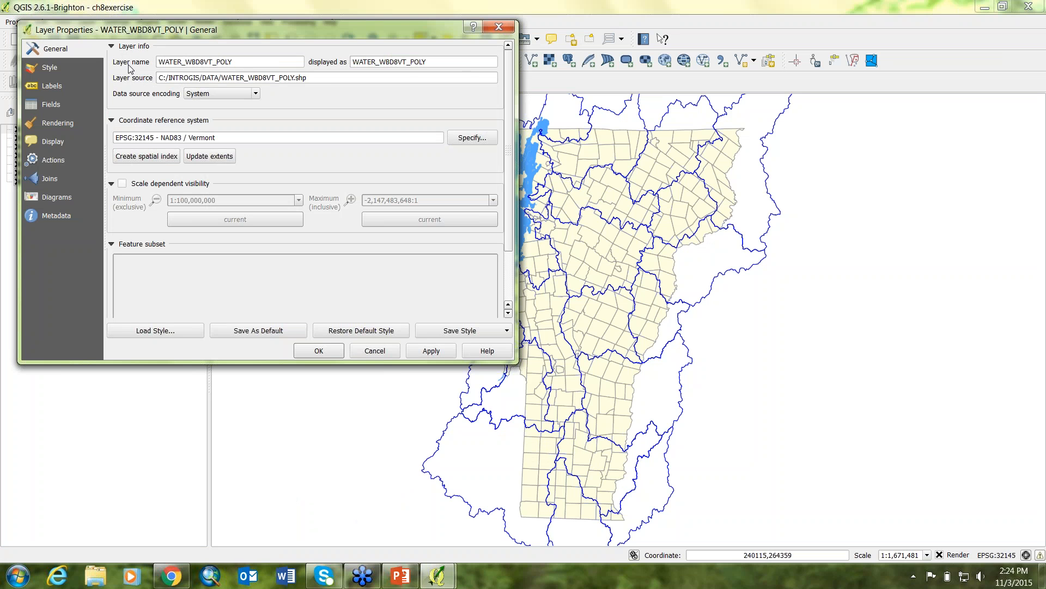
pyautogui.click(452, 63)
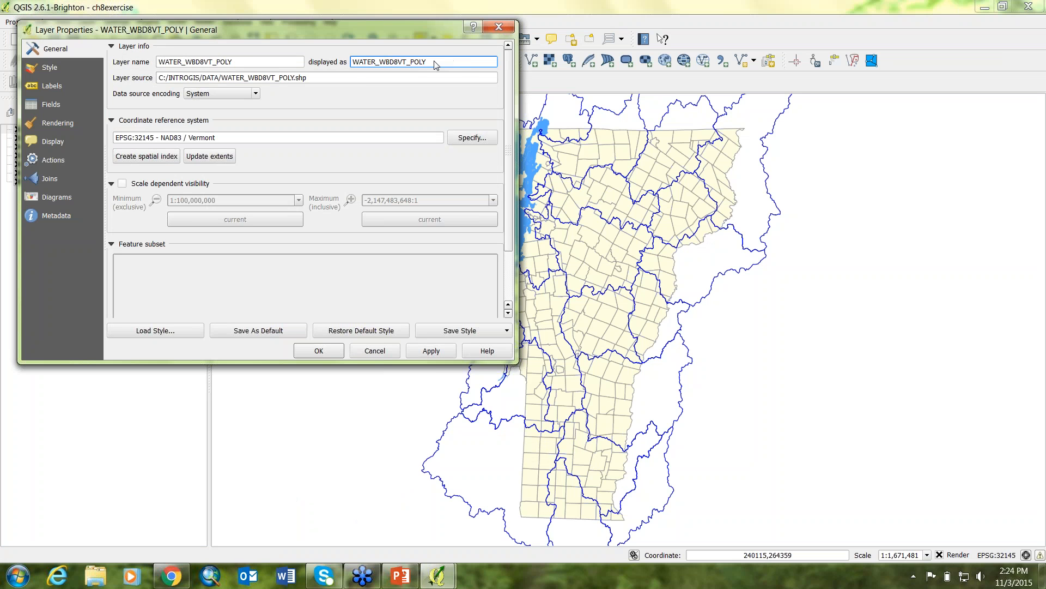
pyautogui.doubleClick(437, 65)
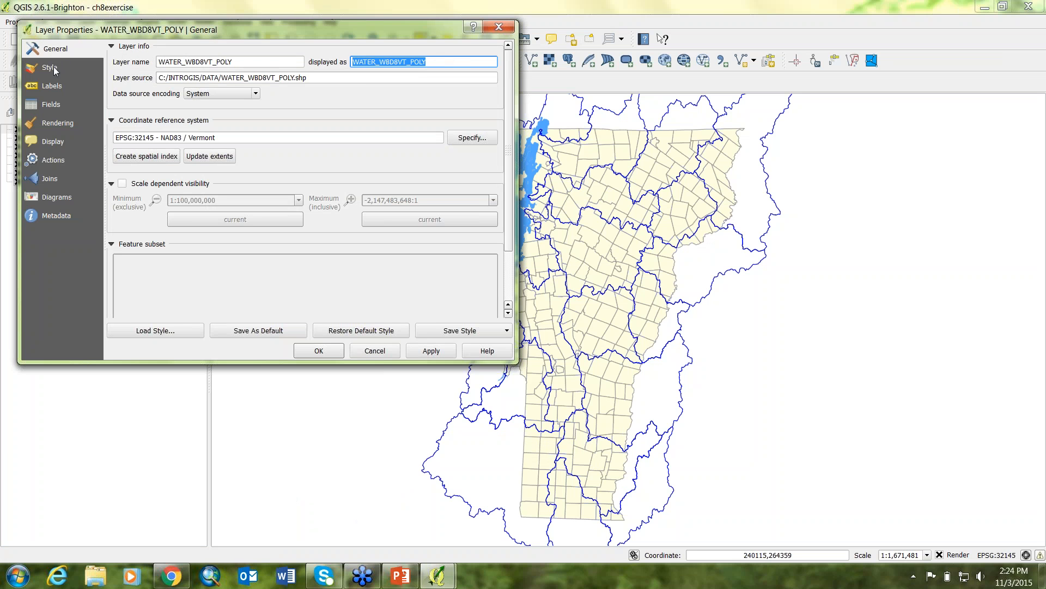
pyautogui.click(255, 64)
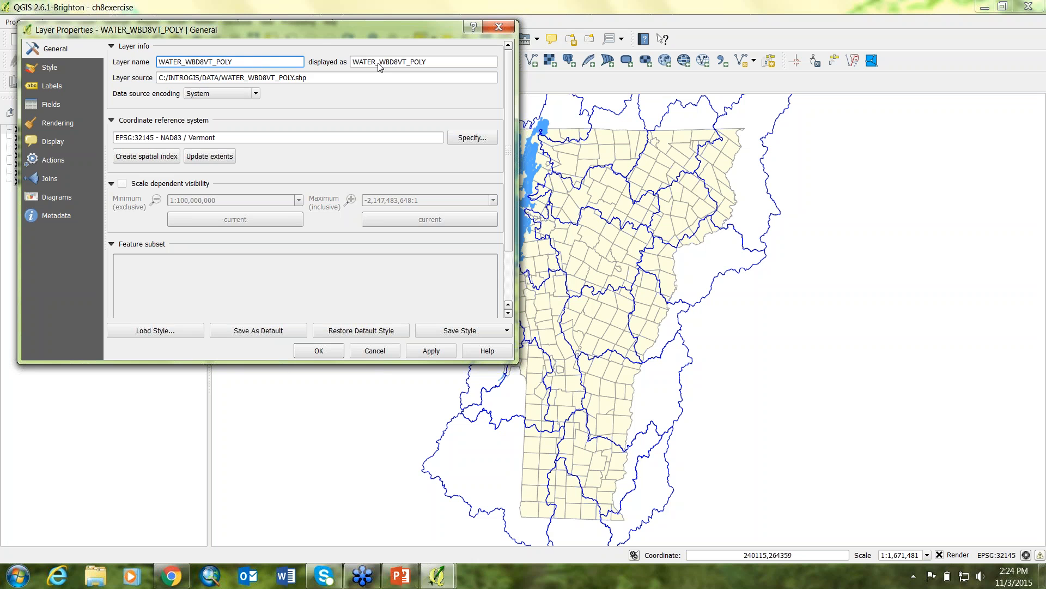
pyautogui.hotkey('shift', 'Left')
pyautogui.hotkey('shift', 'Left')
pyautogui.hotkey('shift', 'Left')
pyautogui.hotkey('shift', 'Left')
pyautogui.hotkey('shift', 'Left')
pyautogui.hotkey('shift', 'Left')
pyautogui.hotkey('shift', 'Left')
pyautogui.hotkey('shift', 'Left')
pyautogui.hotkey('shift', 'Left')
pyautogui.hotkey('shift', 'Left')
pyautogui.hotkey('shift', 'Left')
pyautogui.hotkey('shift', 'Left')
pyautogui.hotkey('shift', 'Left')
pyautogui.hotkey('shift', 'Left')
pyautogui.hotkey('shift', 'Left')
pyautogui.hotkey('shift', 'Left')
pyautogui.hotkey('shift', 'Left')
pyautogui.write('w')
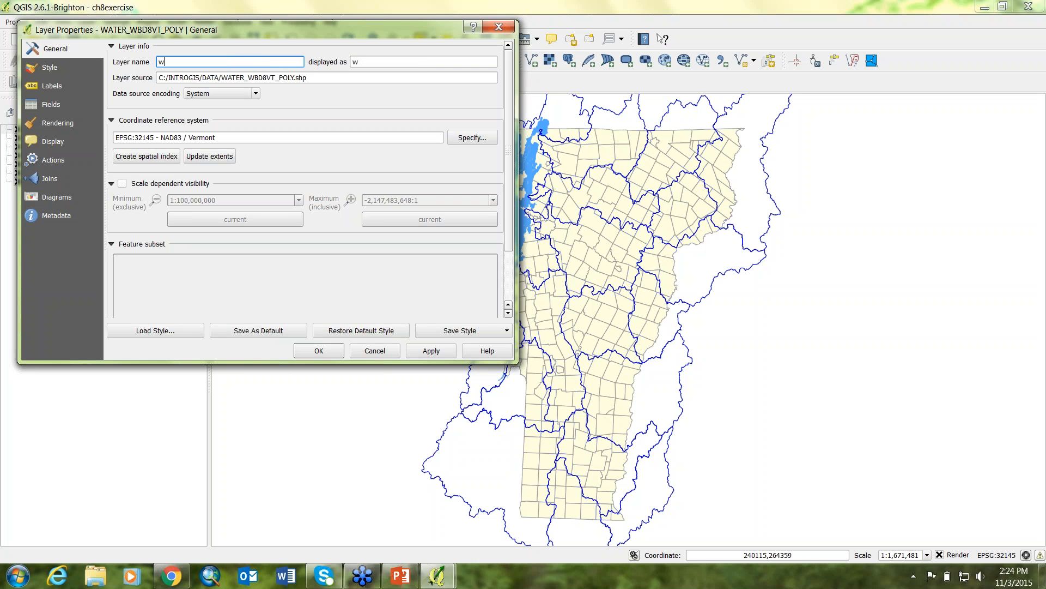
pyautogui.write('atershed boundaries')
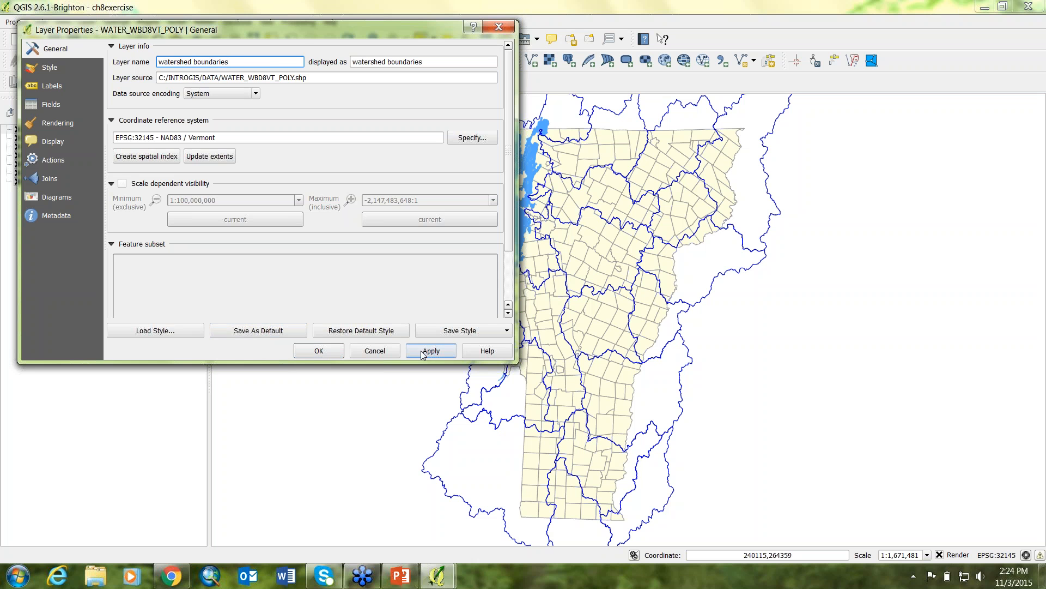
pyautogui.click(336, 350)
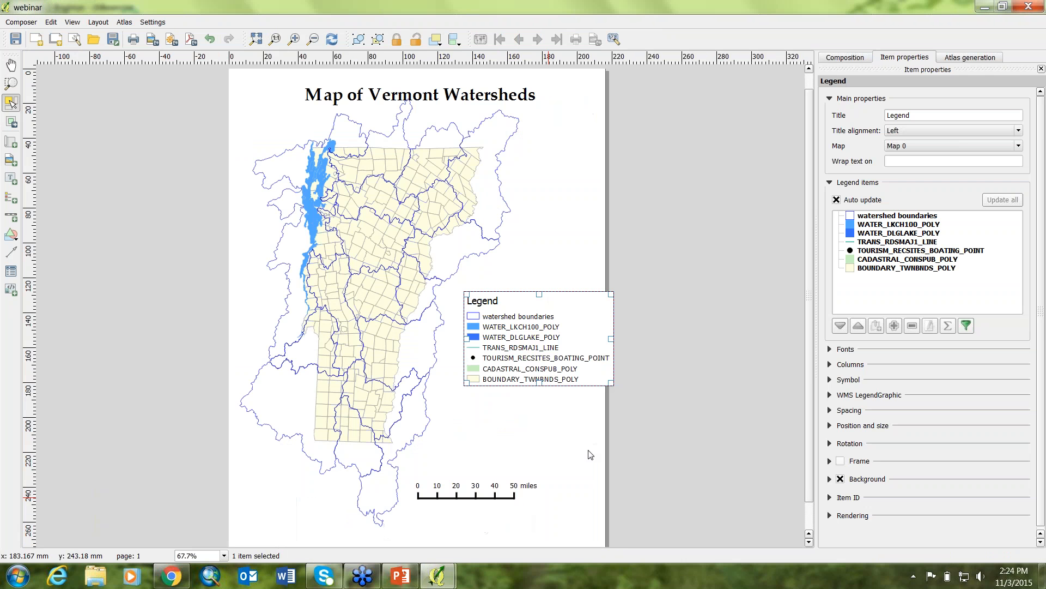
# Step: Return to the webinar print composer and turn off auto update for the legend items
pyautogui.click(510, 496)
pyautogui.click(888, 225)
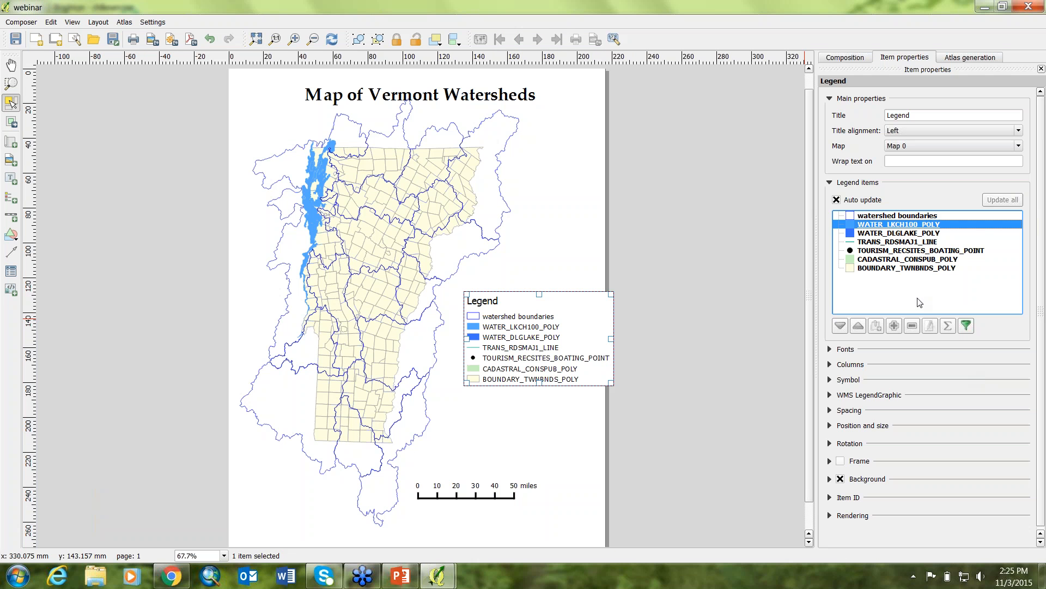
pyautogui.click(837, 200)
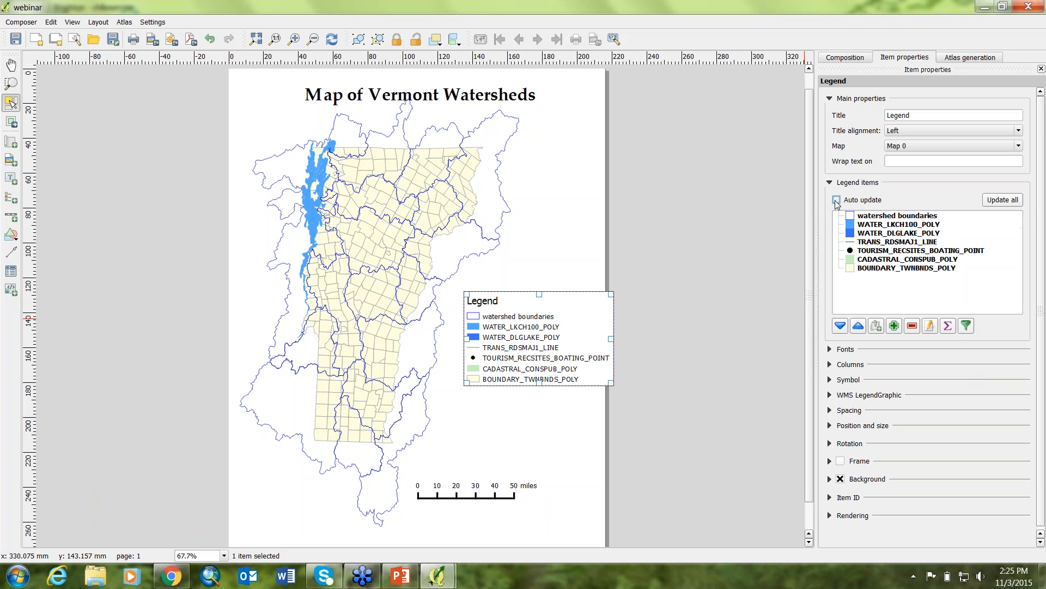
# Step: Relabel the WATER_LKCH100_POLY legend item as "Lake Champlain" and reset all legend items from the project layers
pyautogui.click(886, 224)
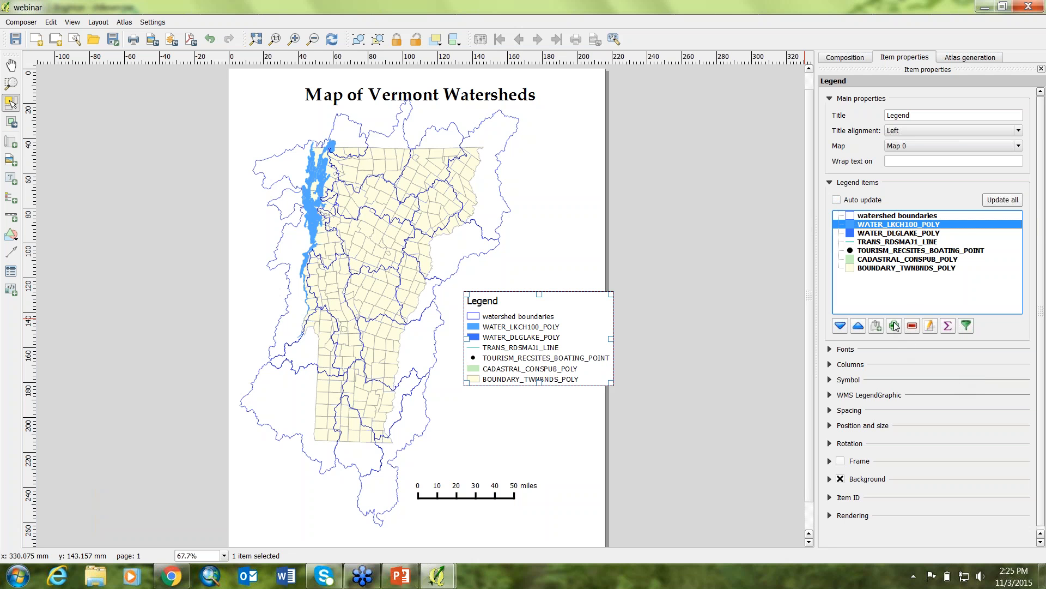
pyautogui.click(930, 327)
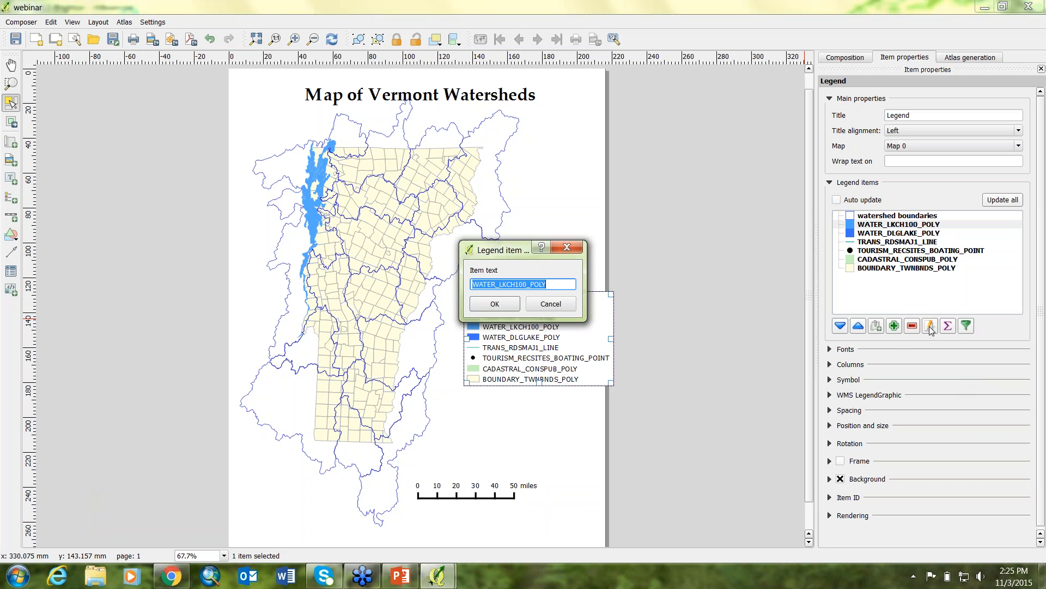
pyautogui.write('Lake Champlain')
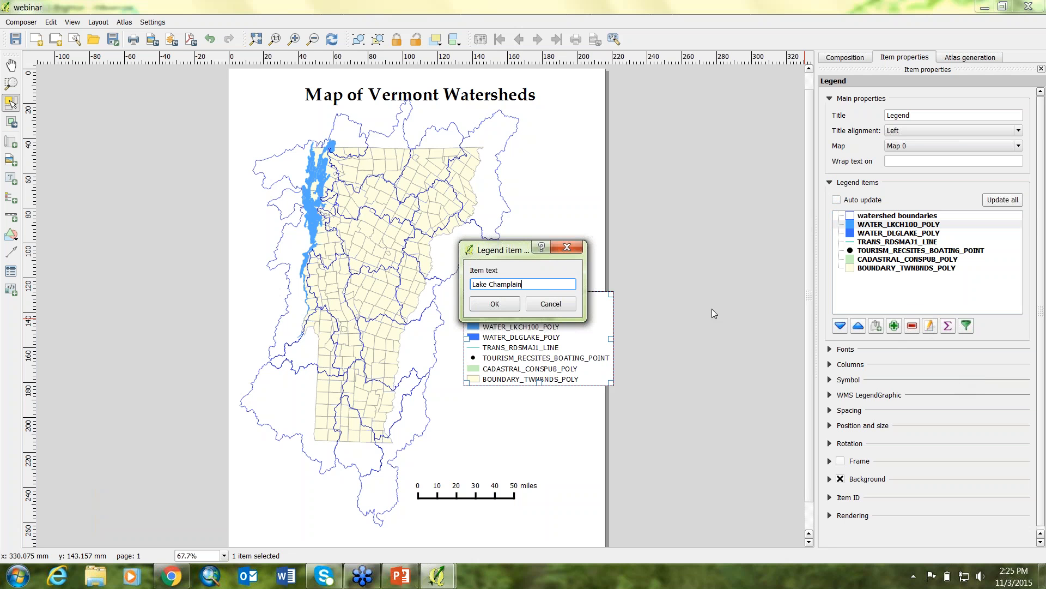
pyautogui.click(494, 303)
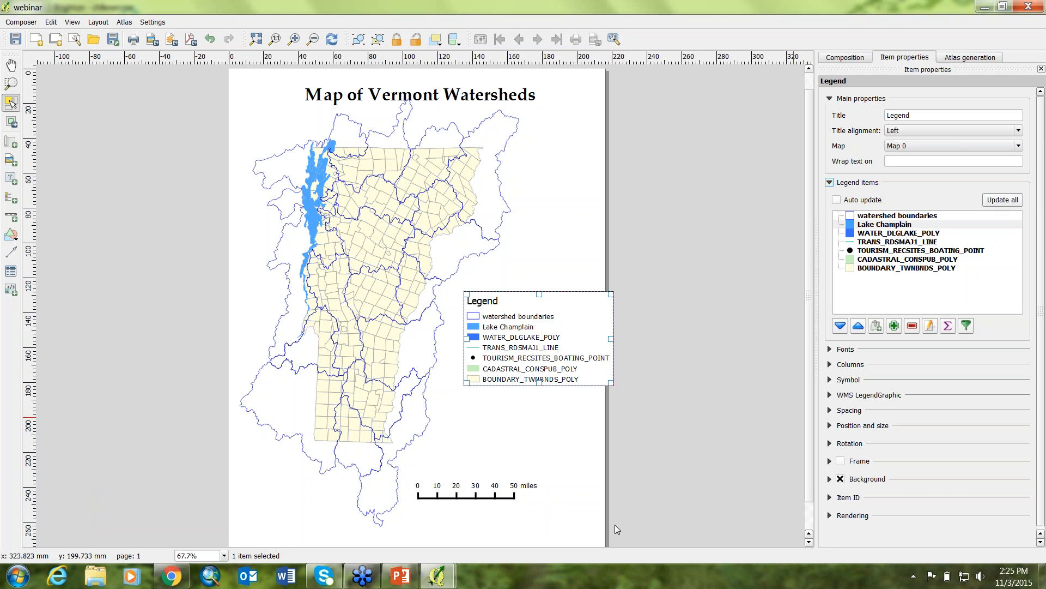
pyautogui.moveTo(436, 576)
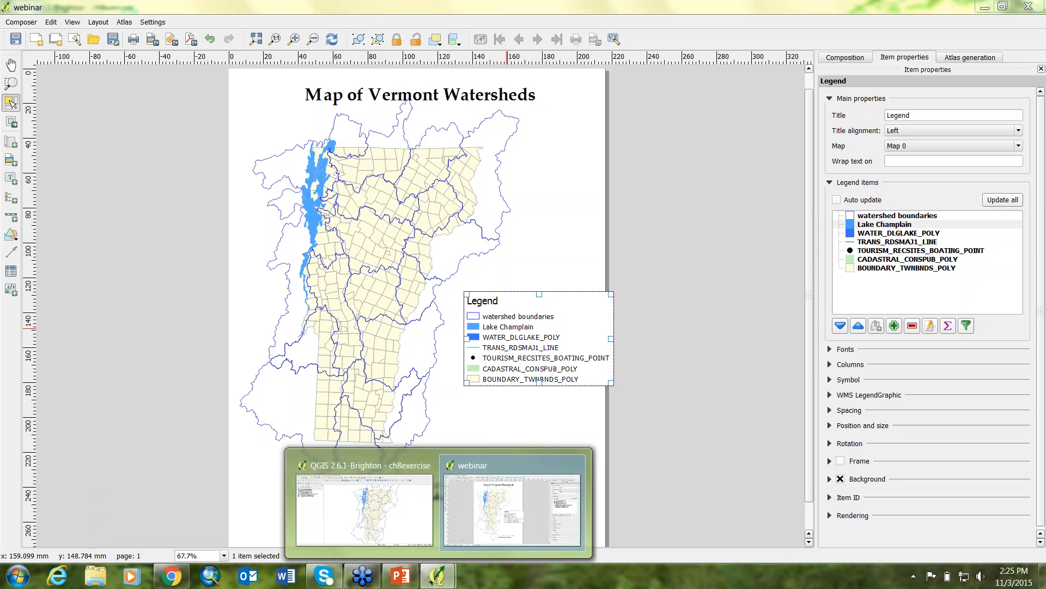
pyautogui.click(1017, 202)
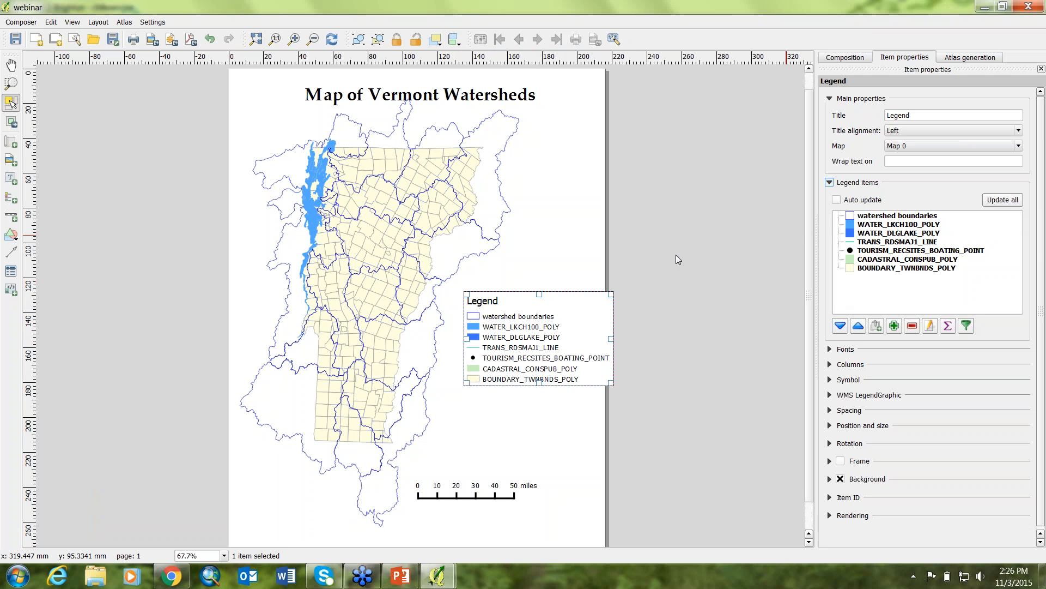
# Step: Rename the WATER_LKCH100_POLY legend item as "Lake Champlain"
pyautogui.click(894, 227)
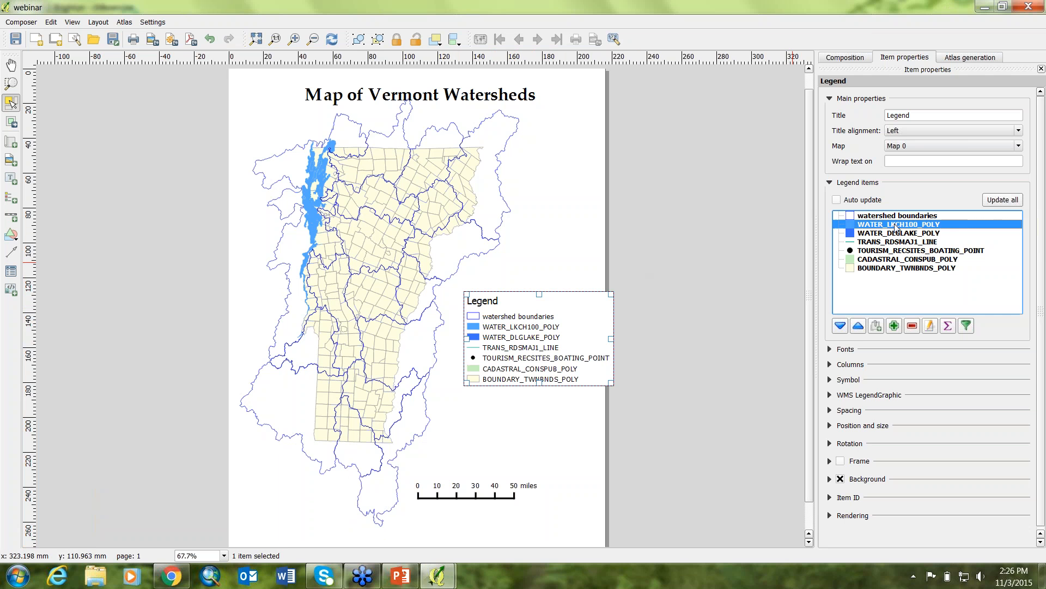
pyautogui.click(929, 326)
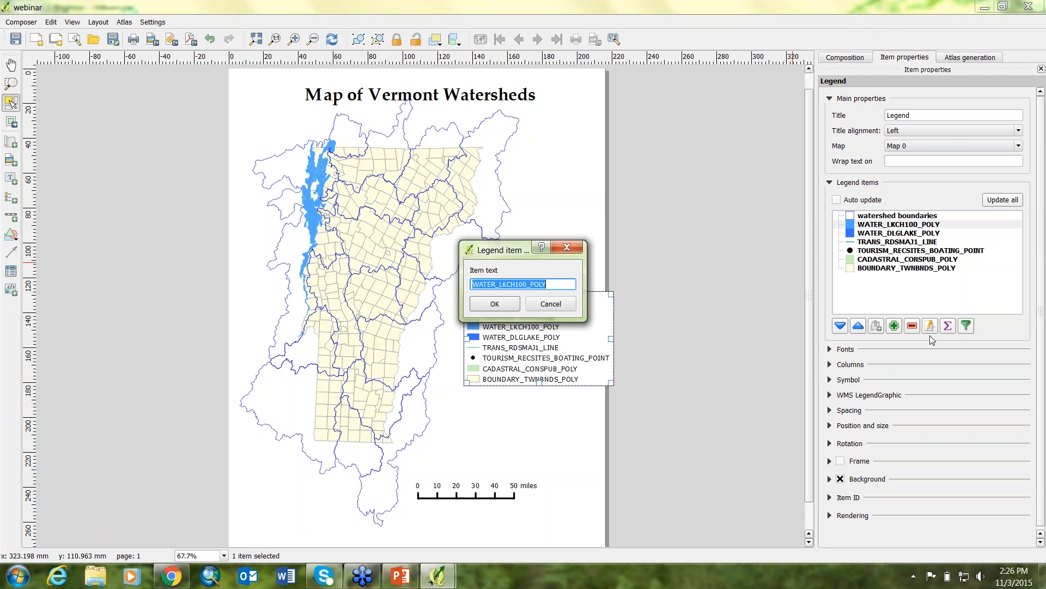
pyautogui.write('Lake Cham')
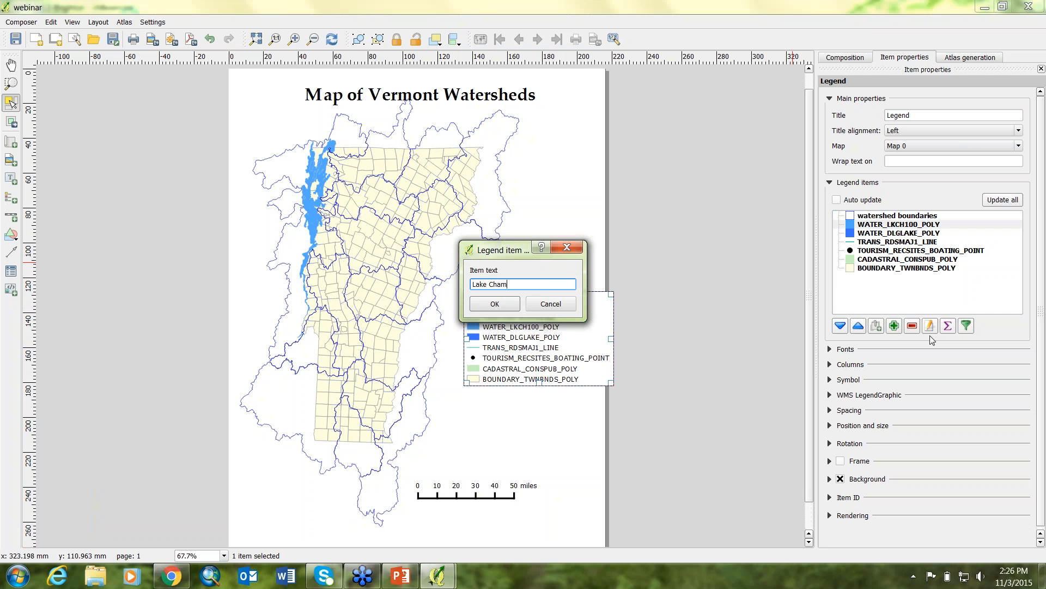
pyautogui.write('plain')
pyautogui.click(511, 305)
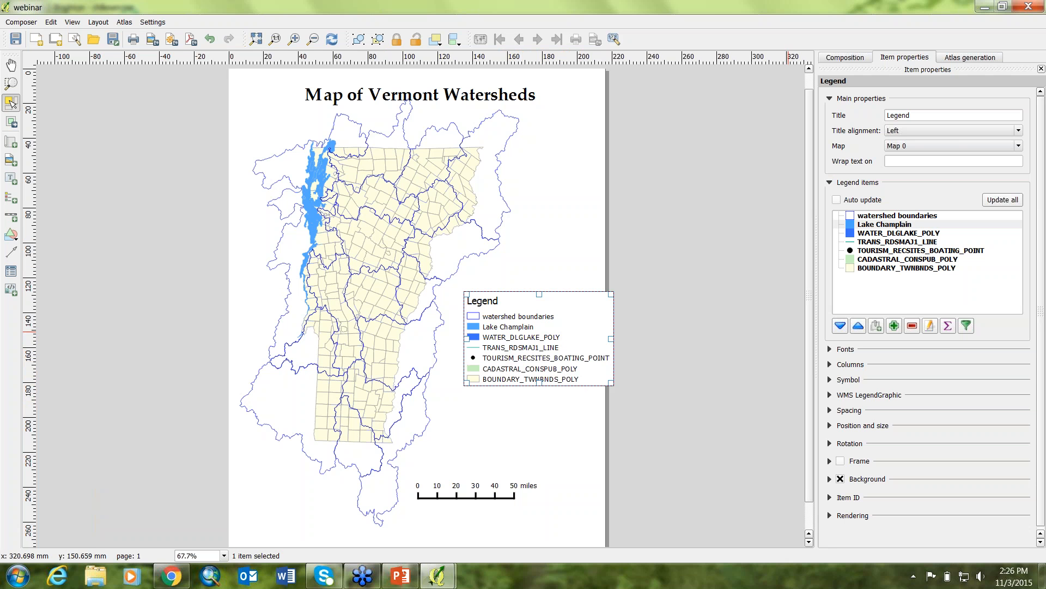
# Step: Remove the WATER_DLGLAKE_POLY, TRANS_RDSMAJ1_LINE, TOURISM_RECSITES_BOATING_POINT and CADASTRAL_CONSPUB_POLY items from the legend
pyautogui.click(884, 233)
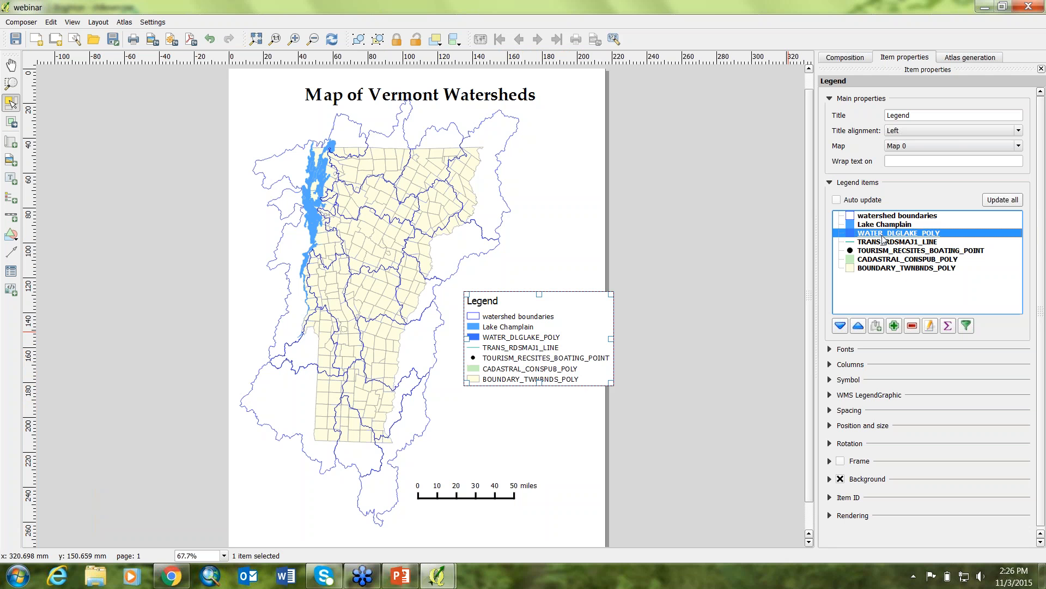
pyautogui.click(912, 327)
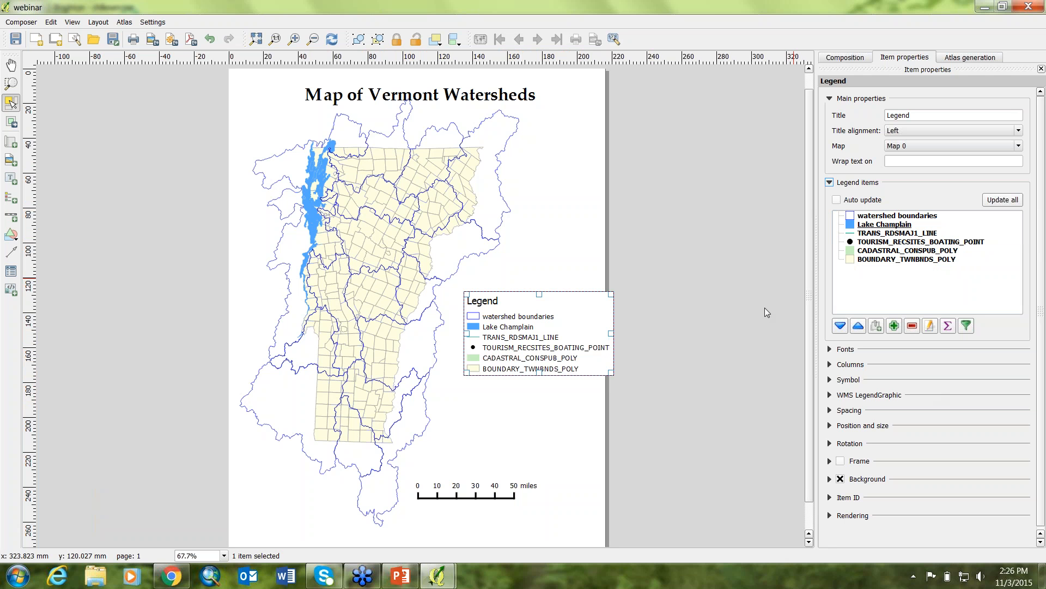
pyautogui.click(901, 234)
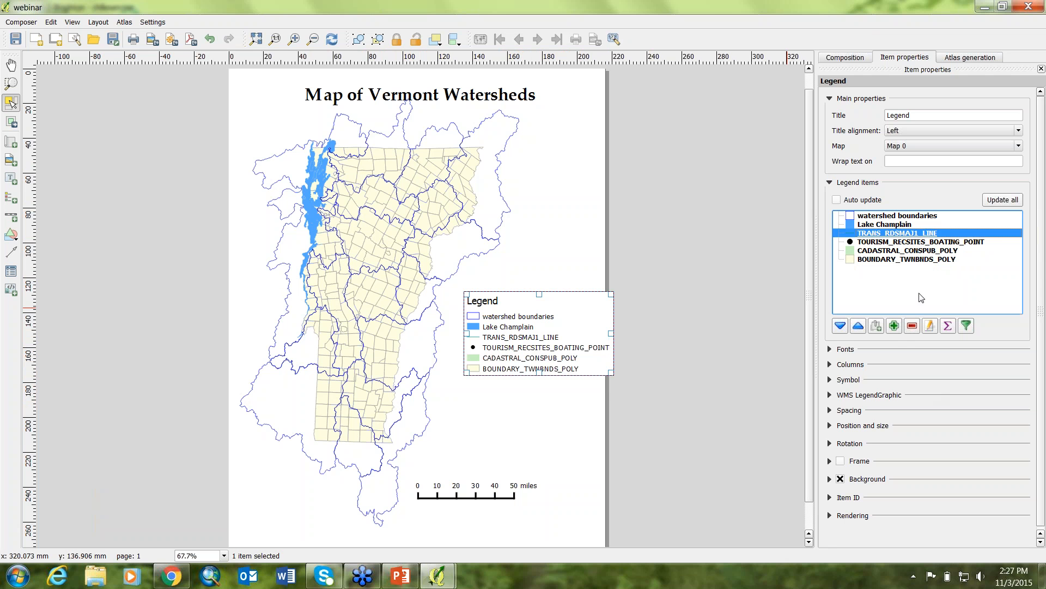
pyautogui.click(912, 326)
pyautogui.click(895, 233)
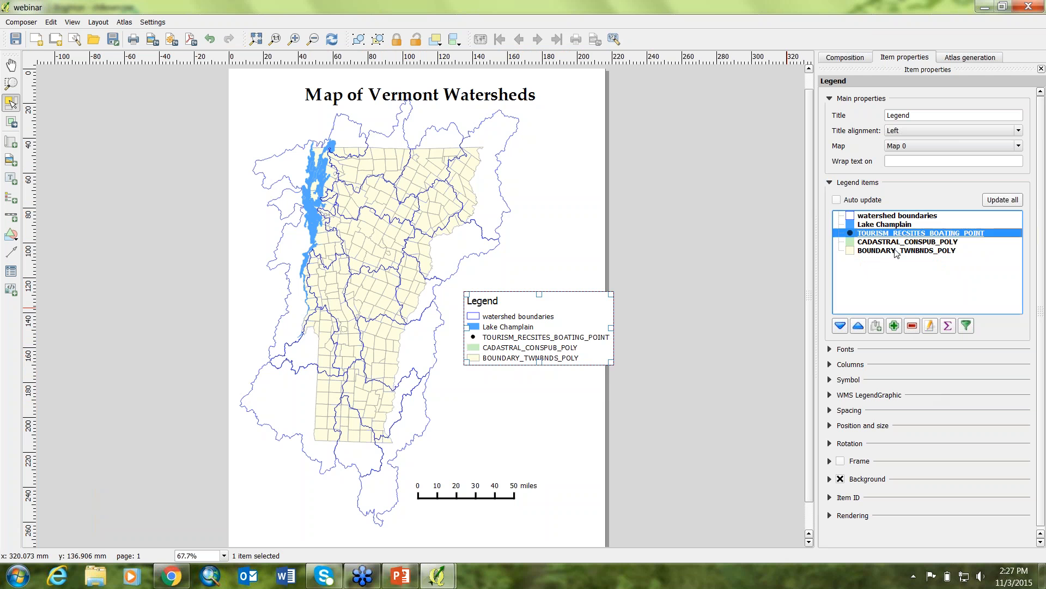
pyautogui.click(912, 326)
pyautogui.click(901, 235)
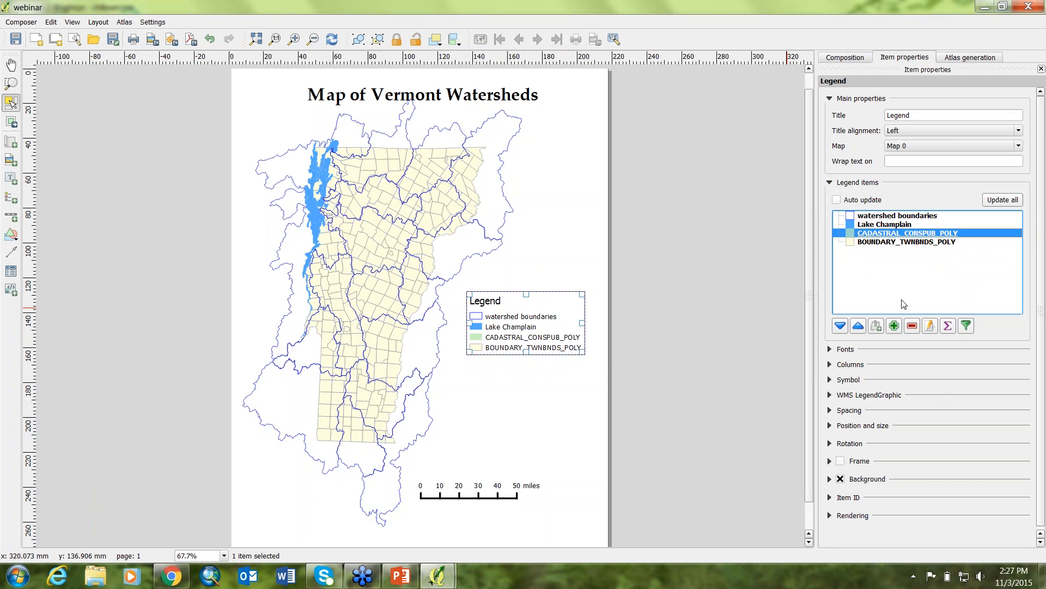
pyautogui.click(912, 326)
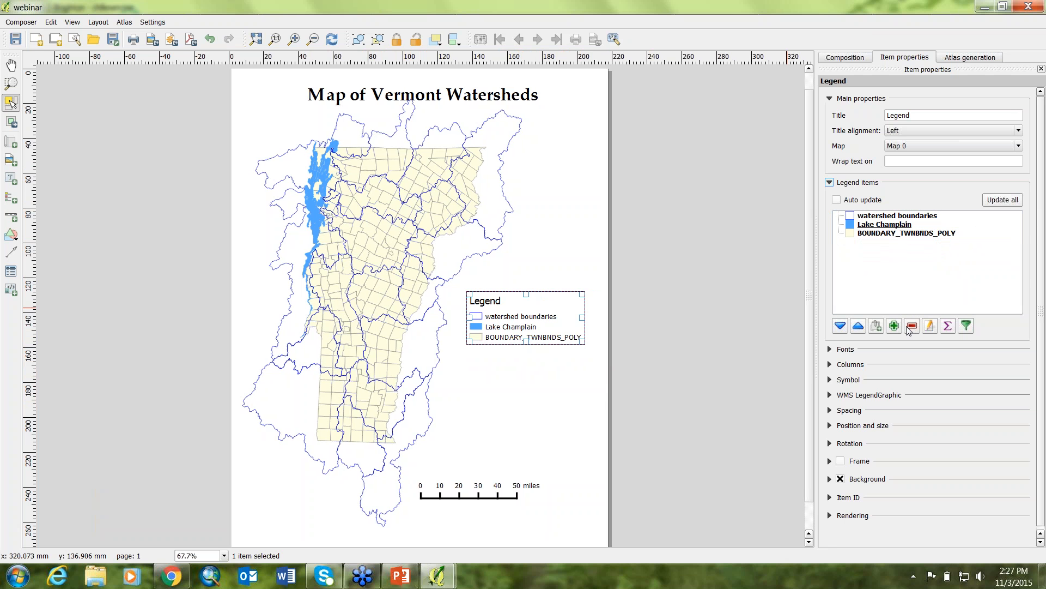
# Step: Capitalize the watershed legend item's text so it reads "Watershed Boundaries"
pyautogui.click(891, 217)
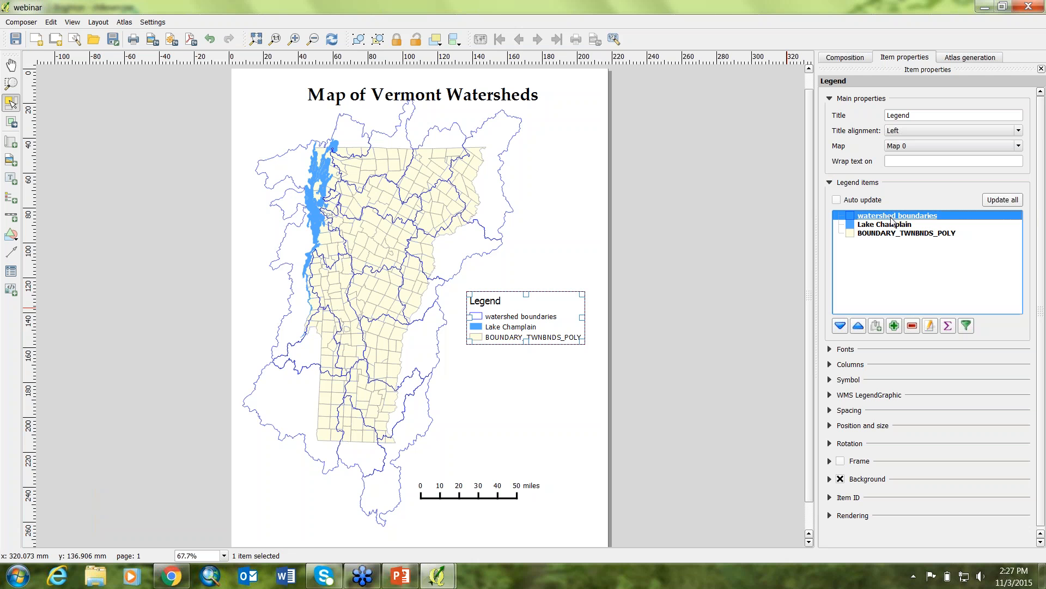
pyautogui.click(934, 326)
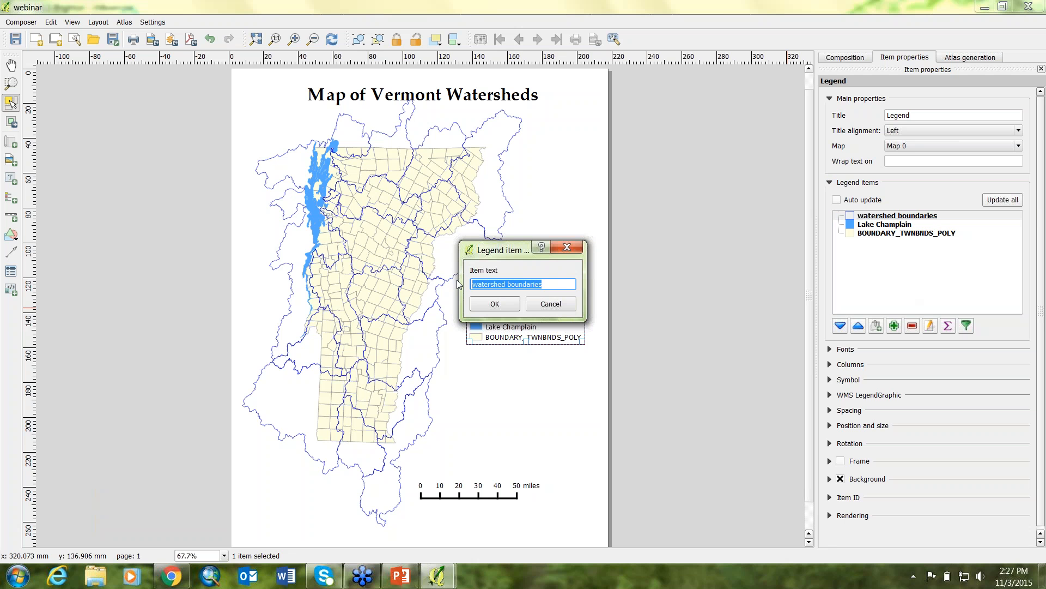
pyautogui.press('End')
pyautogui.press('BackSpace')
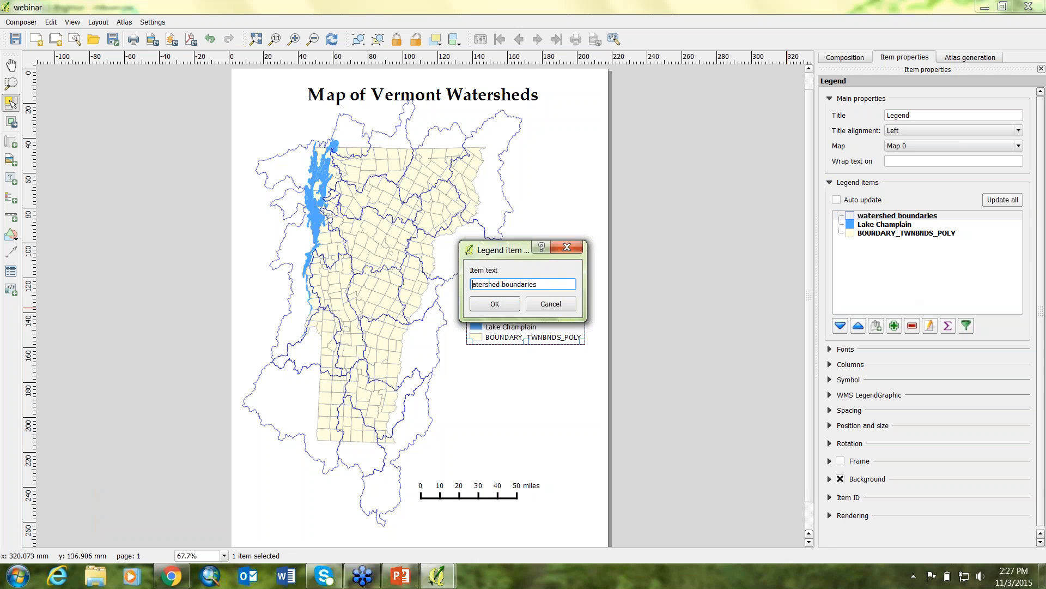
pyautogui.write('W')
pyautogui.press('Delete')
pyautogui.write('B')
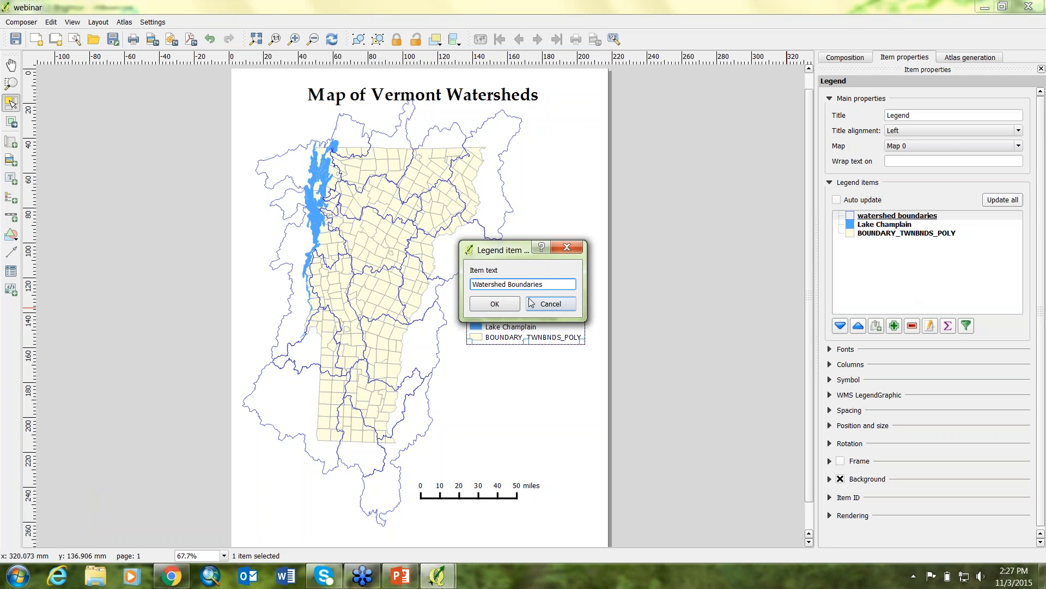
pyautogui.click(495, 304)
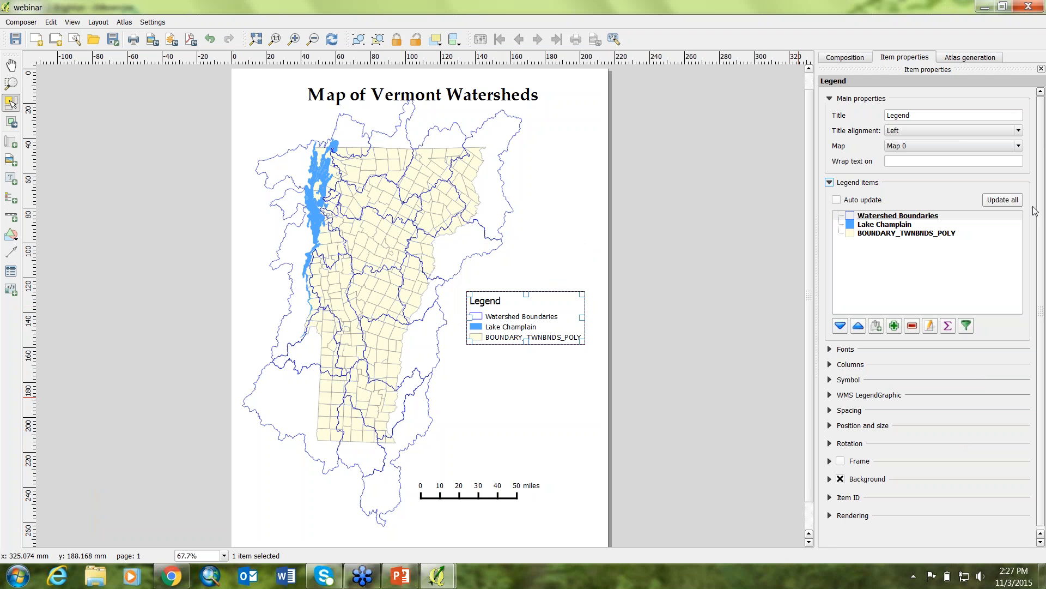
# Step: Set the legend's item font to MV Boli, keeping the Normal style and size 12
pyautogui.scroll(-1, 1042, 245)
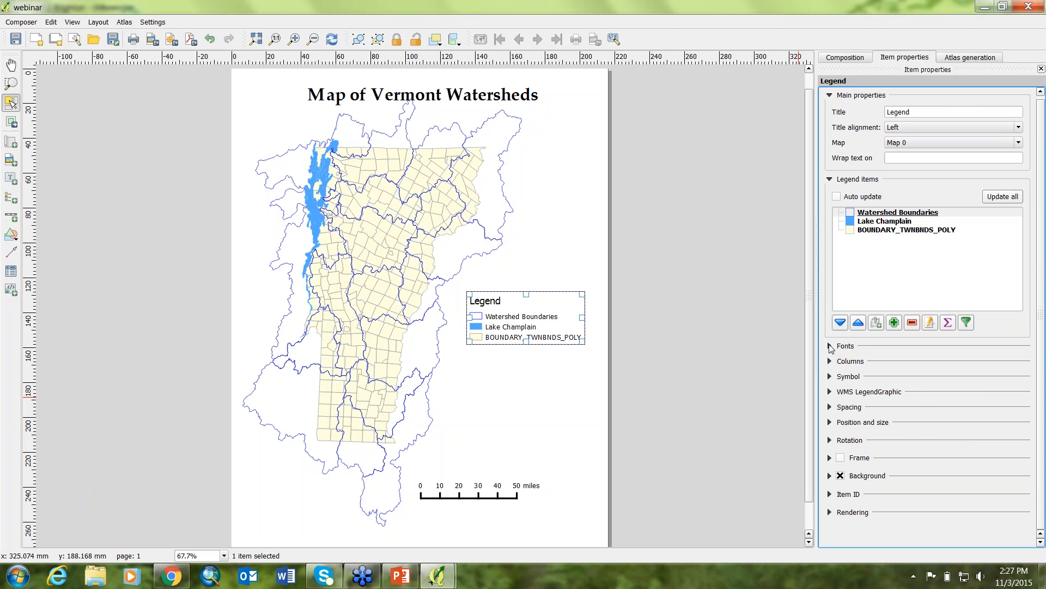
pyautogui.click(830, 346)
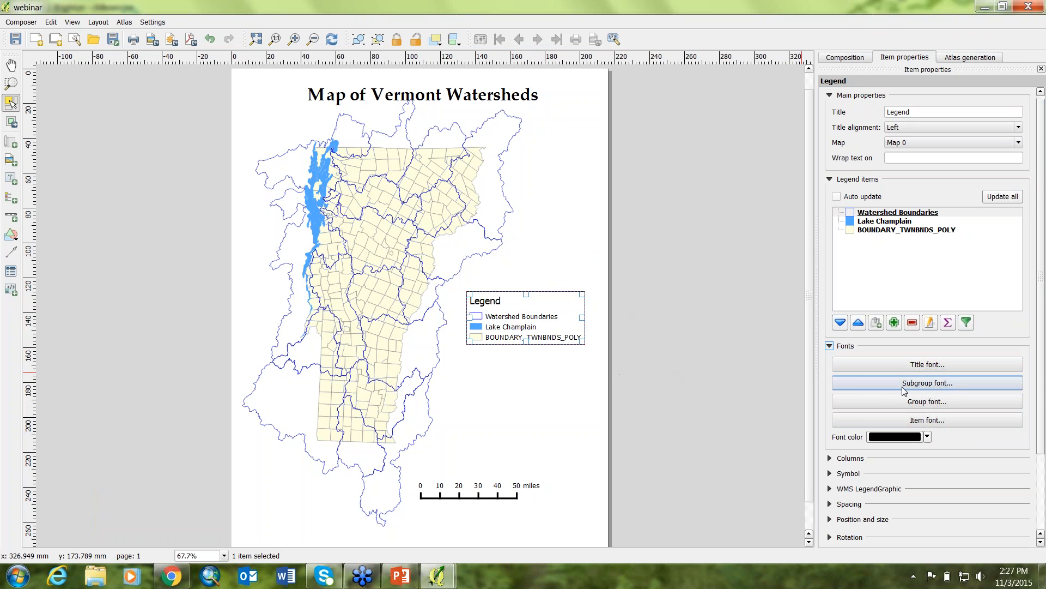
pyautogui.click(919, 422)
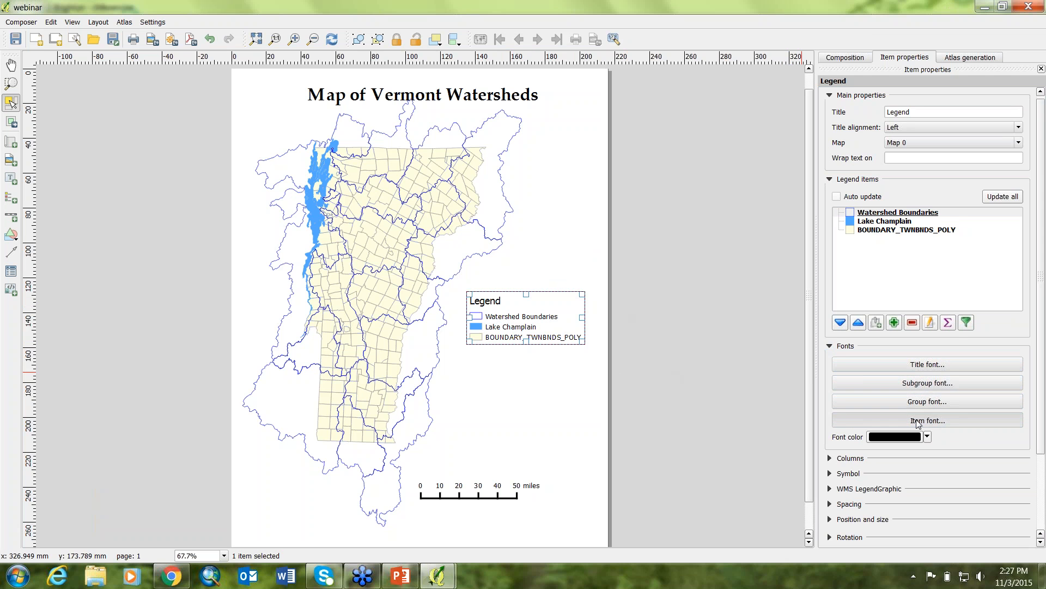
pyautogui.moveTo(514, 182); pyautogui.dragTo(750, 198)
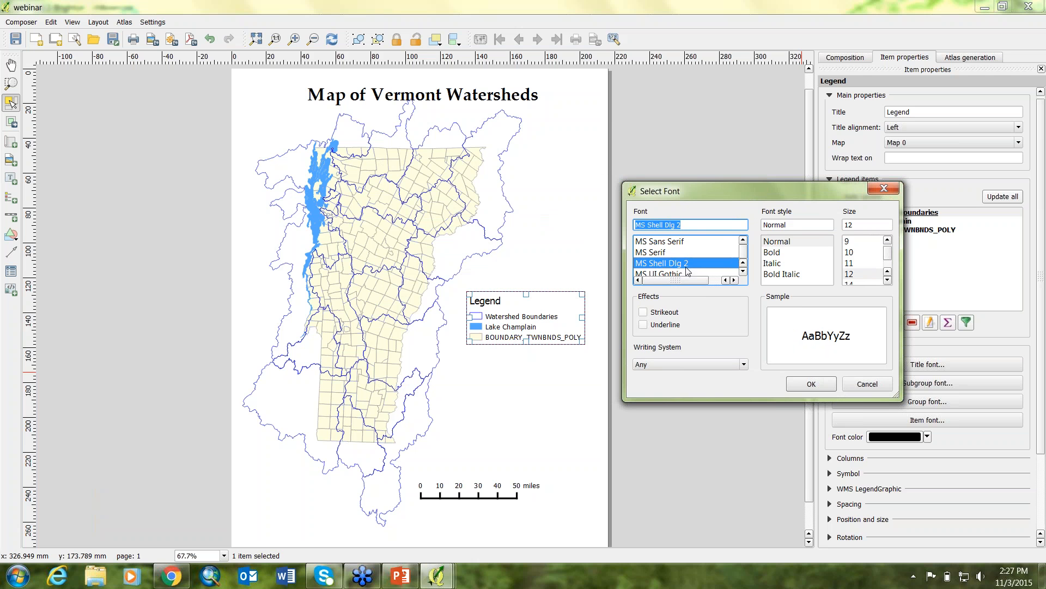
pyautogui.scroll(-2, 671, 259)
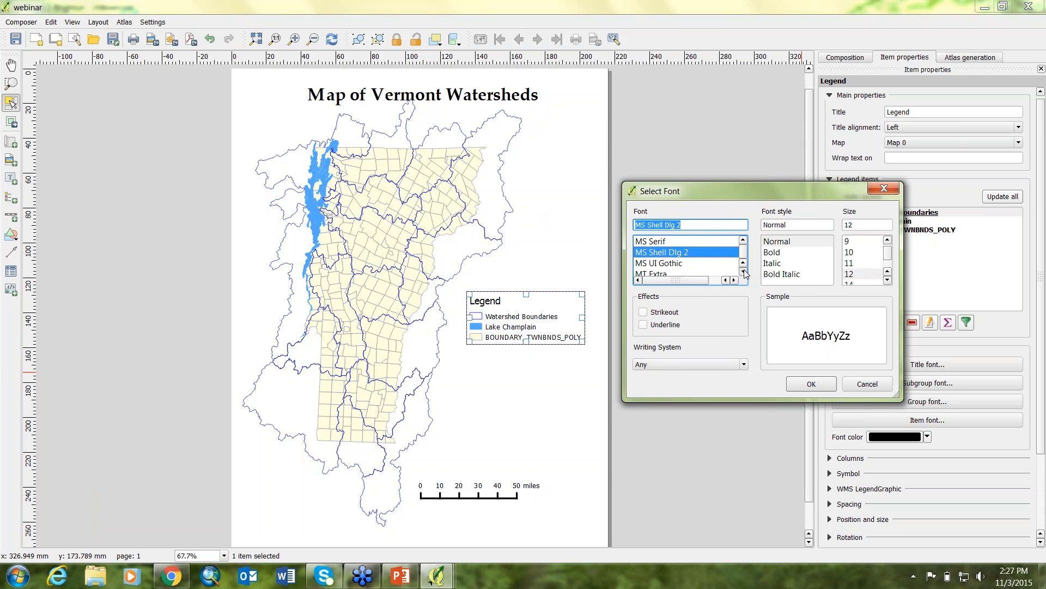
pyautogui.click(659, 253)
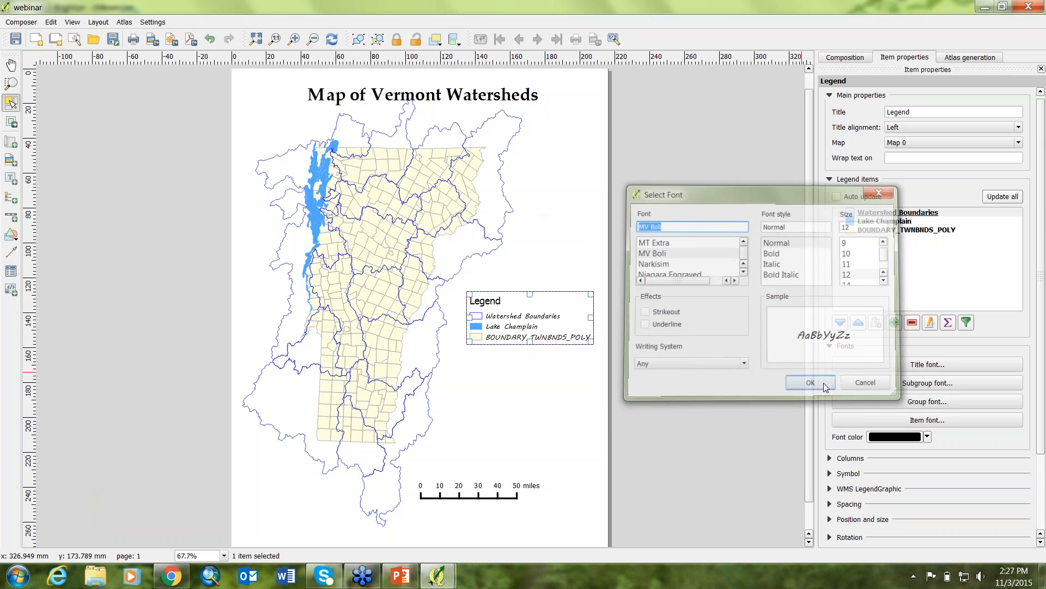
pyautogui.click(824, 384)
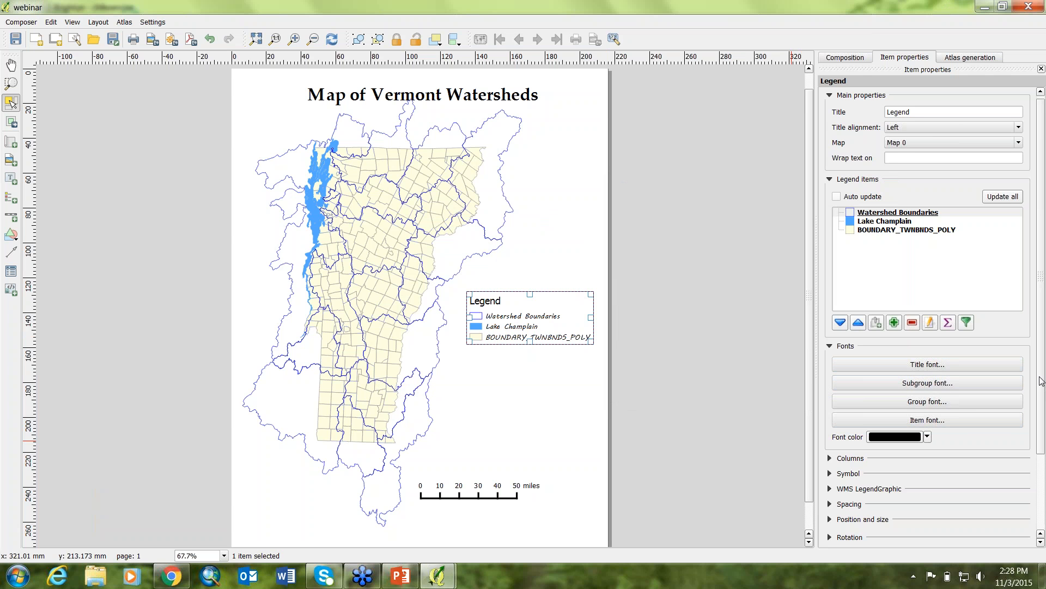
# Step: Try a blue font color on the legend text and set it back to black
pyautogui.scroll(-1, 960, 425)
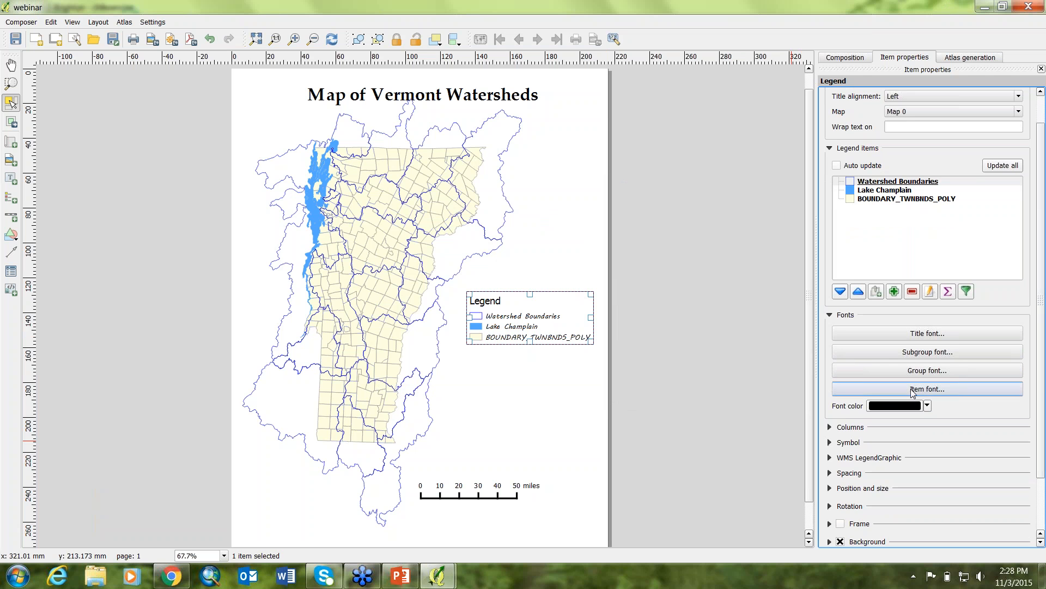
pyautogui.click(927, 406)
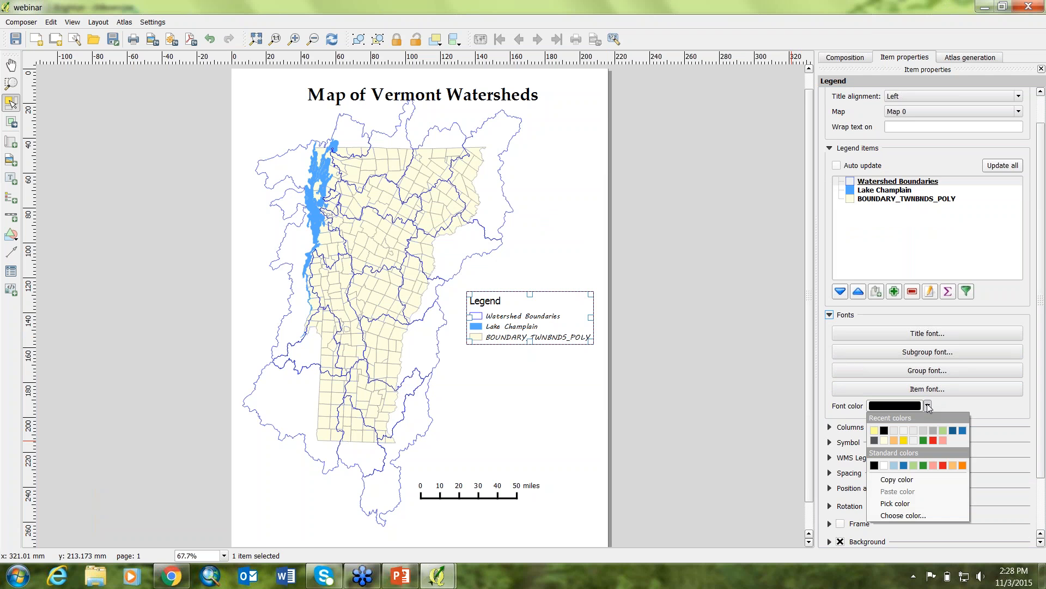
pyautogui.click(960, 430)
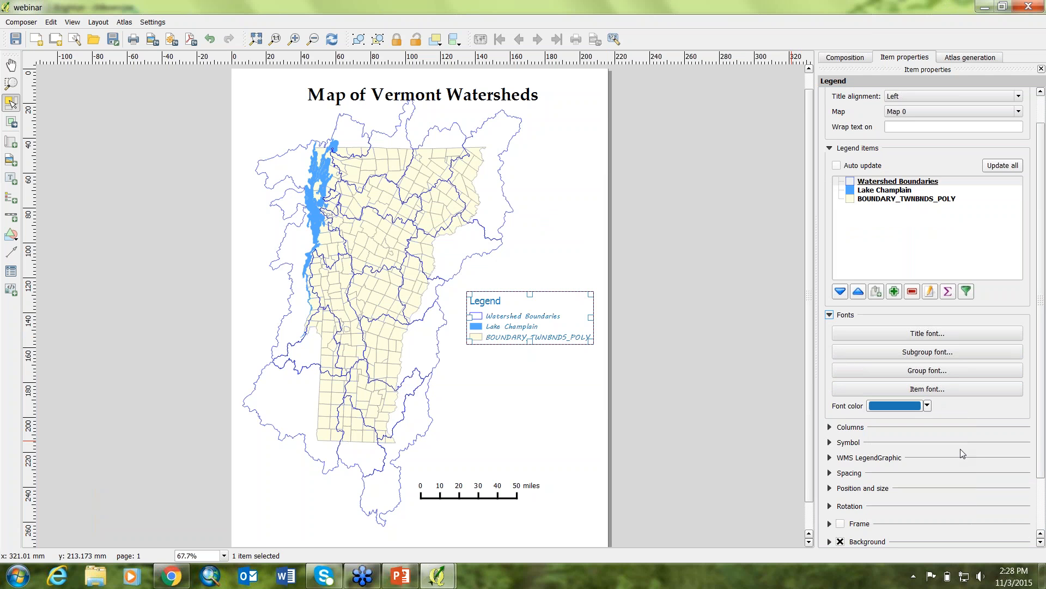
pyautogui.click(928, 409)
pyautogui.click(894, 431)
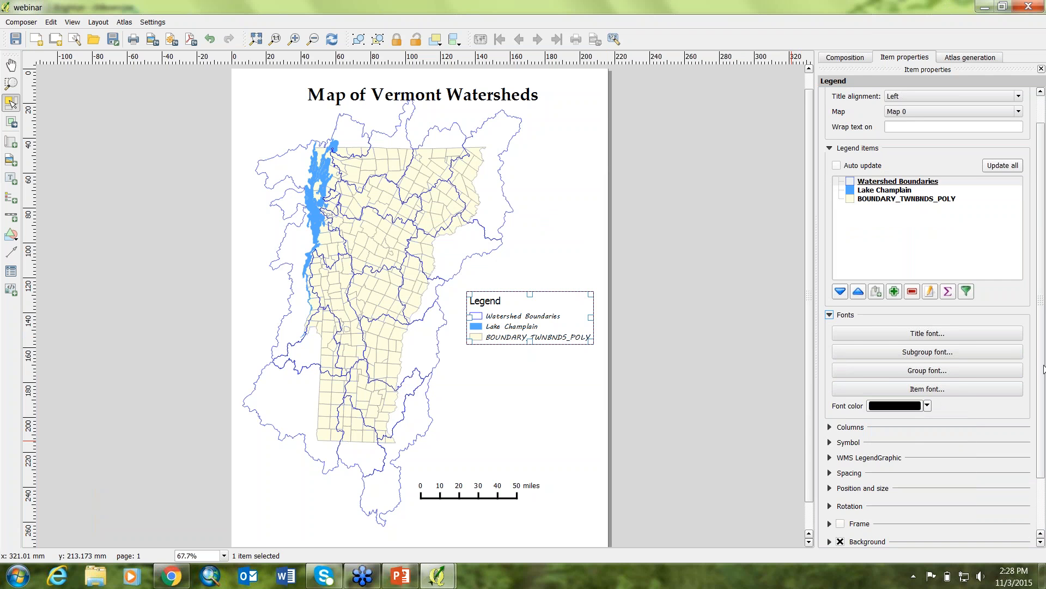
# Step: Examine the legend's column options and its symbol width and height settings
pyautogui.scroll(-2, 1043, 354)
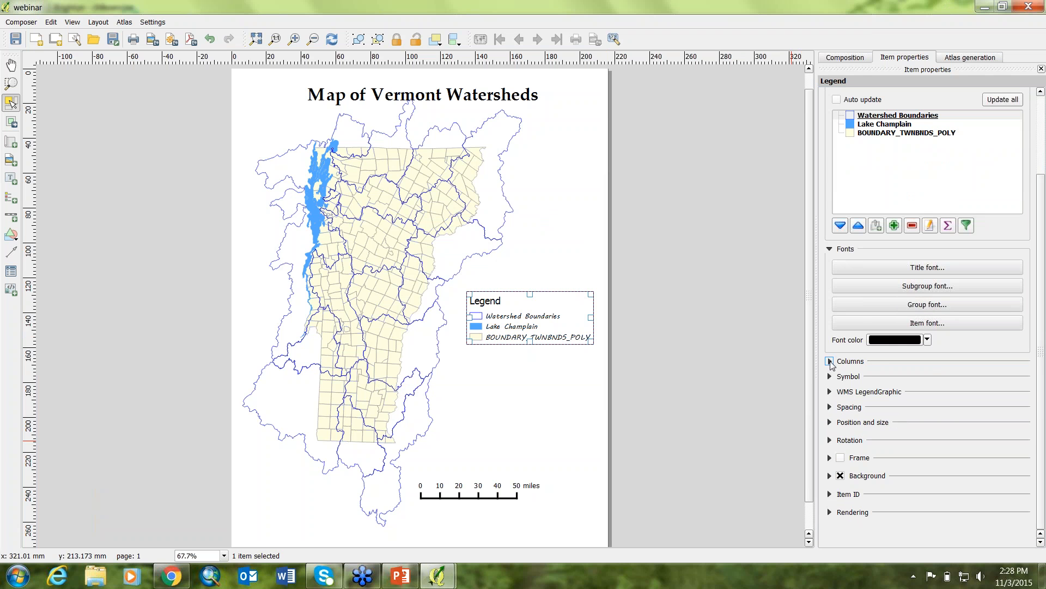
pyautogui.click(830, 361)
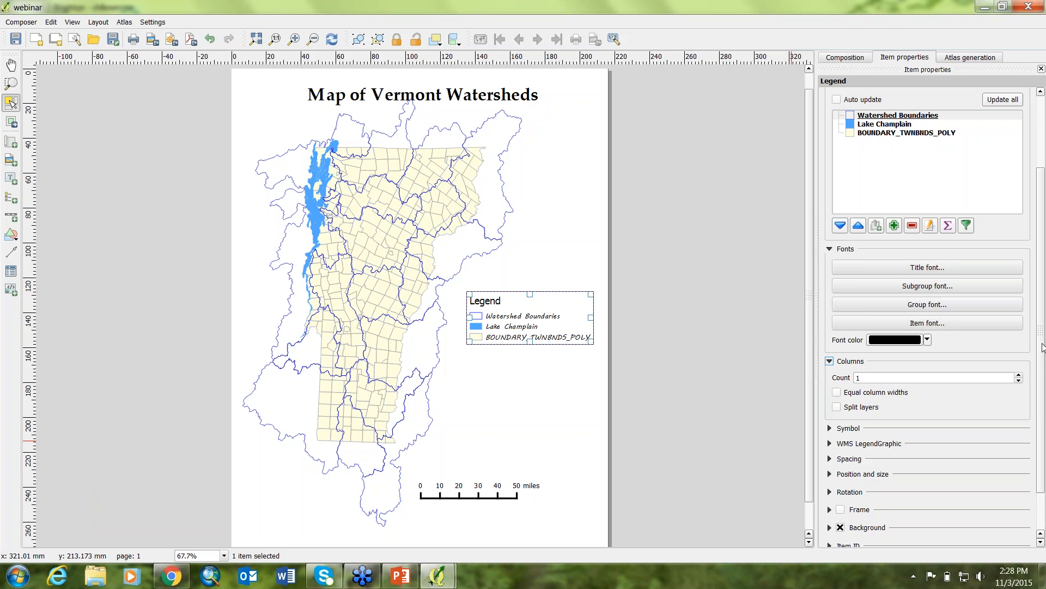
pyautogui.scroll(-2, 1043, 347)
pyautogui.click(830, 376)
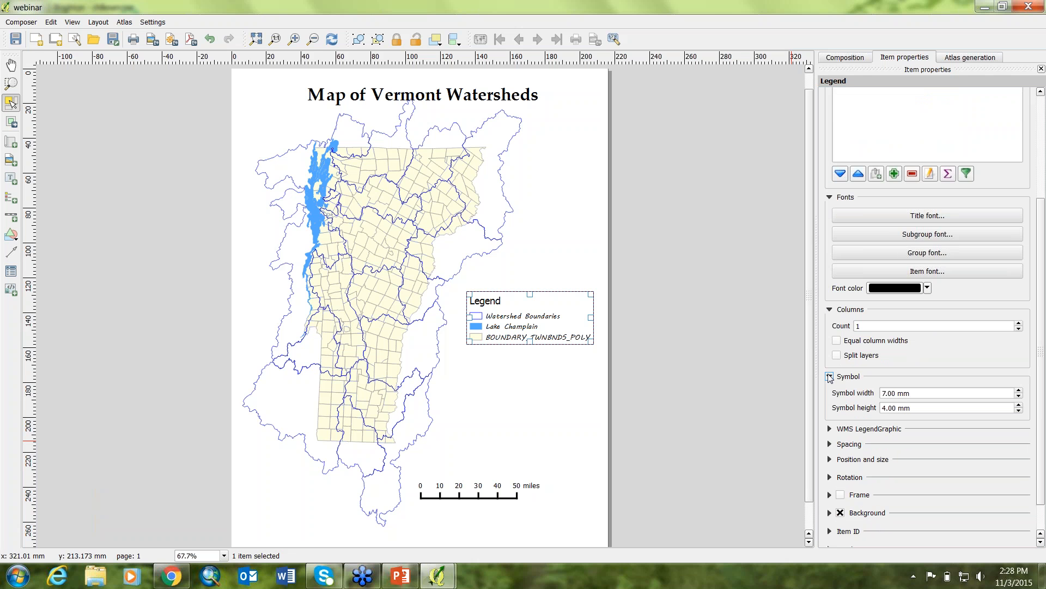
# Step: Examine the legend's spacing settings and its position and size options
pyautogui.click(829, 376)
pyautogui.click(830, 376)
pyautogui.scroll(-2, 1043, 352)
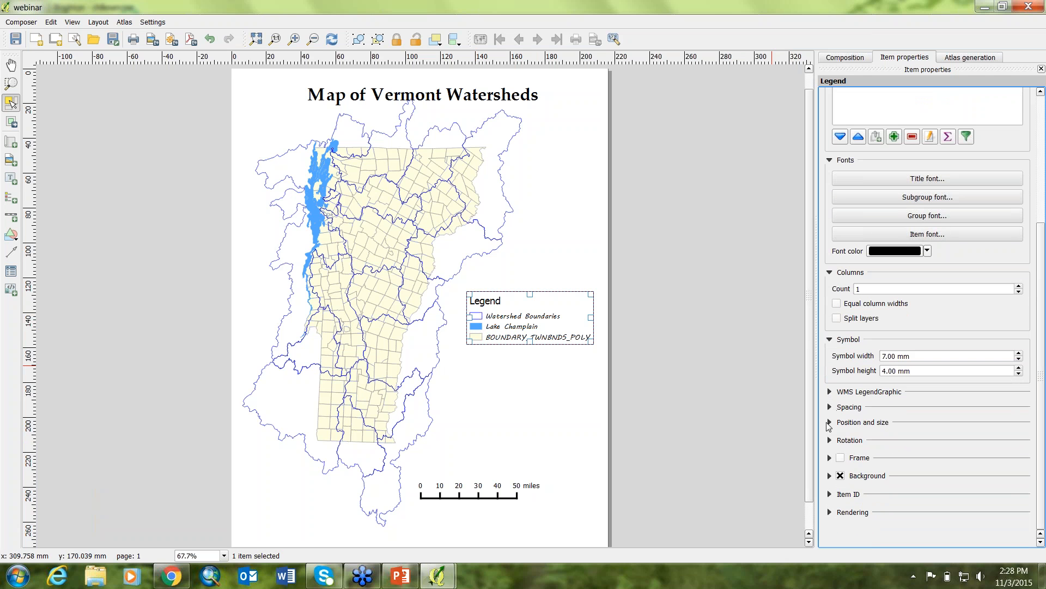
pyautogui.click(829, 407)
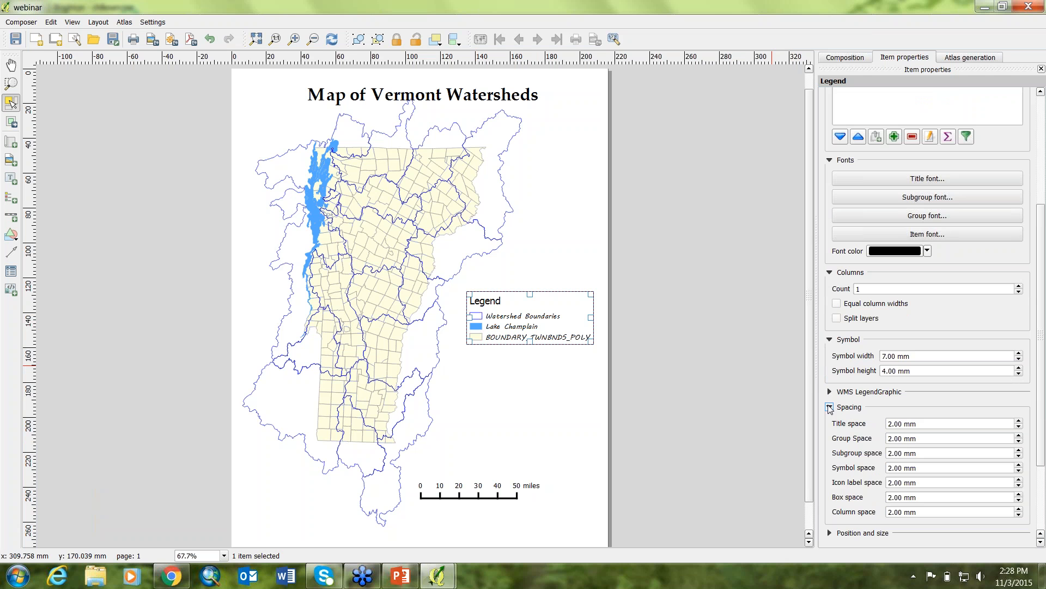
pyautogui.scroll(-3, 1042, 387)
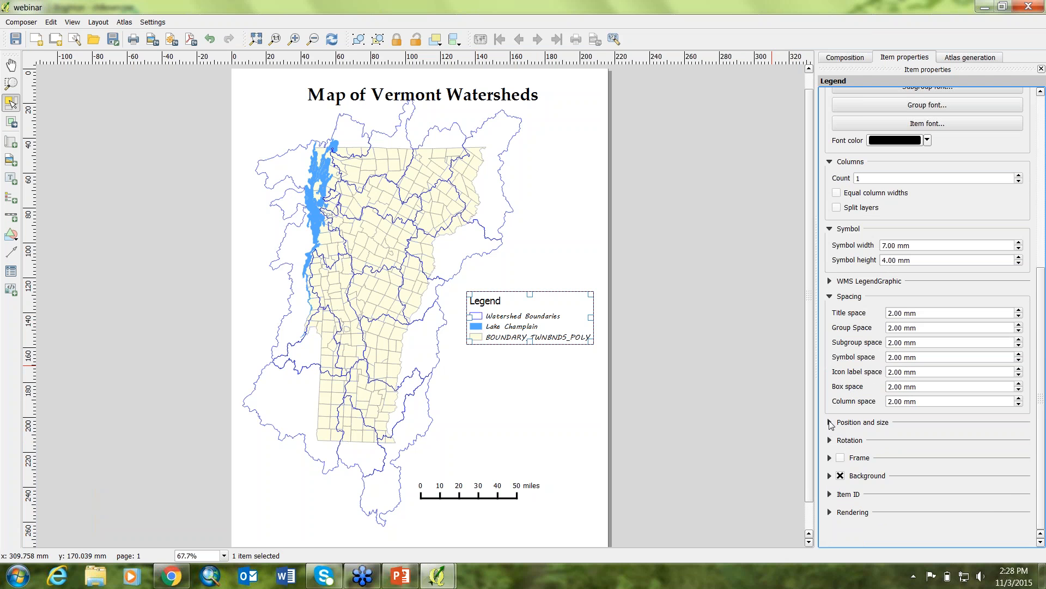
pyautogui.click(830, 423)
pyautogui.click(830, 423)
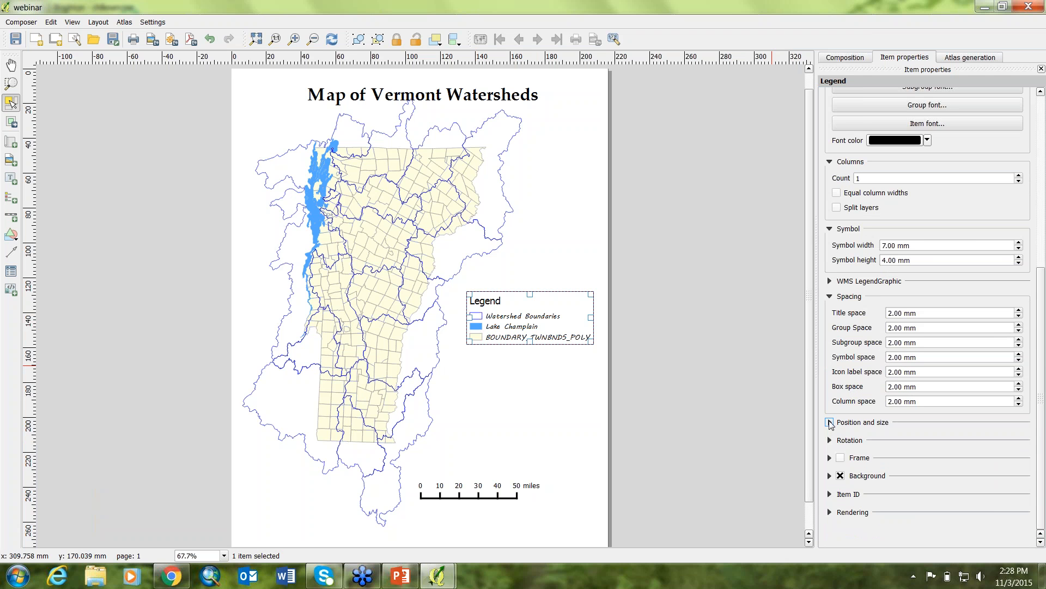
pyautogui.click(831, 423)
pyautogui.click(830, 423)
# Step: Shift the legend slightly and enlarge its box so the full BOUNDARY_TWNBNDS_POLY label fits with a small margin
pyautogui.moveTo(525, 313)
pyautogui.mouseDown()
pyautogui.moveTo(507, 362)
pyautogui.moveTo(519, 300)
pyautogui.mouseUp()
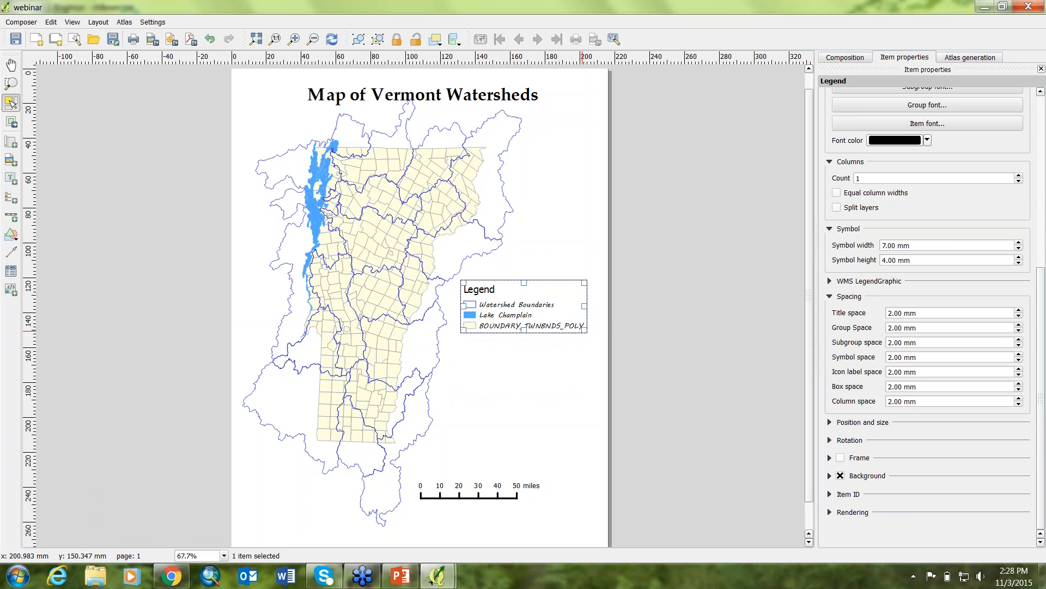
pyautogui.moveTo(464, 332); pyautogui.dragTo(446, 348)
pyautogui.moveTo(584, 345); pyautogui.dragTo(523, 337)
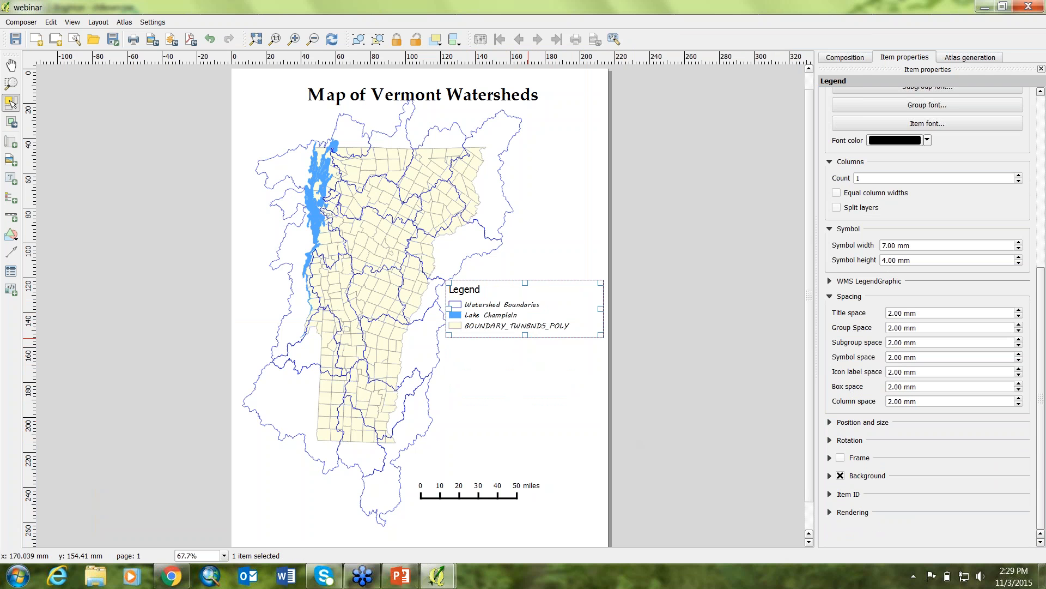
pyautogui.moveTo(525, 335); pyautogui.dragTo(525, 341)
pyautogui.moveTo(600, 312); pyautogui.dragTo(578, 311)
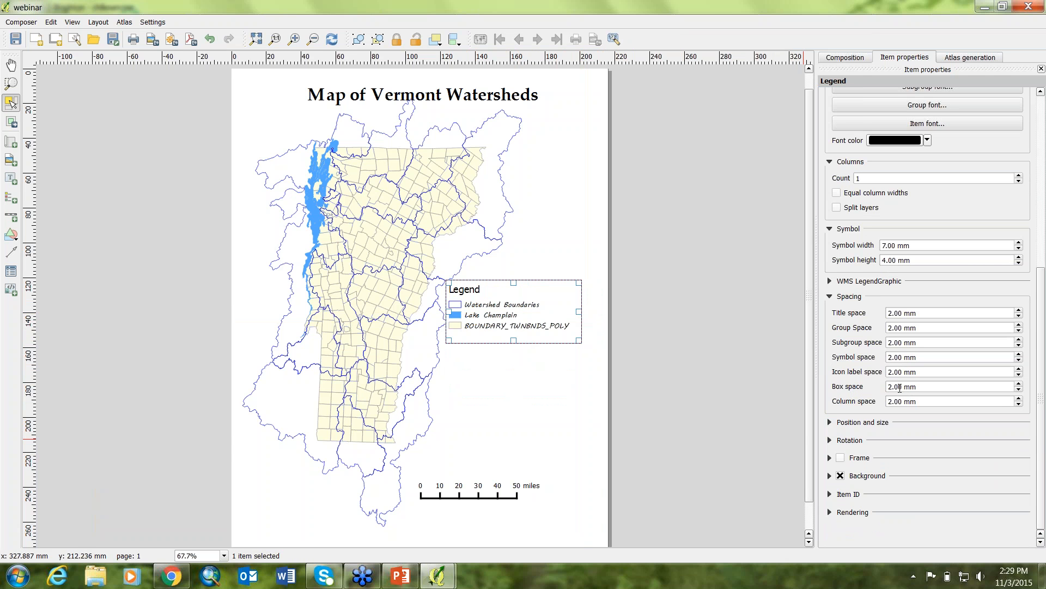
# Step: Turn on the legend's frame and give the legend a light yellow background color
pyautogui.click(830, 440)
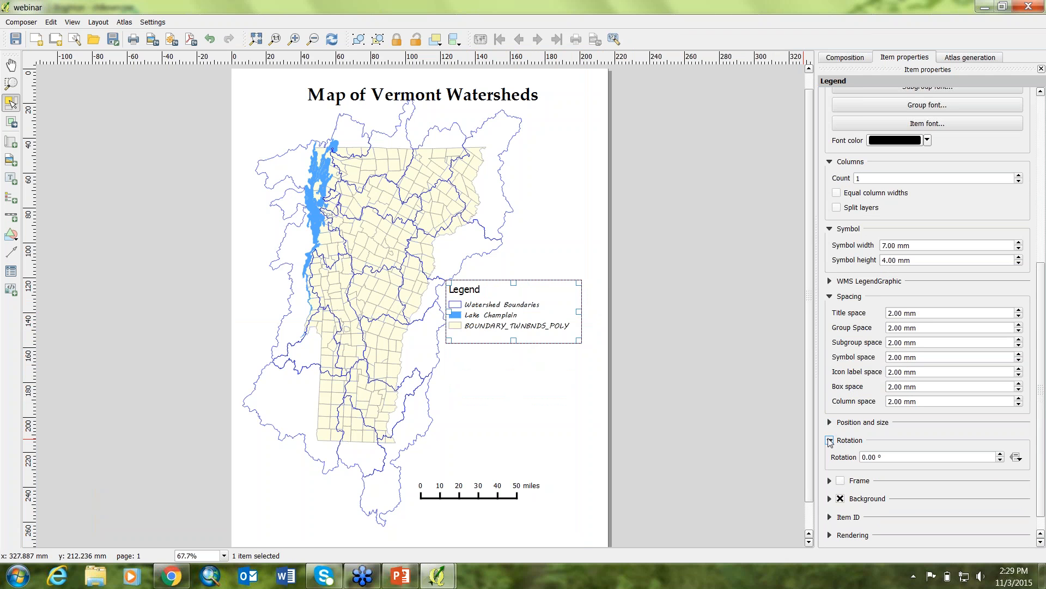
pyautogui.click(830, 440)
pyautogui.click(840, 458)
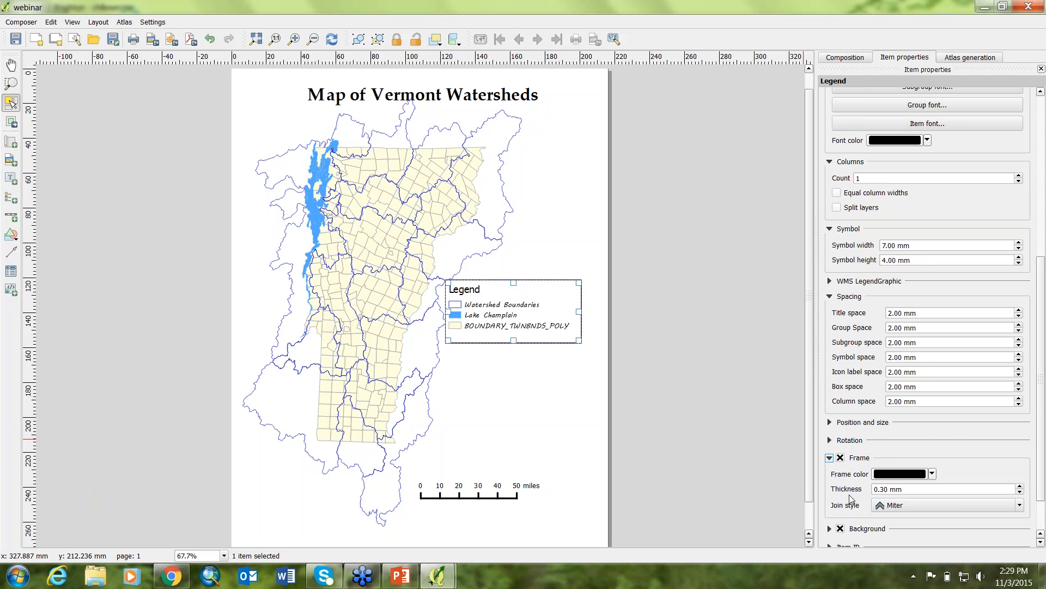
pyautogui.scroll(-3, 1043, 400)
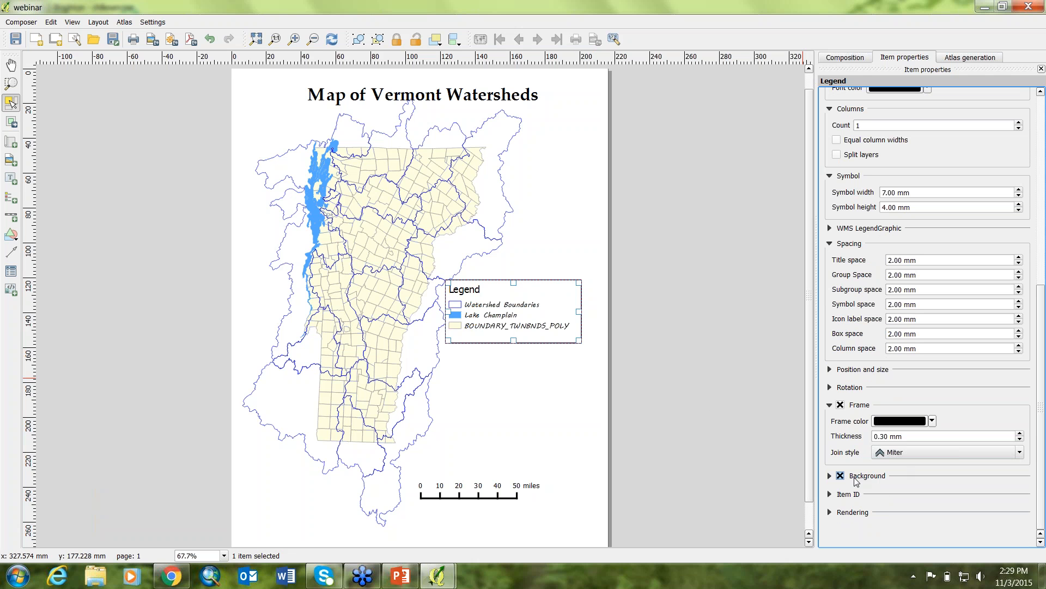
pyautogui.click(830, 476)
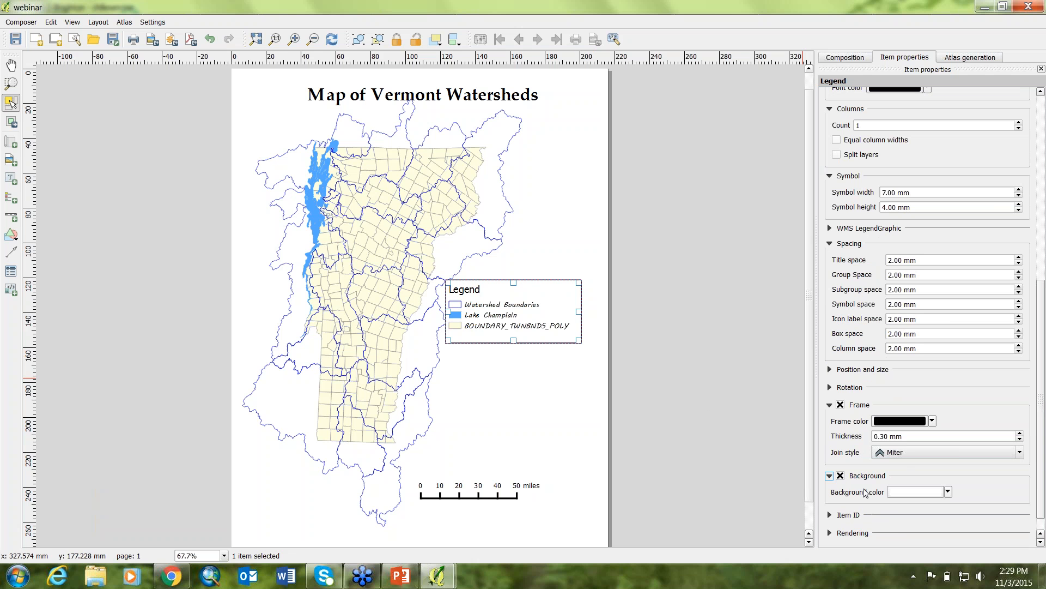
pyautogui.click(949, 490)
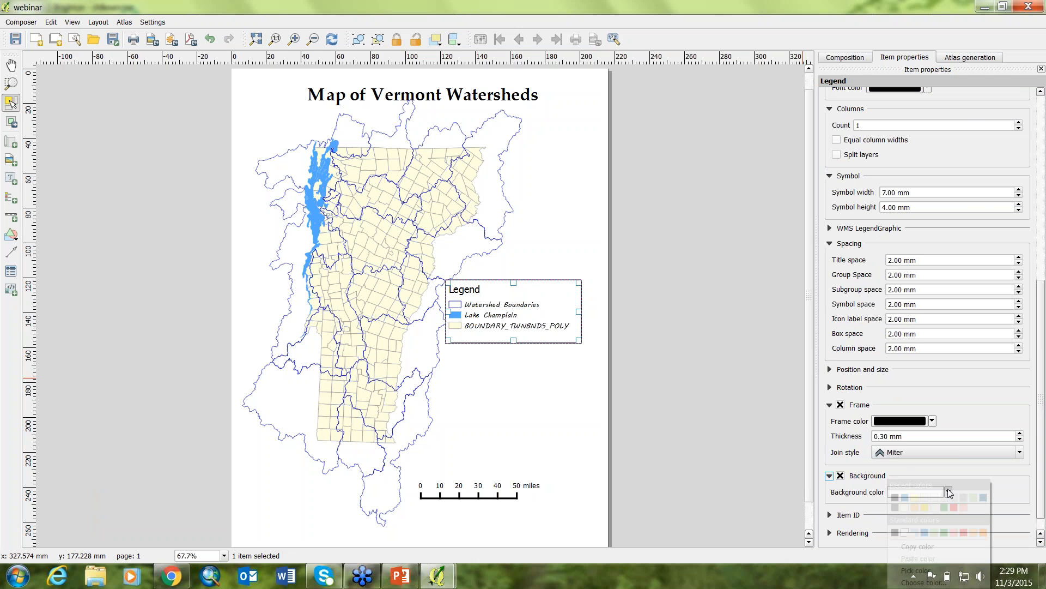
pyautogui.click(916, 496)
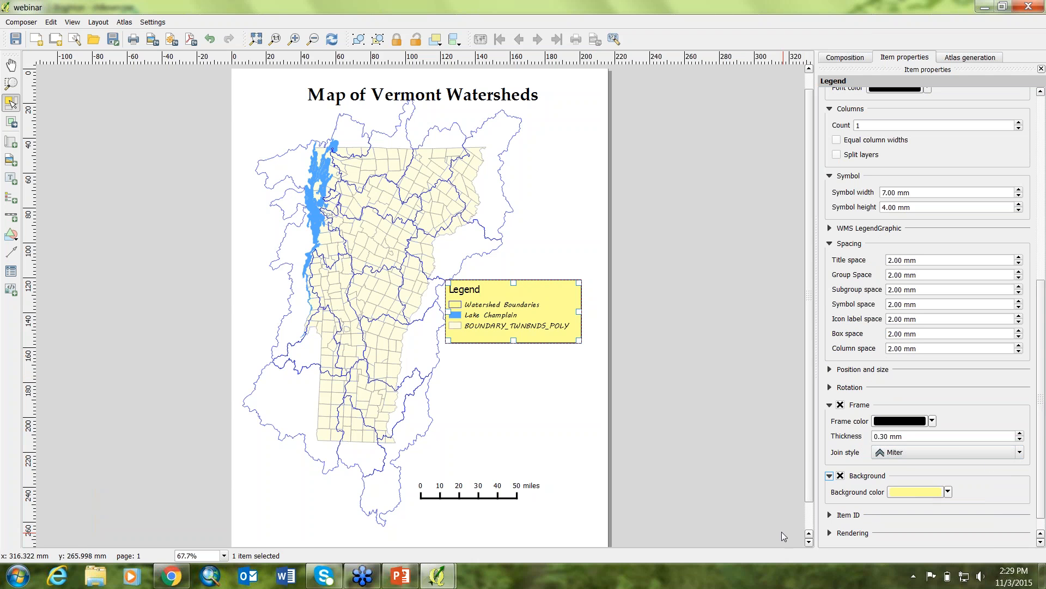
# Step: Examine the legend's rendering options, including the blending modes, transparency and exclusion from exports
pyautogui.click(1040, 544)
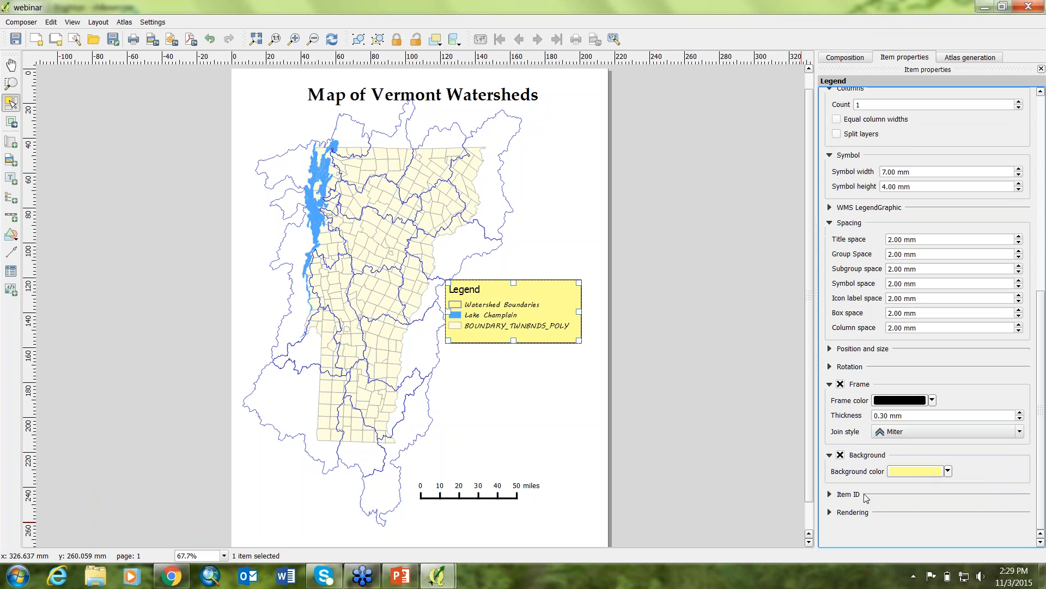
pyautogui.click(830, 513)
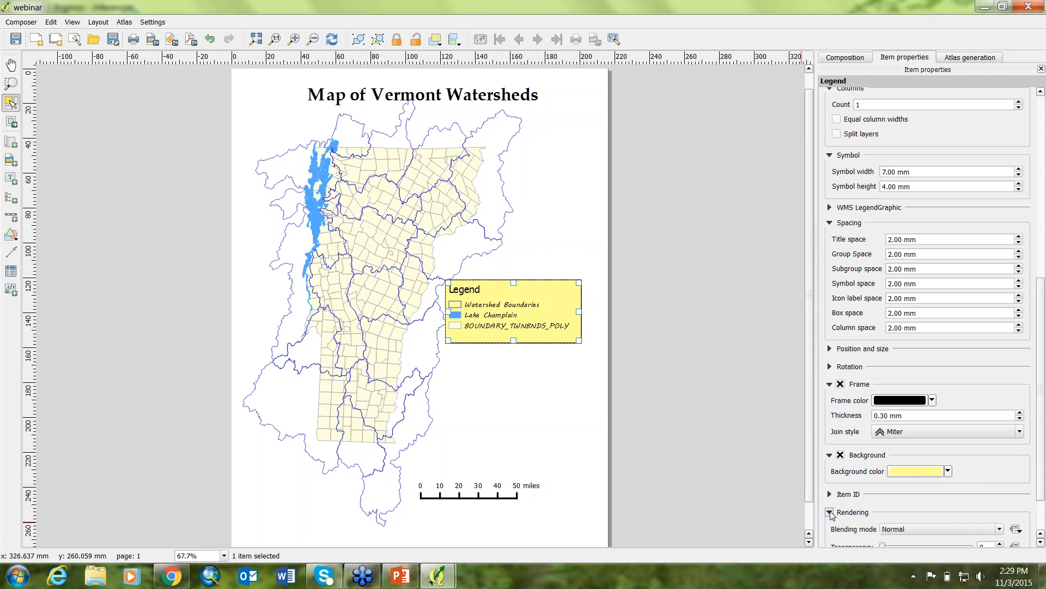
pyautogui.click(1039, 541)
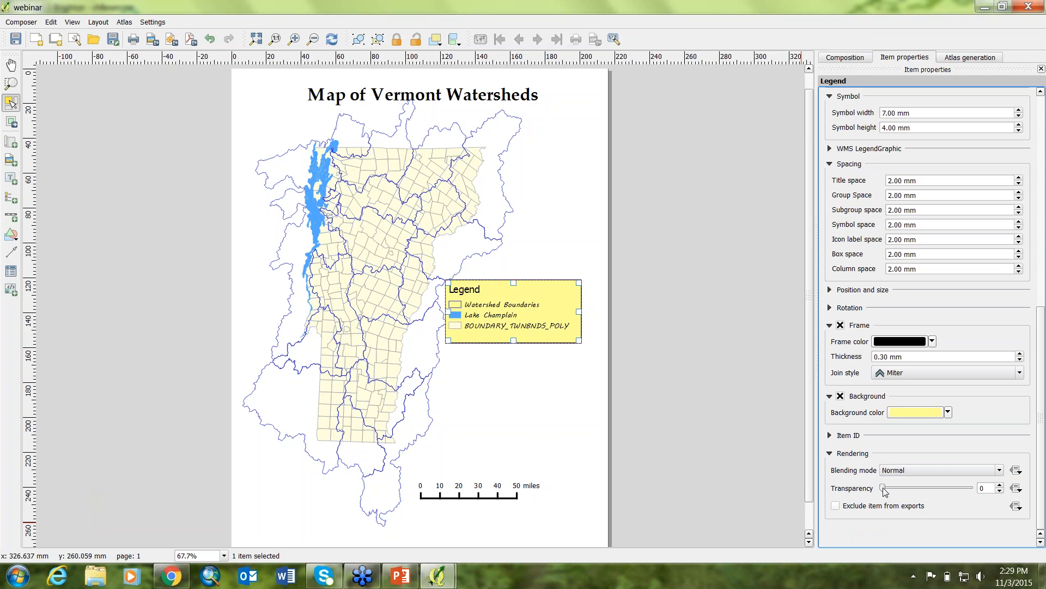
pyautogui.click(1001, 471)
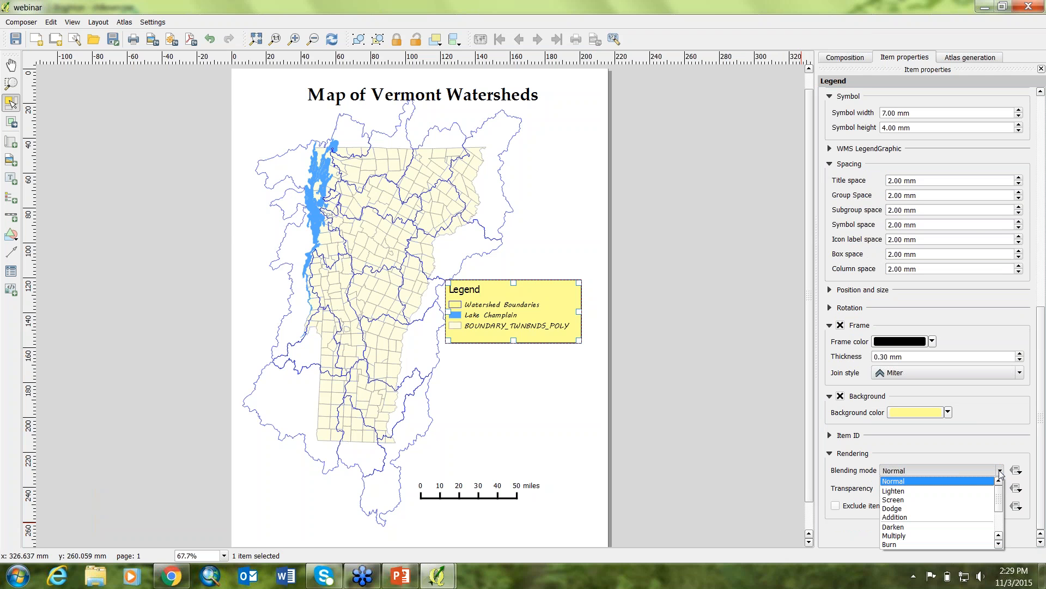
pyautogui.click(1000, 473)
pyautogui.click(1001, 475)
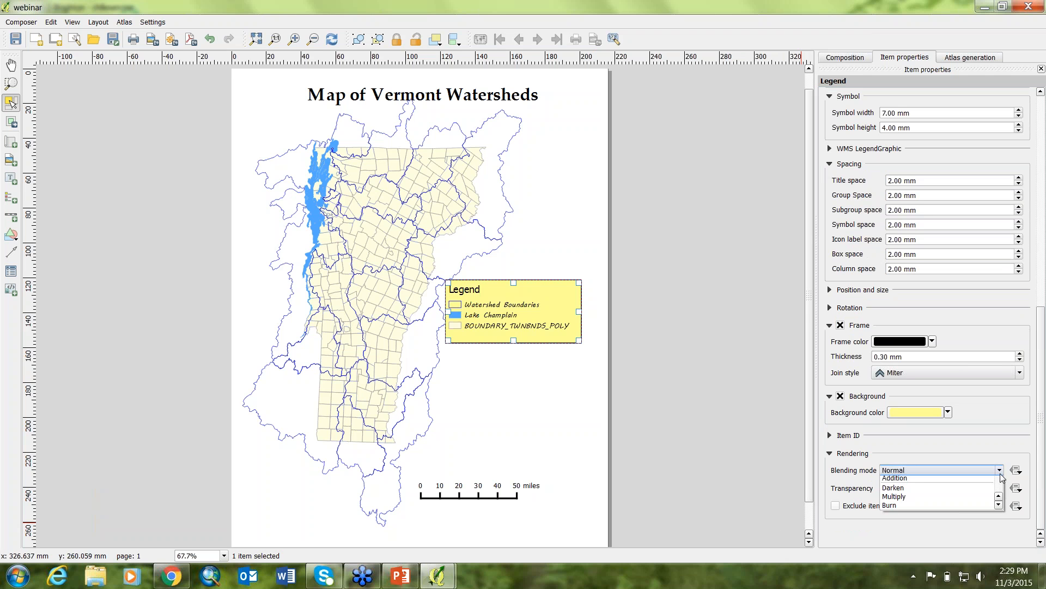
pyautogui.click(999, 479)
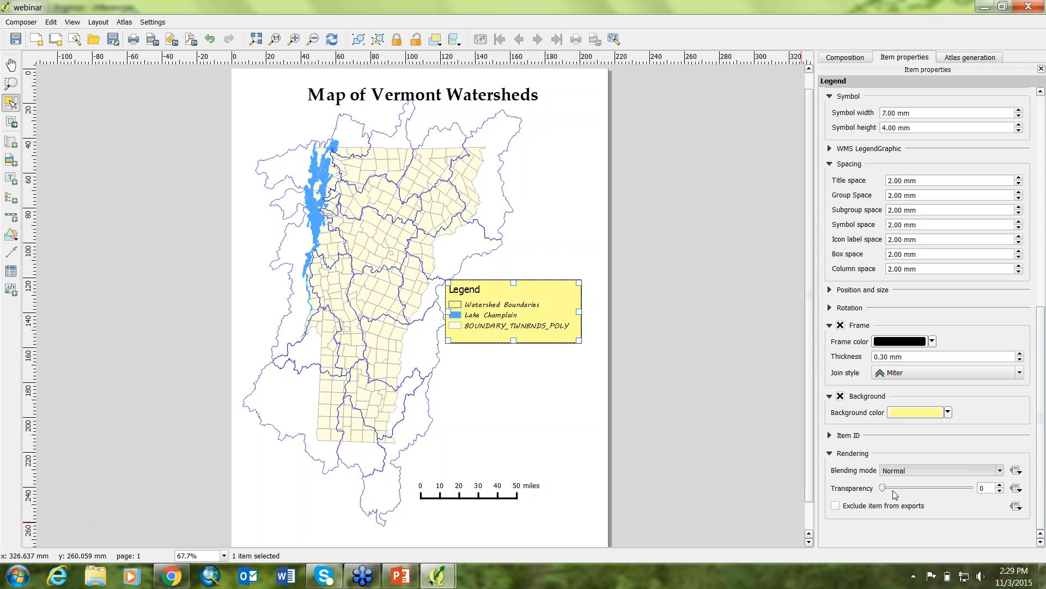
pyautogui.click(1000, 470)
pyautogui.click(976, 479)
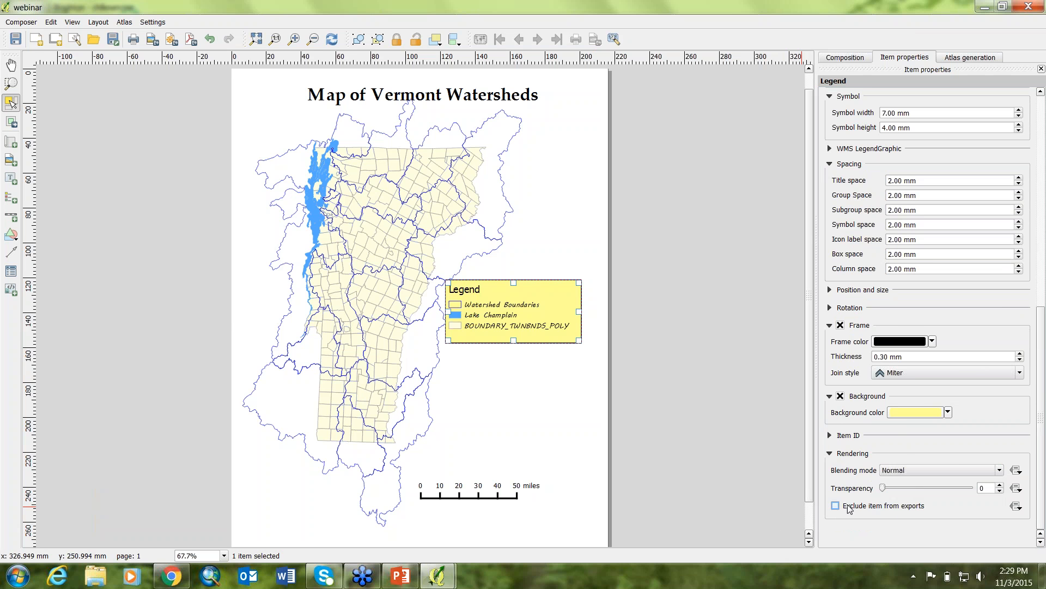
pyautogui.click(830, 454)
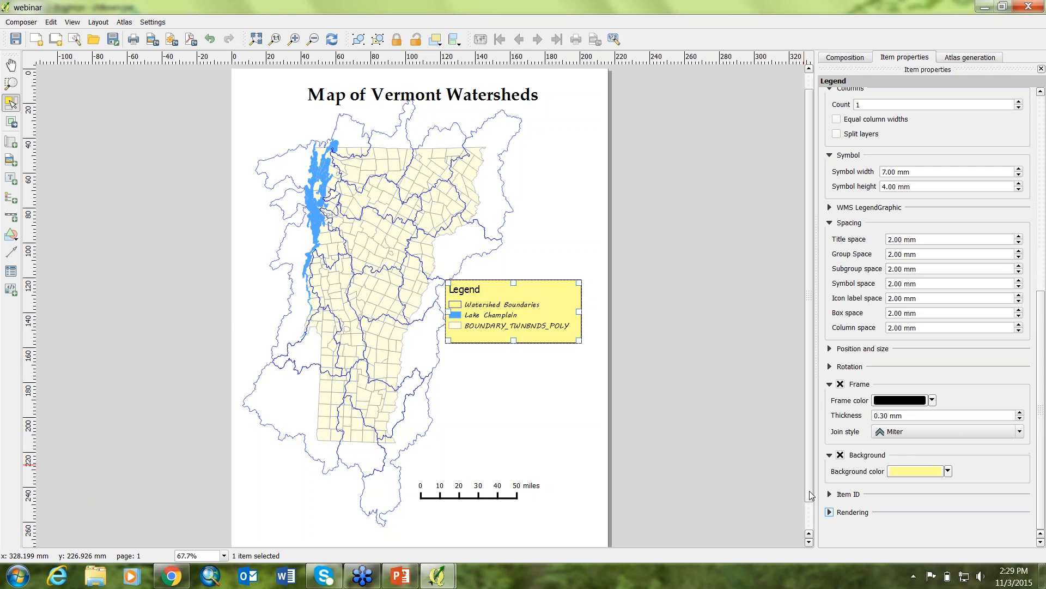
# Step: Move the legend down the page to just above the scale bar
pyautogui.moveTo(510, 329); pyautogui.dragTo(507, 422)
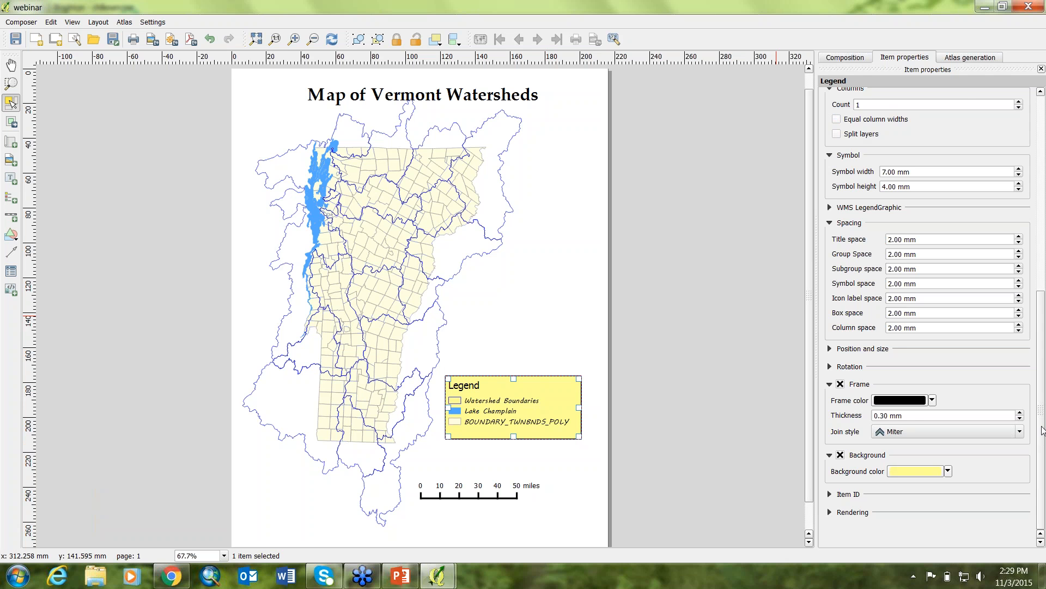
pyautogui.moveTo(1042, 428); pyautogui.dragTo(1041, 230)
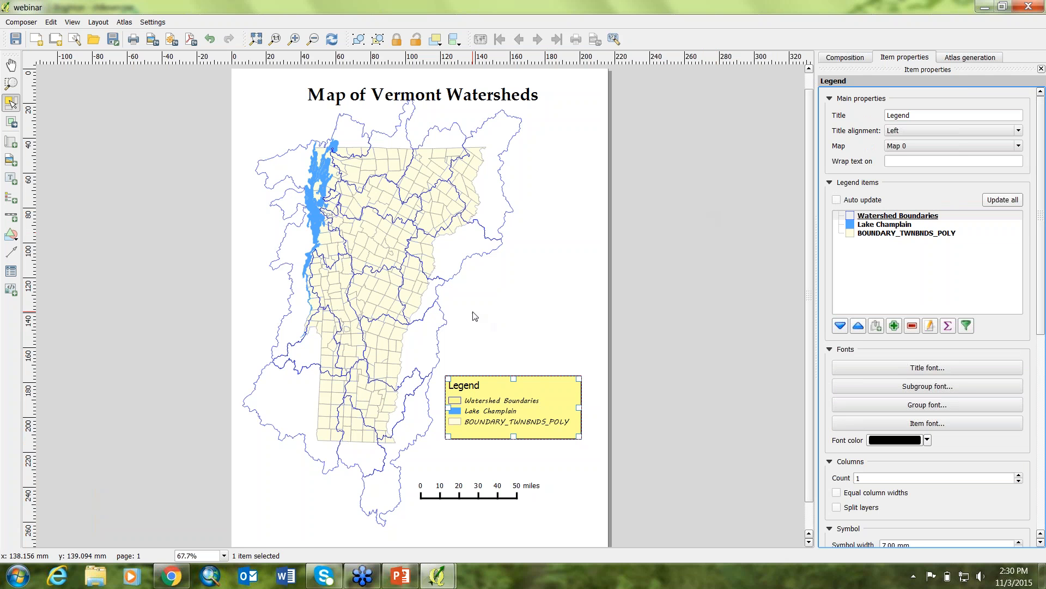
# Step: Draw an empty, roughly square picture item above the legend and display the symbol previews from its search directories
pyautogui.click(9, 159)
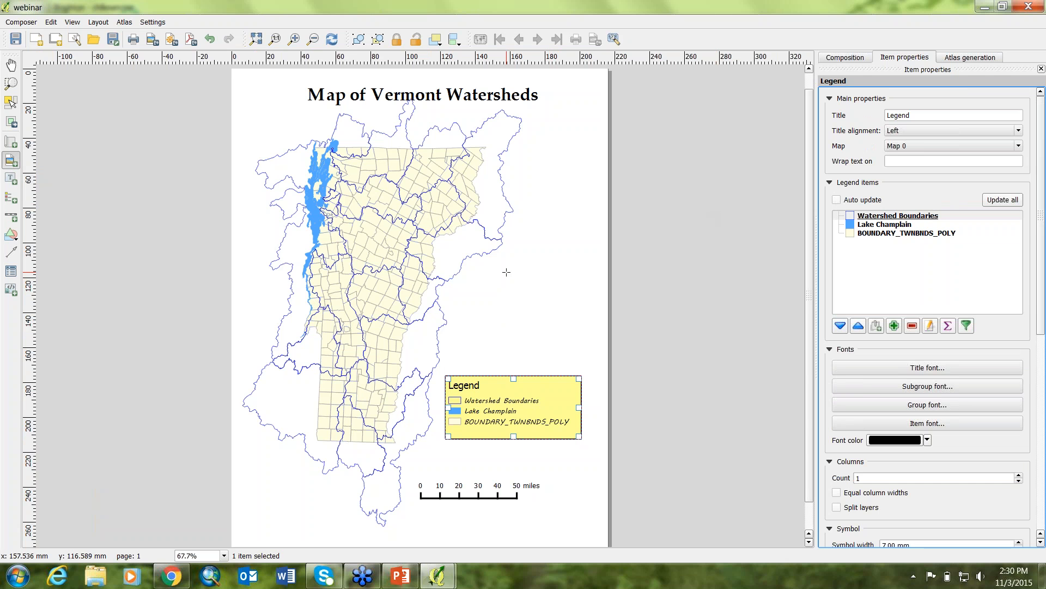
pyautogui.moveTo(506, 271); pyautogui.dragTo(571, 332)
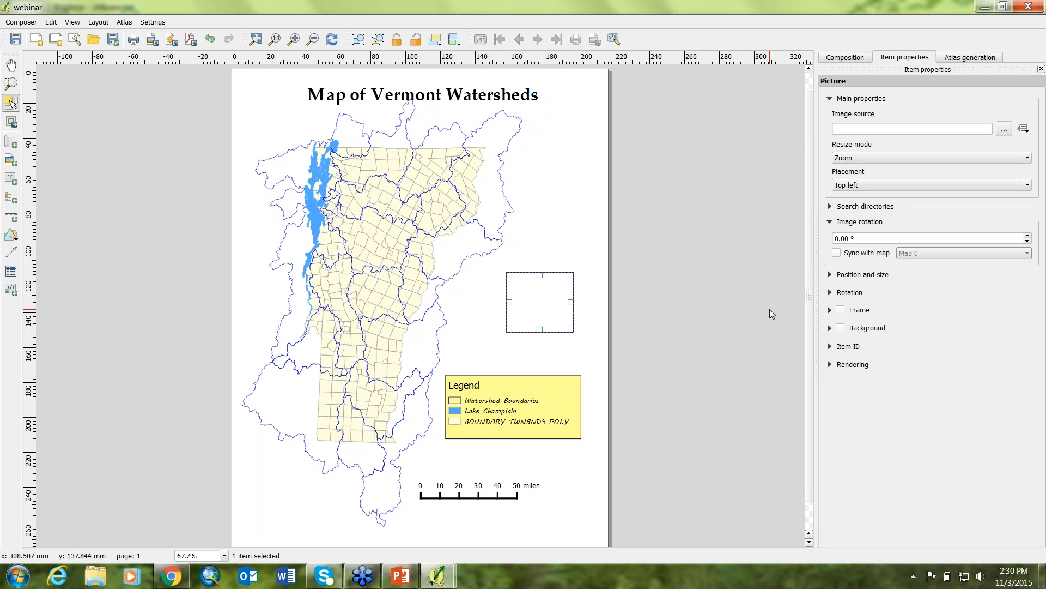
pyautogui.click(829, 206)
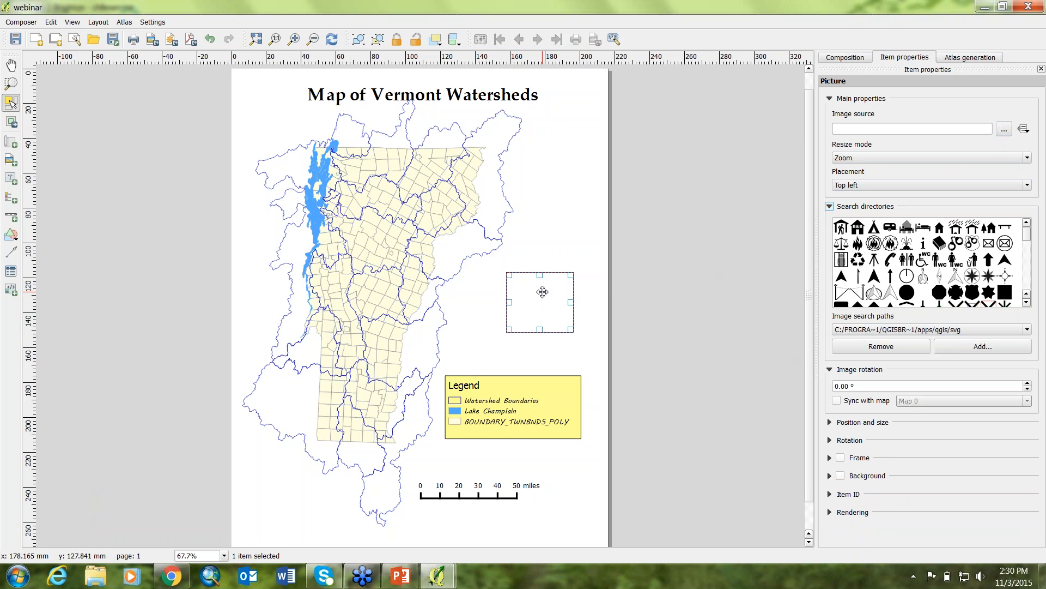
pyautogui.click(829, 207)
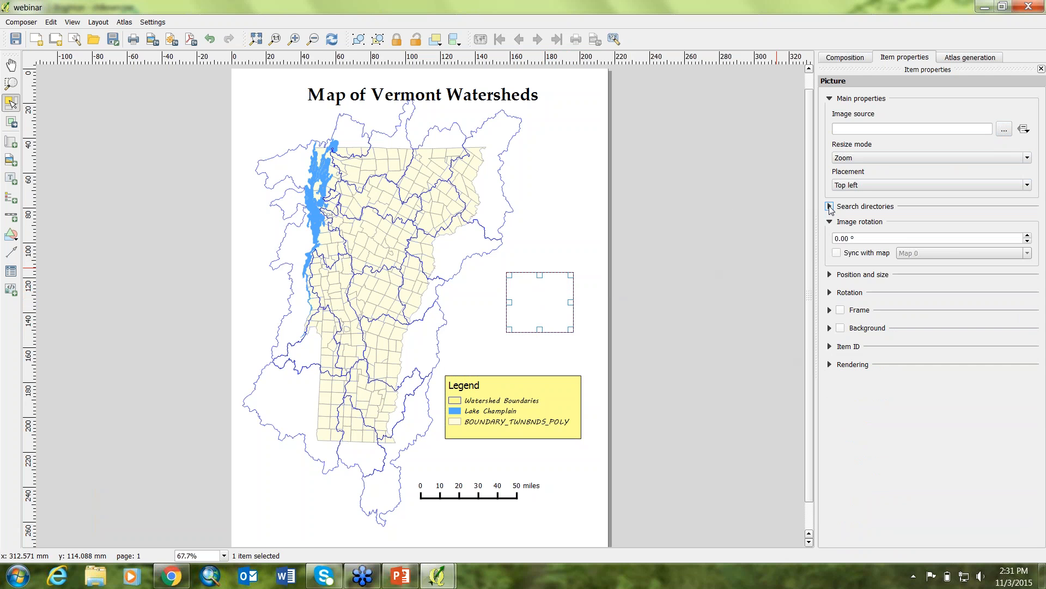
pyautogui.click(830, 206)
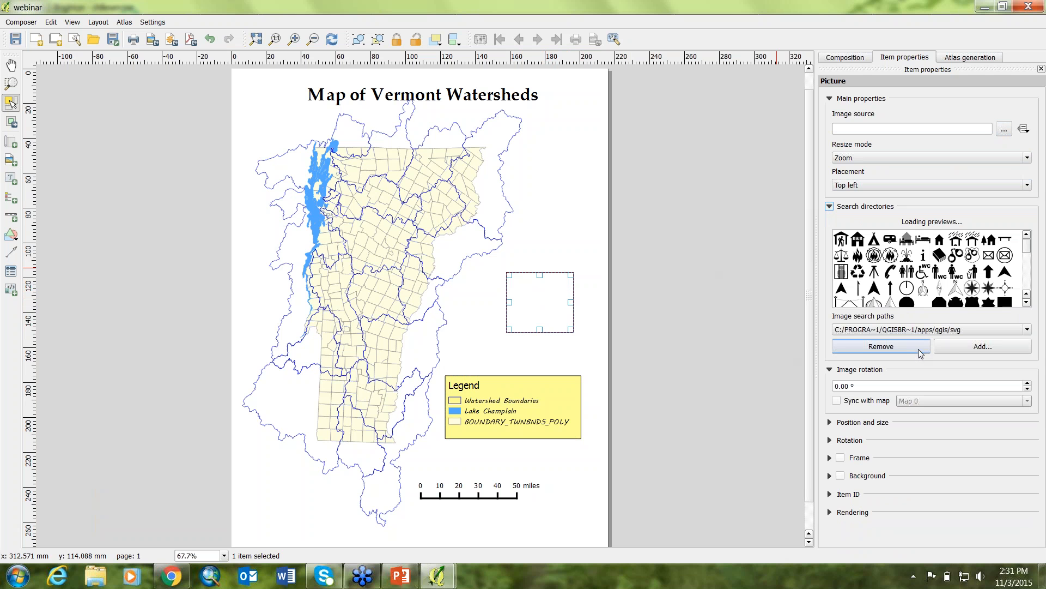
pyautogui.moveTo(1027, 247)
pyautogui.mouseDown()
pyautogui.moveTo(1029, 280)
pyautogui.moveTo(1030, 247)
pyautogui.mouseUp()
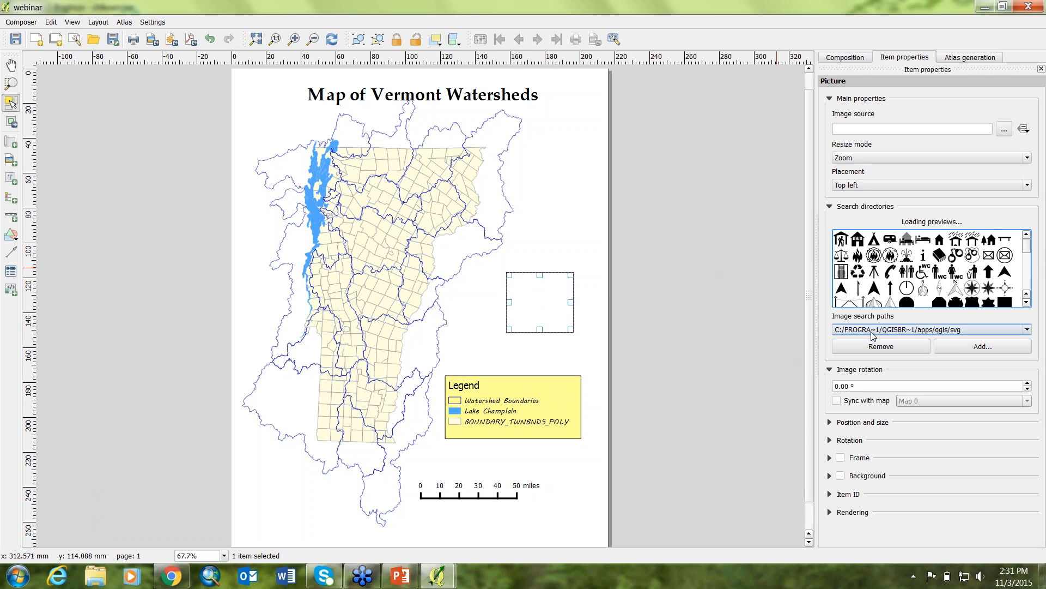
# Step: Set the image search path to the svg/arrows folder and use NorthArrow_05.svg as the picture
pyautogui.click(1028, 331)
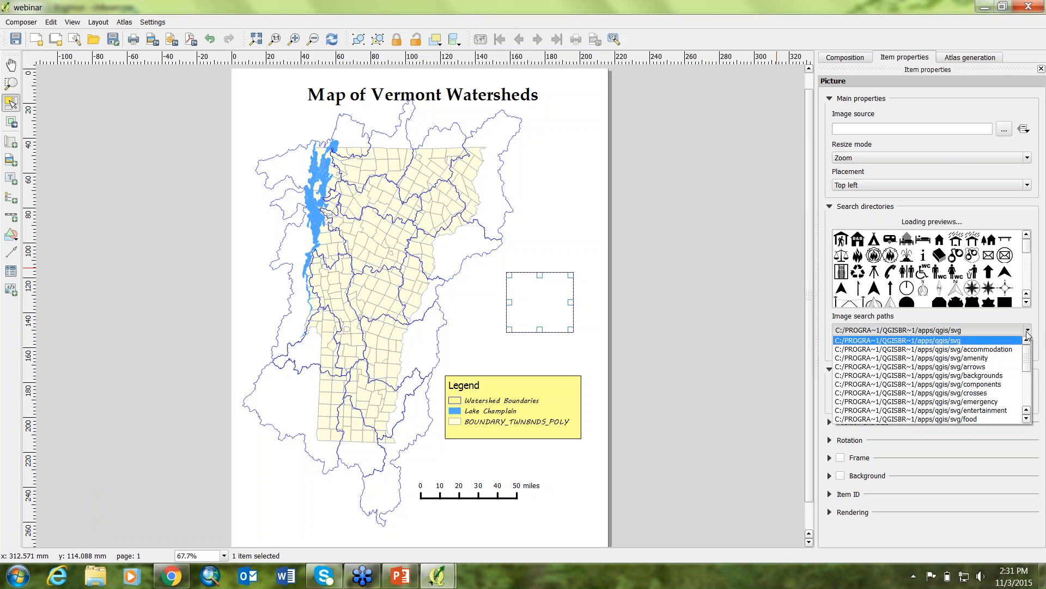
pyautogui.click(983, 367)
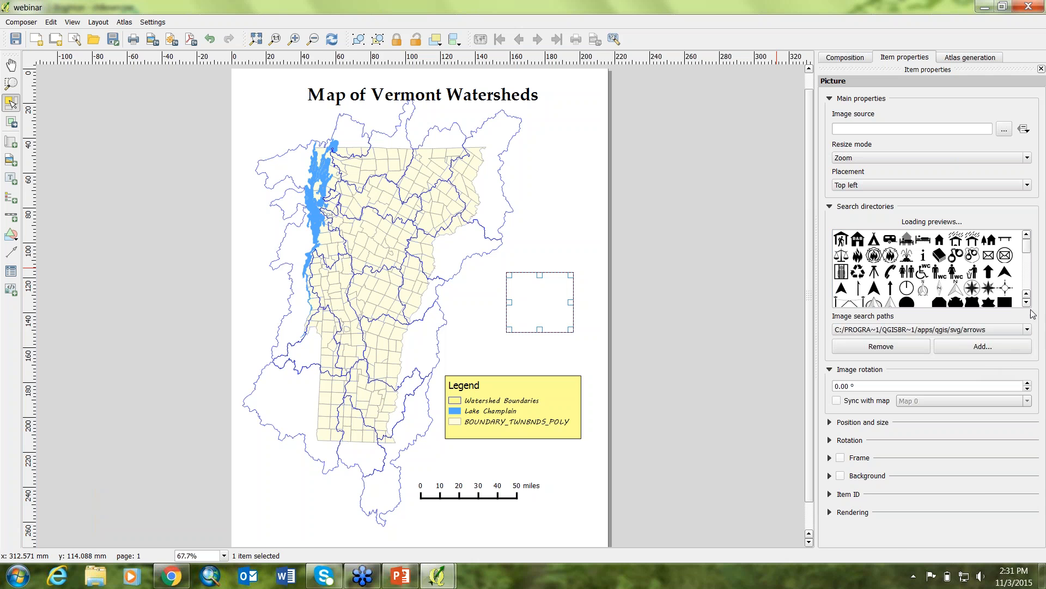
pyautogui.click(984, 348)
pyautogui.click(1012, 539)
pyautogui.click(1026, 303)
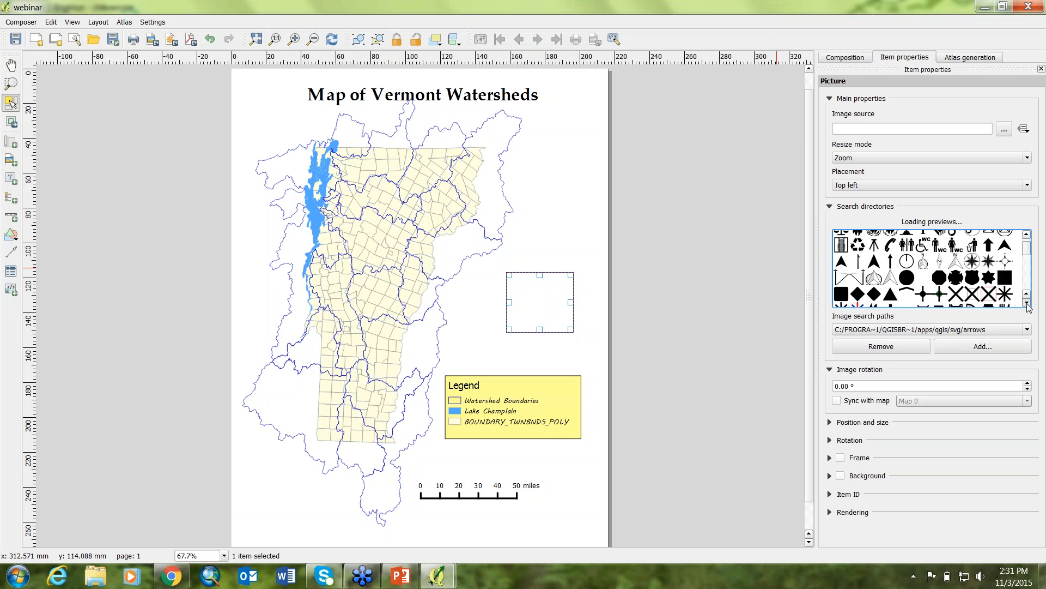
pyautogui.click(1026, 304)
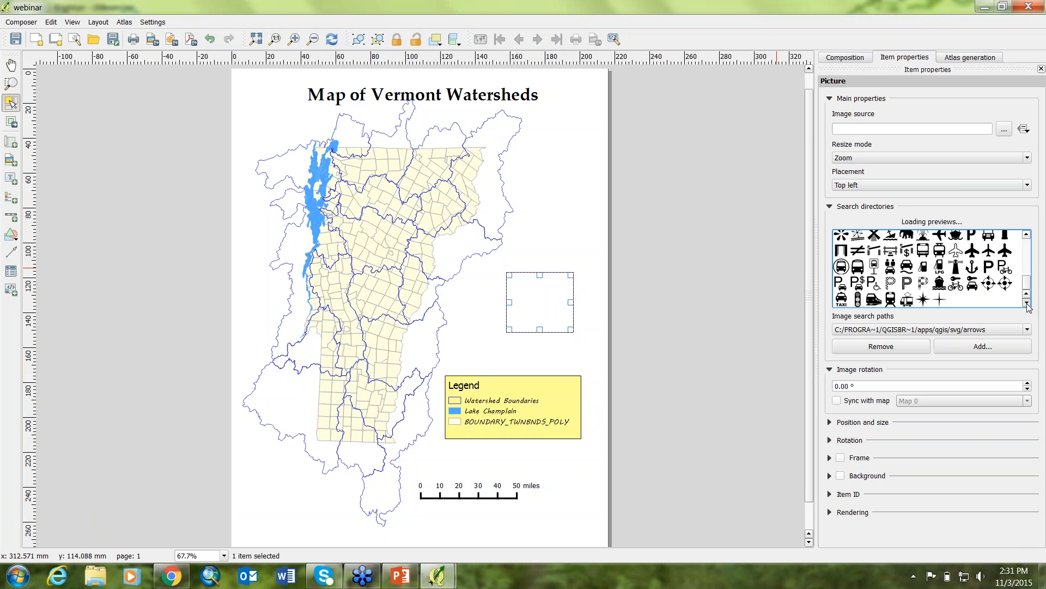
pyautogui.moveTo(1027, 284); pyautogui.dragTo(1026, 250)
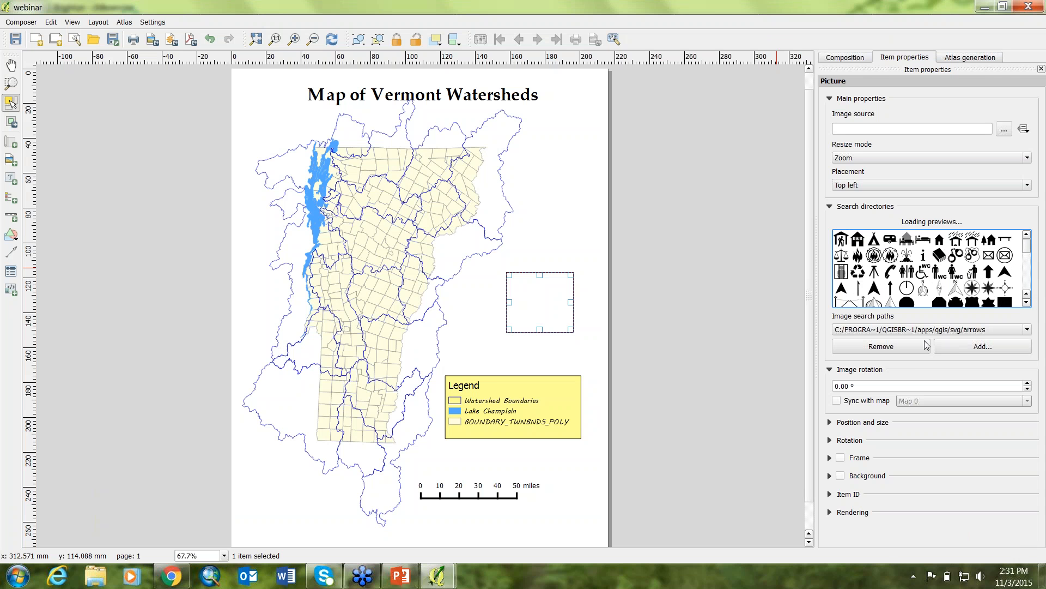
pyautogui.click(973, 288)
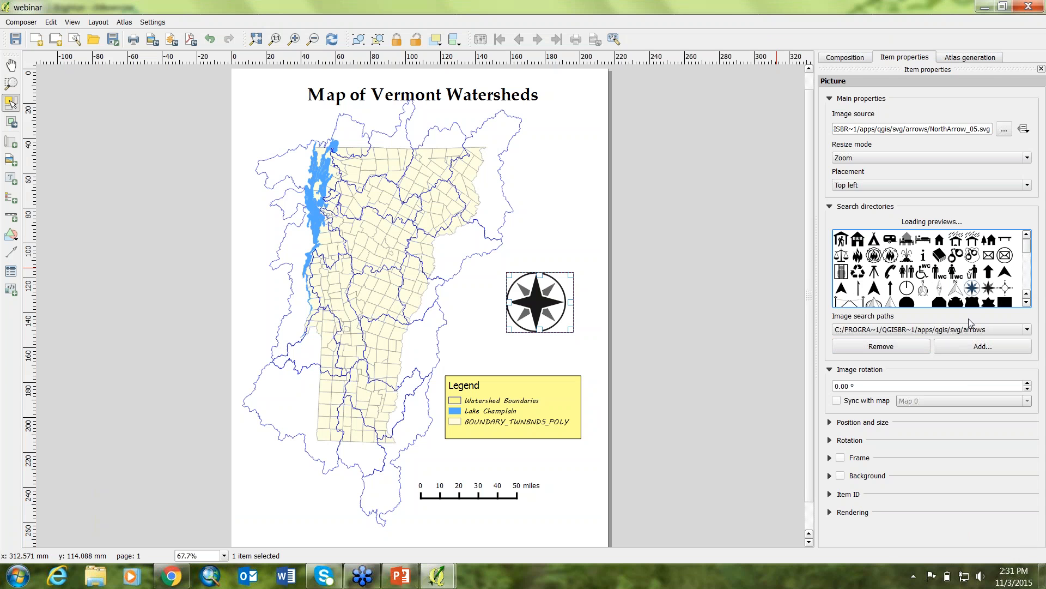
# Step: Change the north arrow picture to NorthArrow_04.svg, shrink it, and place it just above the legend
pyautogui.click(955, 289)
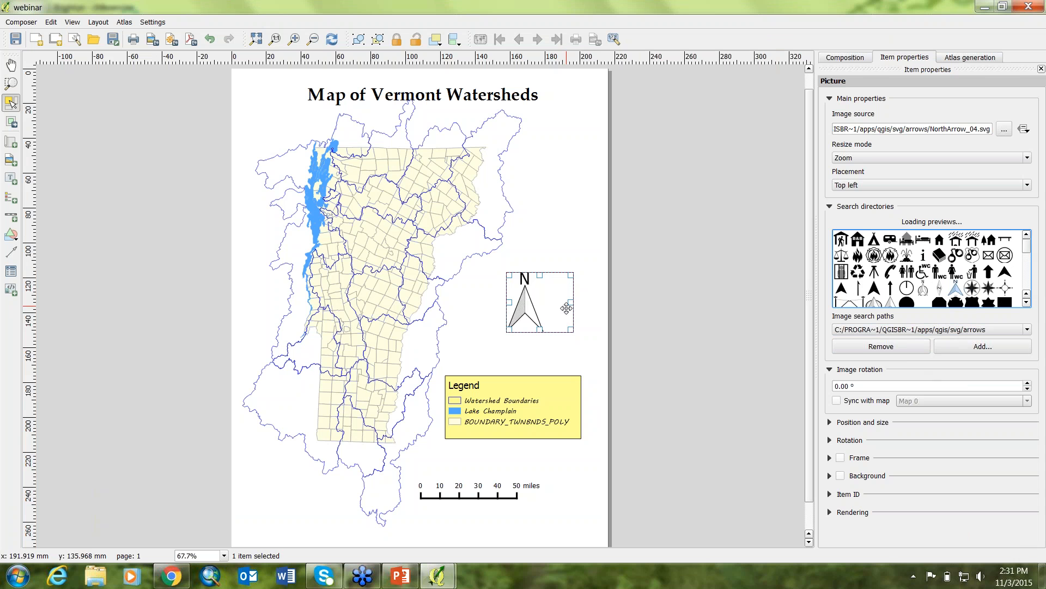
pyautogui.moveTo(571, 275); pyautogui.dragTo(523, 312)
pyautogui.click(558, 335)
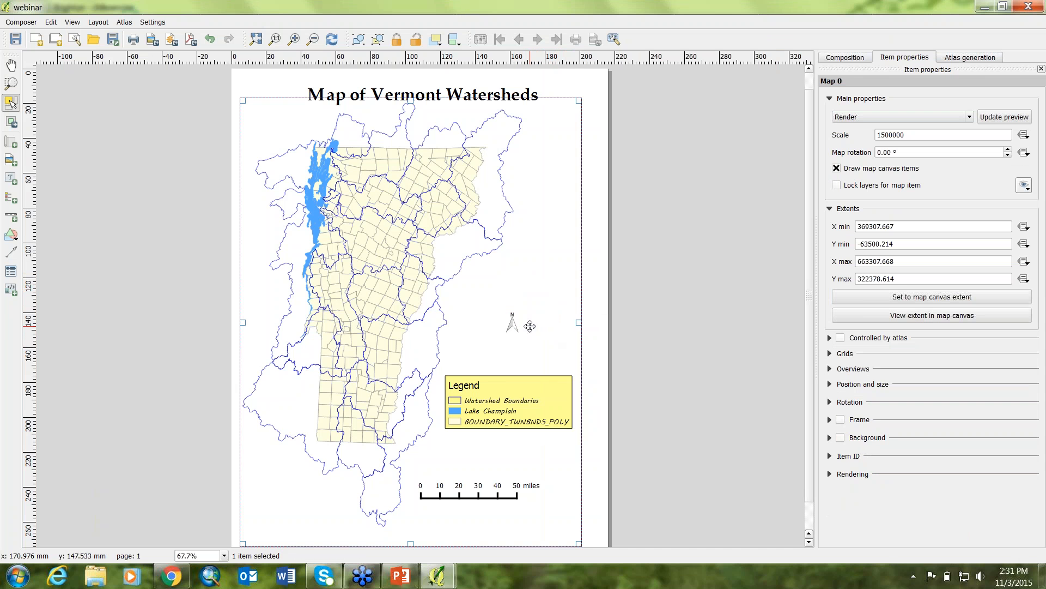
pyautogui.moveTo(513, 329); pyautogui.dragTo(510, 359)
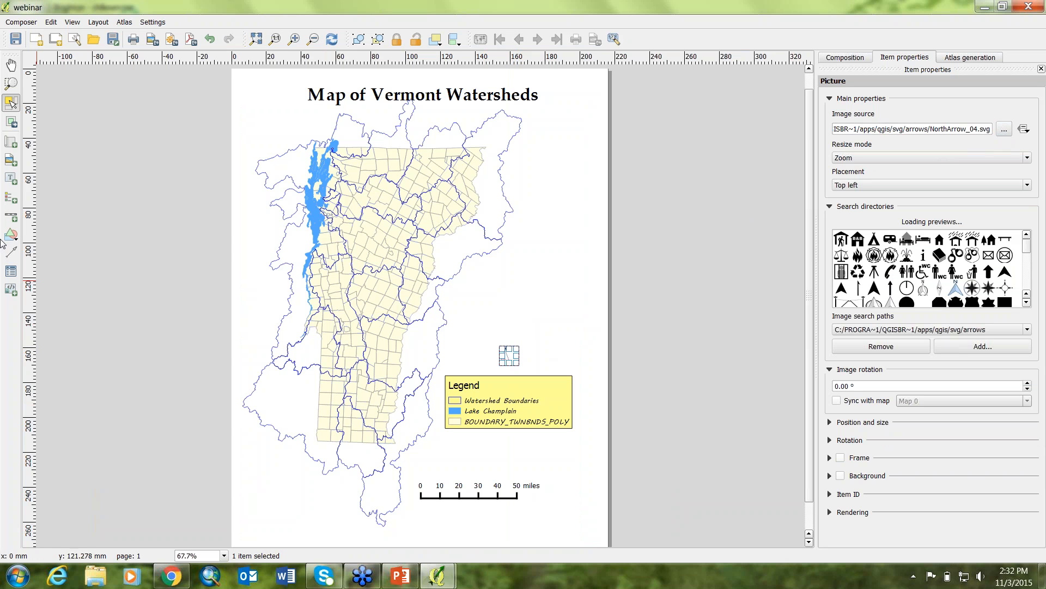
# Step: Draw an attribute table of the BOUNDARY_TWNBNDS_POLY layer in the blank area above the north arrow
pyautogui.click(11, 272)
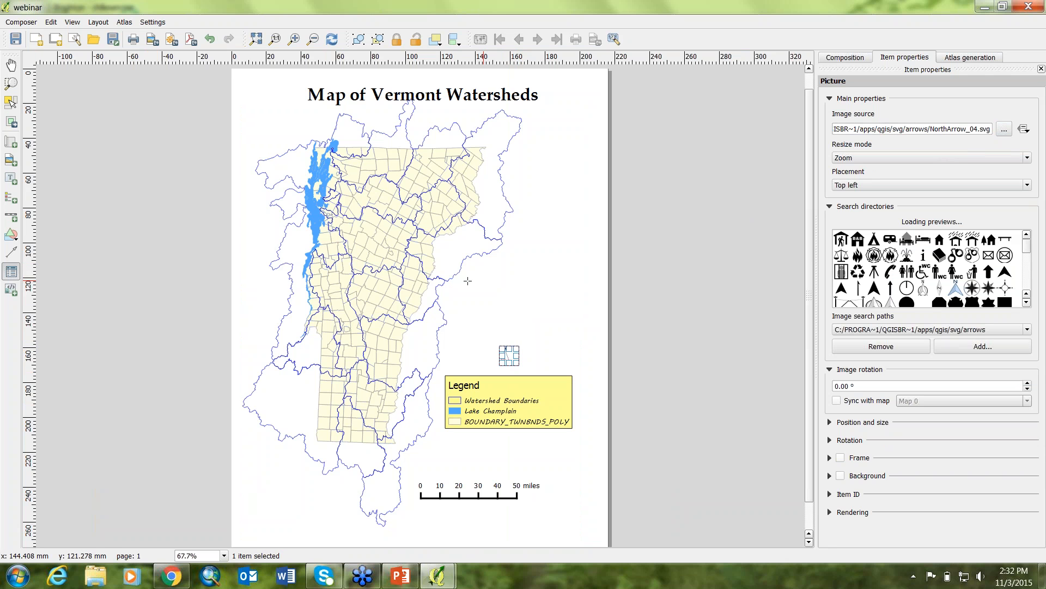
pyautogui.moveTo(477, 269); pyautogui.dragTo(578, 332)
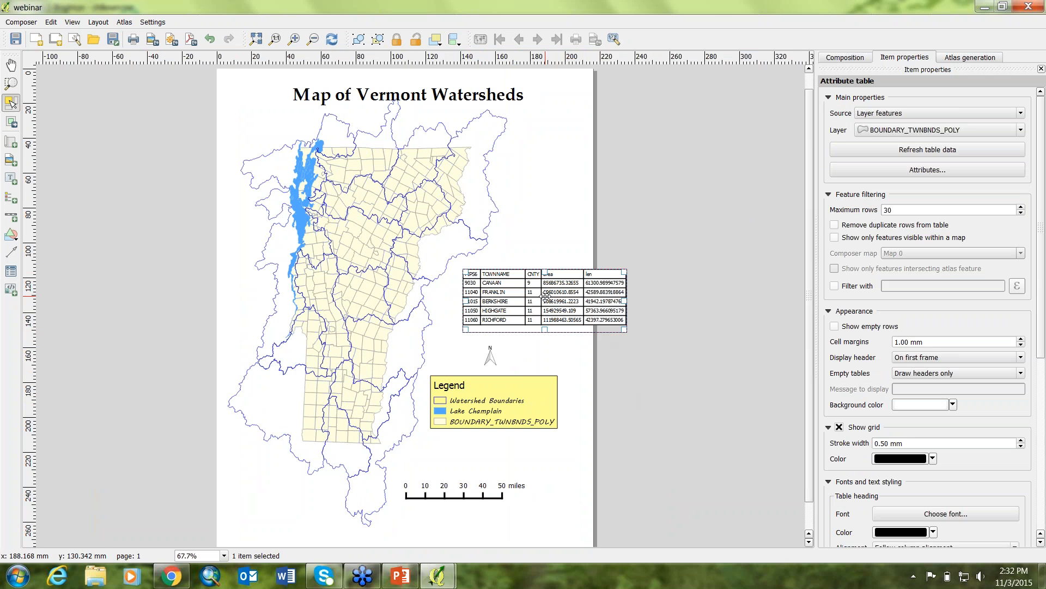
pyautogui.click(294, 40)
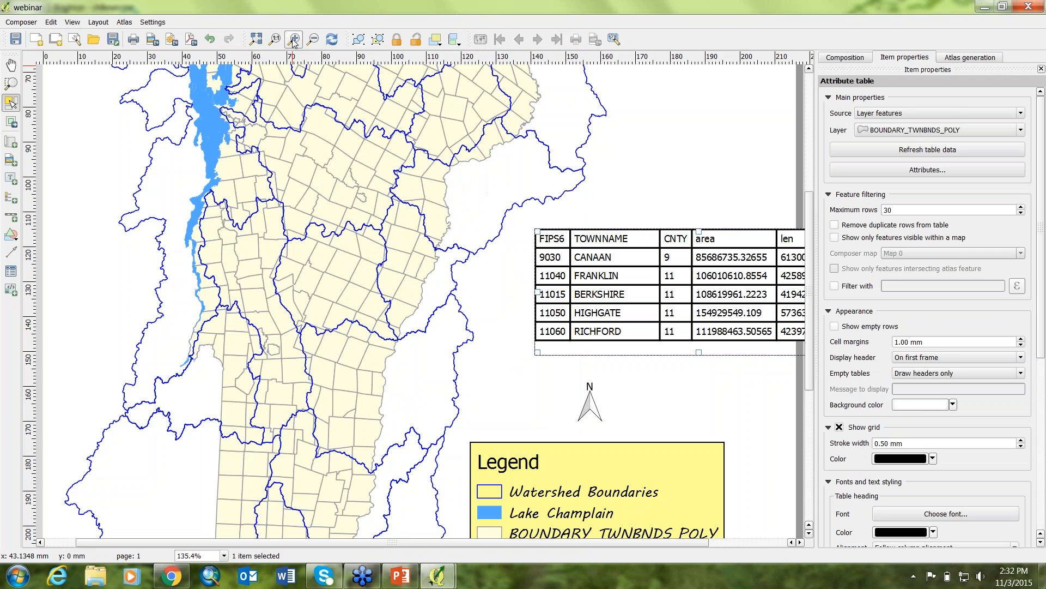
pyautogui.click(800, 542)
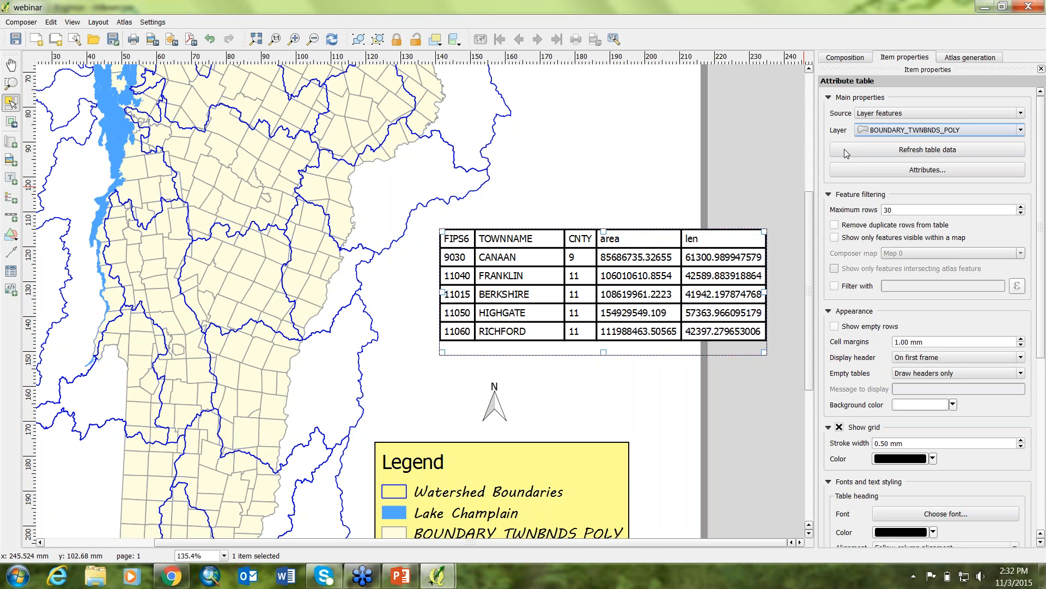
# Step: Check the project's layer list in the main QGIS window and return to the webinar composer
pyautogui.moveTo(437, 575)
pyautogui.click(386, 531)
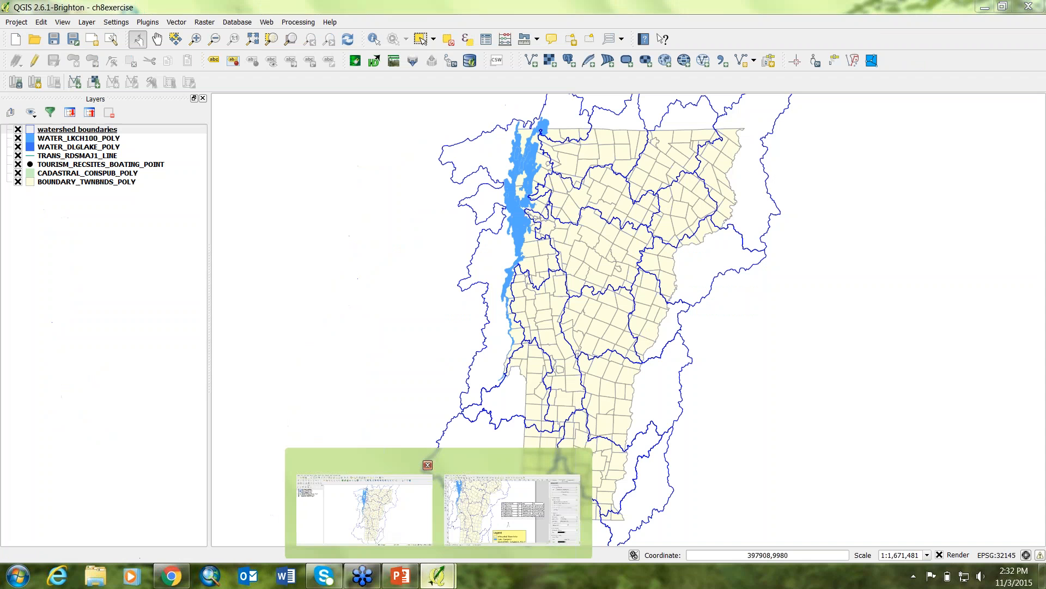
pyautogui.click(483, 548)
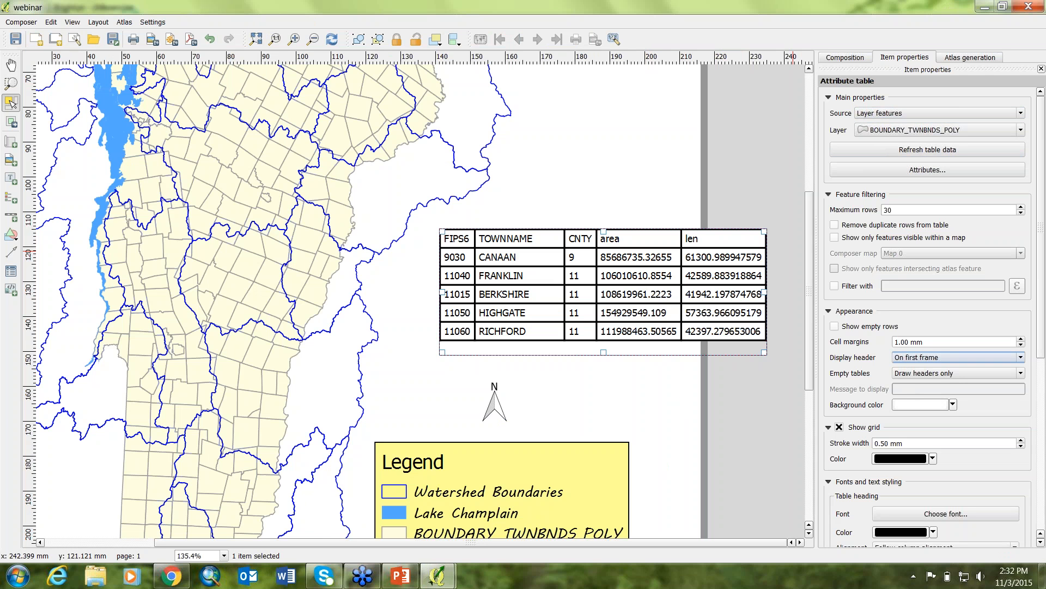
# Step: Set the attribute table's layer to watershed boundaries and view its columns through to the last one
pyautogui.click(906, 118)
pyautogui.click(907, 119)
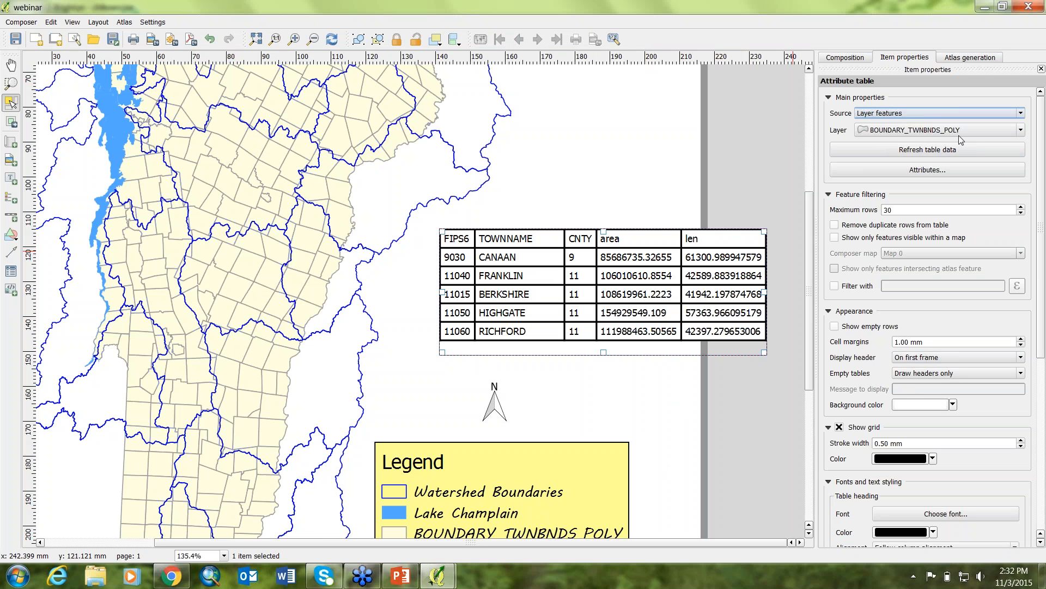
pyautogui.click(1021, 131)
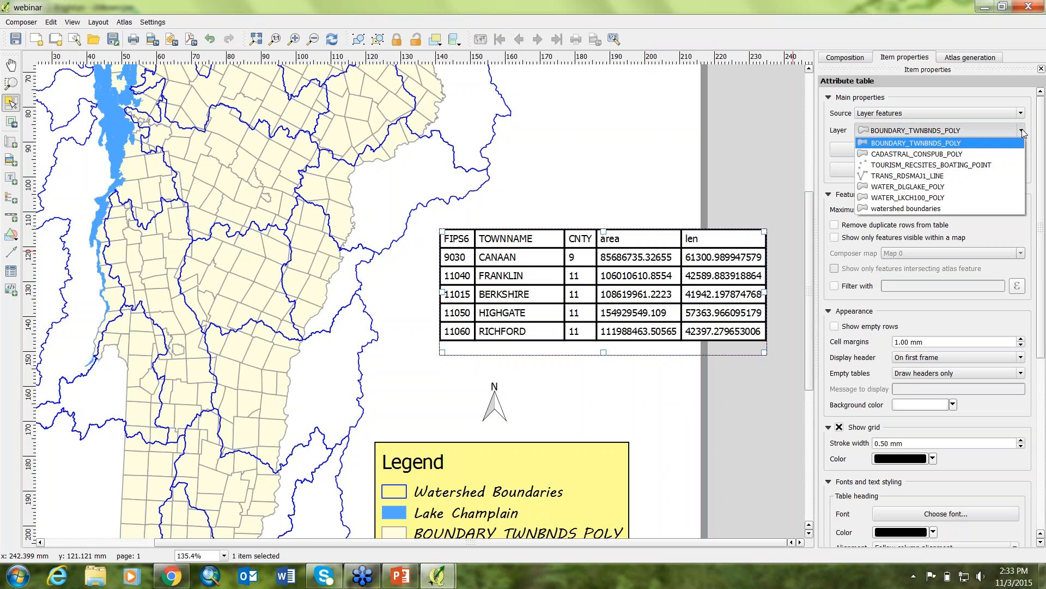
pyautogui.click(927, 209)
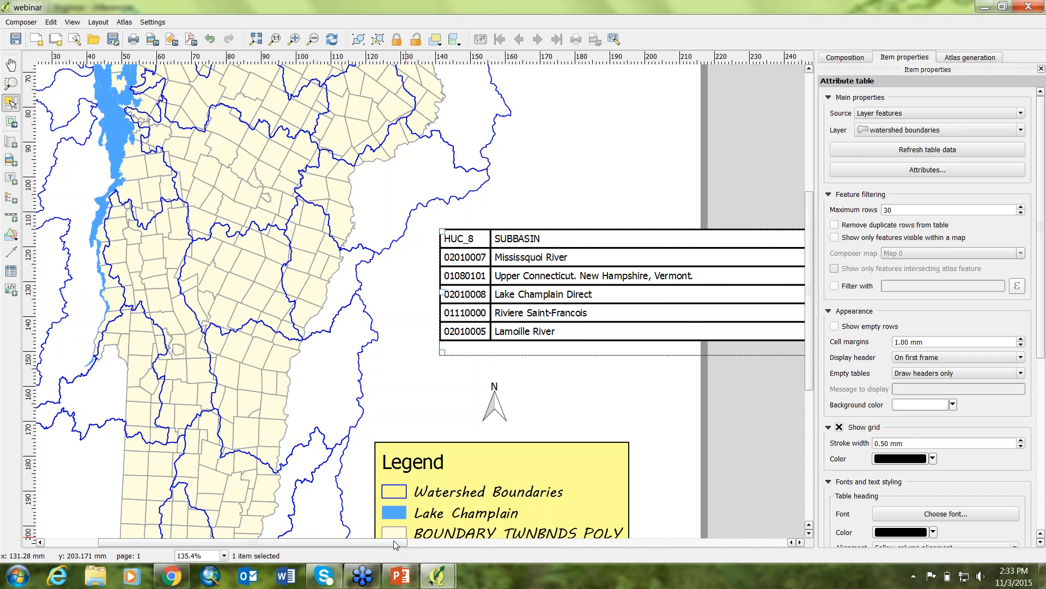
pyautogui.moveTo(396, 544); pyautogui.dragTo(655, 553)
pyautogui.moveTo(714, 555); pyautogui.dragTo(777, 546)
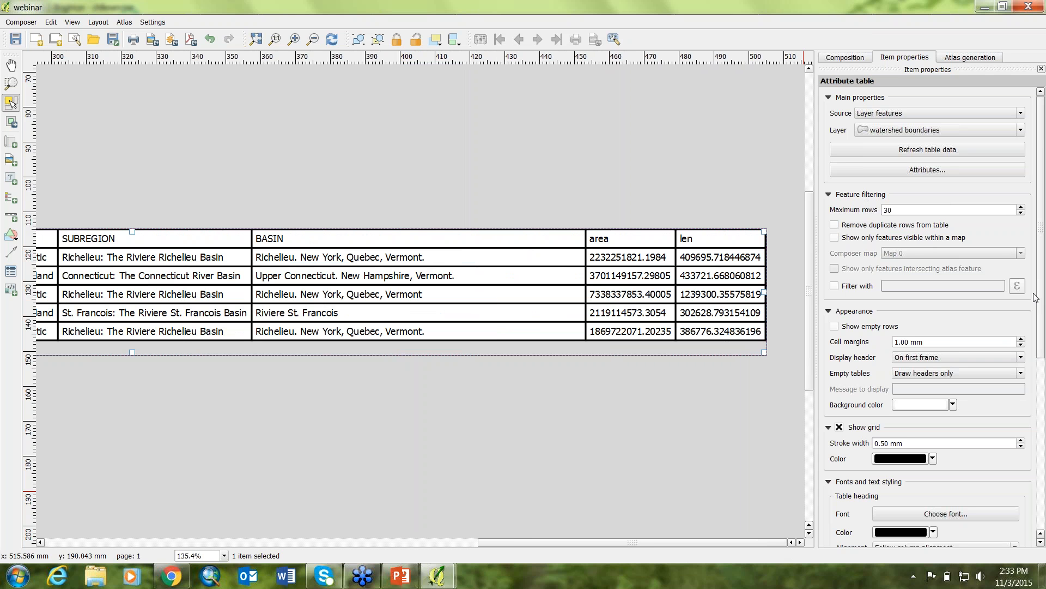
# Step: Enable the attribute table's feature filter and browse the Record functions in the expression builder without entering an expression
pyautogui.moveTo(1041, 219); pyautogui.dragTo(1042, 213)
pyautogui.click(834, 285)
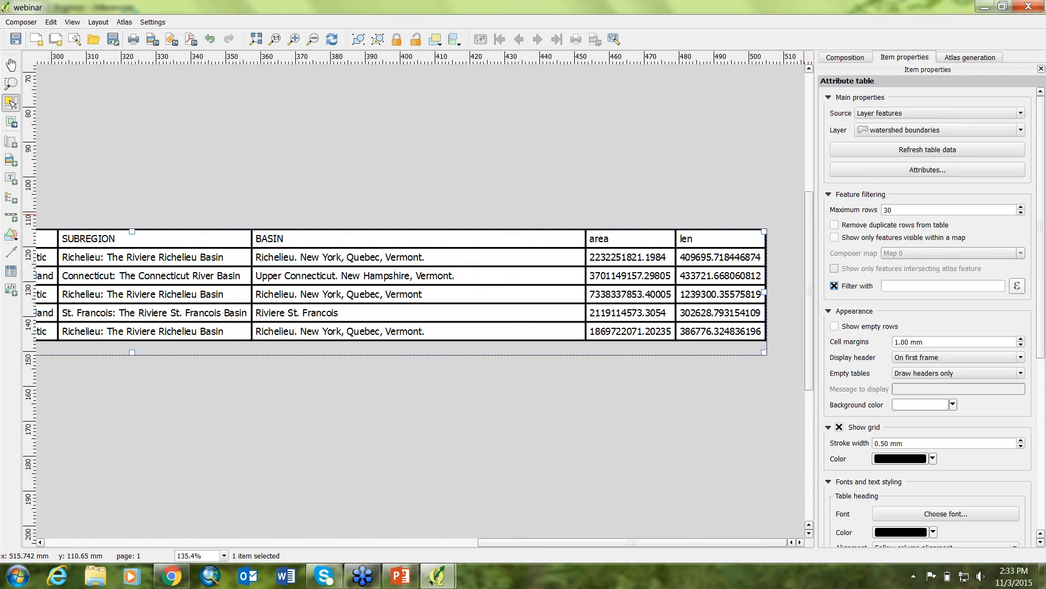
pyautogui.click(1017, 287)
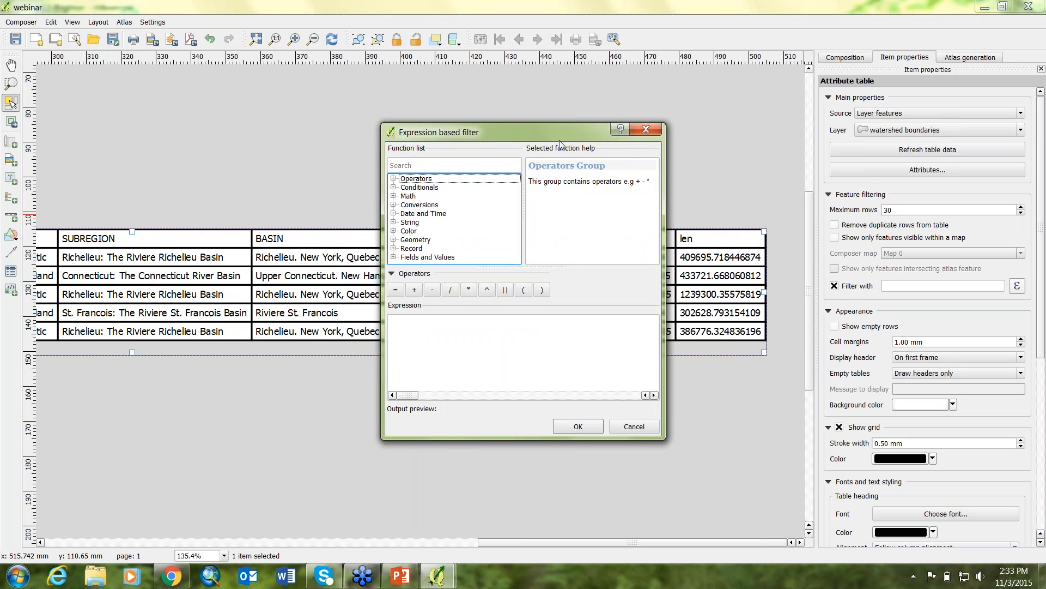
pyautogui.moveTo(548, 134); pyautogui.dragTo(560, 75)
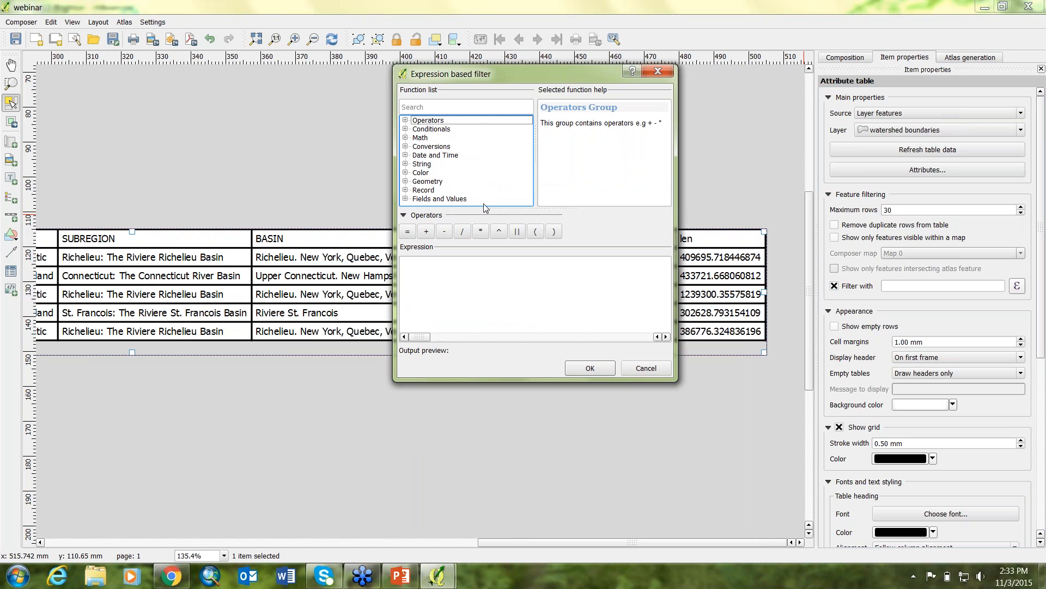
pyautogui.click(405, 190)
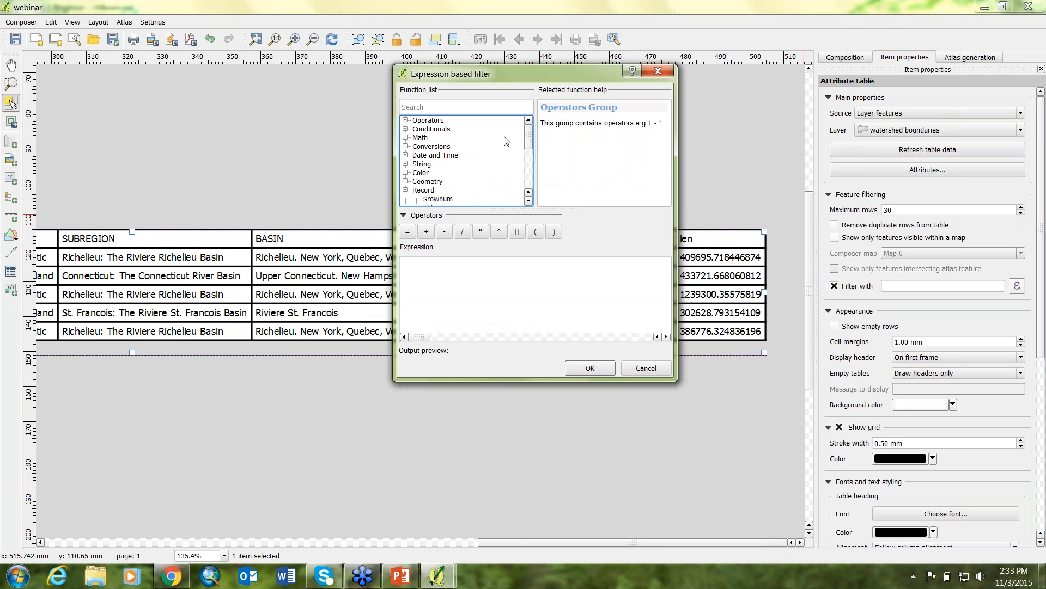
pyautogui.moveTo(529, 135); pyautogui.dragTo(525, 176)
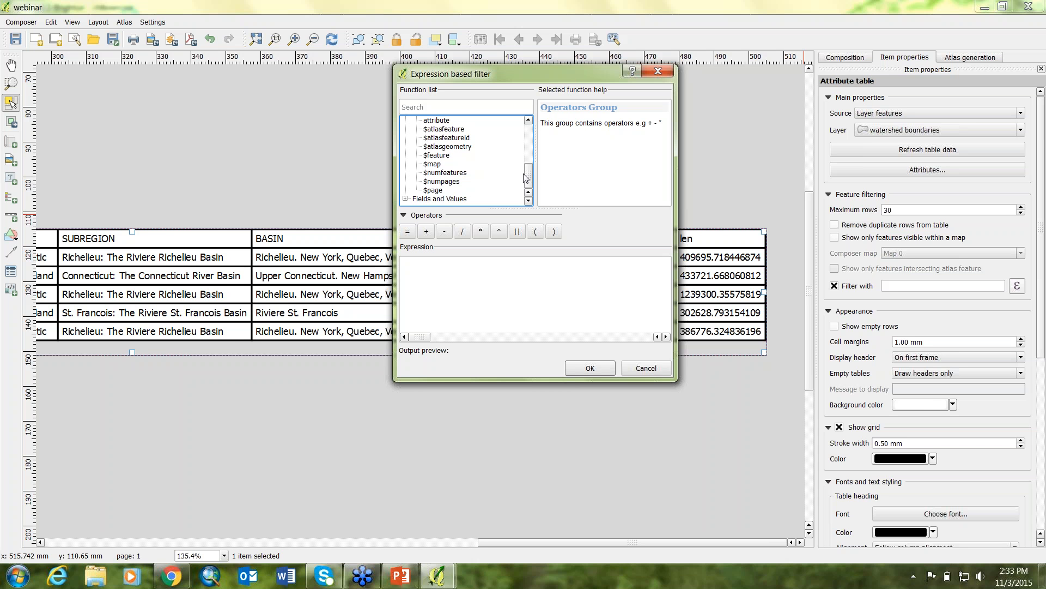
pyautogui.click(646, 368)
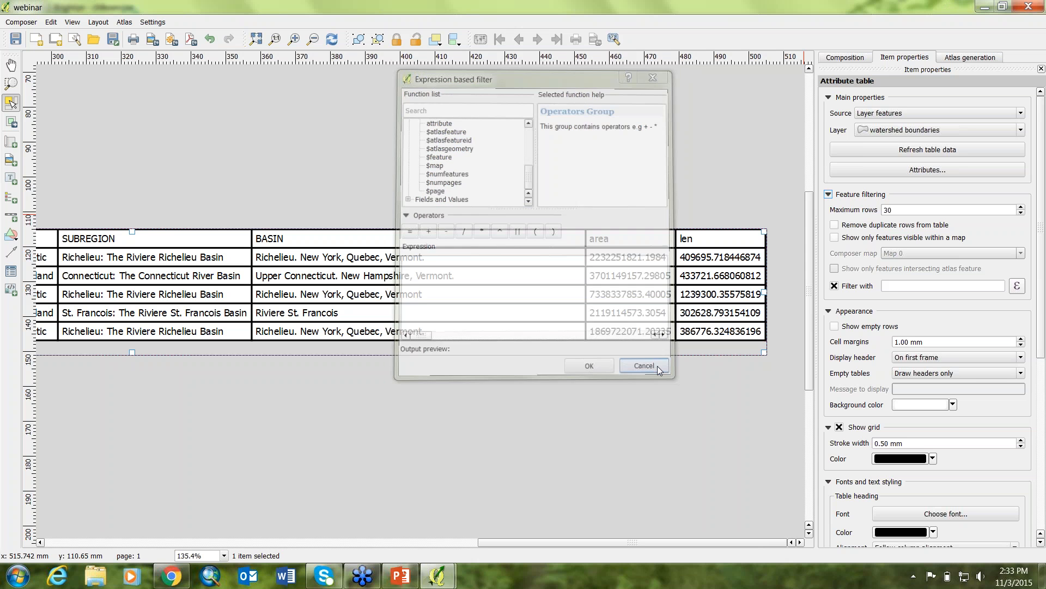
# Step: Examine the attribute table's appearance, grid, font, and frame settings
pyautogui.moveTo(1042, 312); pyautogui.dragTo(1044, 461)
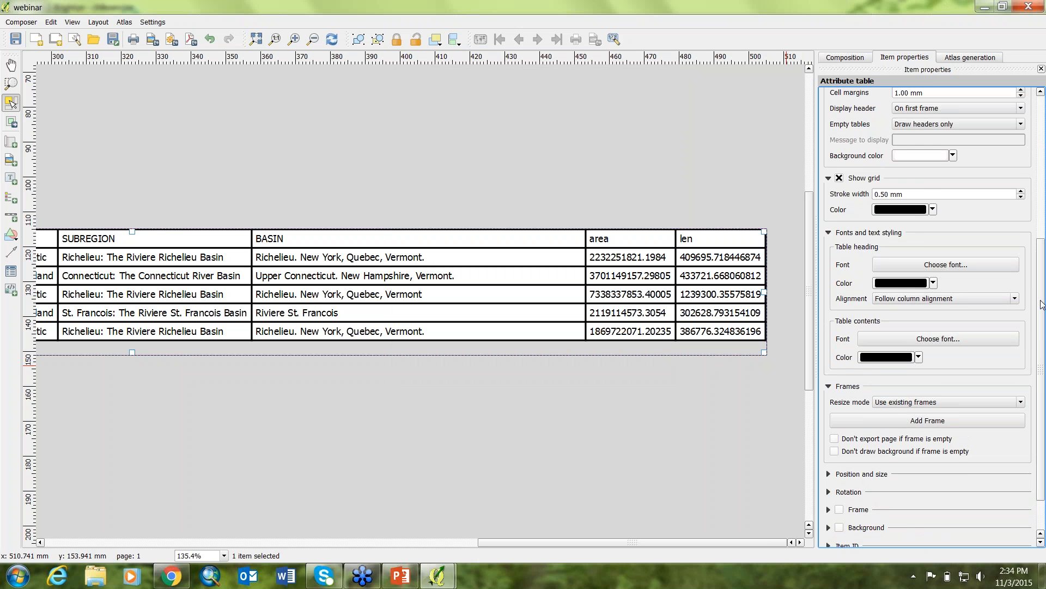
pyautogui.moveTo(1043, 301); pyautogui.dragTo(1042, 338)
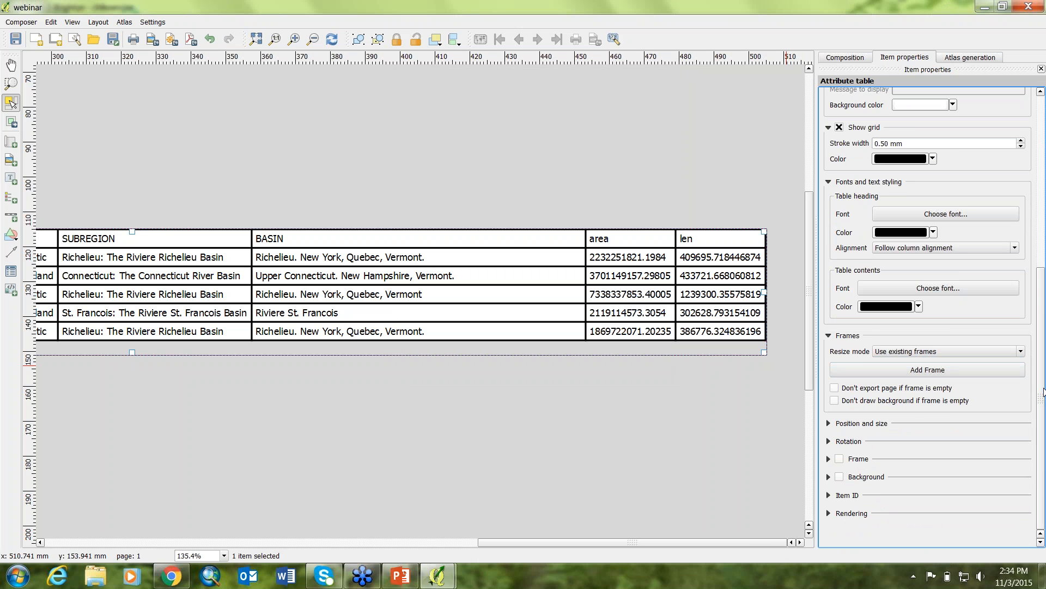
pyautogui.moveTo(1044, 391); pyautogui.dragTo(1044, 171)
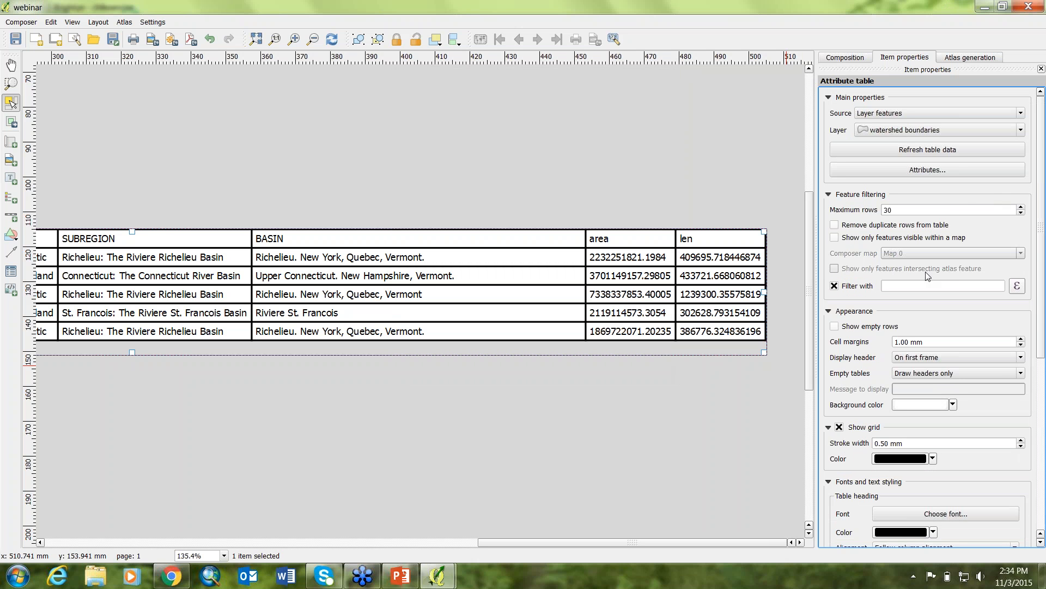
pyautogui.moveTo(1042, 276)
pyautogui.mouseDown()
pyautogui.moveTo(1043, 376)
pyautogui.moveTo(1043, 279)
pyautogui.mouseUp()
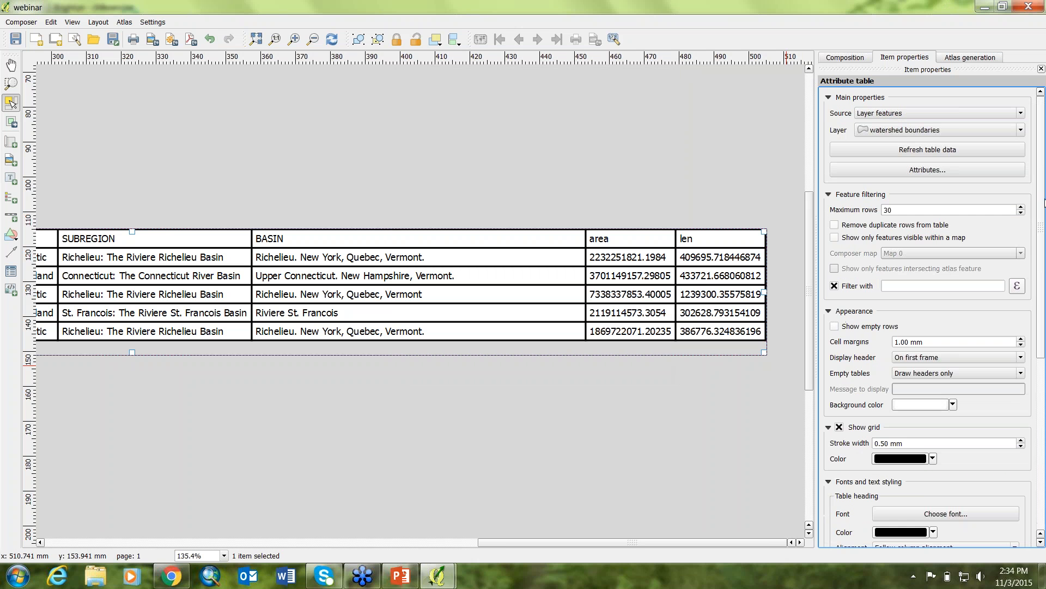
# Step: Set the attribute table's layer back to BOUNDARY_TWNBNDS_POLY and extend its frame up and down to fit more town rows
pyautogui.click(957, 129)
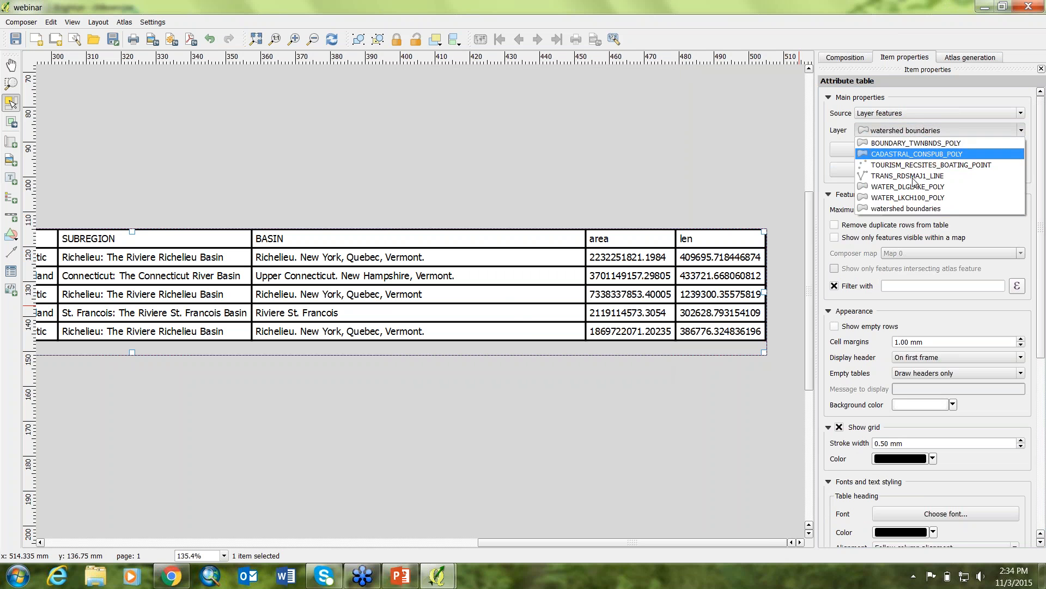
pyautogui.click(915, 142)
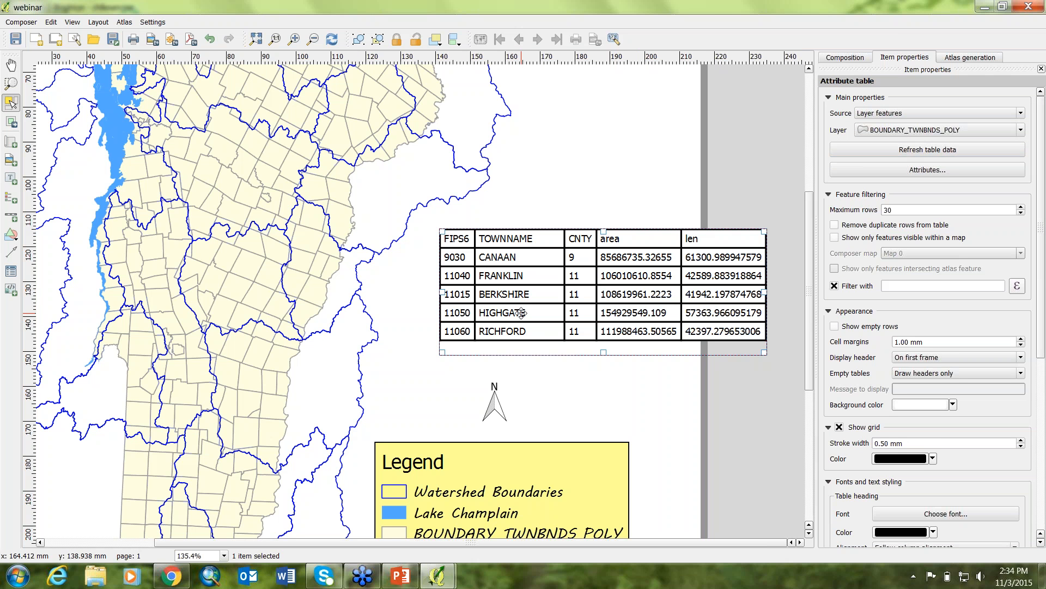
pyautogui.moveTo(603, 352); pyautogui.dragTo(603, 404)
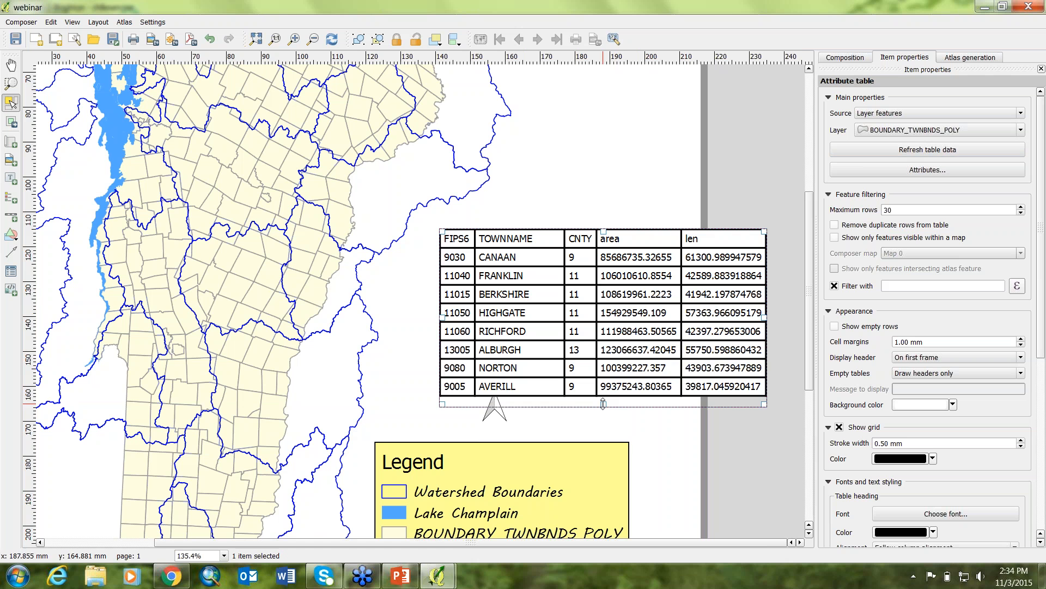
pyautogui.moveTo(599, 252); pyautogui.dragTo(547, 195)
pyautogui.moveTo(602, 347); pyautogui.dragTo(612, 420)
pyautogui.moveTo(603, 173); pyautogui.dragTo(603, 124)
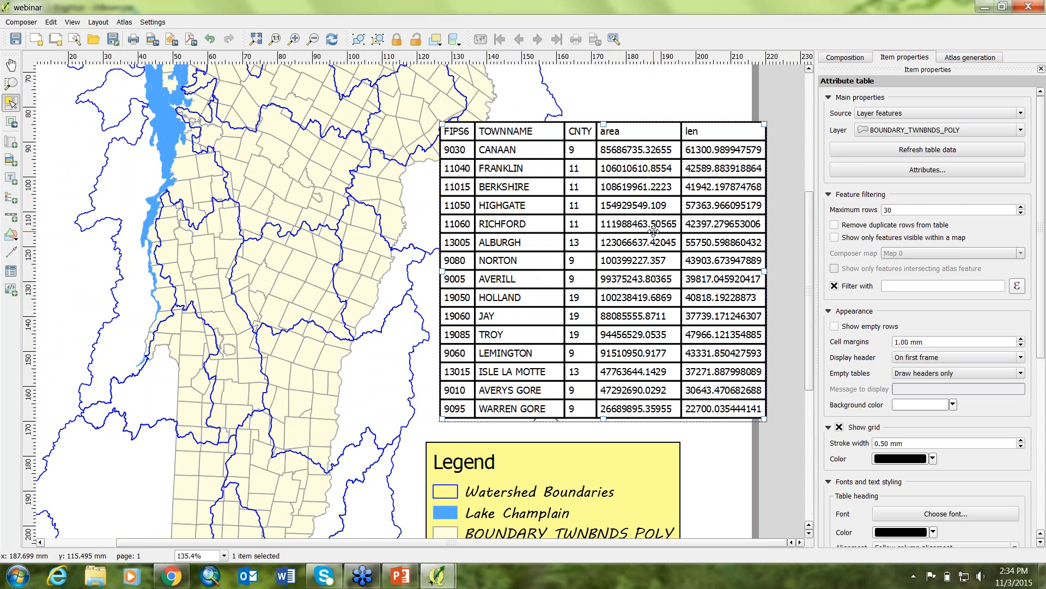
# Step: Delete the attribute table from the layout
pyautogui.press('Delete')
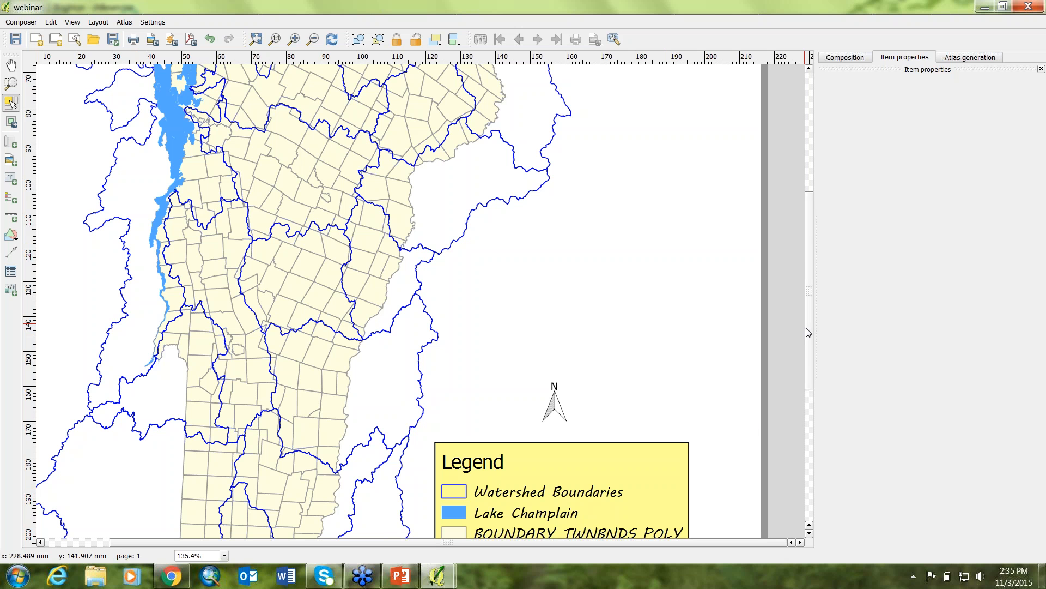
pyautogui.moveTo(810, 328)
pyautogui.mouseDown()
pyautogui.moveTo(810, 398)
pyautogui.moveTo(810, 324)
pyautogui.mouseUp()
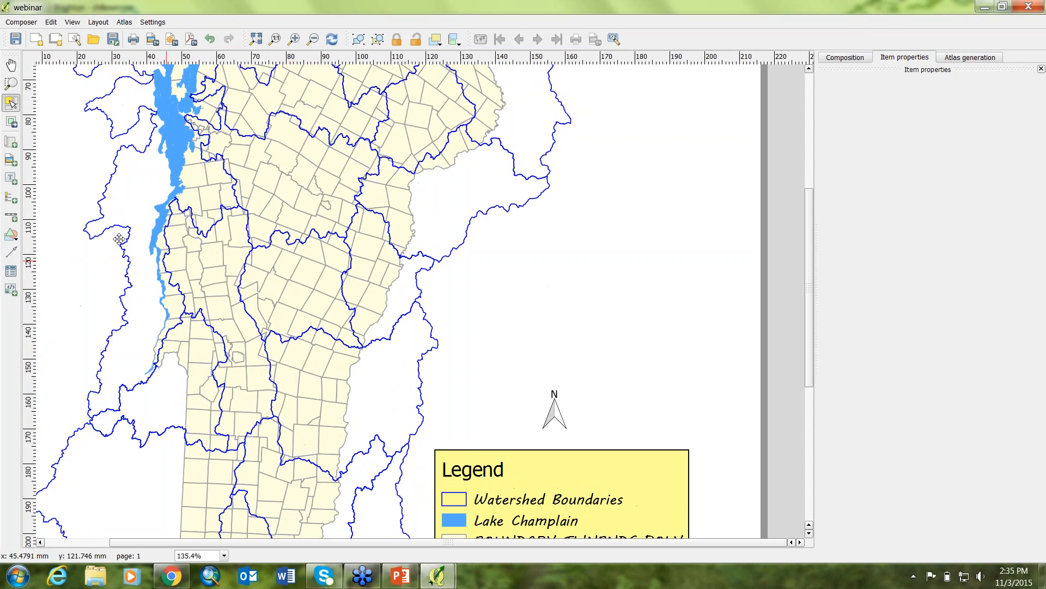
# Step: Look through the available shape types, then draw a short upward arrow above the north arrow and delete it
pyautogui.click(14, 238)
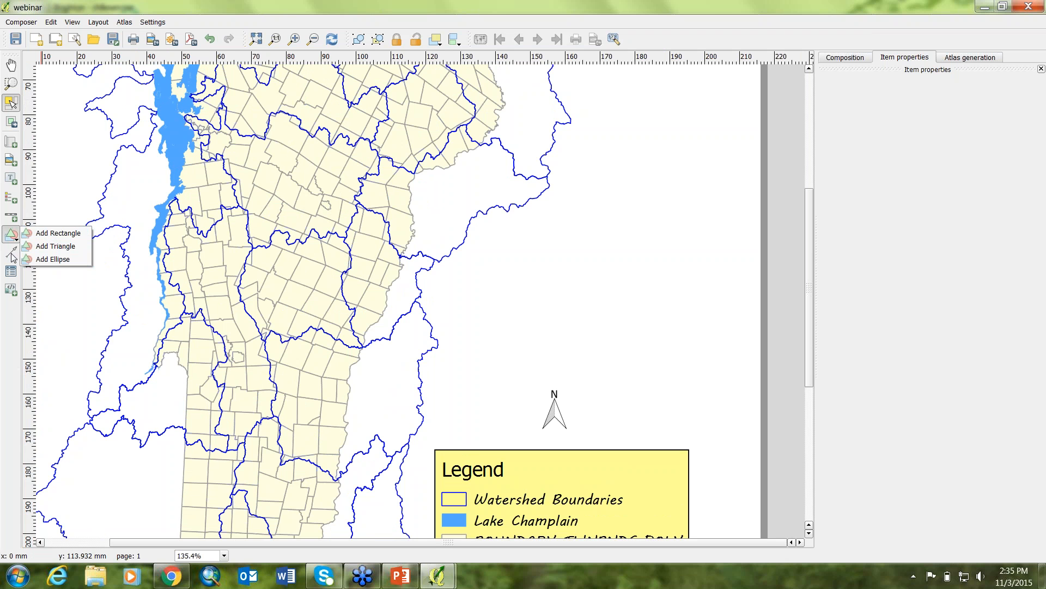
pyautogui.click(56, 292)
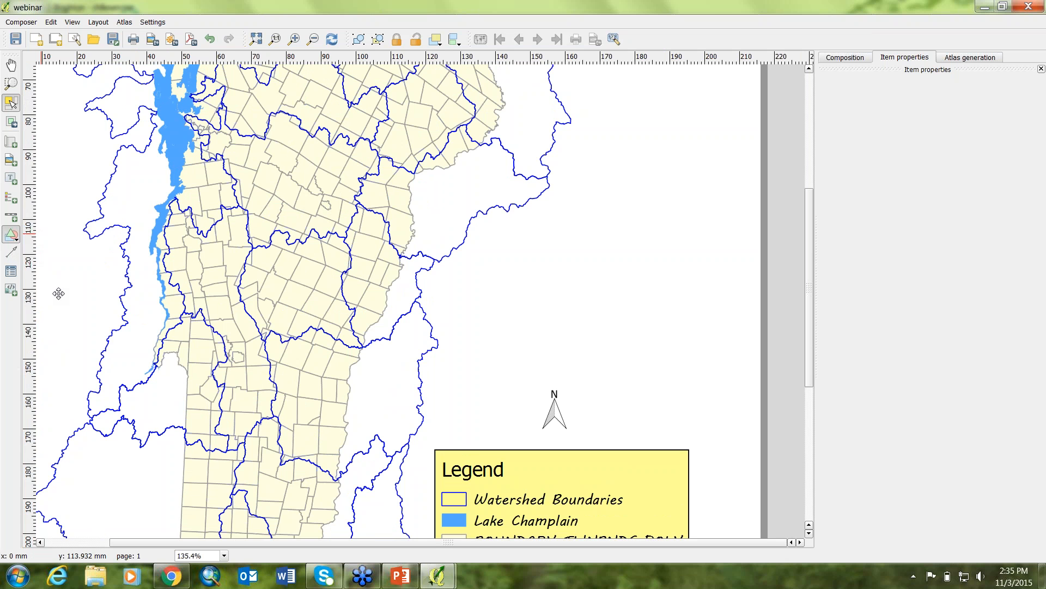
pyautogui.click(10, 252)
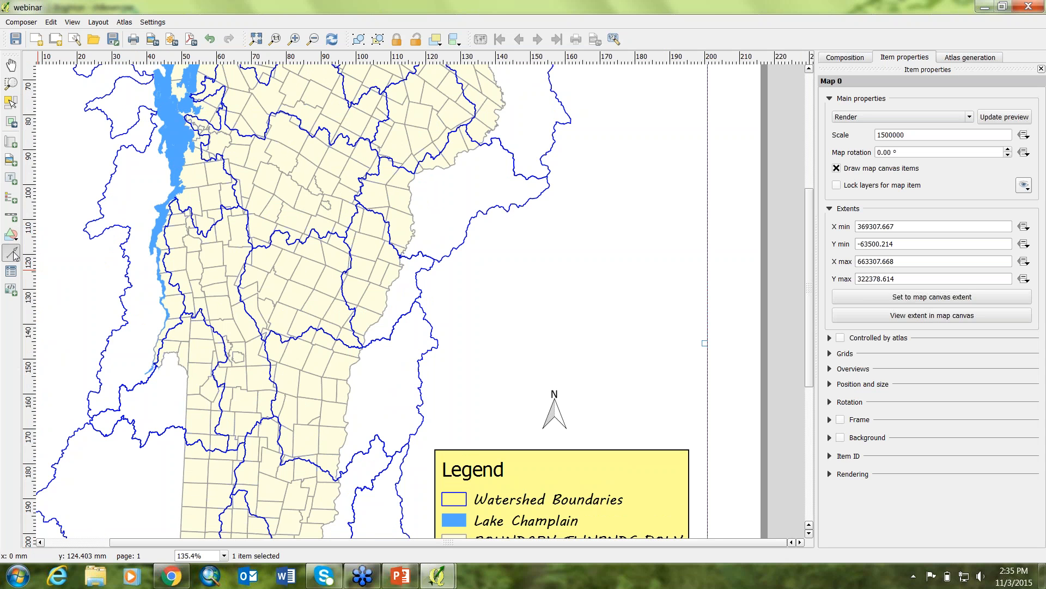
pyautogui.moveTo(540, 355); pyautogui.dragTo(539, 309)
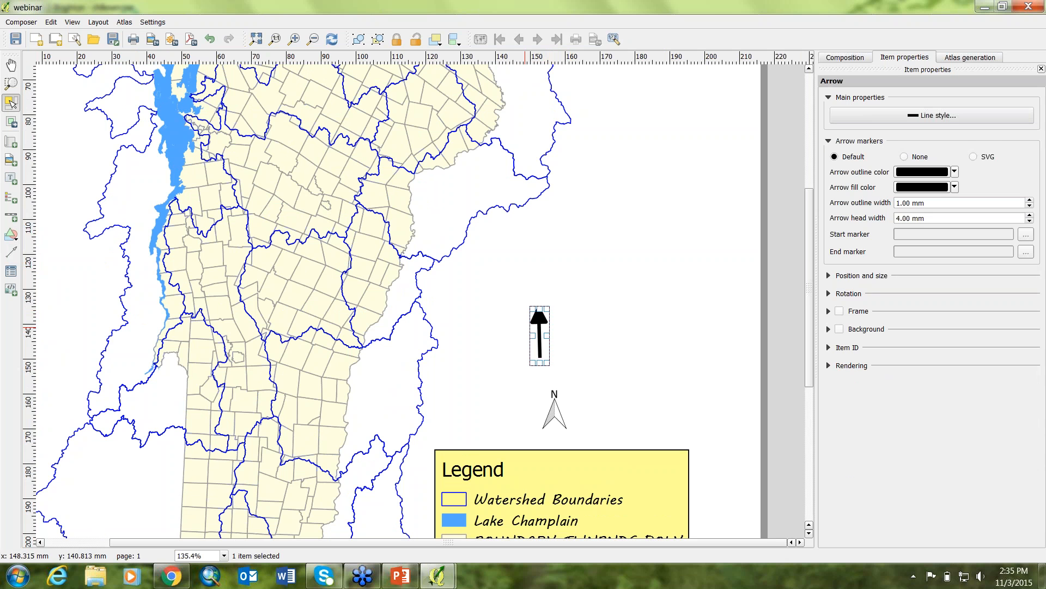
pyautogui.press('Delete')
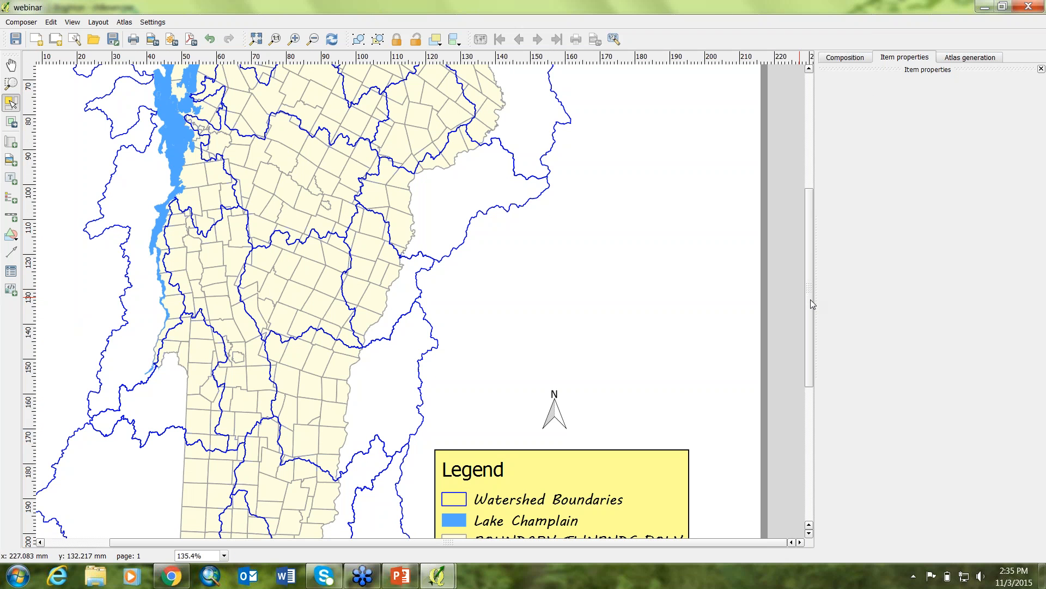
pyautogui.moveTo(810, 300)
pyautogui.mouseDown()
pyautogui.moveTo(810, 241)
pyautogui.moveTo(811, 296)
pyautogui.mouseUp()
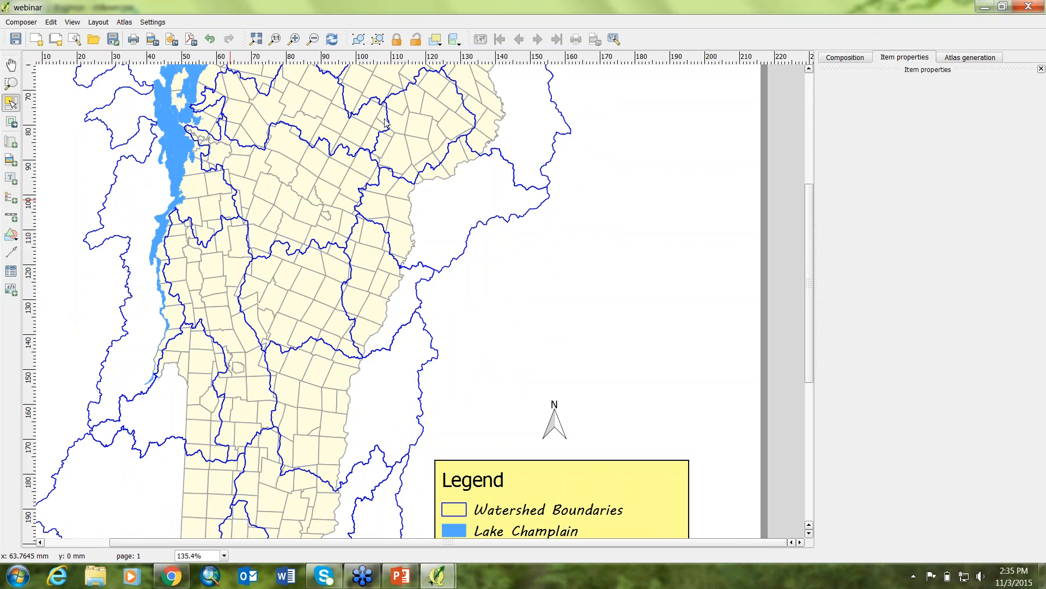
# Step: Move the north arrow up and right, the scale bar right, and the legend slightly down and right on the page
pyautogui.click(313, 39)
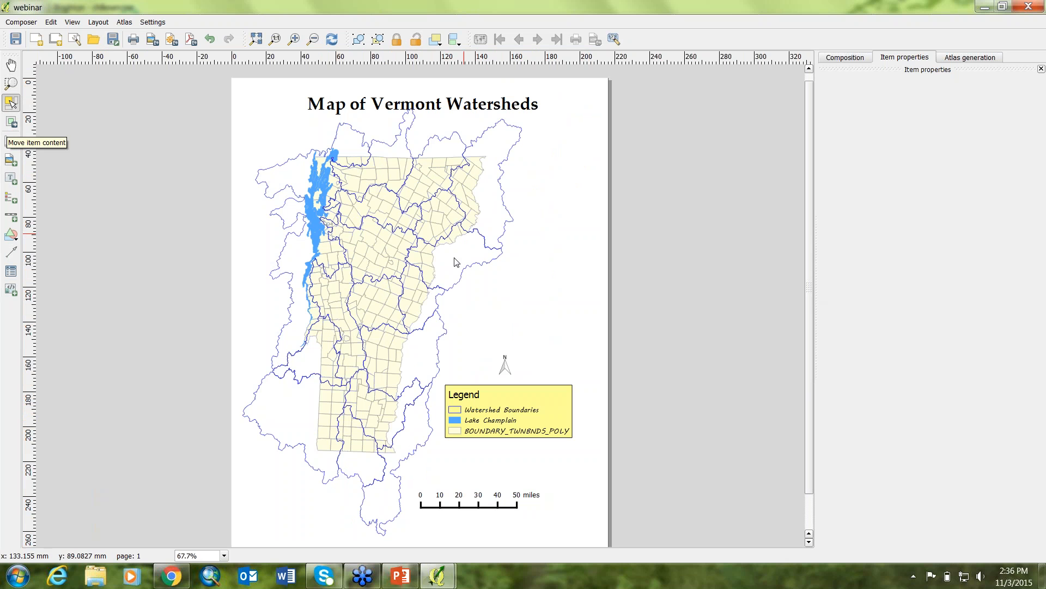
pyautogui.click(441, 204)
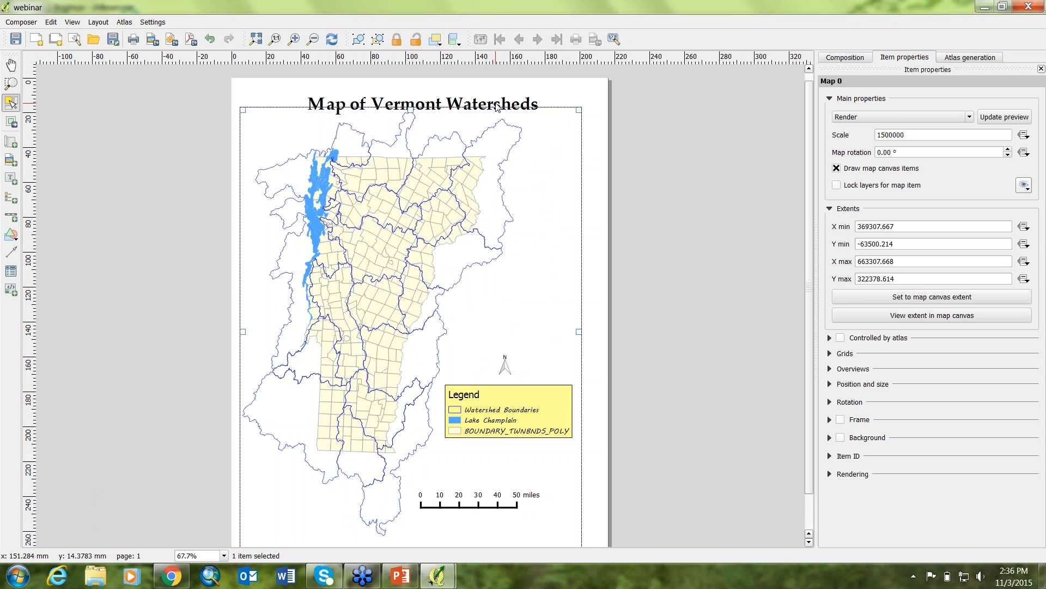
pyautogui.click(494, 109)
pyautogui.click(526, 404)
pyautogui.click(507, 363)
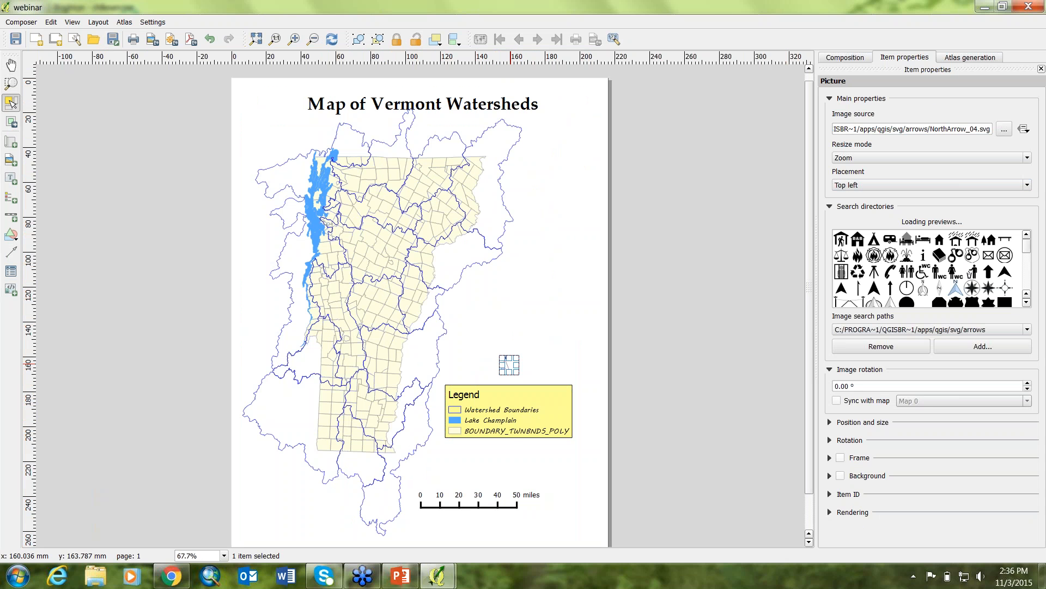
pyautogui.moveTo(510, 364); pyautogui.dragTo(540, 307)
pyautogui.click(480, 501)
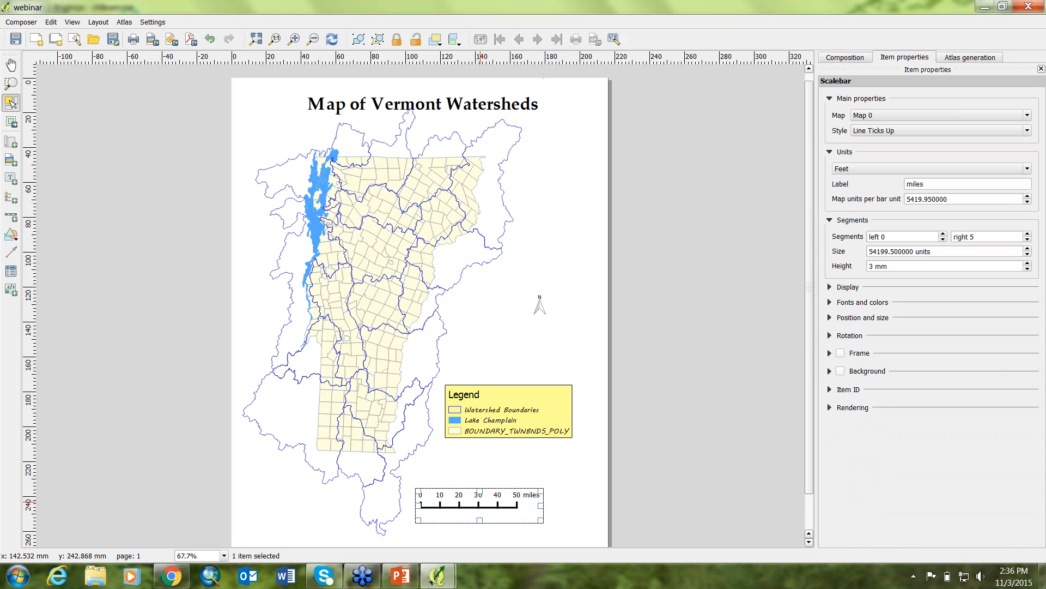
pyautogui.moveTo(481, 501); pyautogui.dragTo(507, 499)
pyautogui.moveTo(515, 418); pyautogui.dragTo(519, 421)
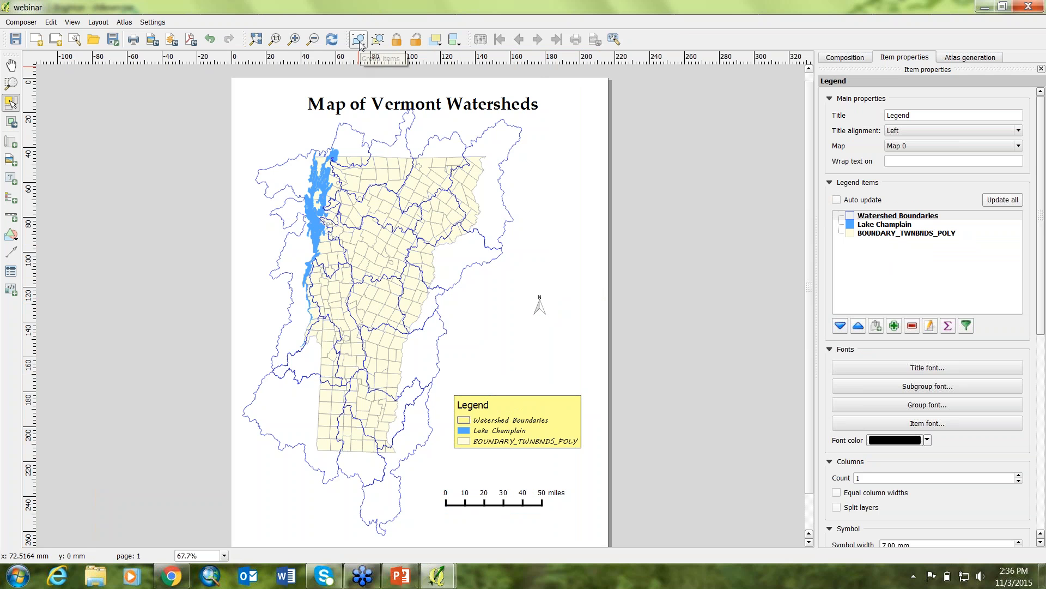
# Step: Look through the stacking-order and alignment options, and try selecting the north arrow, legend and scale bar together
pyautogui.click(442, 45)
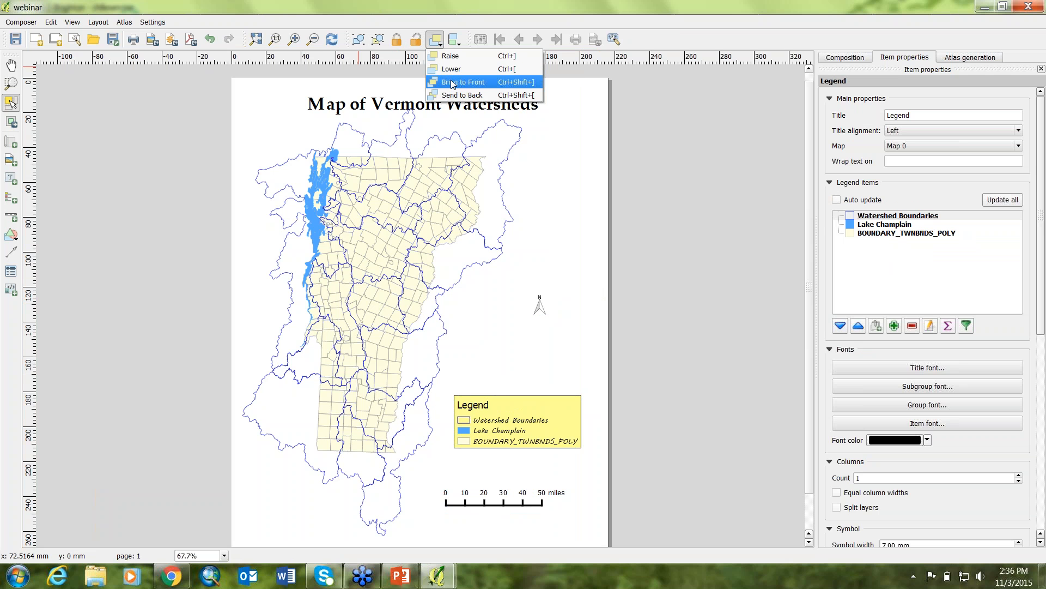
pyautogui.click(457, 45)
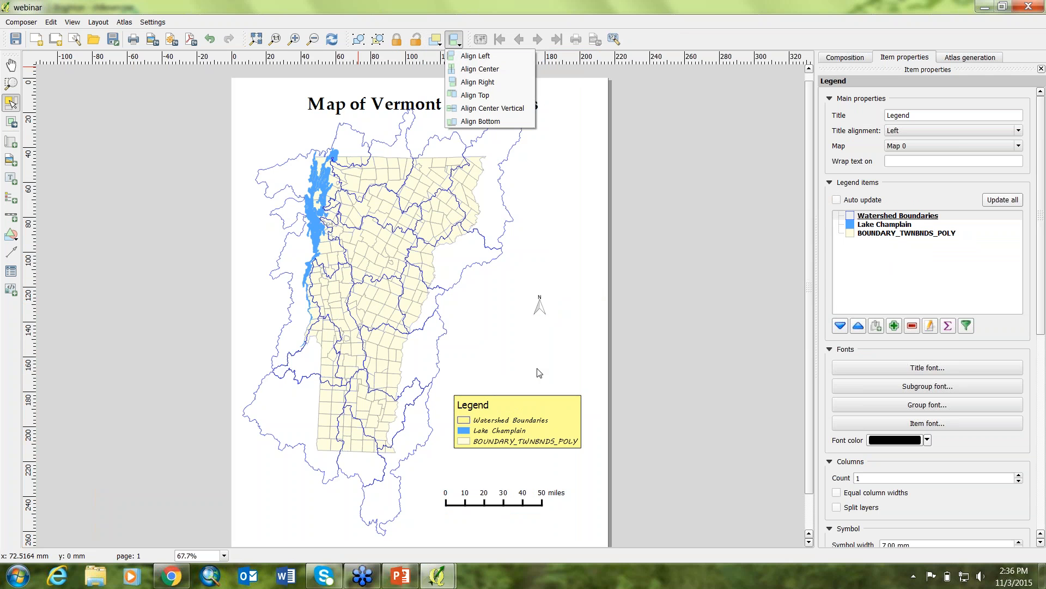
pyautogui.click(544, 307)
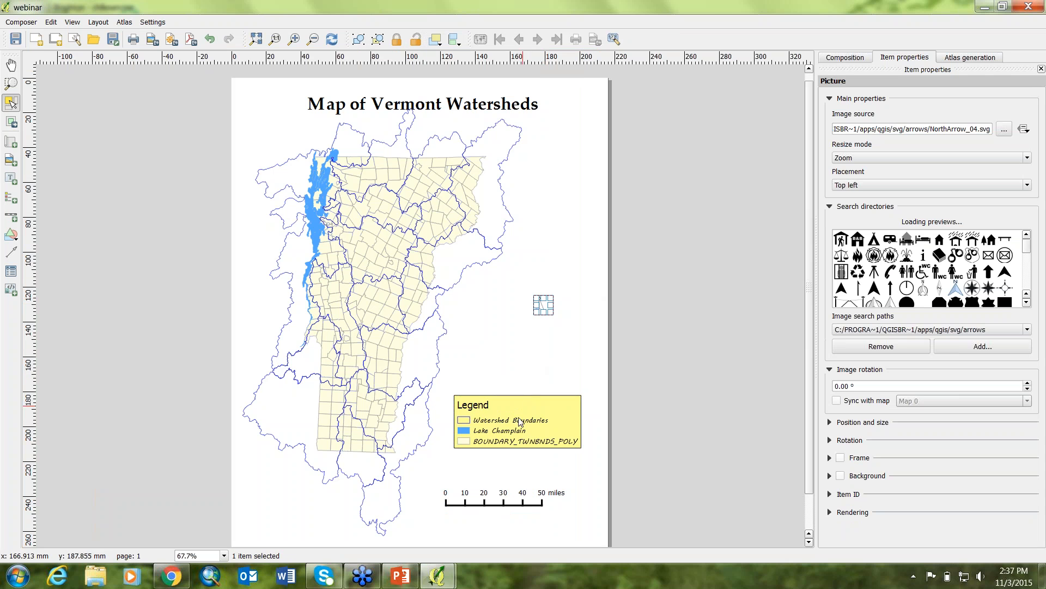
pyautogui.keyDown('shift'); pyautogui.click(519, 421); pyautogui.keyUp('shift')
pyautogui.keyDown('shift'); pyautogui.click(502, 494); pyautogui.keyUp('shift')
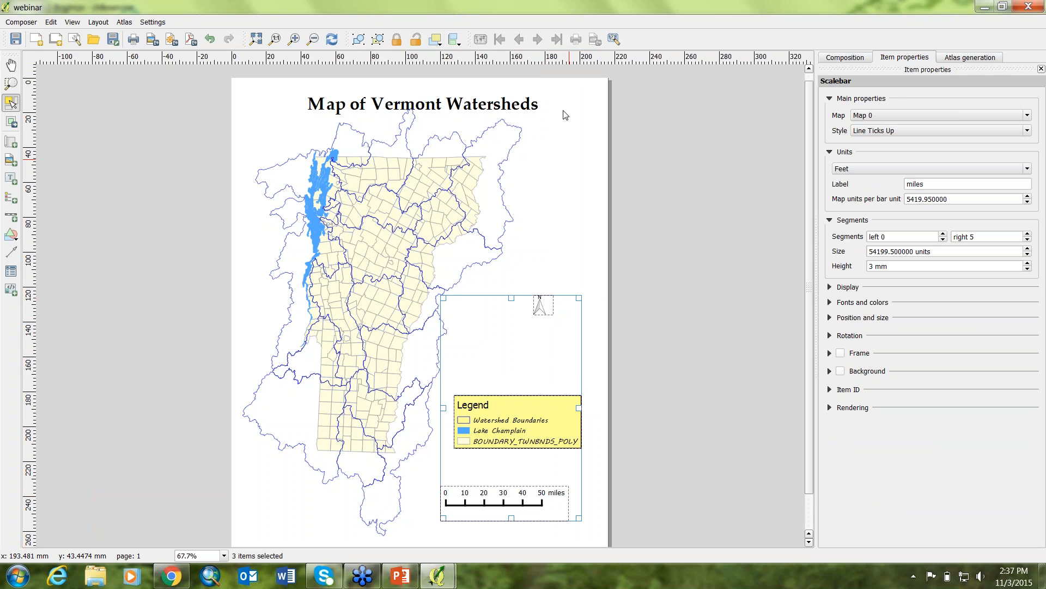
pyautogui.click(597, 174)
pyautogui.click(496, 493)
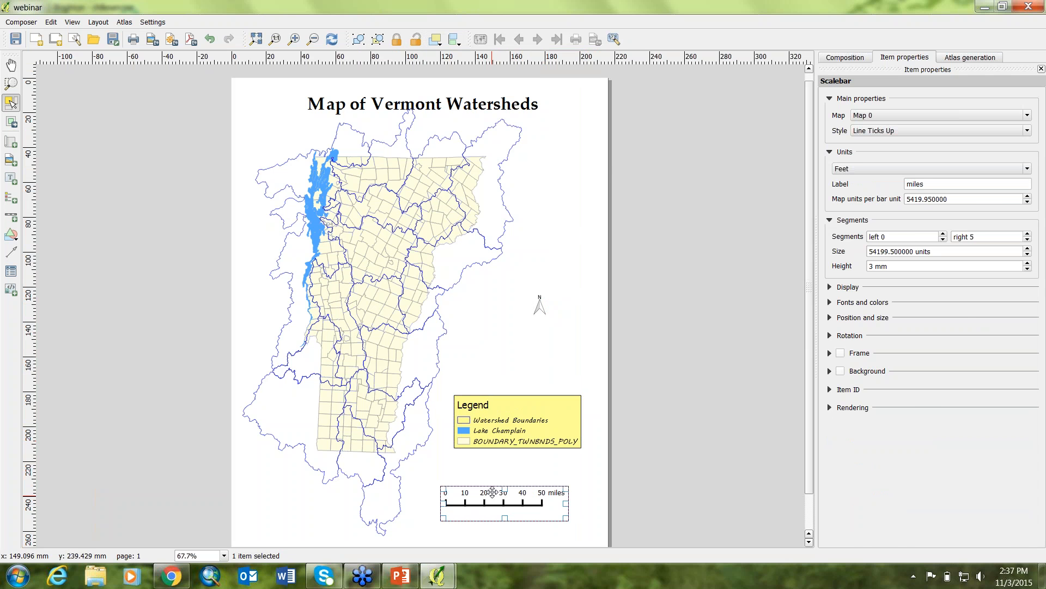
pyautogui.click(509, 423)
pyautogui.click(531, 308)
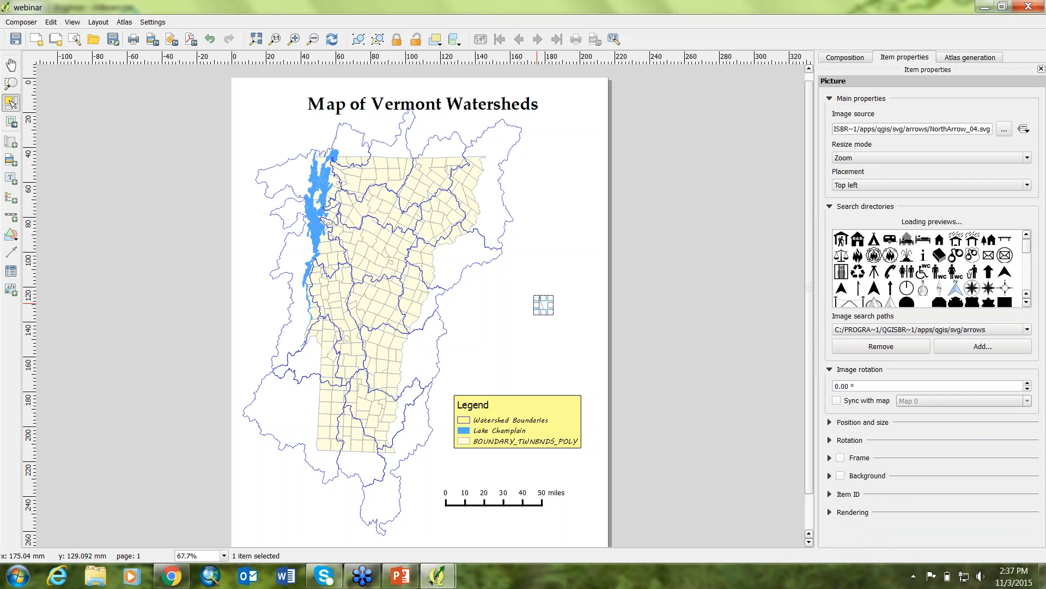
pyautogui.click(547, 353)
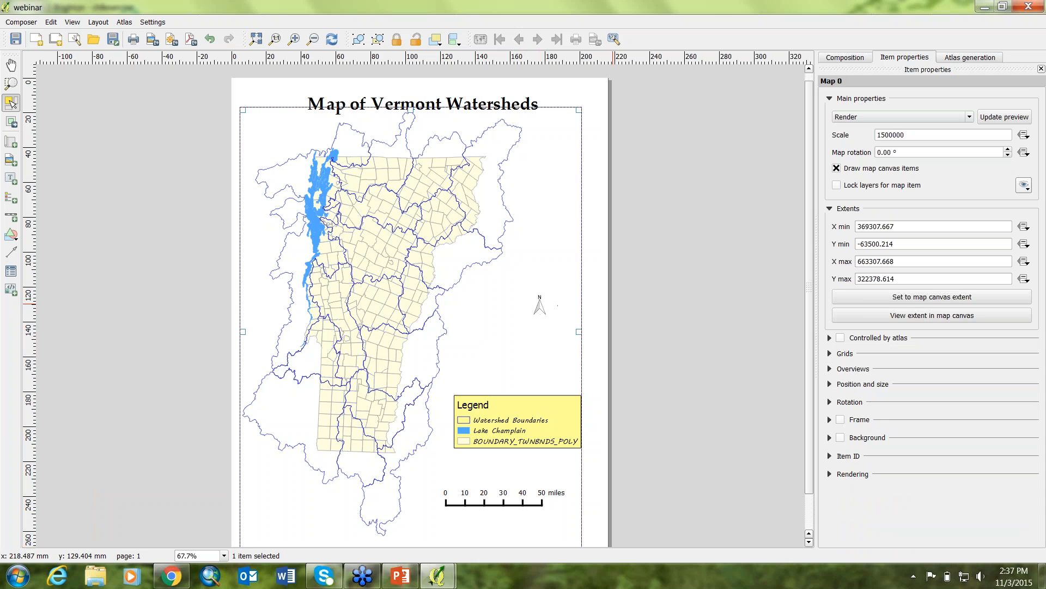
pyautogui.click(600, 323)
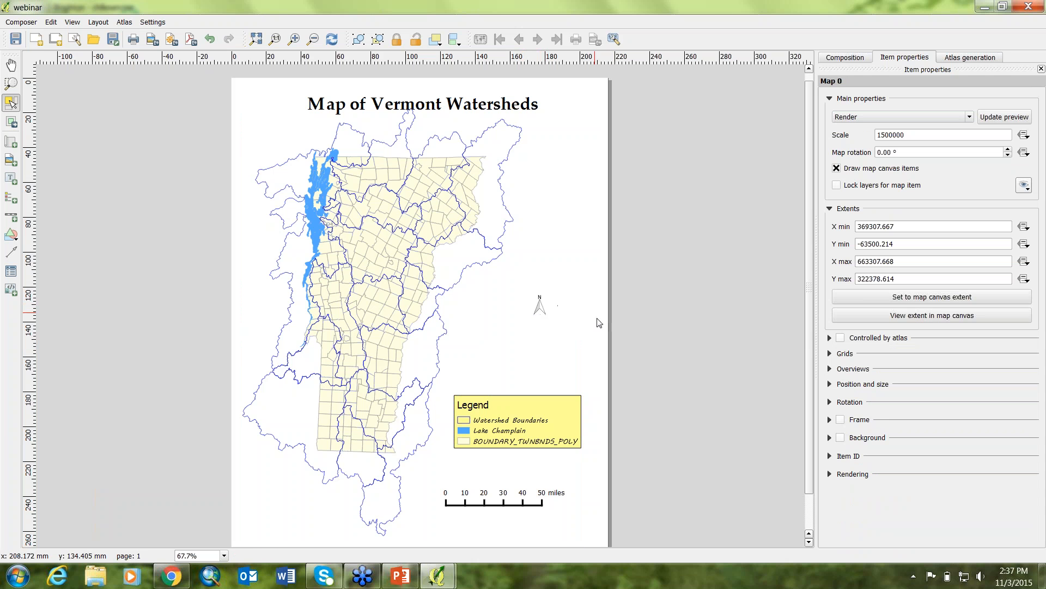
# Step: Align the north arrow, legend and scale bar to a common left edge
pyautogui.click(539, 308)
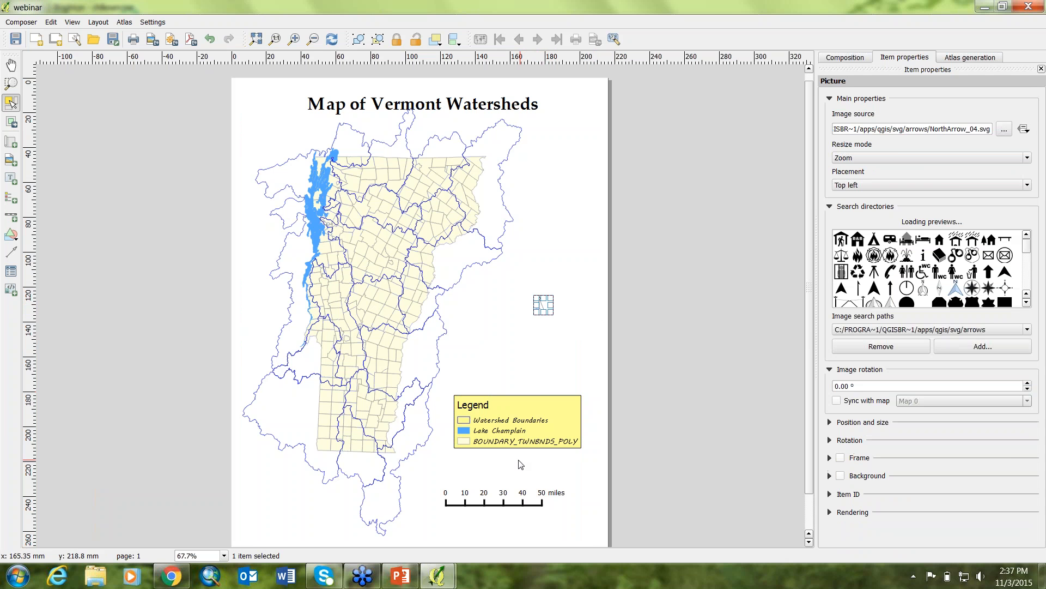
pyautogui.keyDown('shift'); pyautogui.click(520, 425); pyautogui.keyUp('shift')
pyautogui.keyDown('shift'); pyautogui.click(493, 502); pyautogui.keyUp('shift')
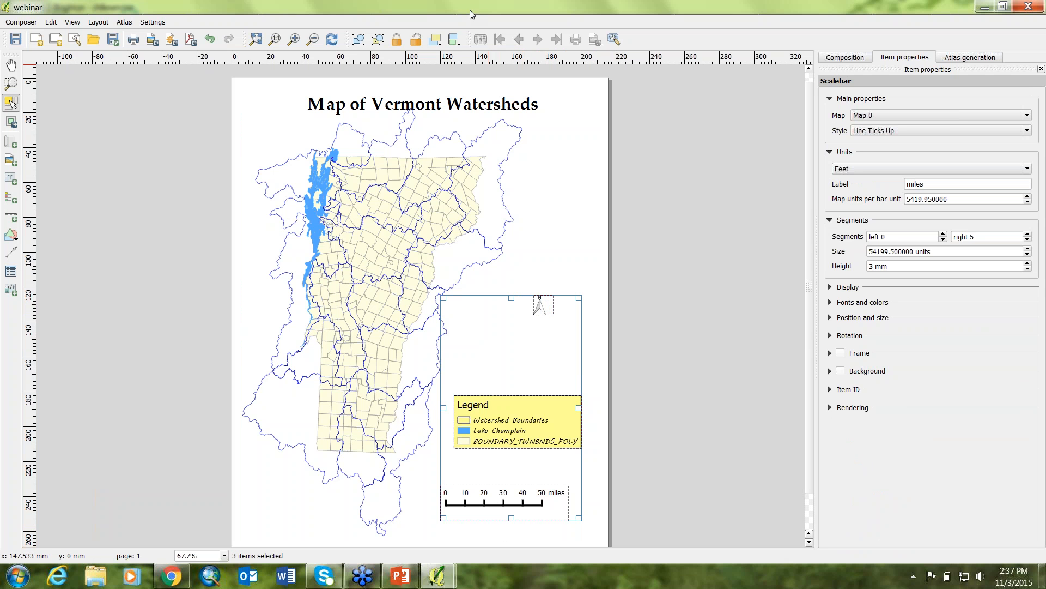
pyautogui.click(459, 44)
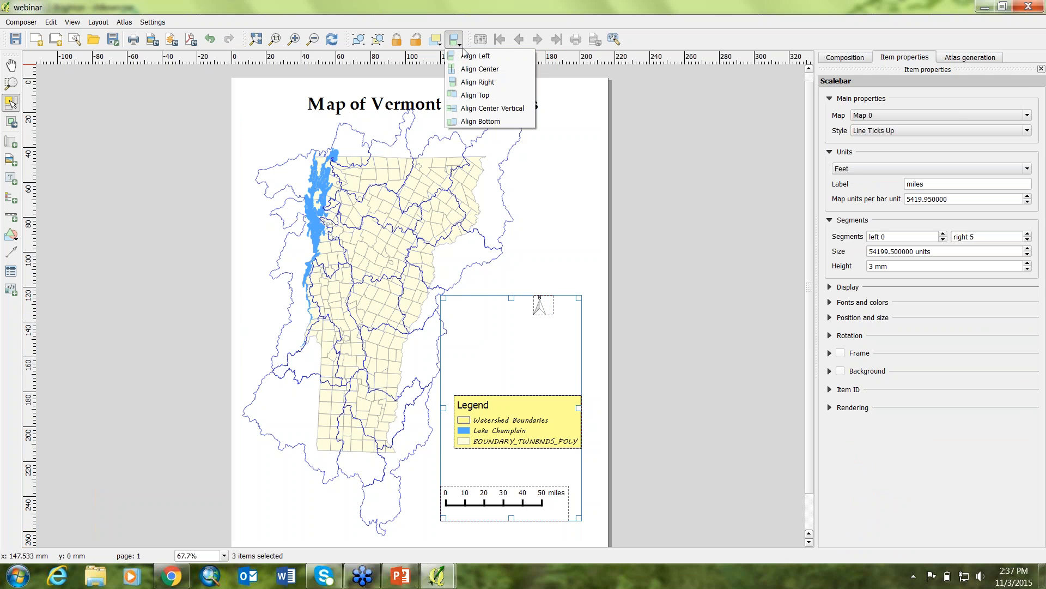
pyautogui.click(473, 56)
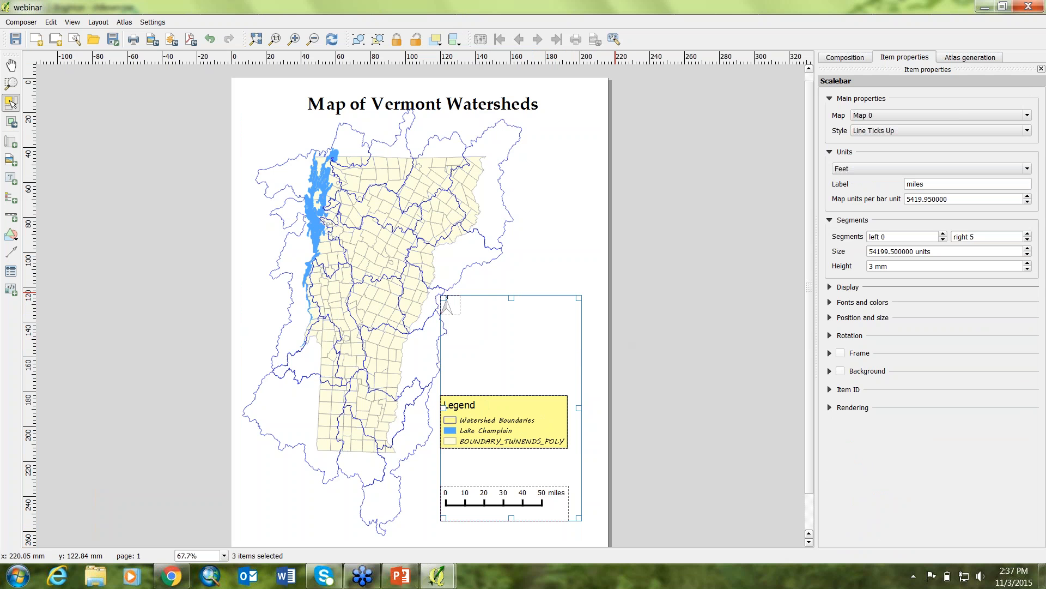
pyautogui.click(645, 392)
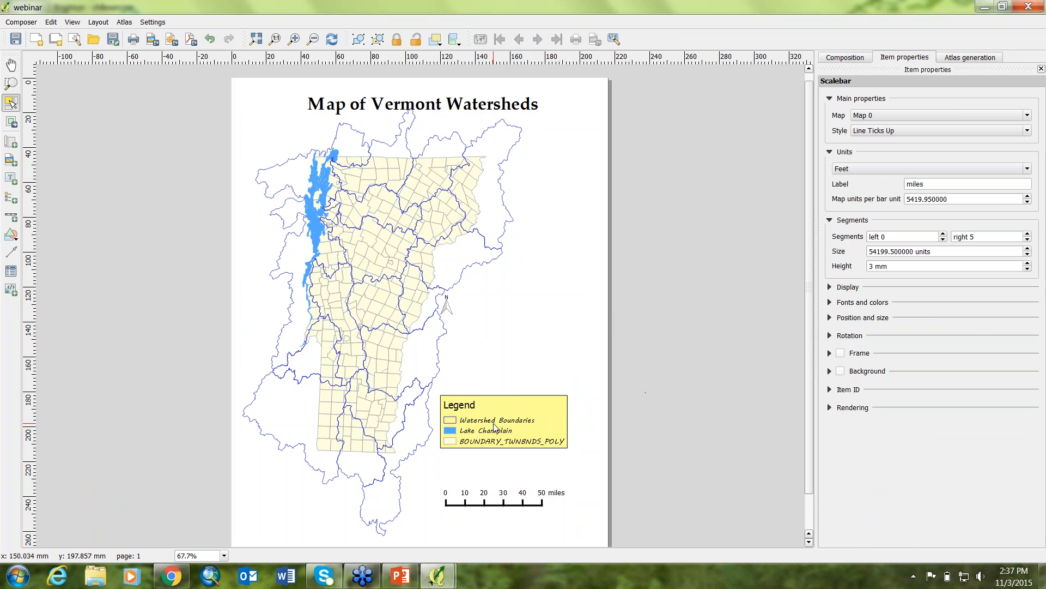
# Step: Shift the legend out of line to the right and left-align it again with the scale bar and north arrow
pyautogui.moveTo(495, 426); pyautogui.dragTo(522, 423)
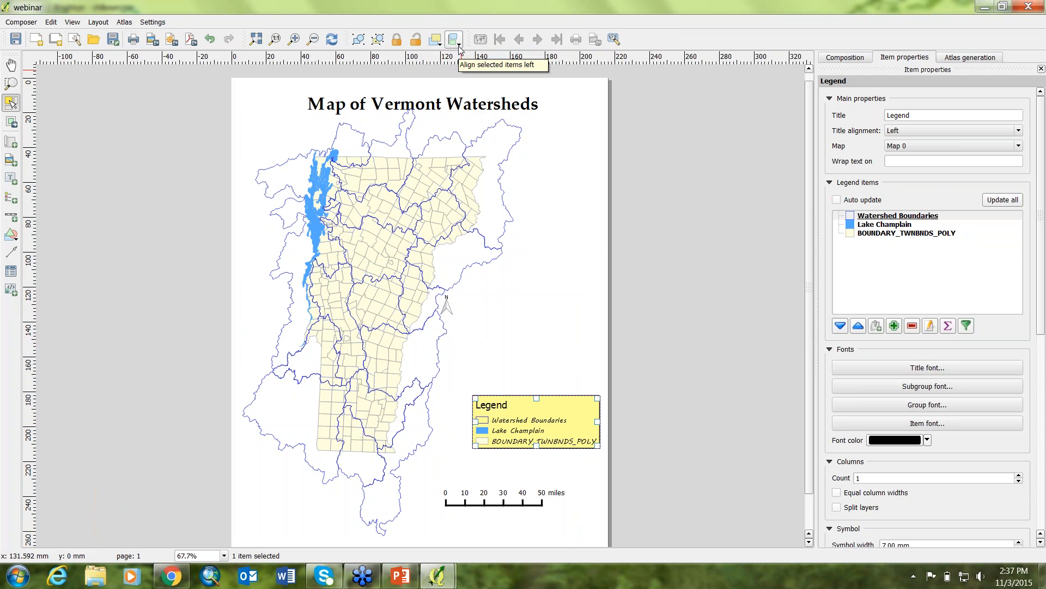
pyautogui.click(503, 500)
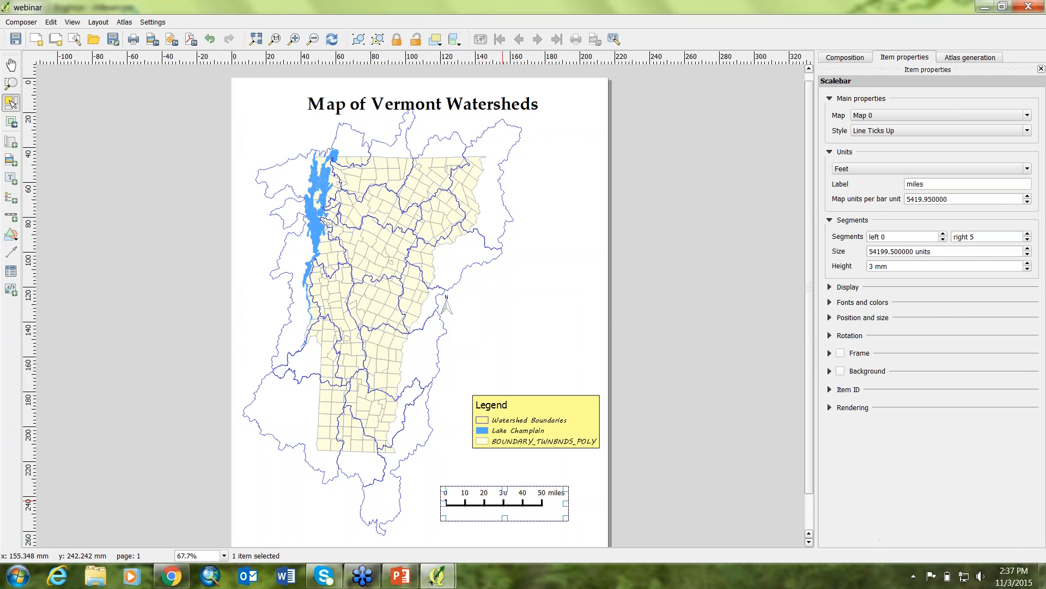
pyautogui.keyDown('shift'); pyautogui.click(506, 434); pyautogui.keyUp('shift')
pyautogui.keyDown('shift'); pyautogui.click(448, 310); pyautogui.keyUp('shift')
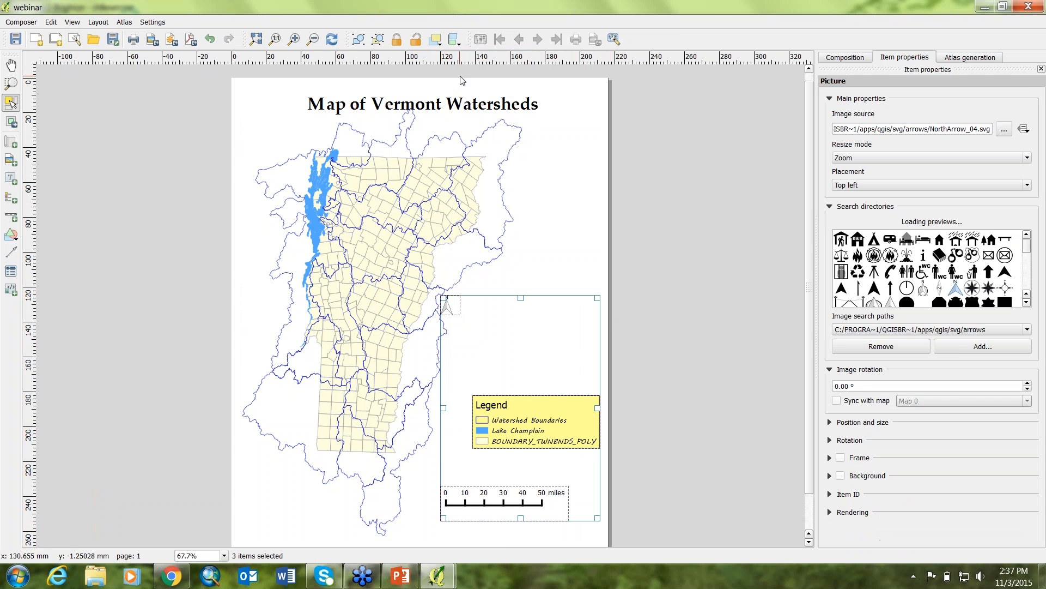
pyautogui.click(460, 44)
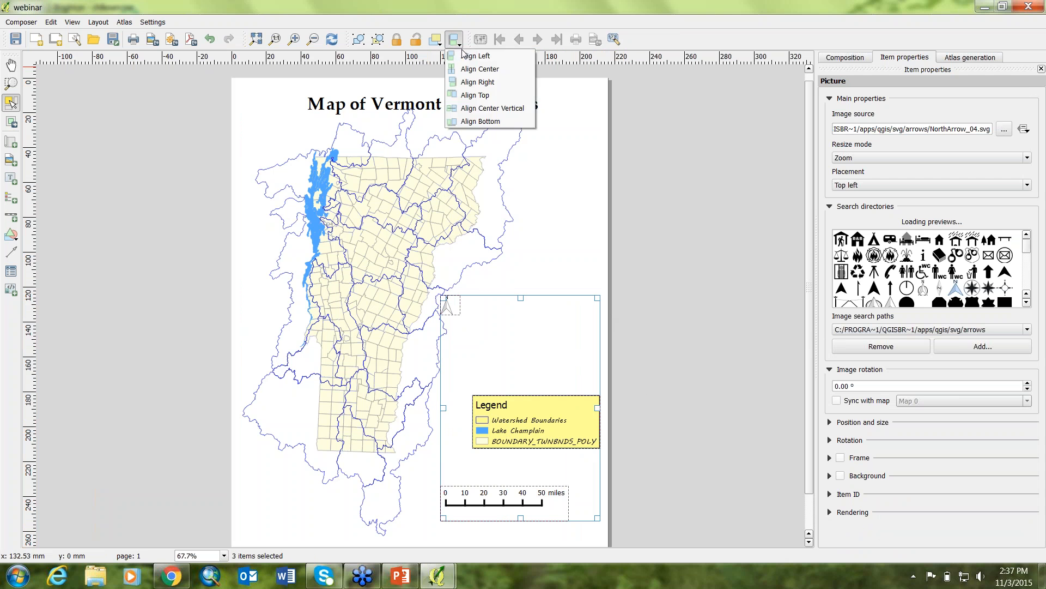
pyautogui.click(475, 58)
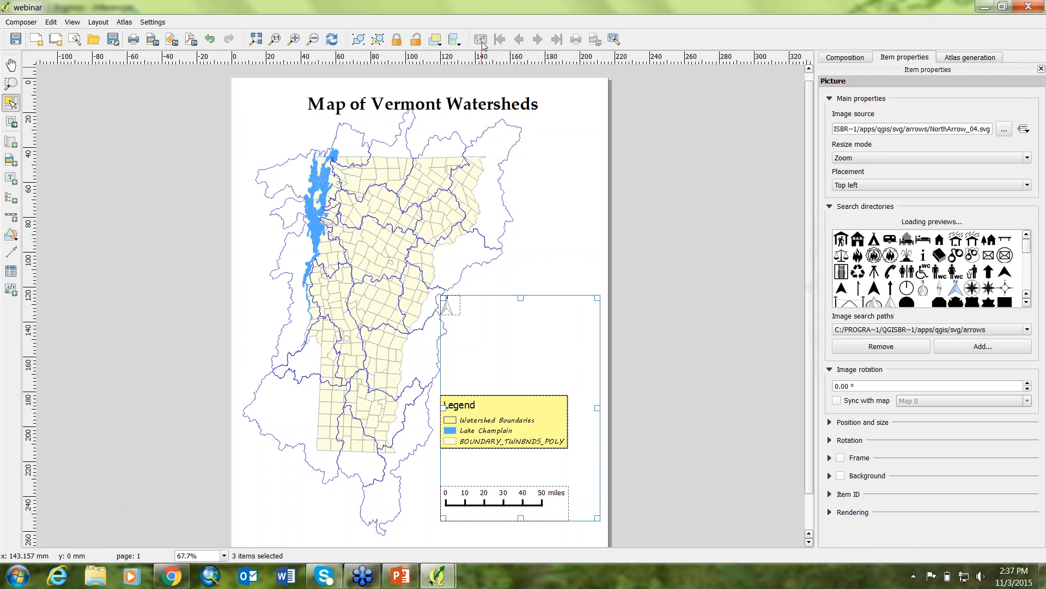
# Step: Group the north arrow, legend and scale bar, and reposition the group further right beside the map
pyautogui.click(358, 38)
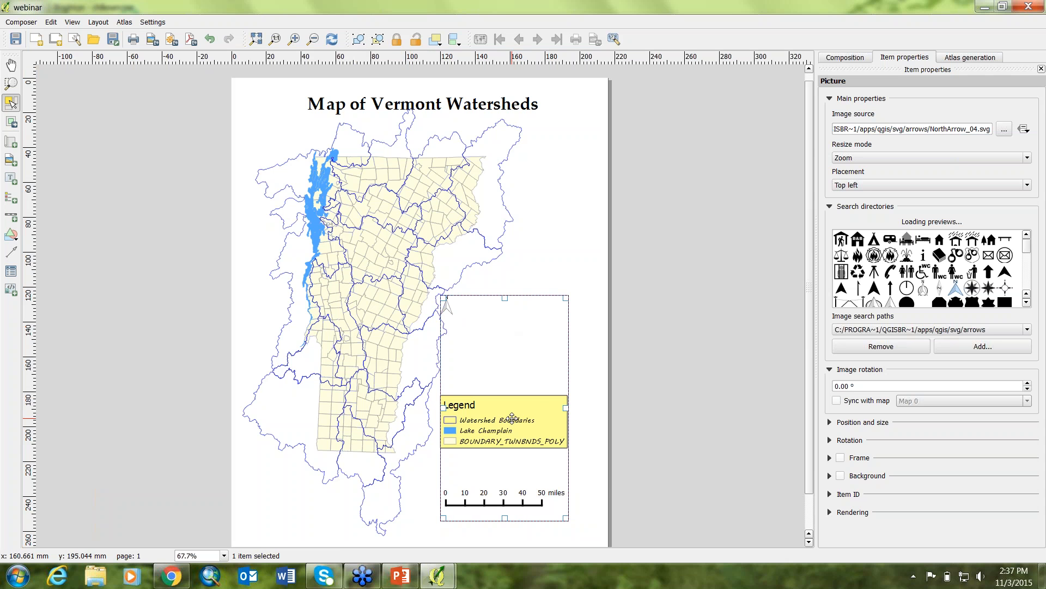
pyautogui.moveTo(528, 308); pyautogui.dragTo(561, 280)
pyautogui.click(684, 425)
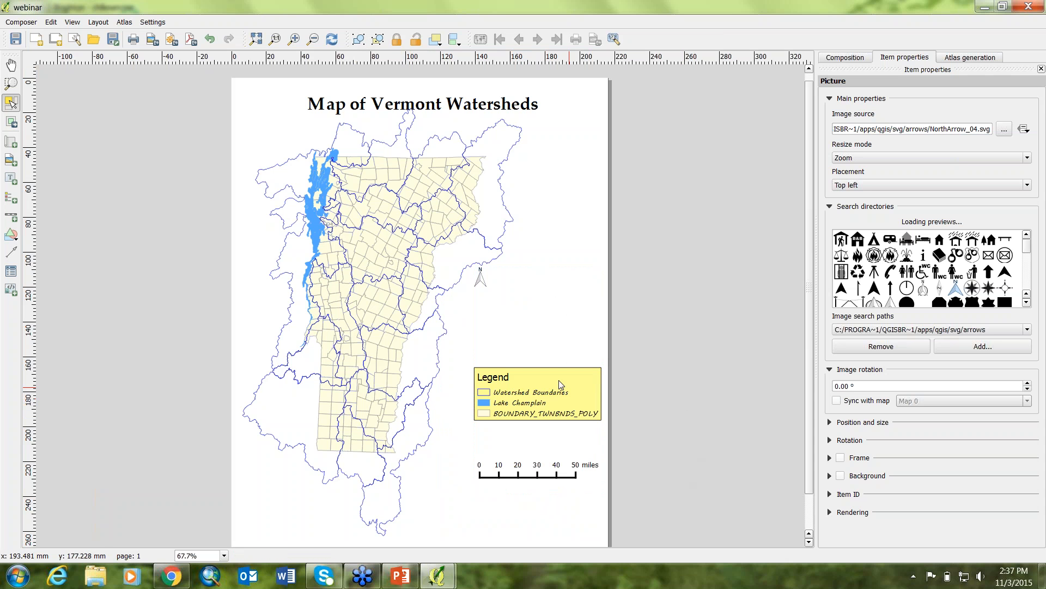
pyautogui.moveTo(561, 384); pyautogui.dragTo(555, 414)
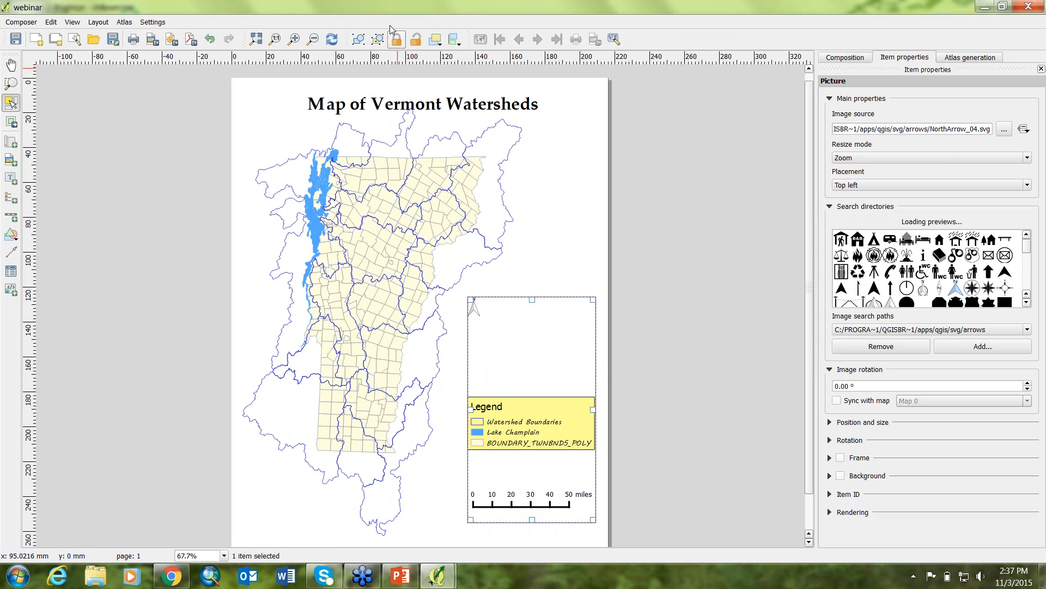
# Step: Ungroup the north arrow, legend and scale bar into separate items
pyautogui.click(381, 43)
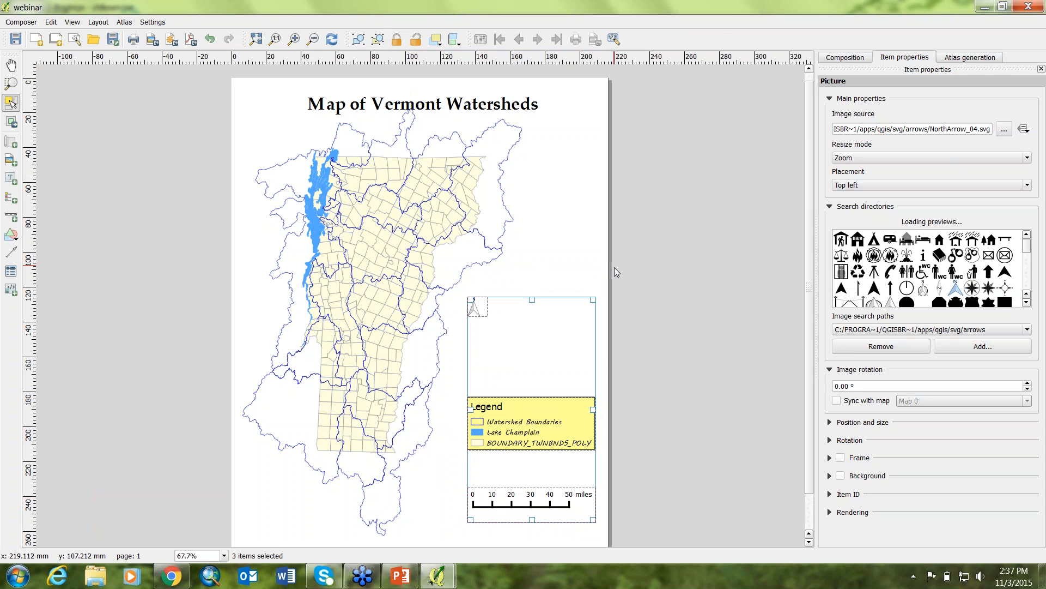
pyautogui.click(541, 244)
pyautogui.click(564, 418)
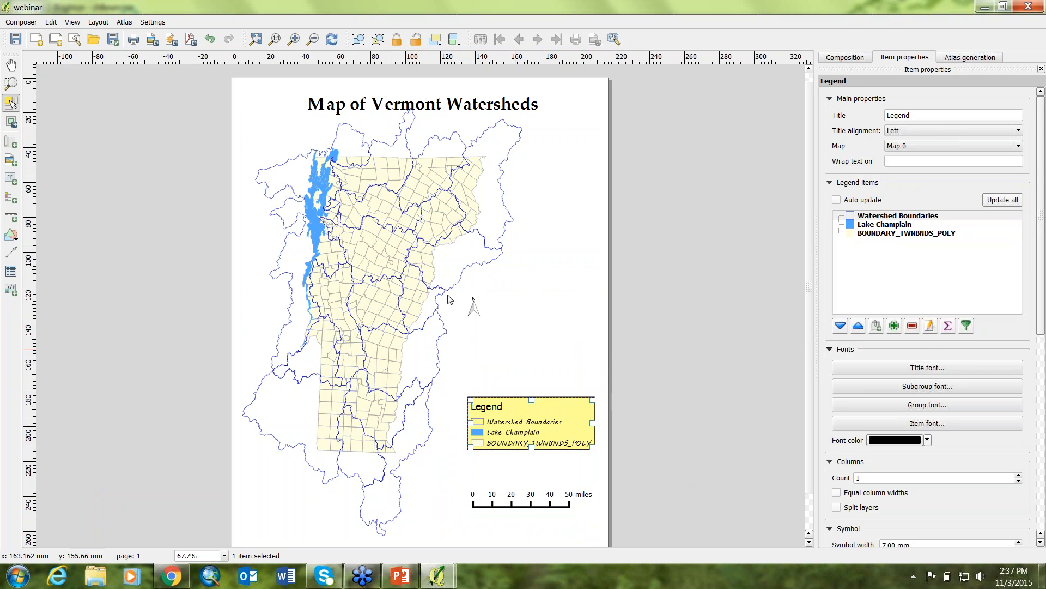
# Step: Move the north arrow just above the legend and the scale bar just below it
pyautogui.click(478, 306)
pyautogui.moveTo(477, 306); pyautogui.dragTo(479, 378)
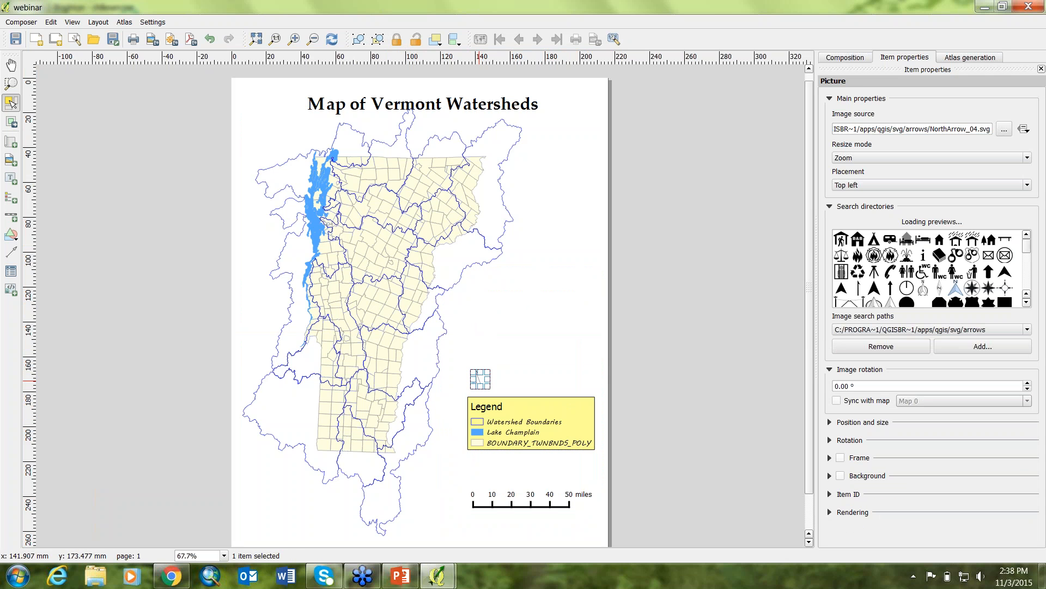
pyautogui.moveTo(526, 492); pyautogui.dragTo(526, 449)
pyautogui.click(579, 312)
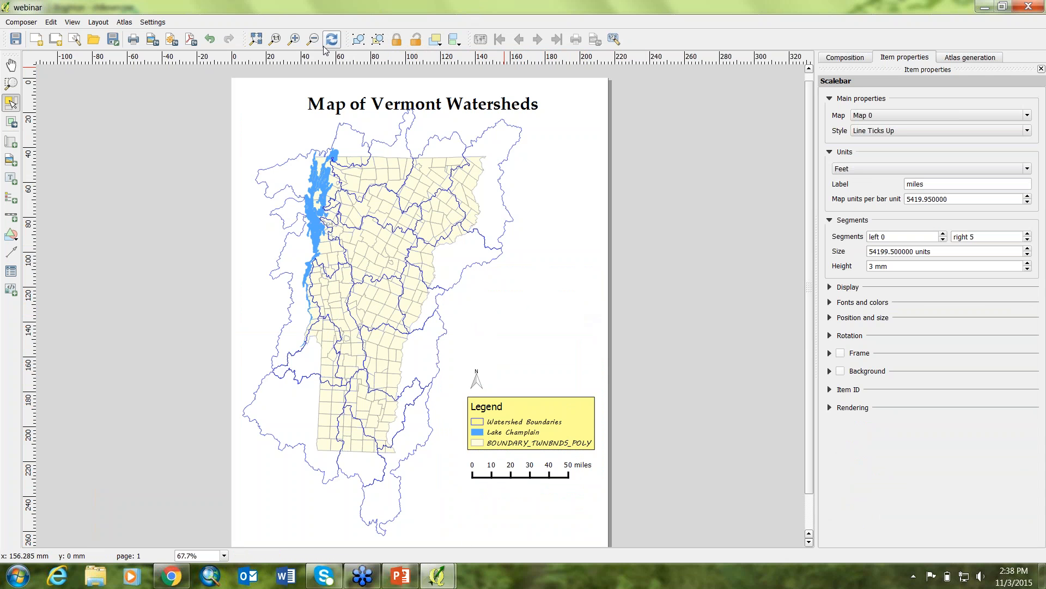
# Step: Check the file formats offered for exporting the layout as an image, and leave without saving
pyautogui.click(256, 40)
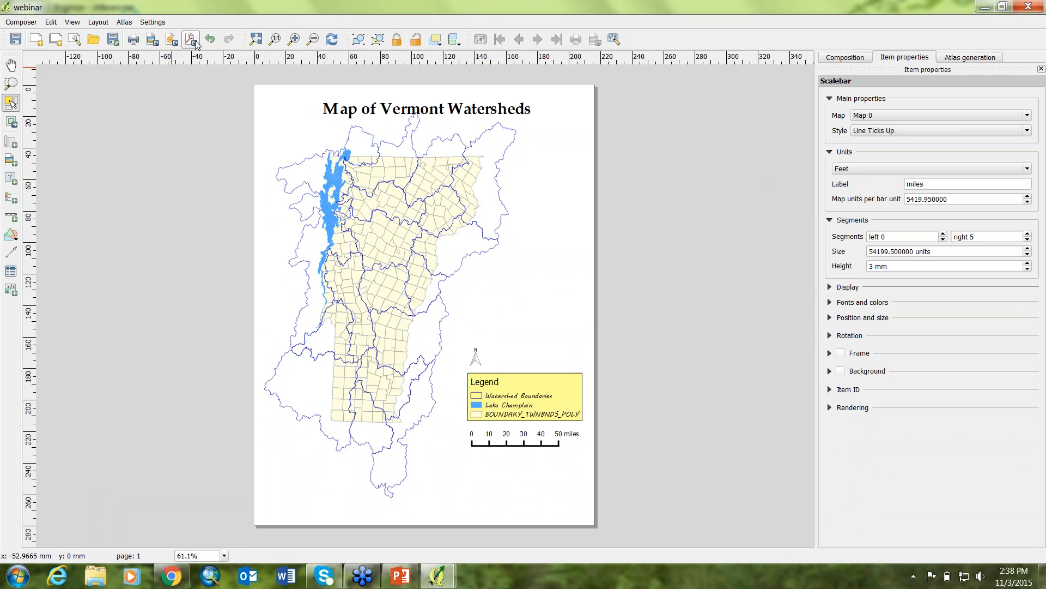
pyautogui.click(153, 40)
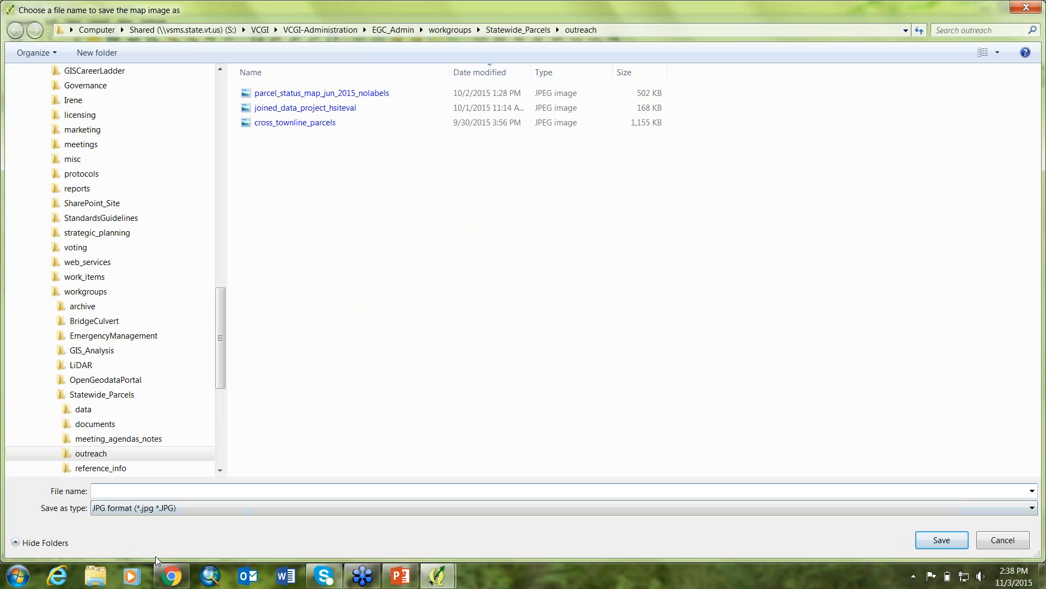
pyautogui.click(165, 508)
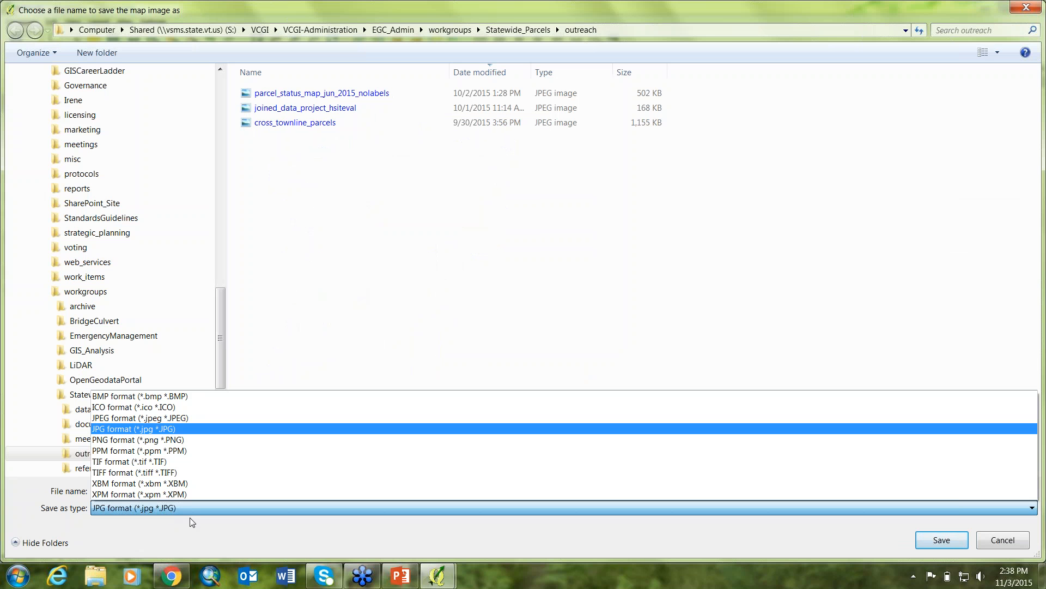
pyautogui.click(1004, 540)
pyautogui.click(1004, 541)
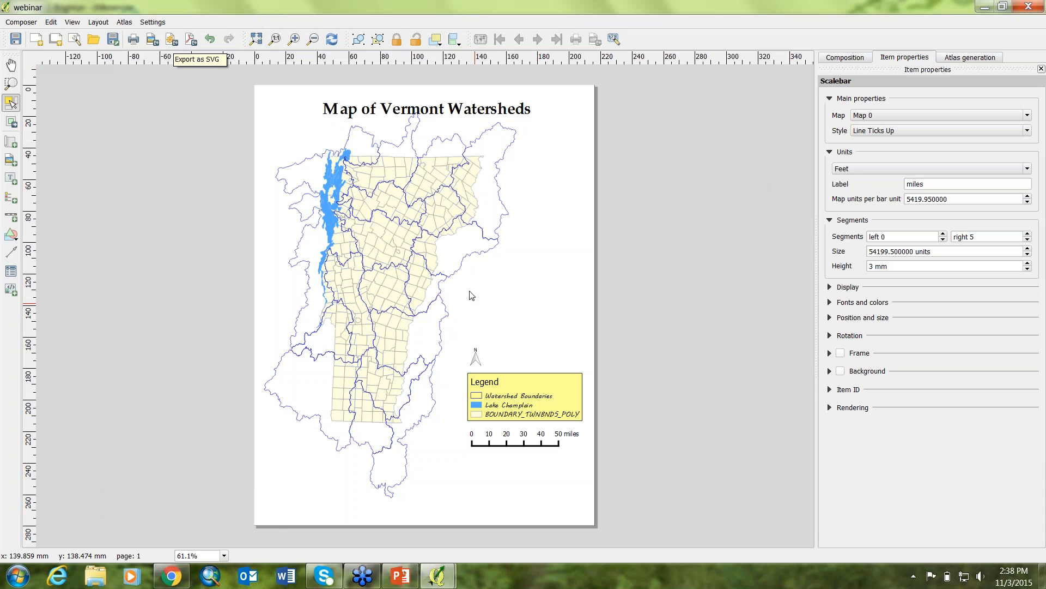
# Step: Check the PDF export dialog and the option to save the layout as a template, without saving anything
pyautogui.click(191, 41)
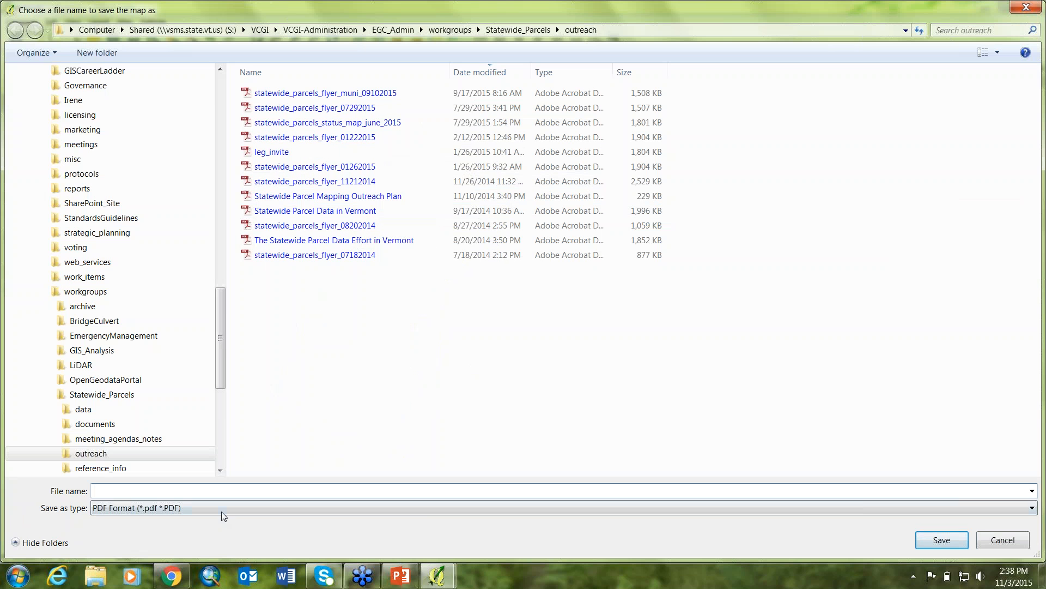
pyautogui.click(1003, 540)
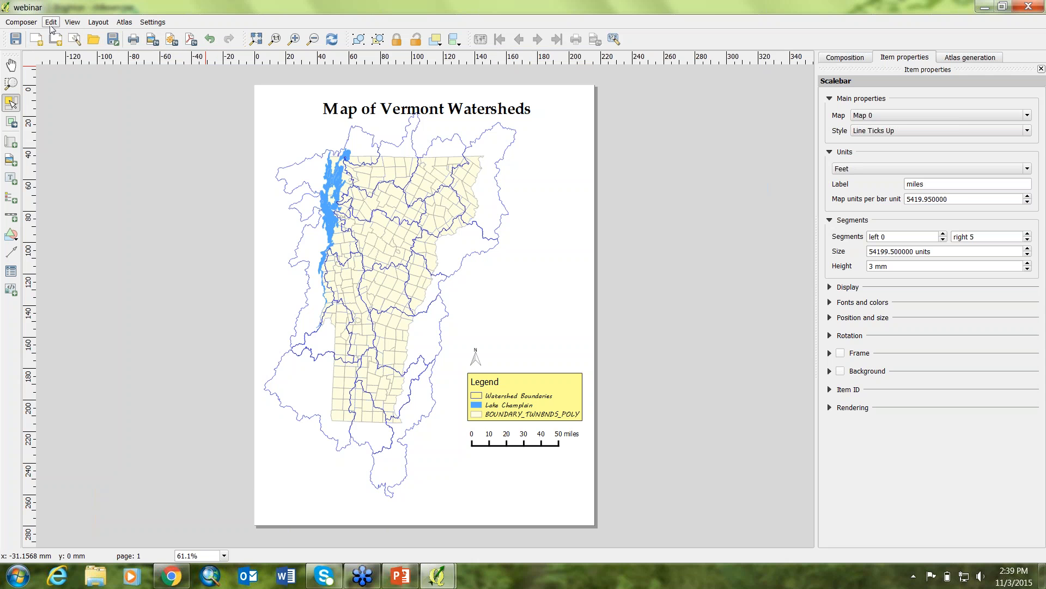
pyautogui.click(22, 22)
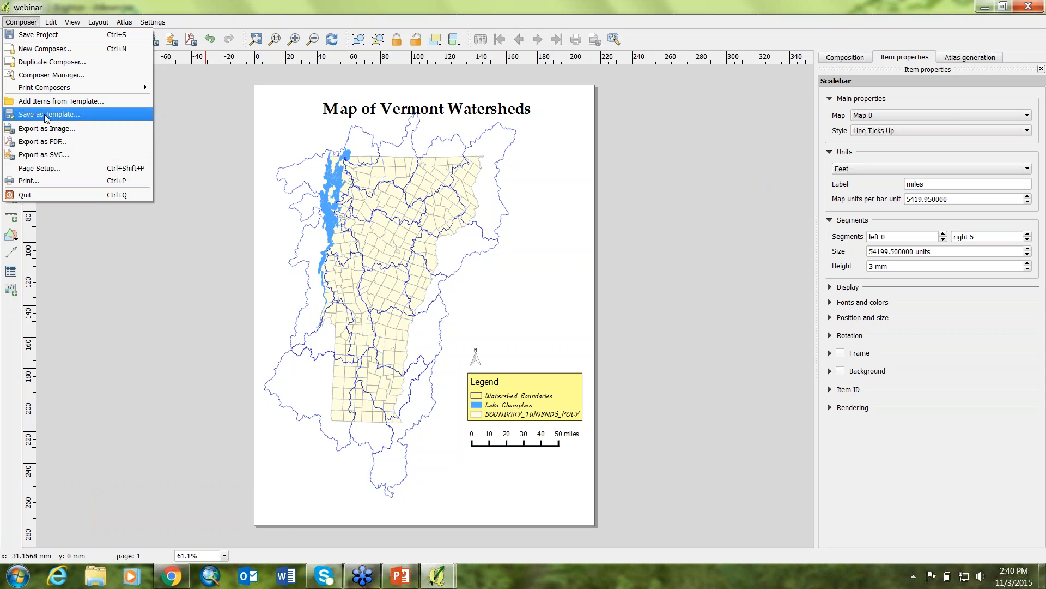
pyautogui.click(565, 298)
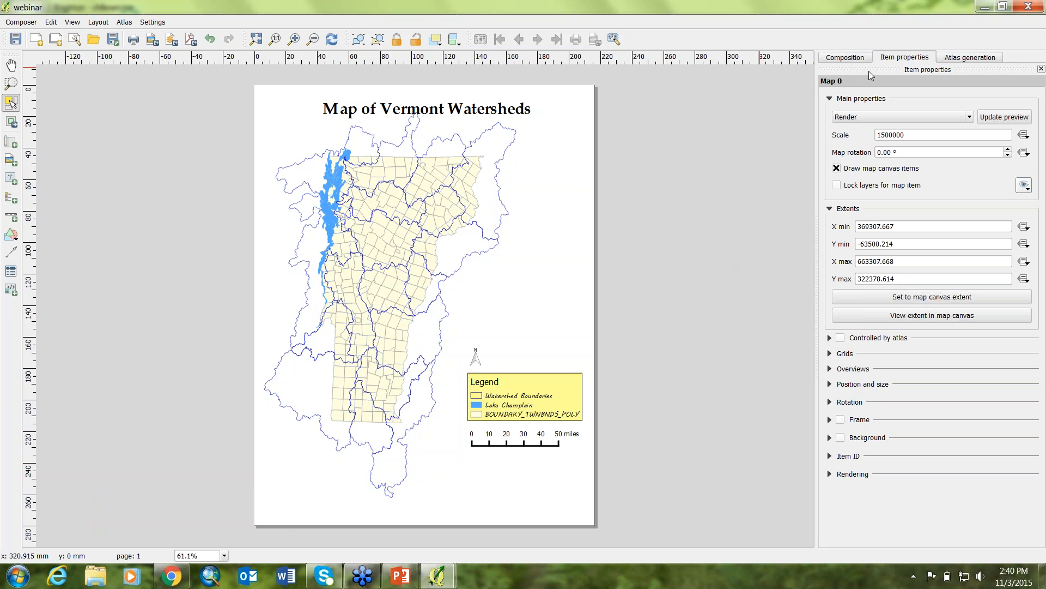
# Step: Enable atlas generation with watershed boundaries as the coverage layer, leaving that layer not hidden
pyautogui.click(975, 57)
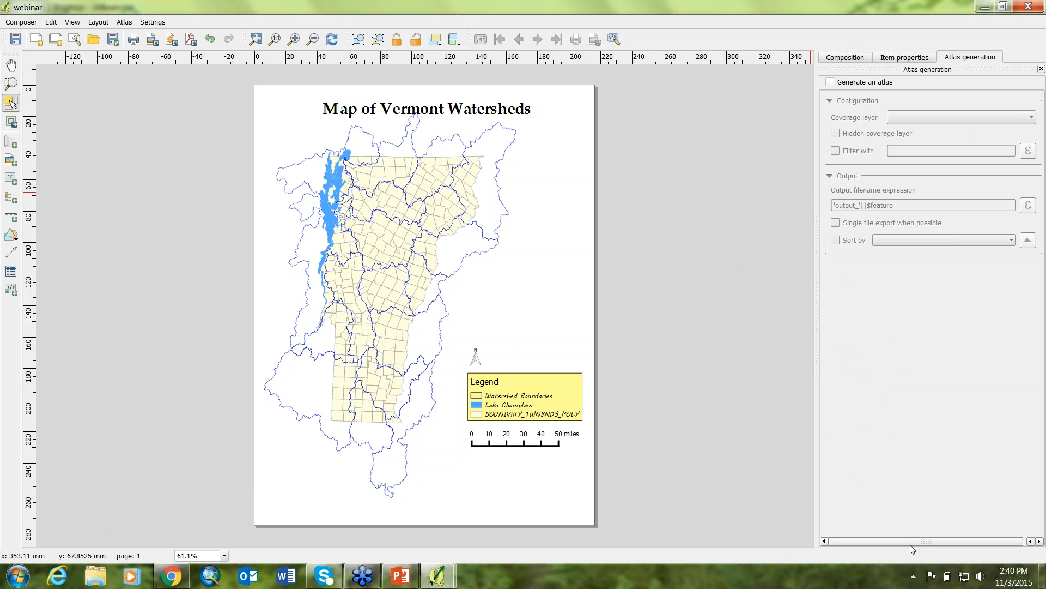
pyautogui.moveTo(910, 542); pyautogui.dragTo(994, 541)
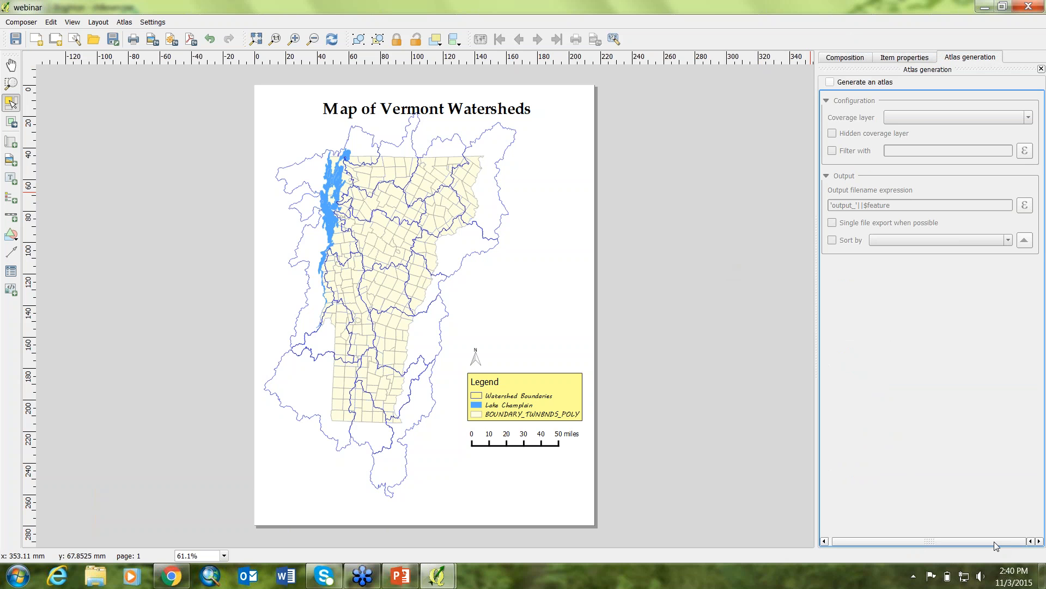
pyautogui.click(830, 82)
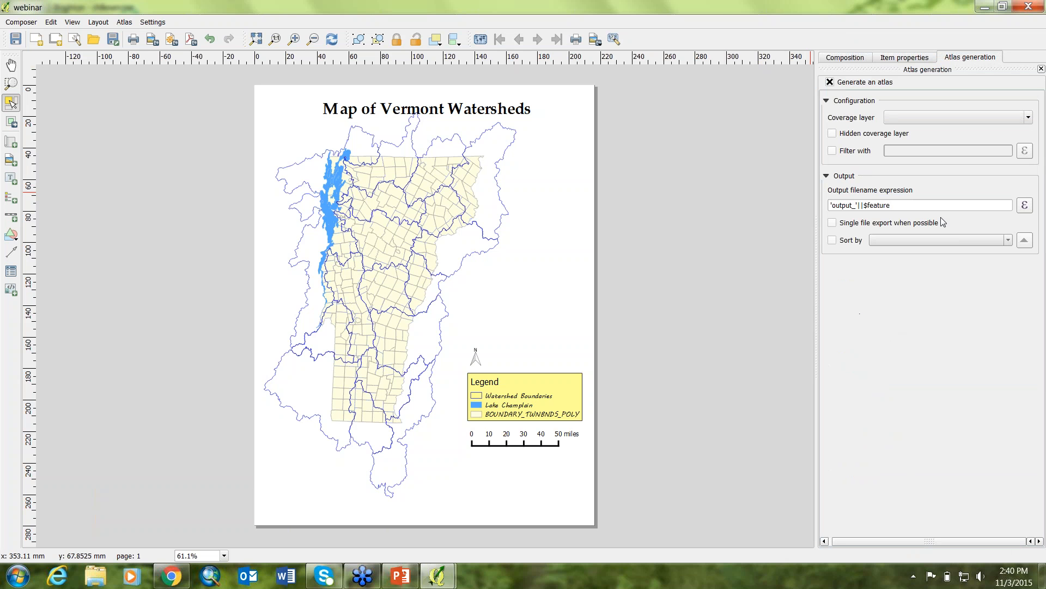
pyautogui.click(921, 119)
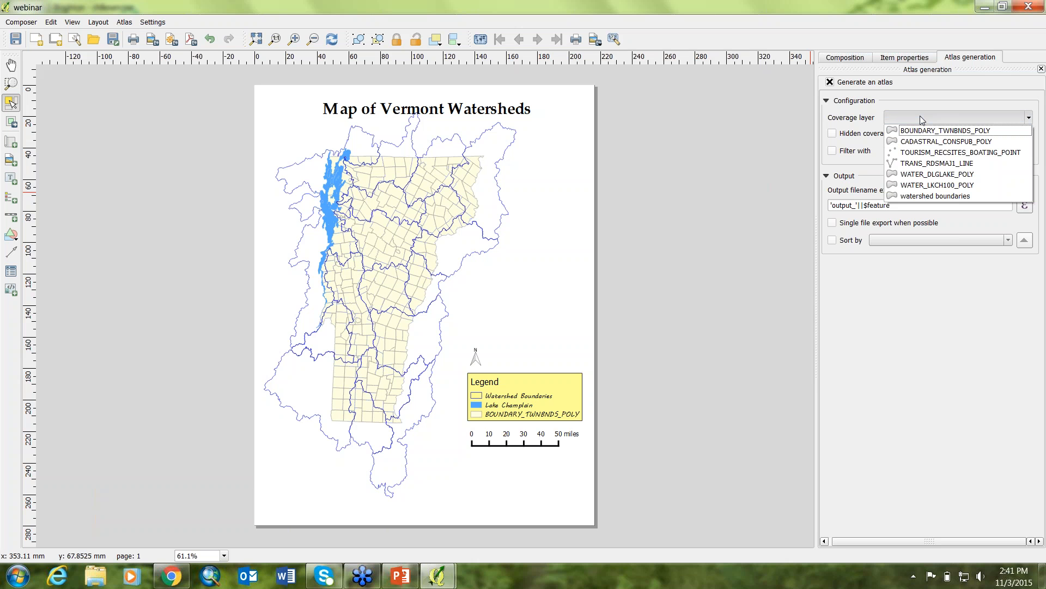
pyautogui.click(946, 196)
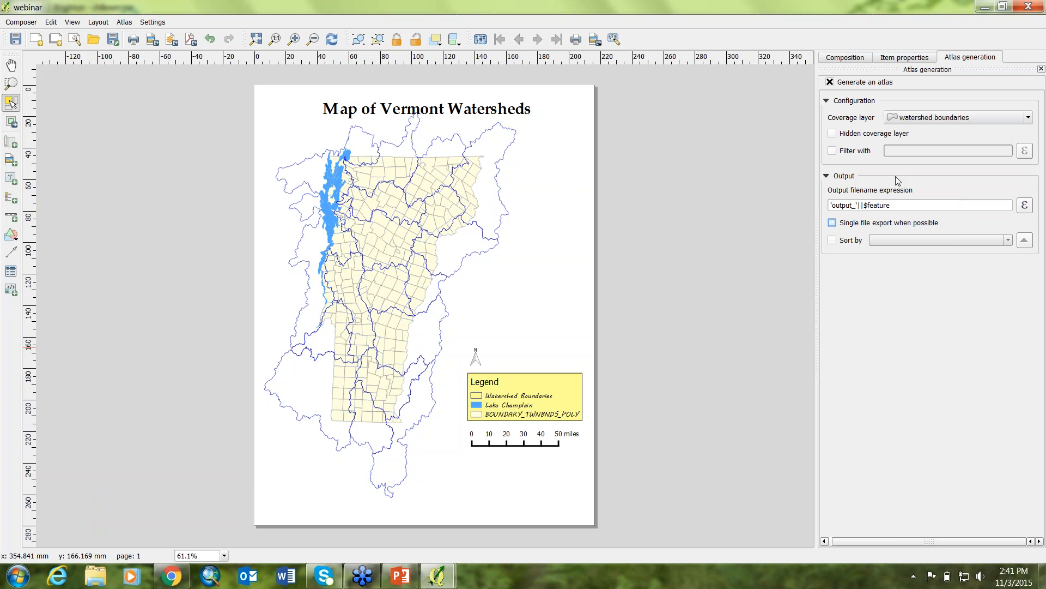
pyautogui.click(833, 134)
pyautogui.click(833, 134)
# Step: Open the atlas output filename expression for editing and load sample values of the SUBBASIN field
pyautogui.click(1024, 207)
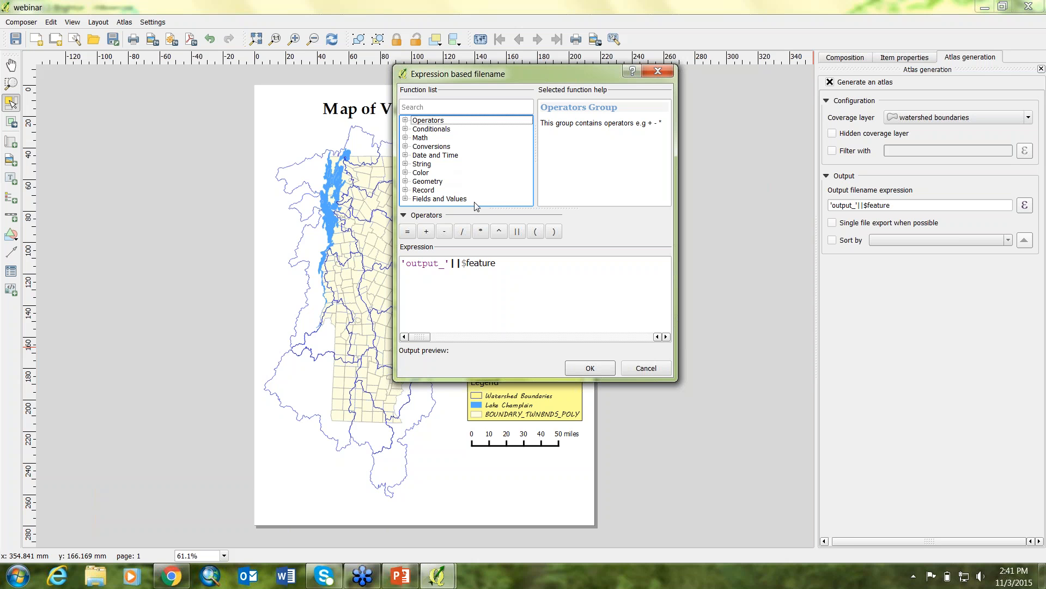
pyautogui.click(405, 199)
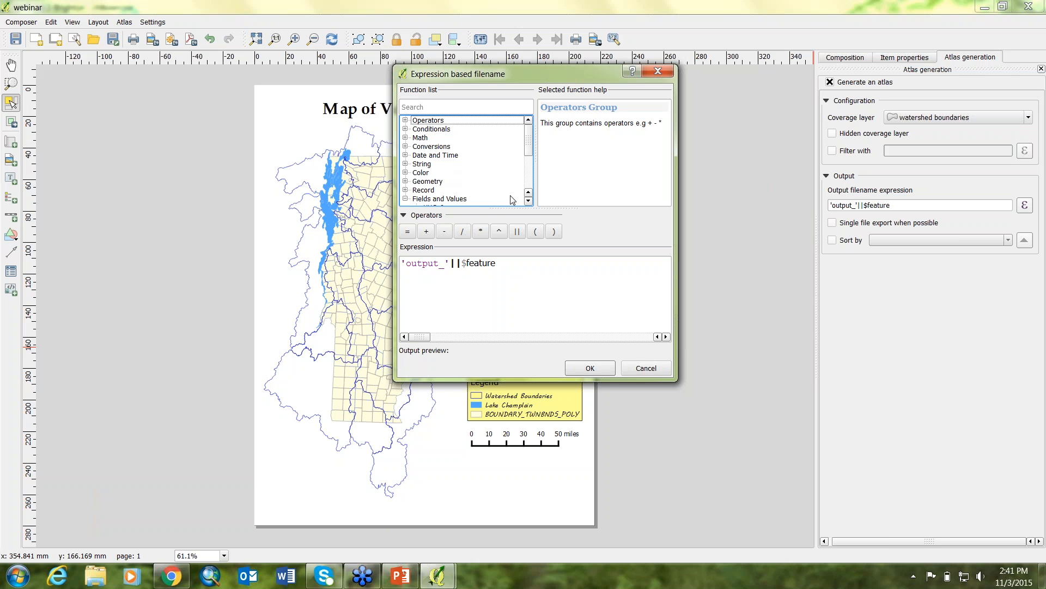
pyautogui.click(529, 202)
pyautogui.click(528, 201)
pyautogui.click(528, 201)
pyautogui.click(528, 201)
pyautogui.click(529, 201)
pyautogui.click(529, 201)
pyautogui.click(529, 201)
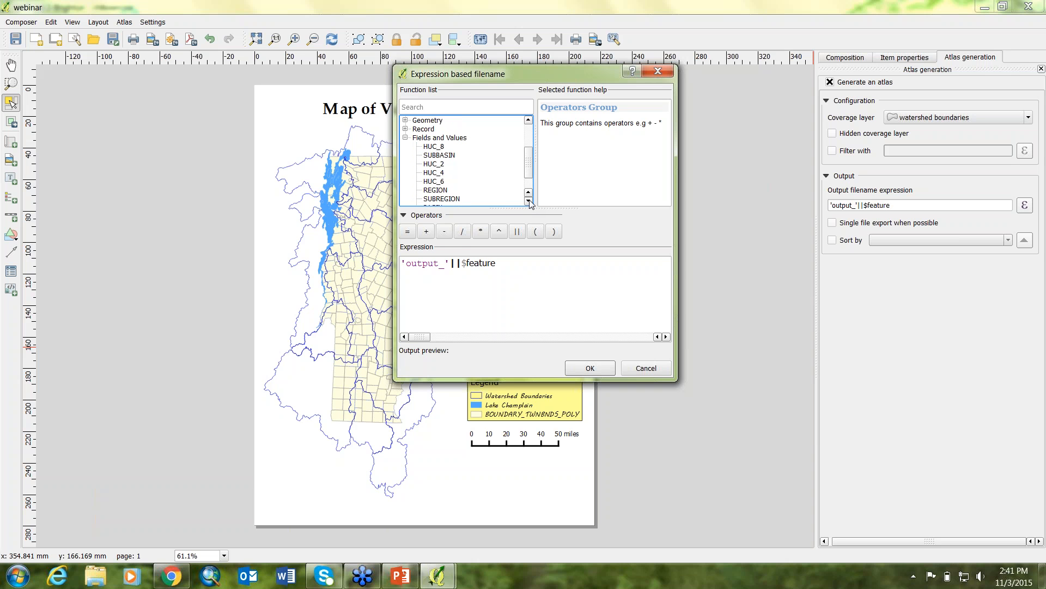
pyautogui.click(448, 154)
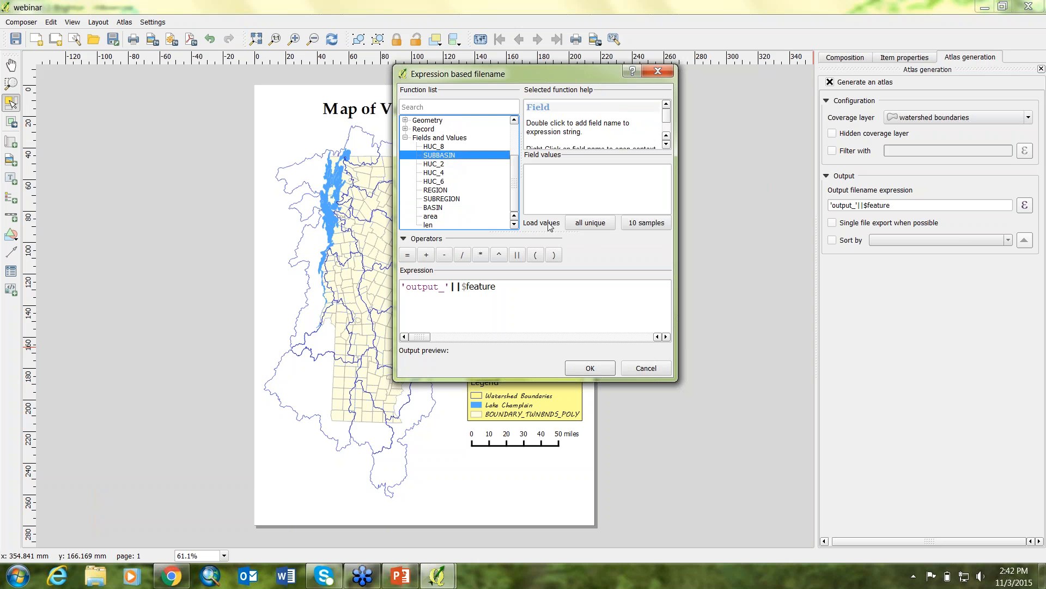
pyautogui.click(627, 226)
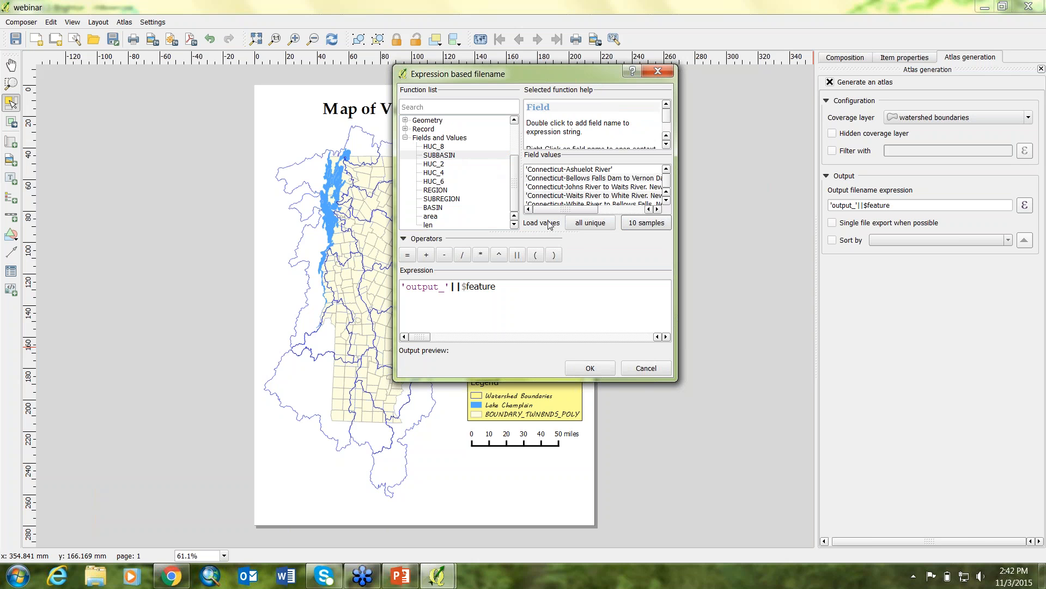
# Step: Set the atlas output filename expression to 'output_'||$feature = "SUBBASIN"
pyautogui.click(507, 287)
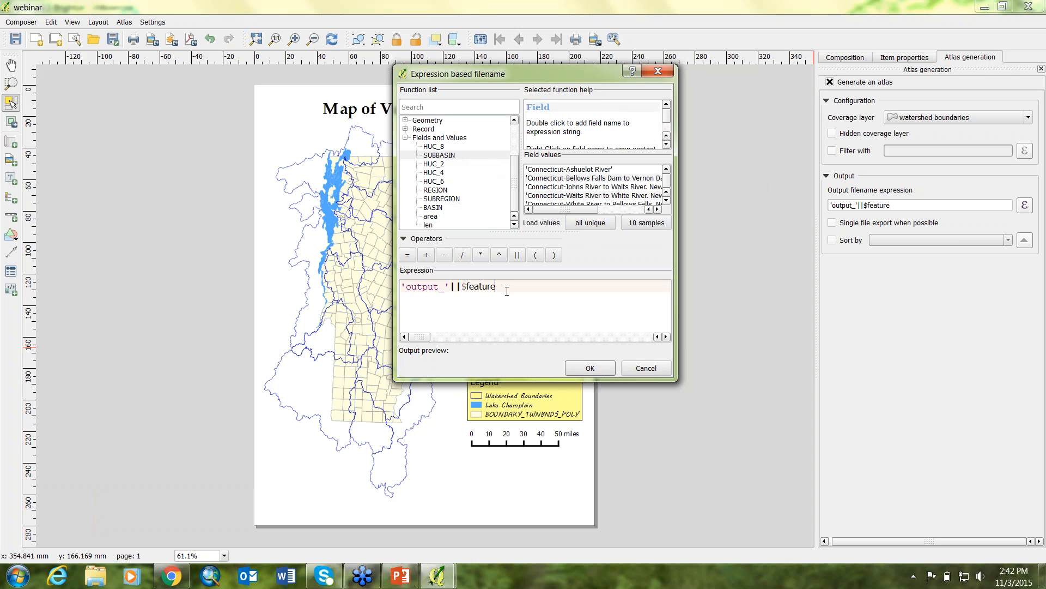
pyautogui.doubleClick(448, 157)
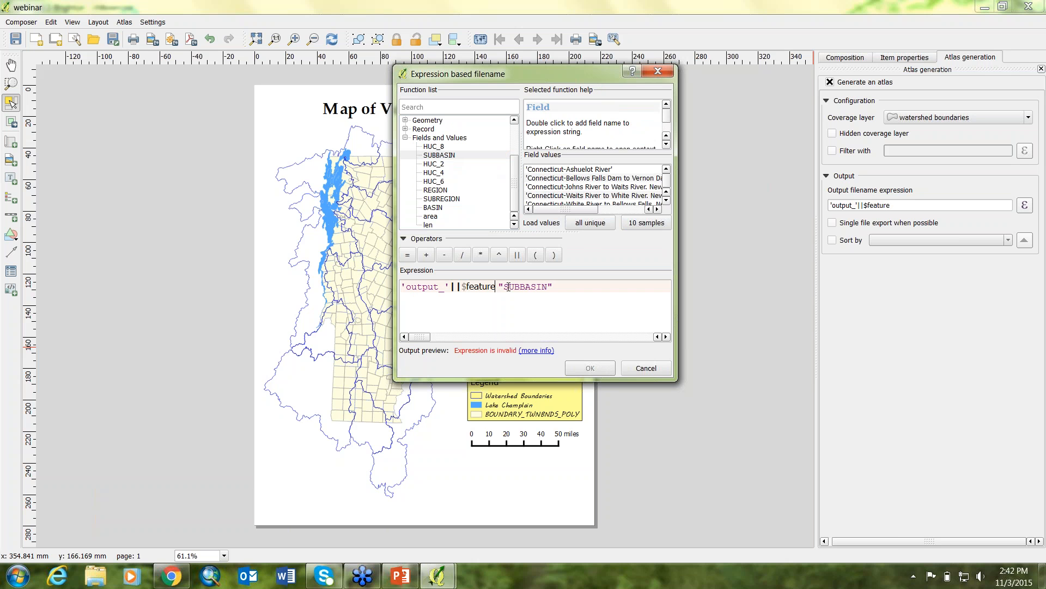
pyautogui.click(408, 255)
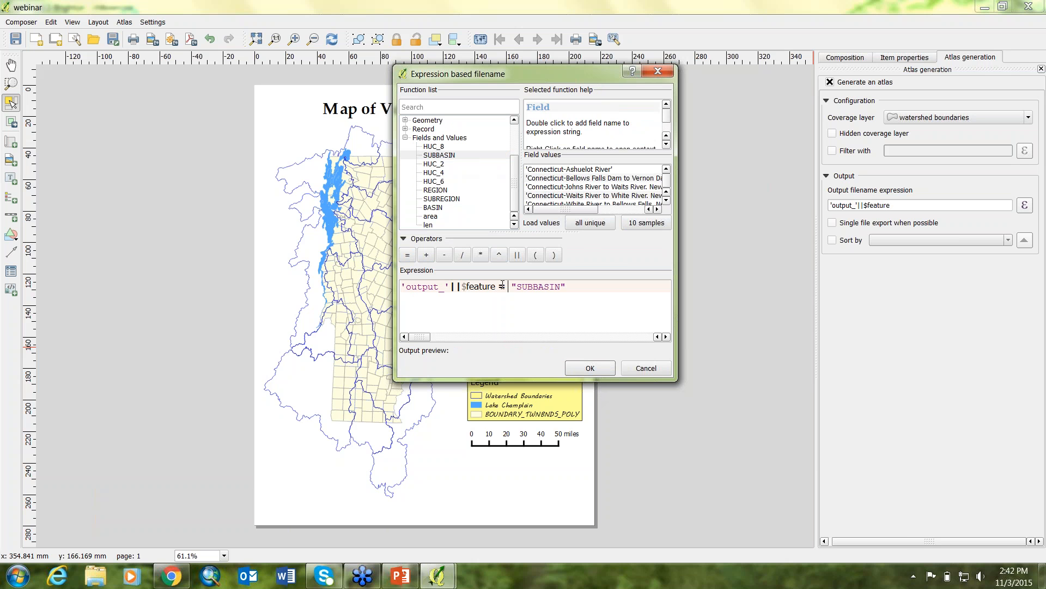
pyautogui.click(590, 368)
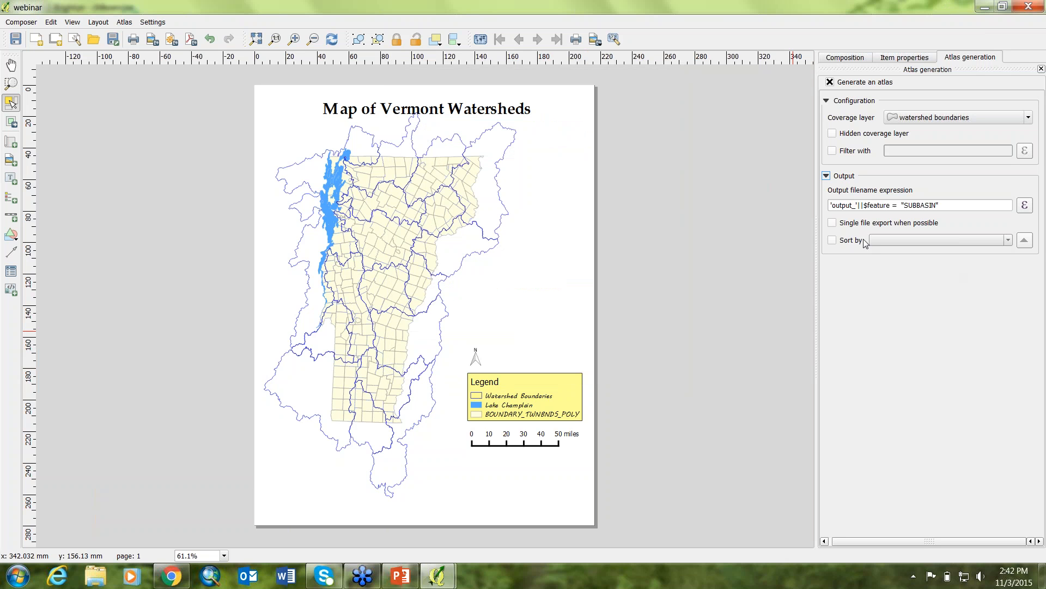
# Step: Enable sorting of the atlas output and check the available sort fields without choosing one
pyautogui.click(832, 240)
pyautogui.click(1009, 241)
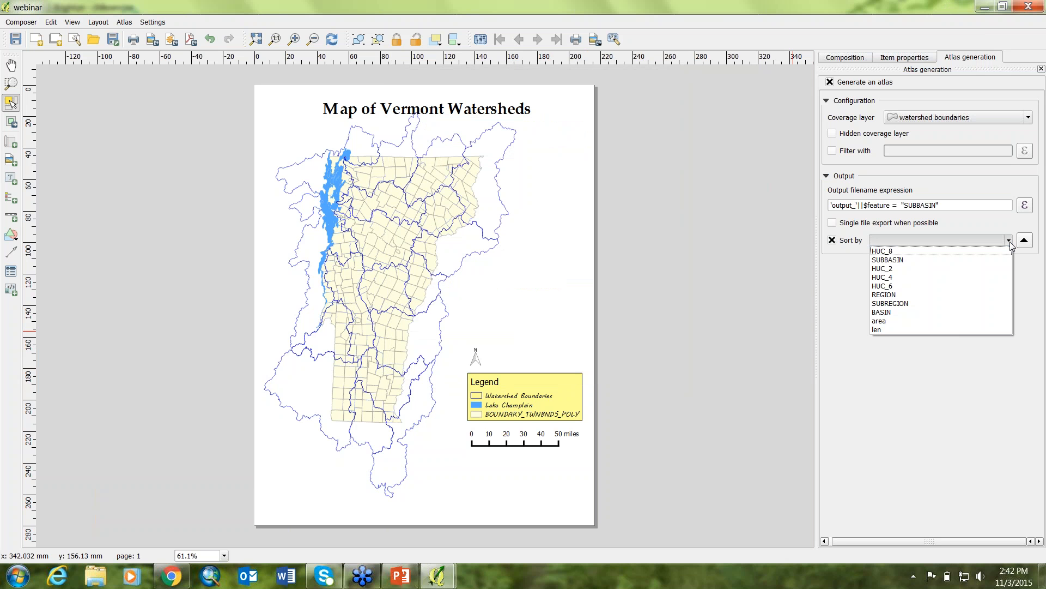
pyautogui.click(1010, 243)
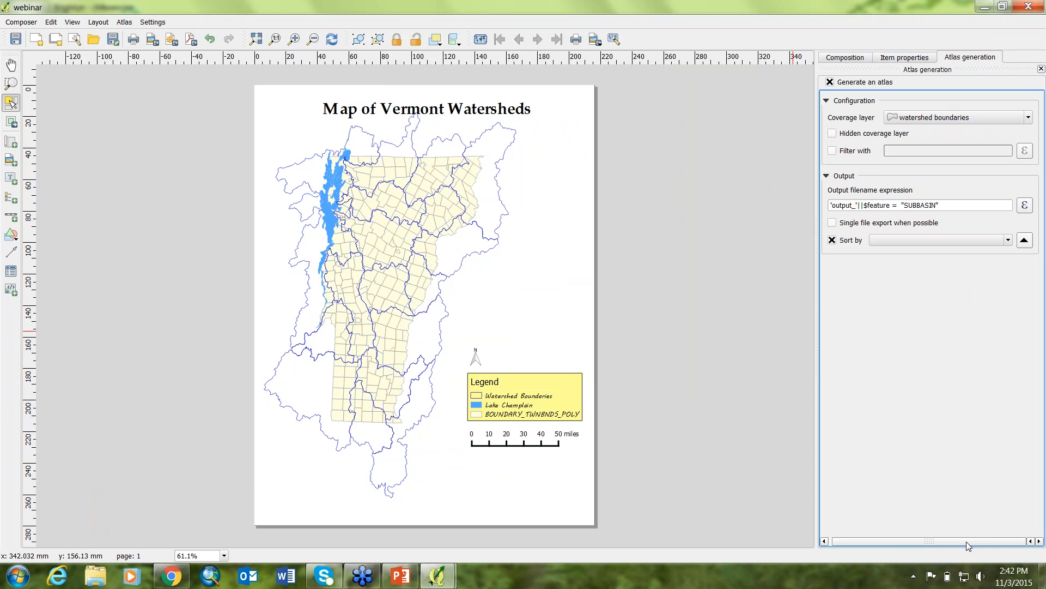
pyautogui.moveTo(957, 540); pyautogui.dragTo(868, 538)
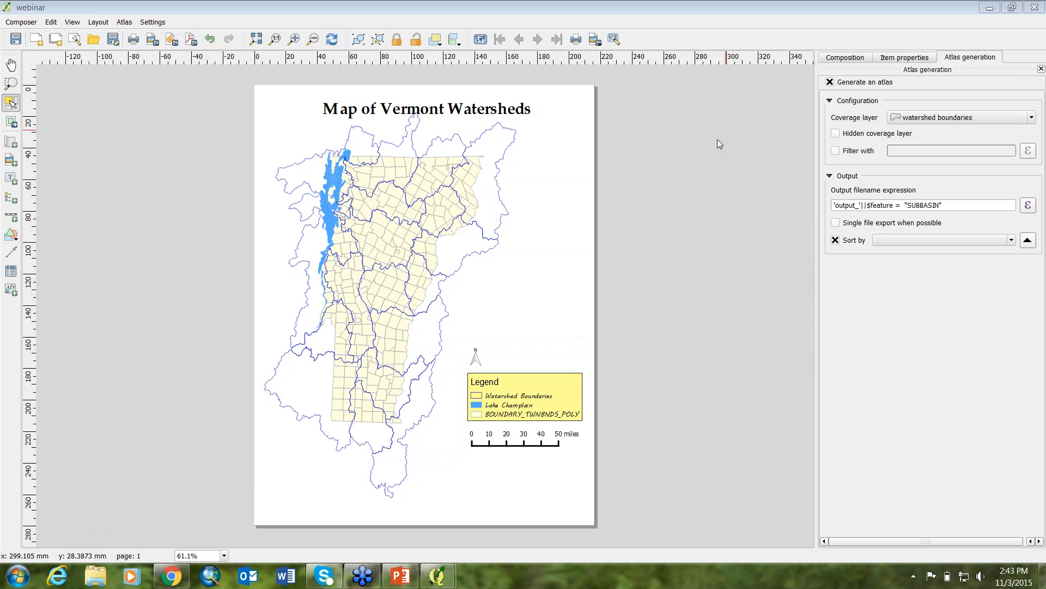
# Step: Replace "Vermont Watersheds" in the title label with "the" so the text reads "Map of the"
pyautogui.click(401, 114)
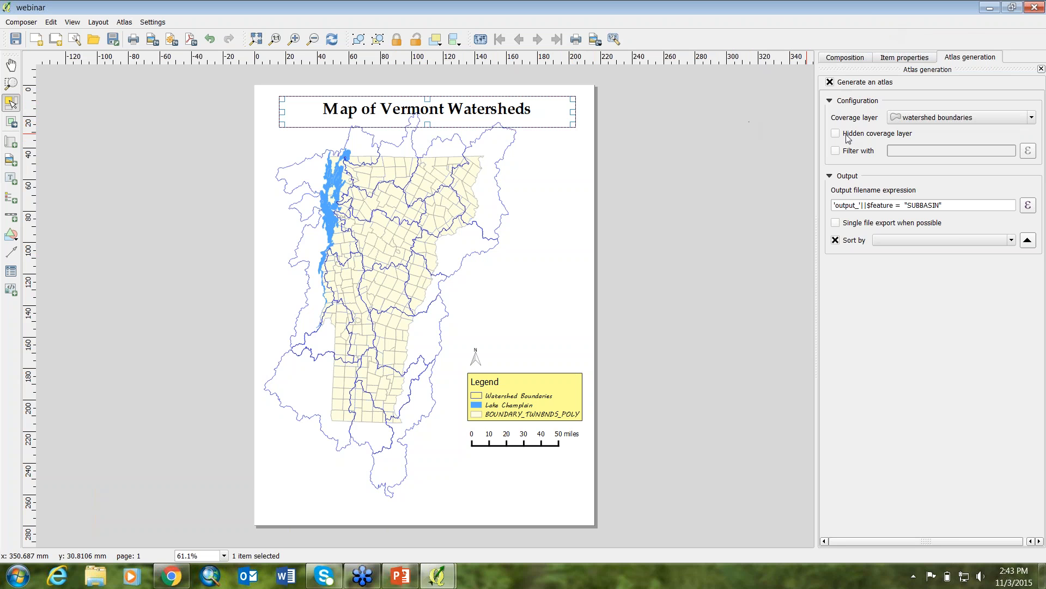
pyautogui.click(905, 58)
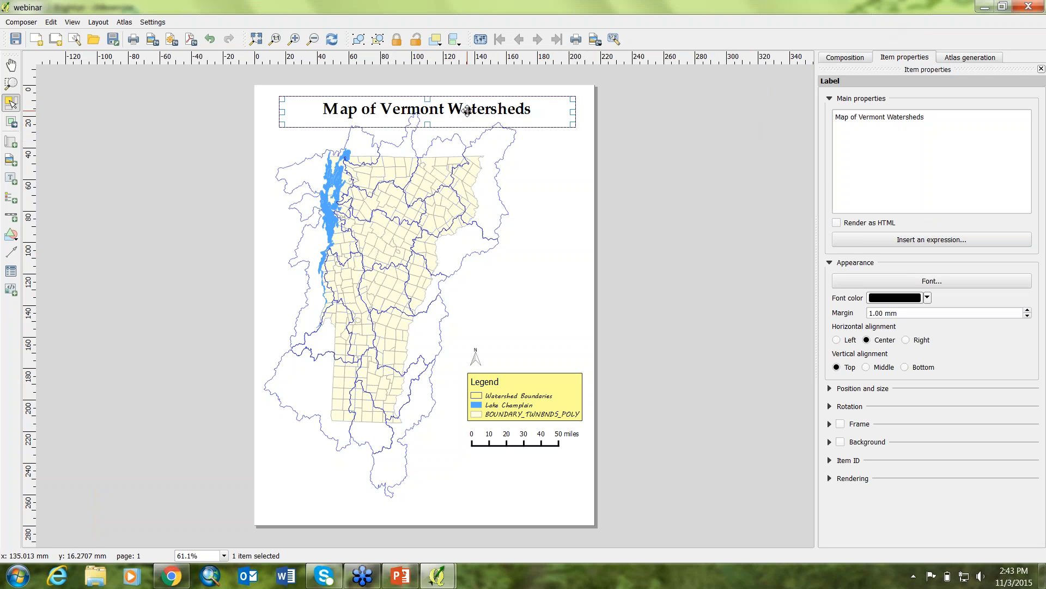
pyautogui.moveTo(926, 117); pyautogui.dragTo(860, 119)
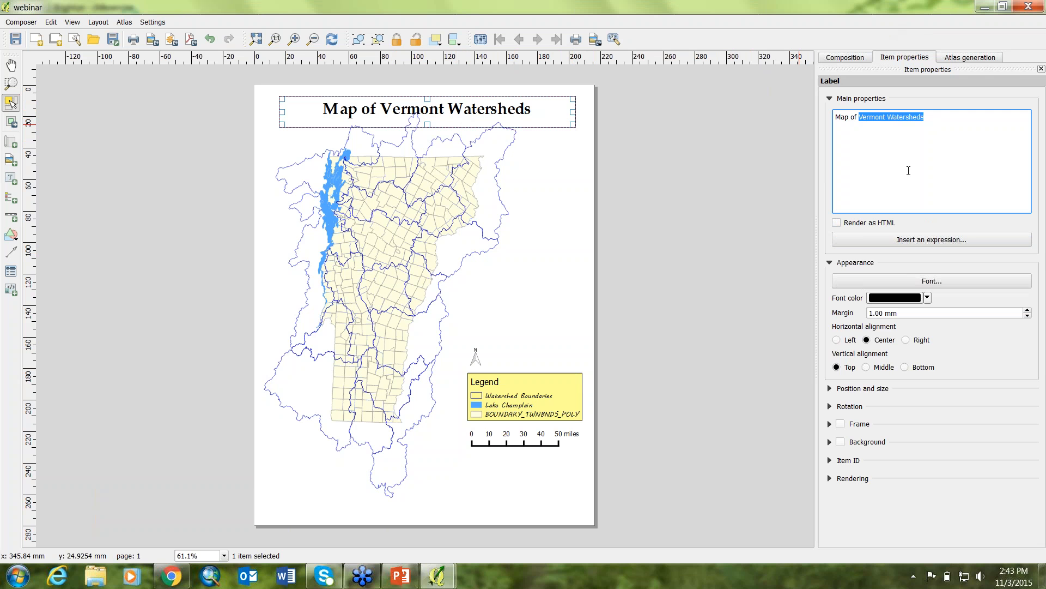
pyautogui.write('the')
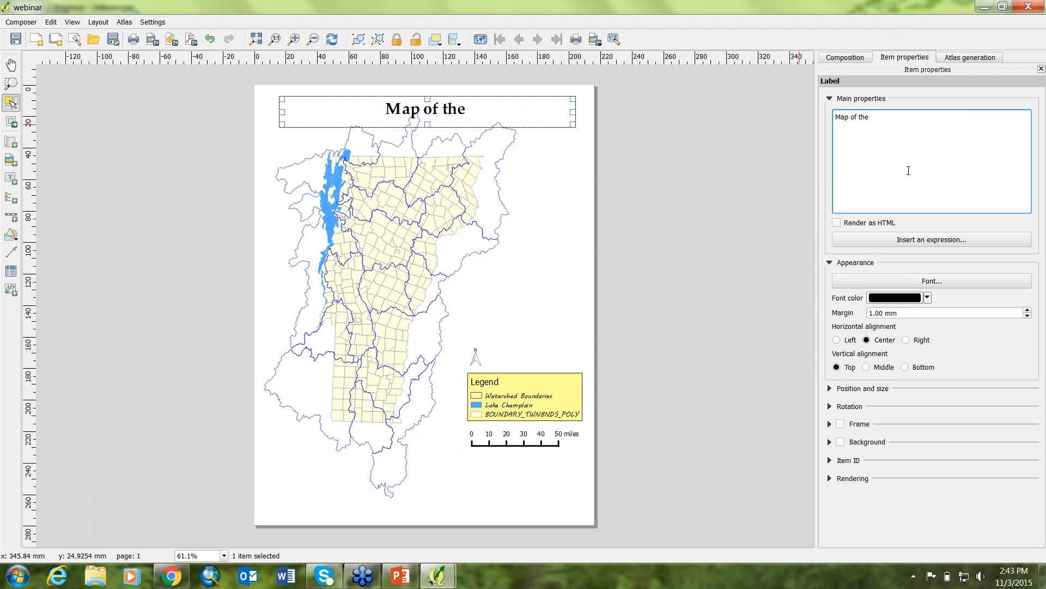
# Step: Insert the SUBBASIN field as an expression after "Map of the" in the title and append "Watershed"
pyautogui.click(928, 241)
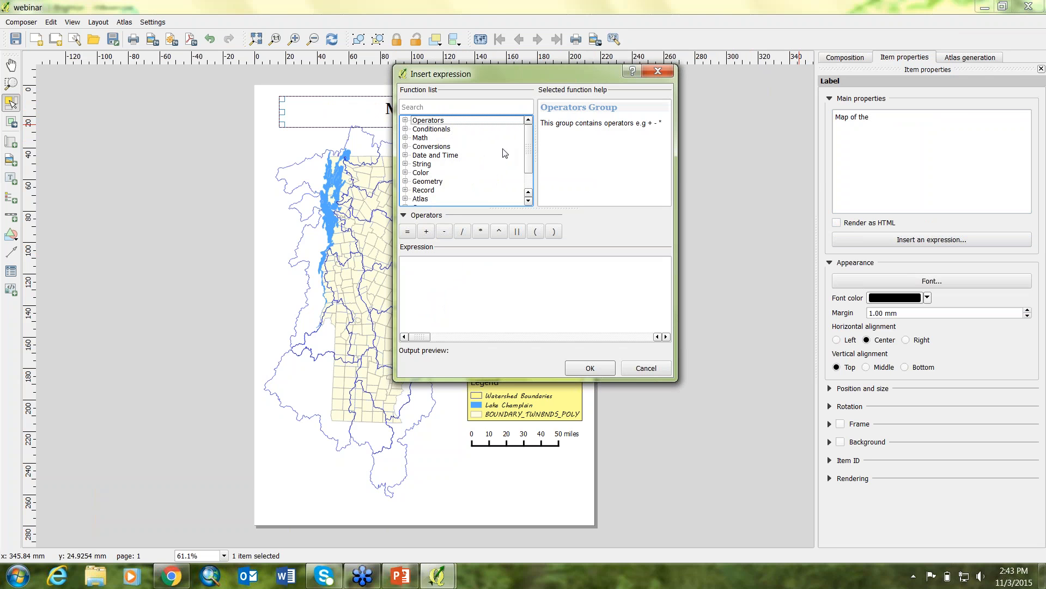
pyautogui.scroll(-1, 531, 162)
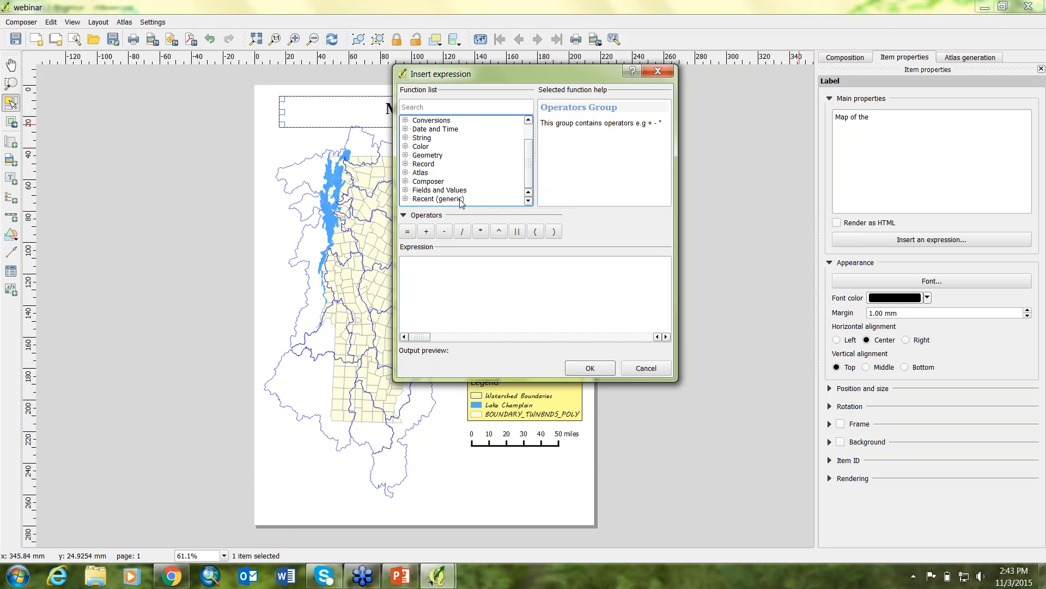
pyautogui.click(406, 191)
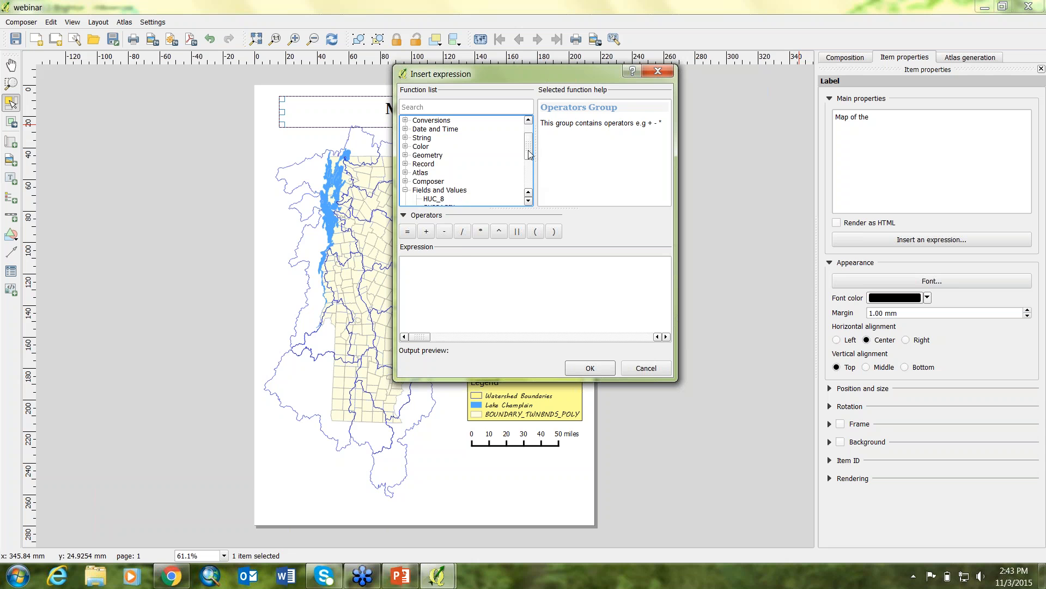
pyautogui.scroll(-1, 529, 155)
pyautogui.click(446, 182)
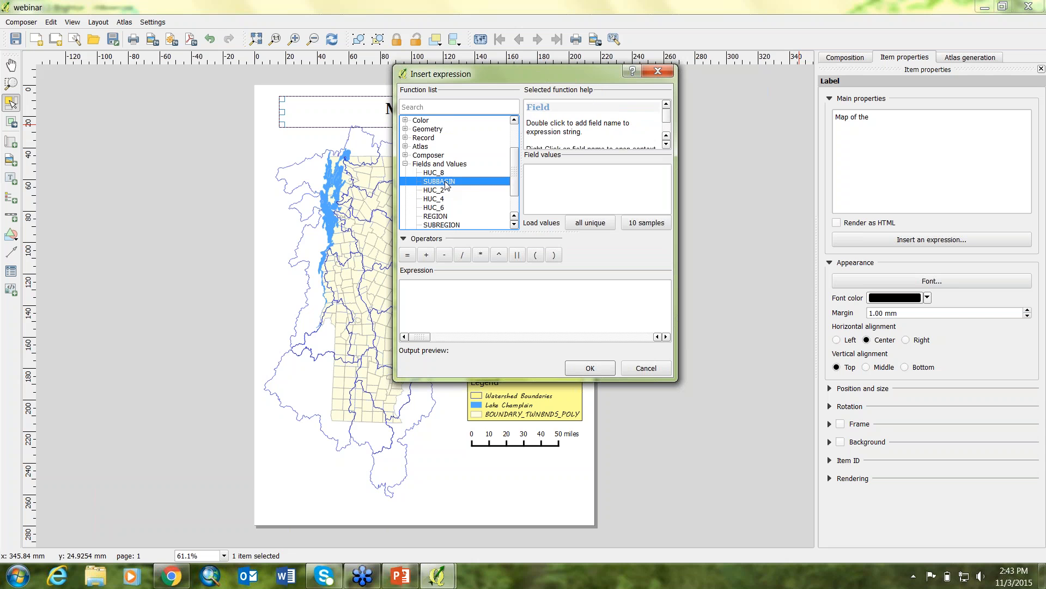
pyautogui.doubleClick(446, 182)
pyautogui.click(590, 369)
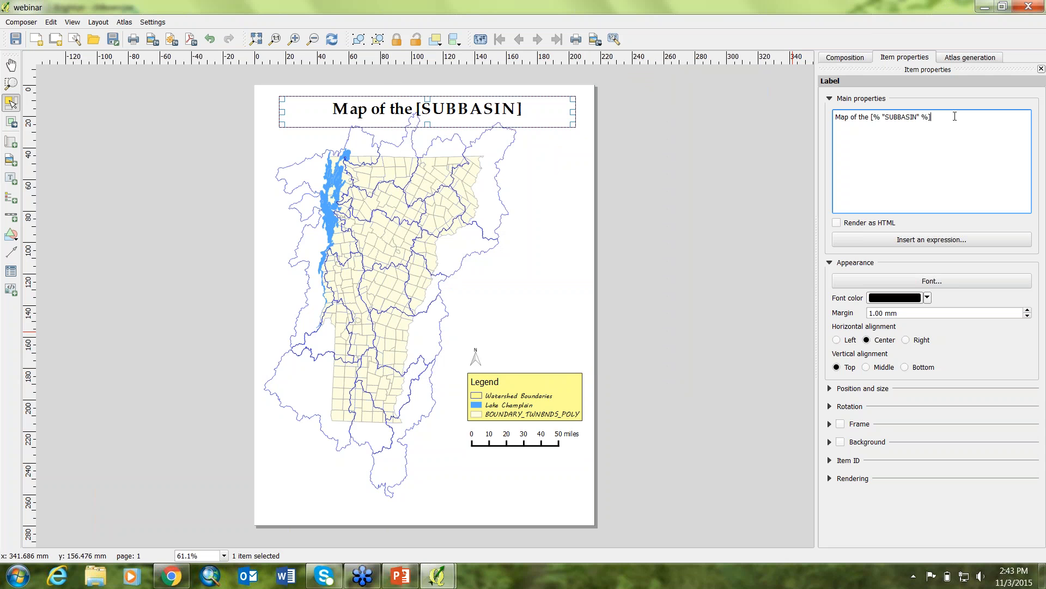
pyautogui.write('Waters')
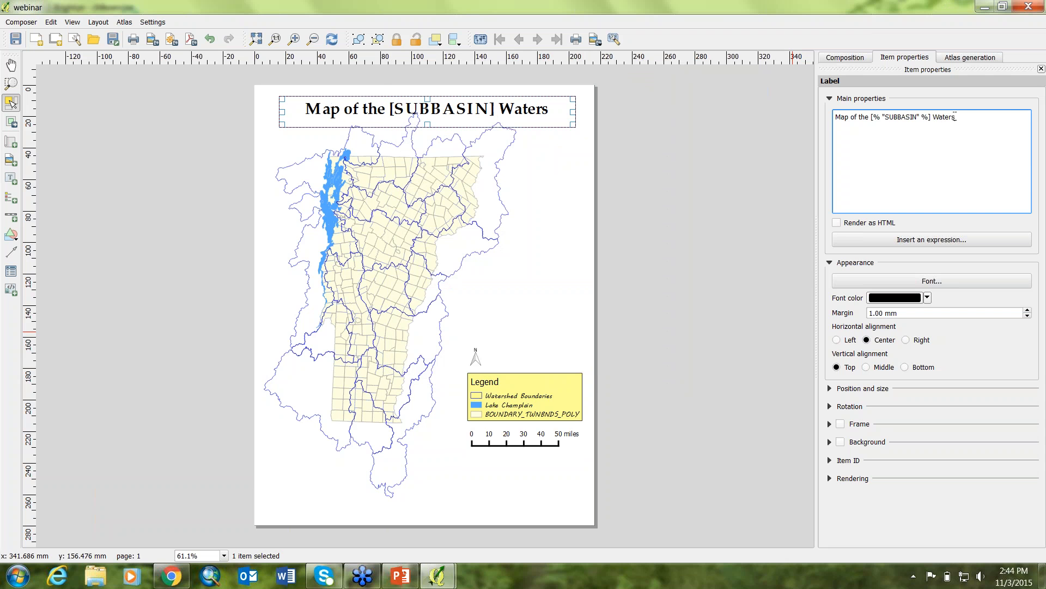
pyautogui.write('hed')
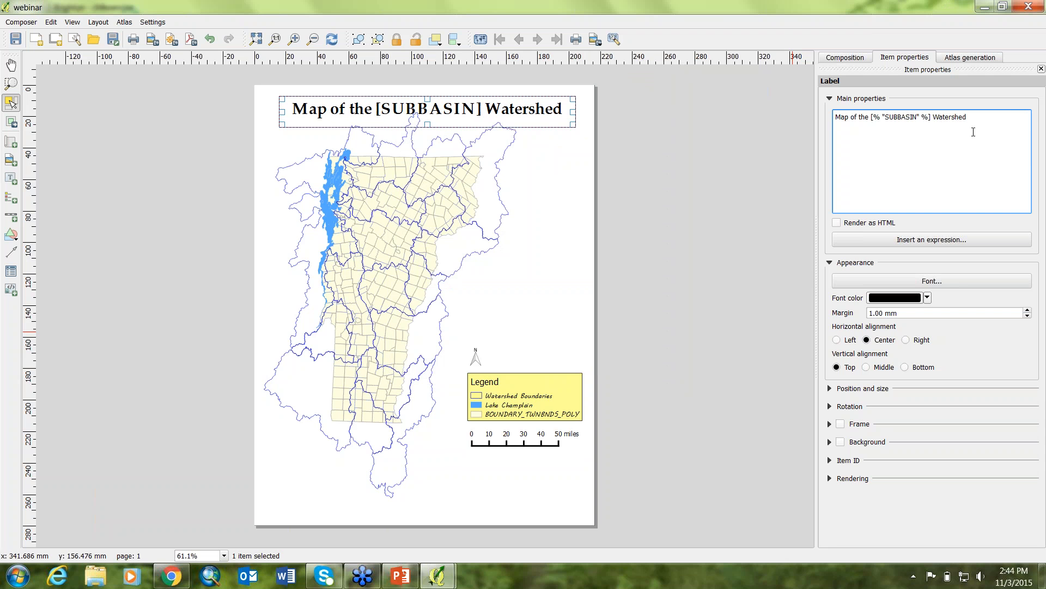
# Step: Reduce the font size of the title label and deselect it
pyautogui.click(963, 280)
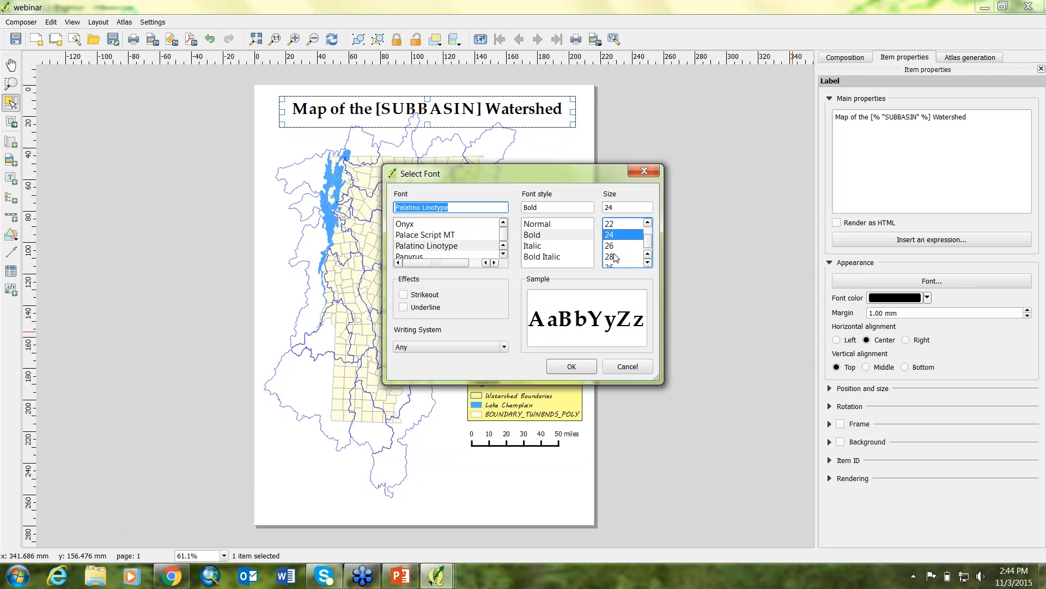
pyautogui.click(574, 366)
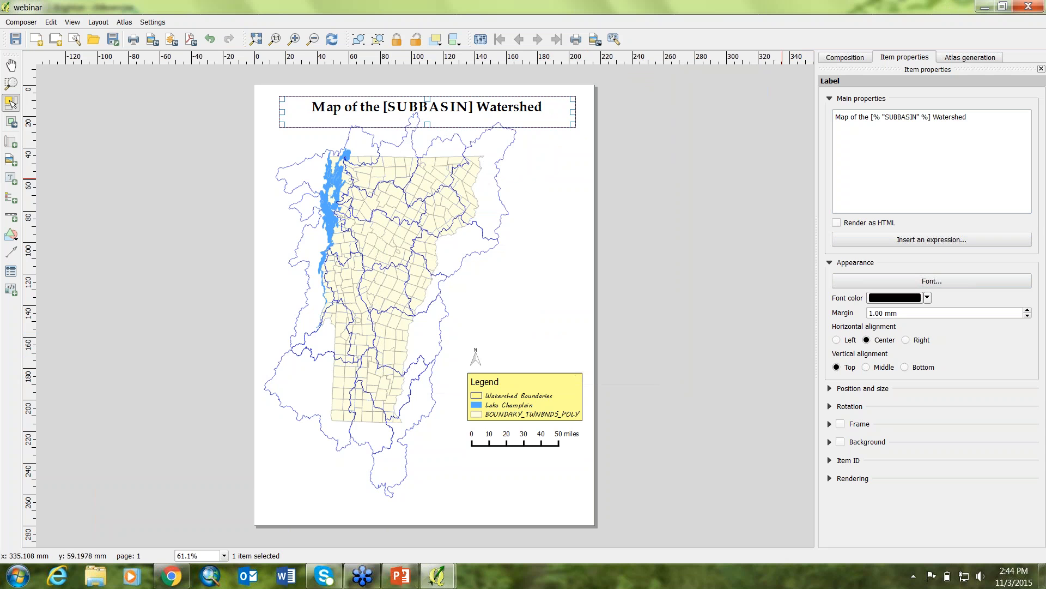
pyautogui.click(704, 185)
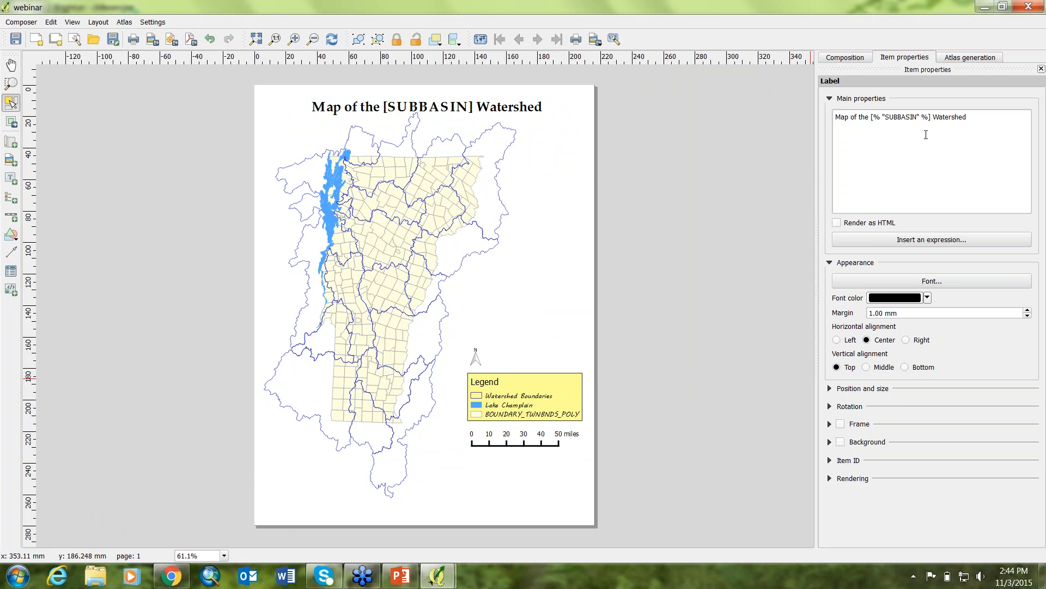
# Step: Bring up the atlas generation settings of the layout
pyautogui.click(972, 57)
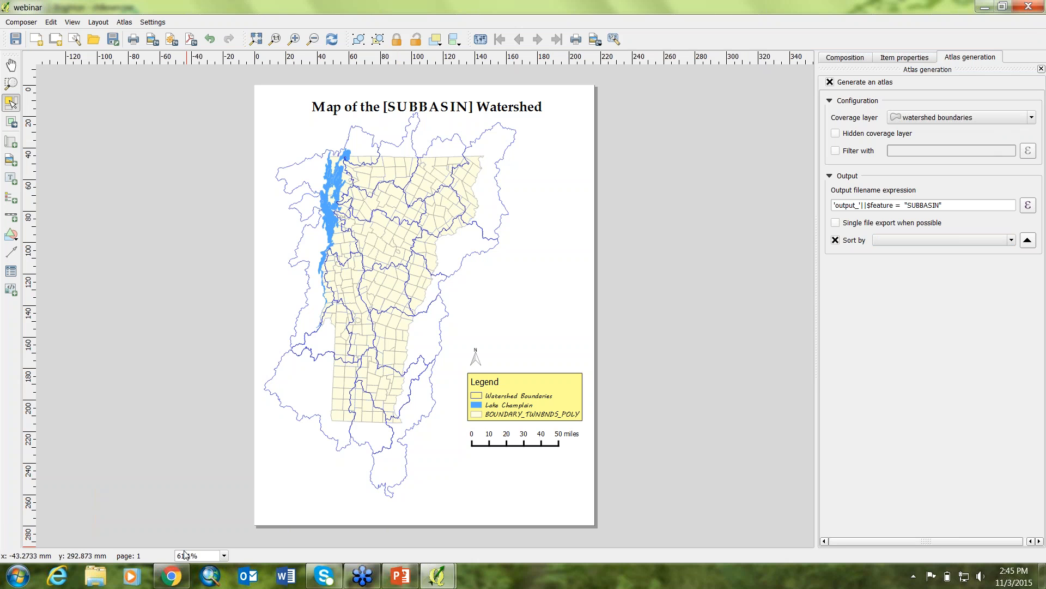
# Step: Switch to Chrome and open qgiscloud.com in a new tab to view the QGIS Cloud hosting page
pyautogui.moveTo(173, 579)
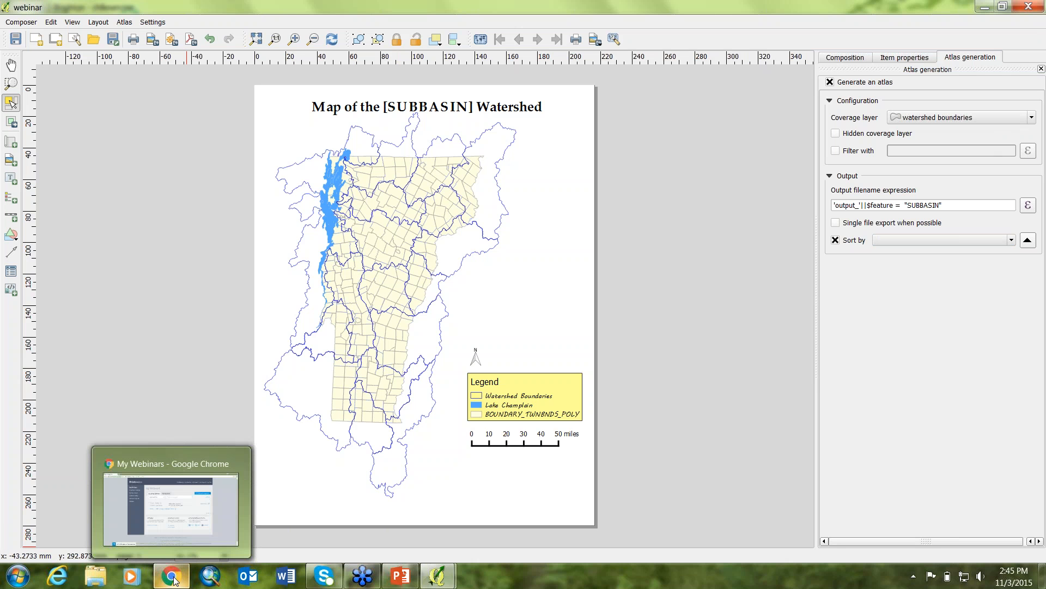
pyautogui.click(174, 578)
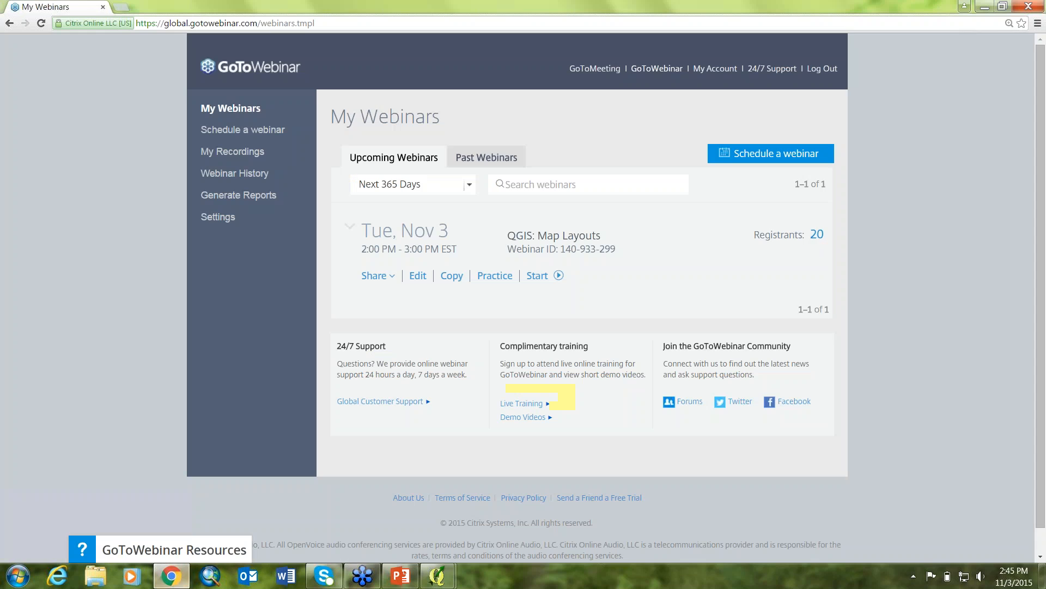
pyautogui.click(125, 7)
pyautogui.write('qg')
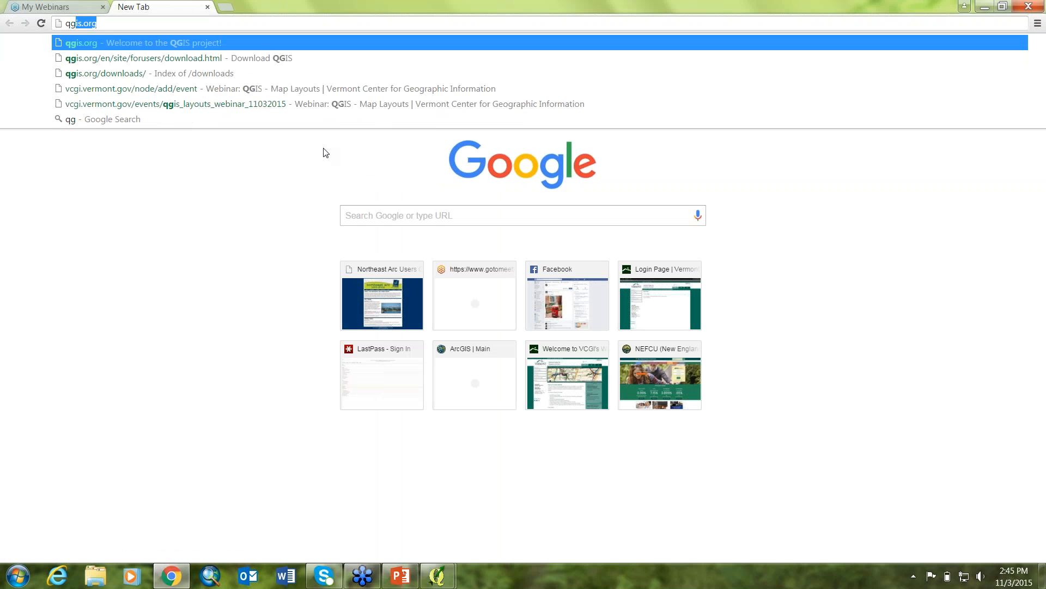
pyautogui.write('isclou')
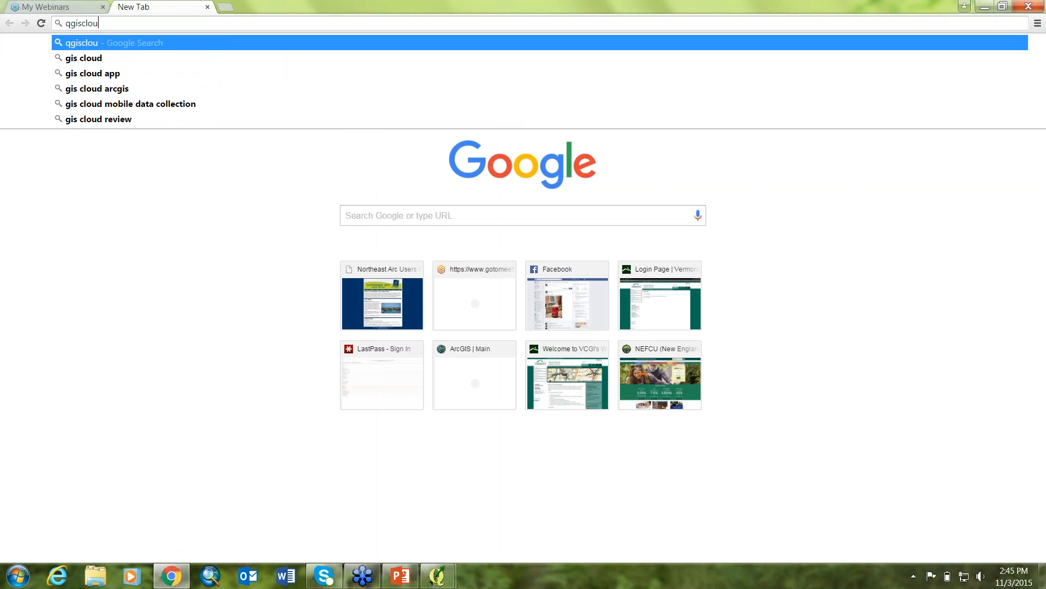
pyautogui.write('d.com')
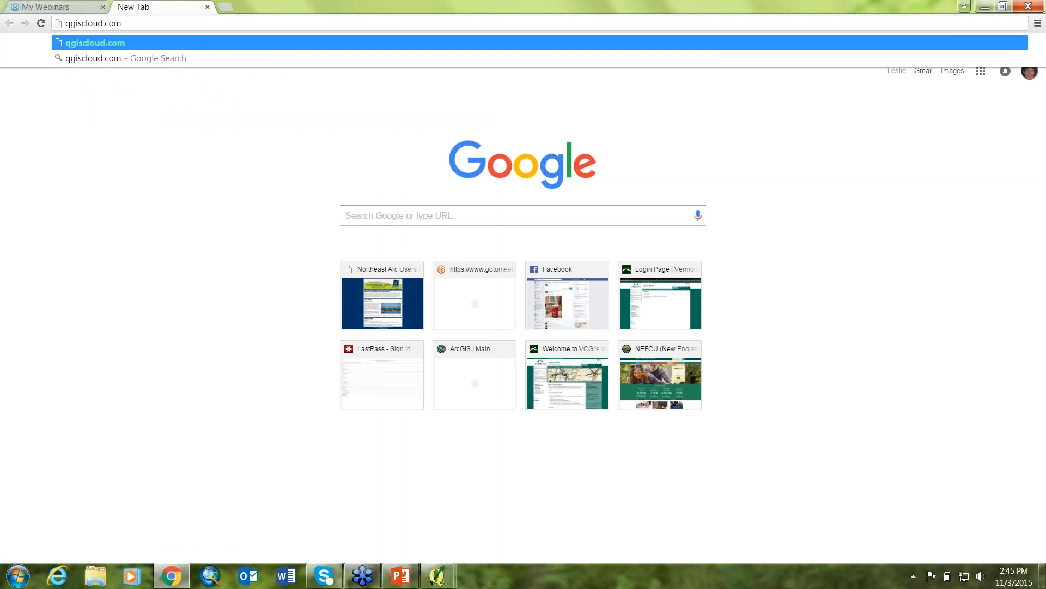
pyautogui.press('Return')
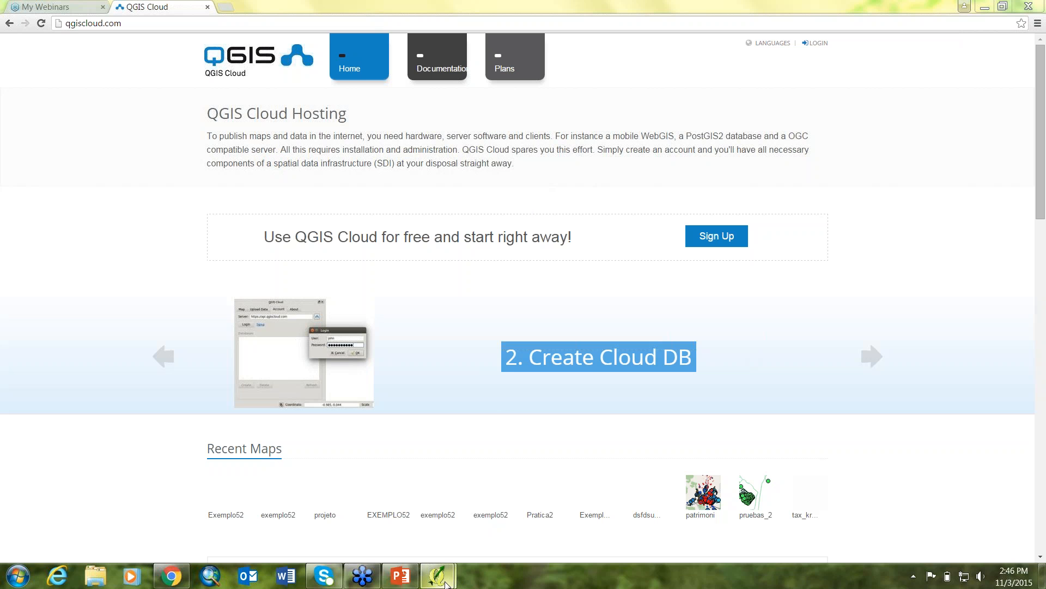
# Step: Look through the available vector and raster tools in the main QGIS window, including geoprocessing and geometry tools, and return to the webinar layout
pyautogui.moveTo(447, 582)
pyautogui.click(433, 523)
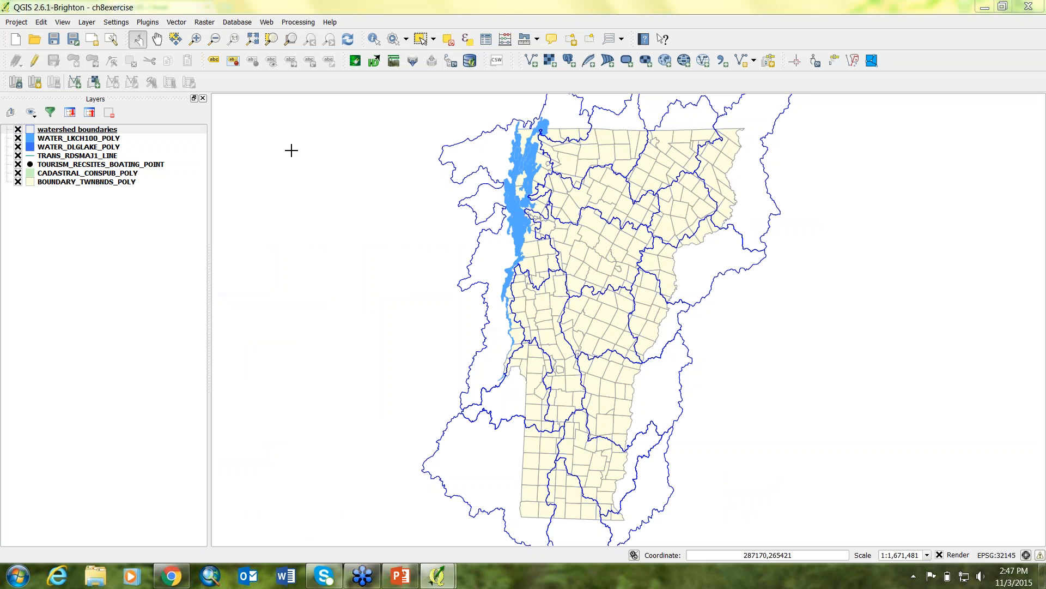
pyautogui.click(178, 23)
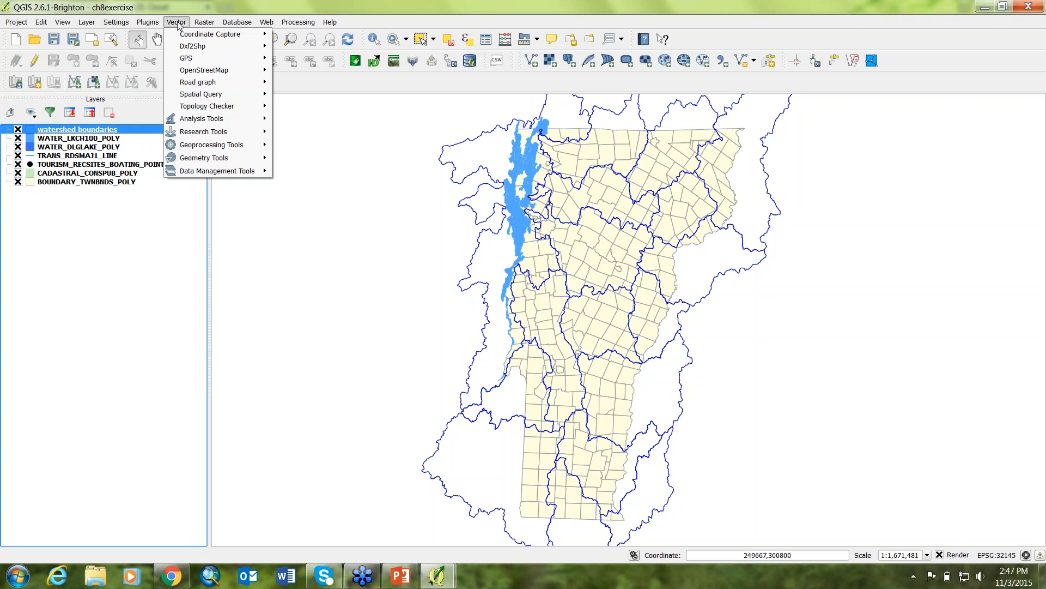
pyautogui.moveTo(219, 146)
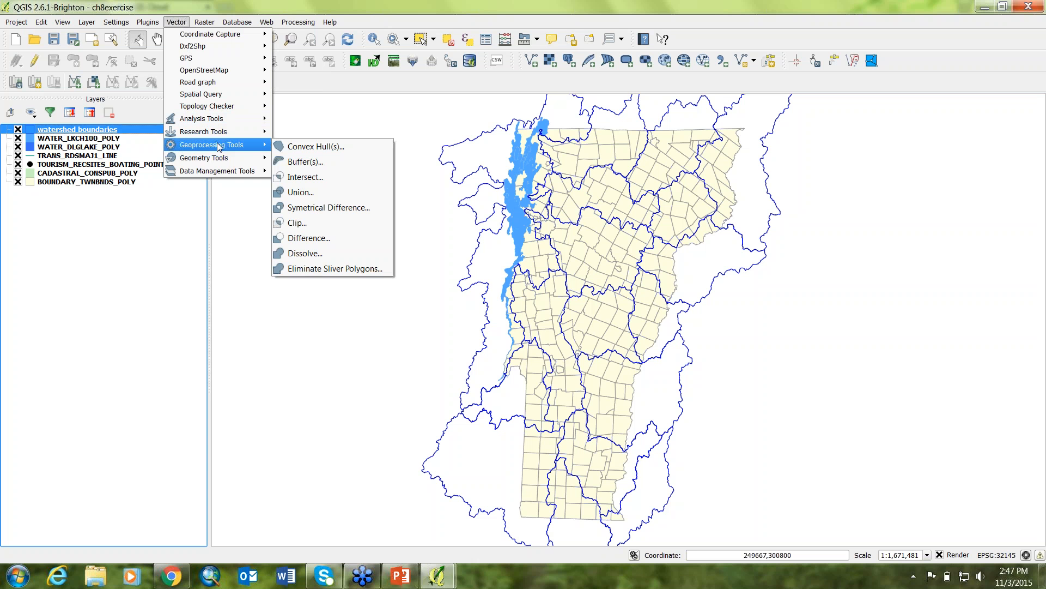
pyautogui.moveTo(205, 26)
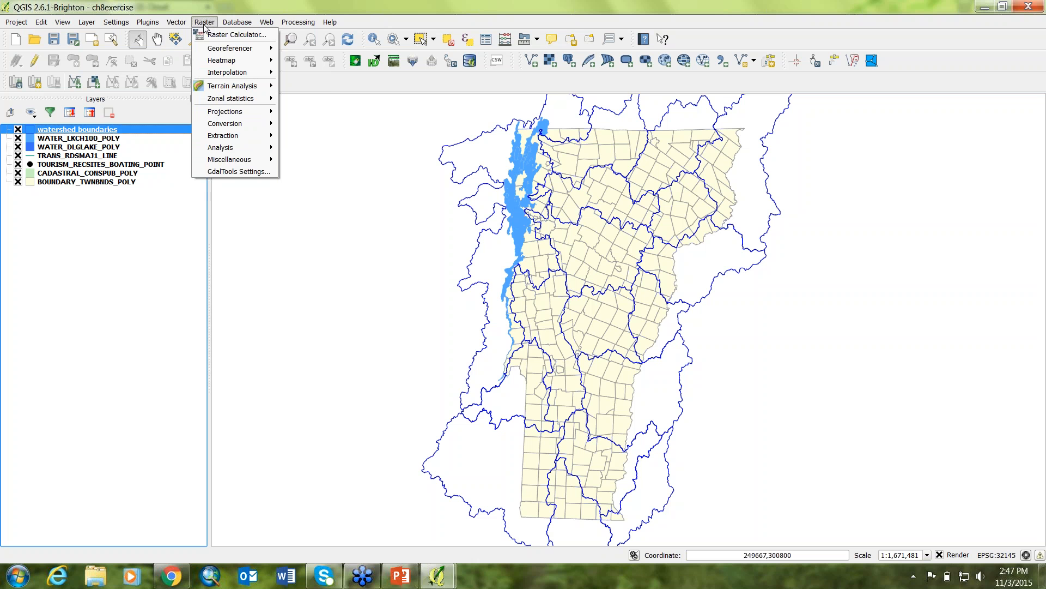
pyautogui.moveTo(167, 26)
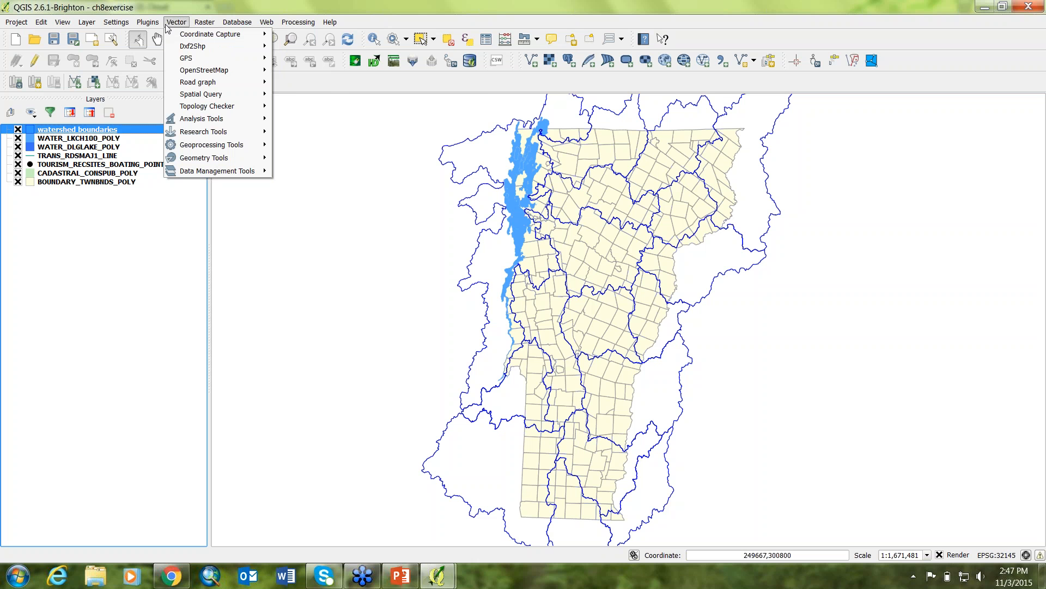
pyautogui.moveTo(253, 174)
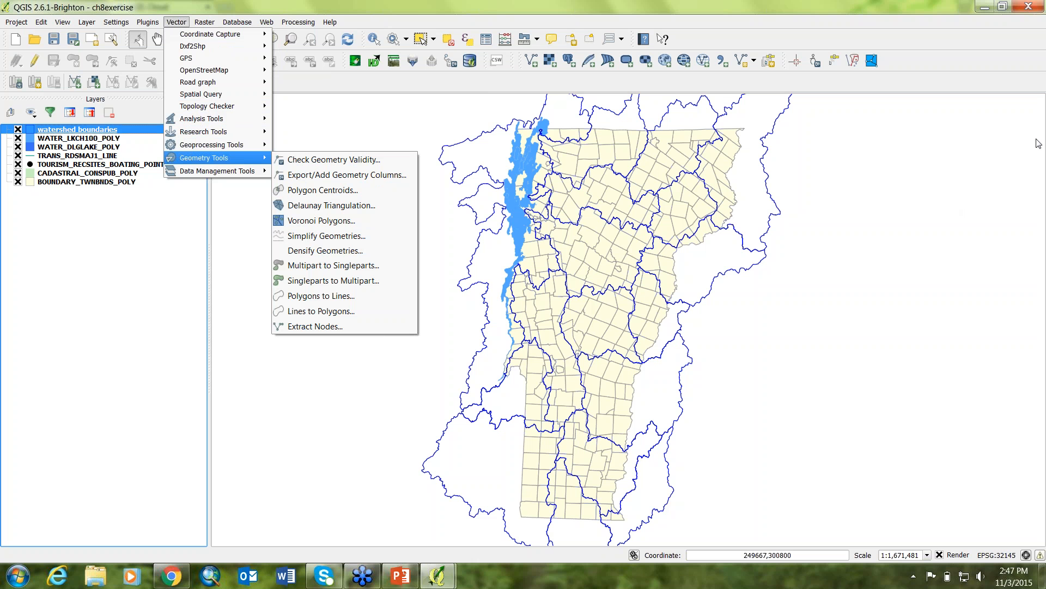
pyautogui.click(1039, 28)
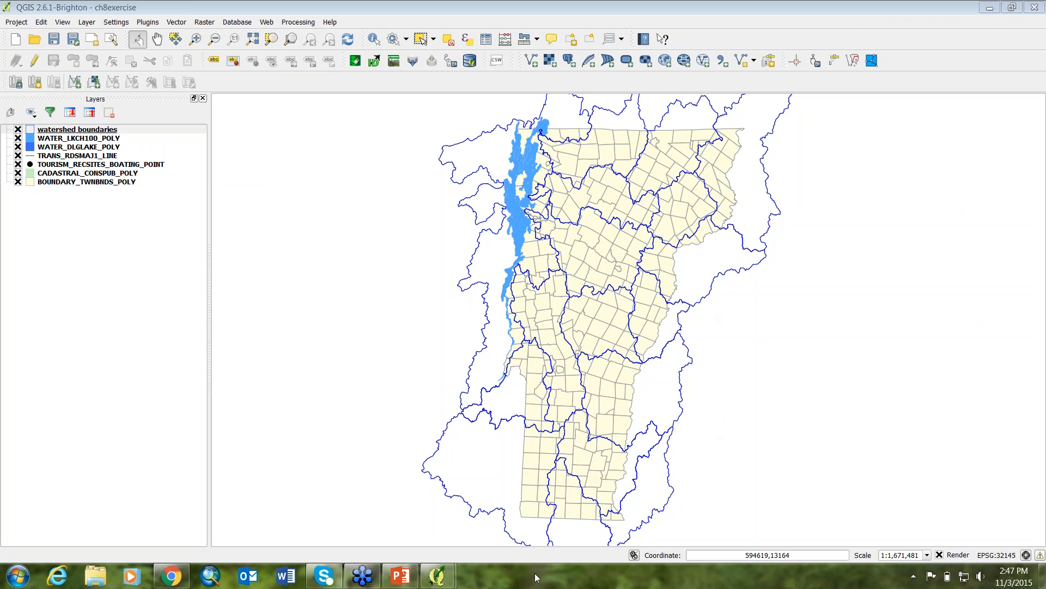
pyautogui.moveTo(438, 575)
pyautogui.click(520, 512)
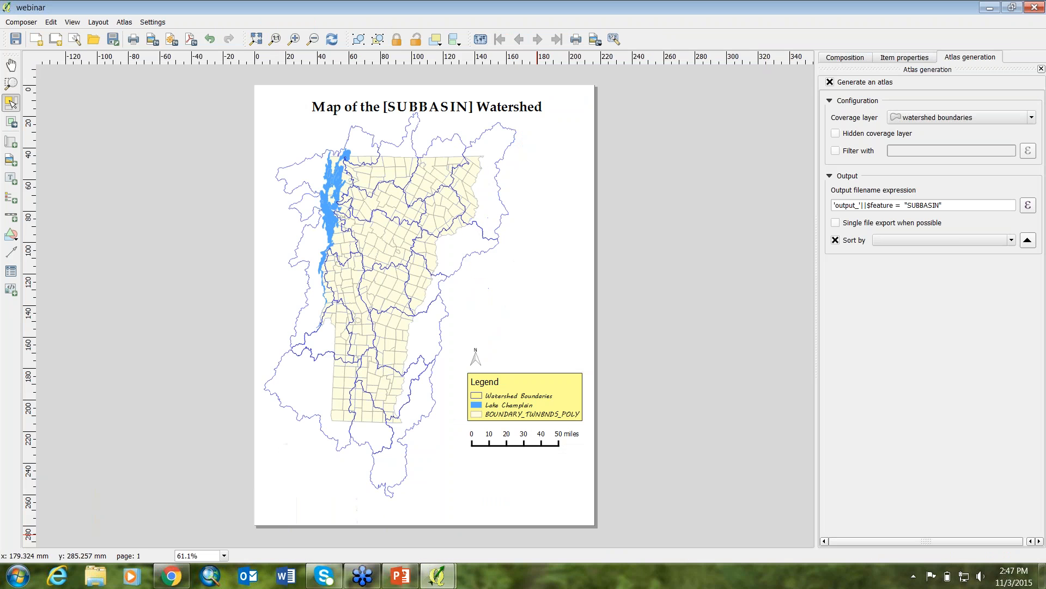